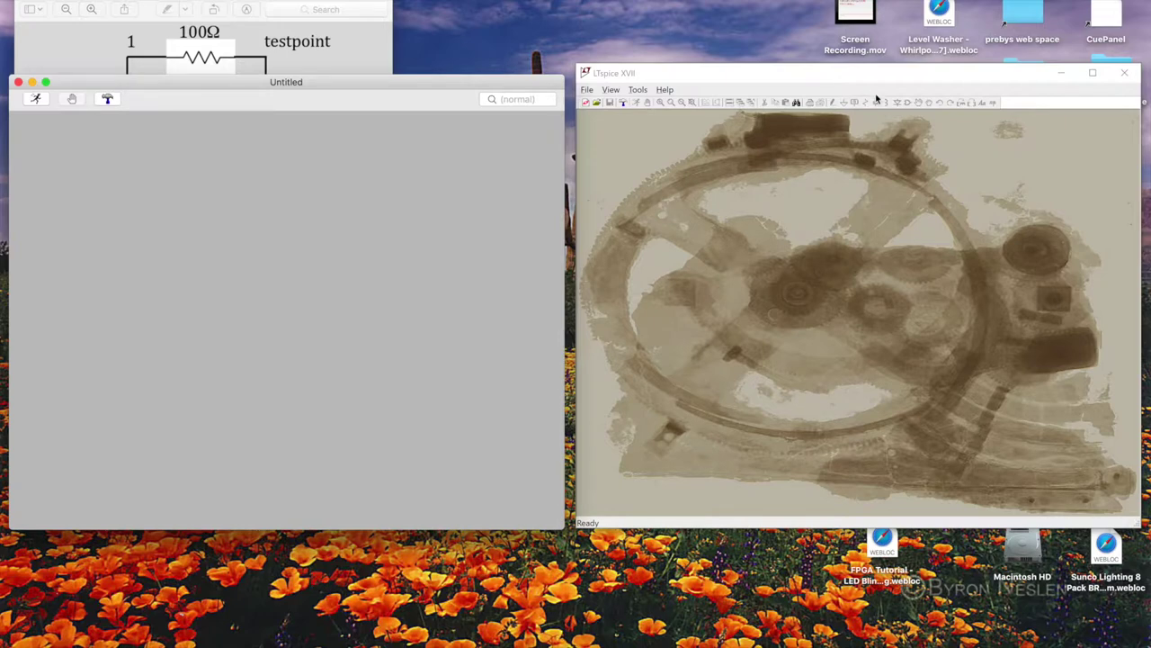
Step: Move the example.png circuit diagram aside, switch to the text editor and enter the title line "RC Circuit" in the new document
{"action": "left_click_drag", "start_coordinate": [294, 2], "coordinate": [955, 260]}
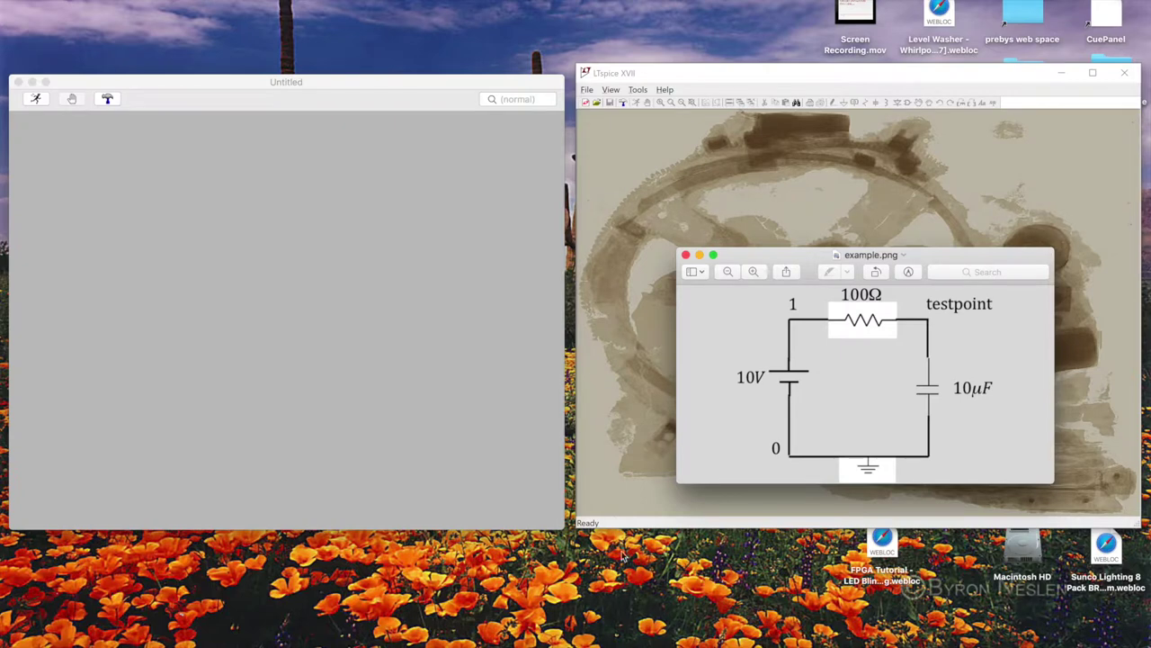
{"action": "left_click", "coordinate": [486, 644]}
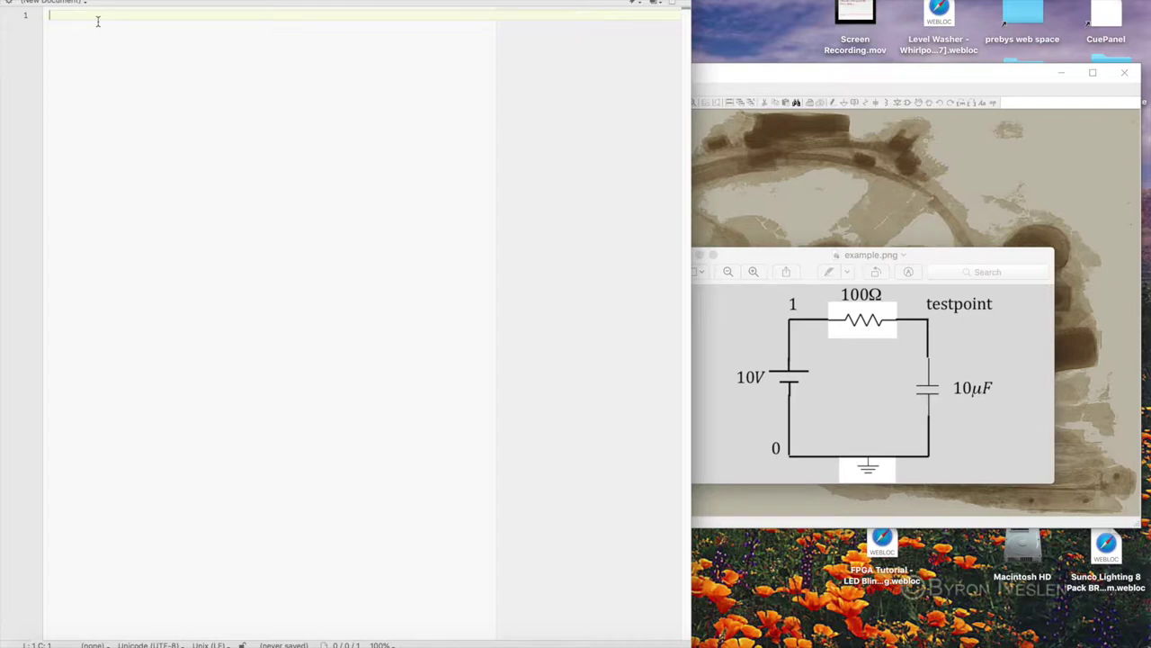
{"action": "type", "text": "RC Circuit"}
{"action": "key", "text": "Return"}
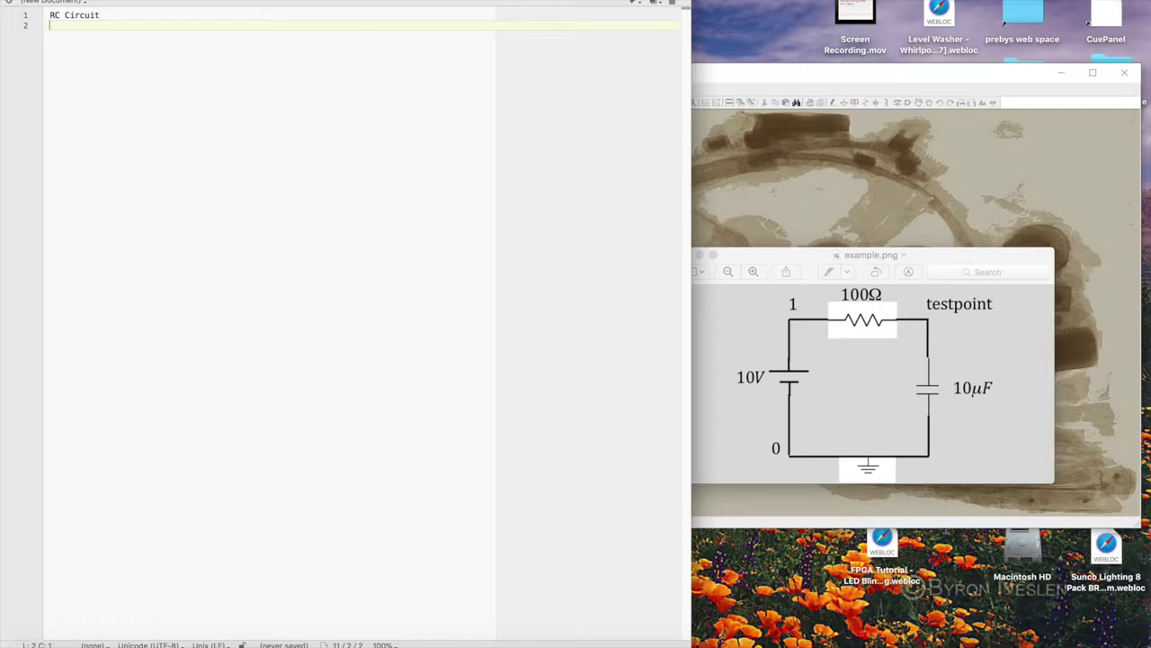
Step: Add the component lines "Vin 1 0 10", "R1 1 testpoint 100" and "C1 testpoint 0 10u" to the netlist
{"action": "type", "text": "Vin"}
{"action": "type", "text": "1 0 10"}
{"action": "key", "text": "Return"}
{"action": "type", "text": "R"}
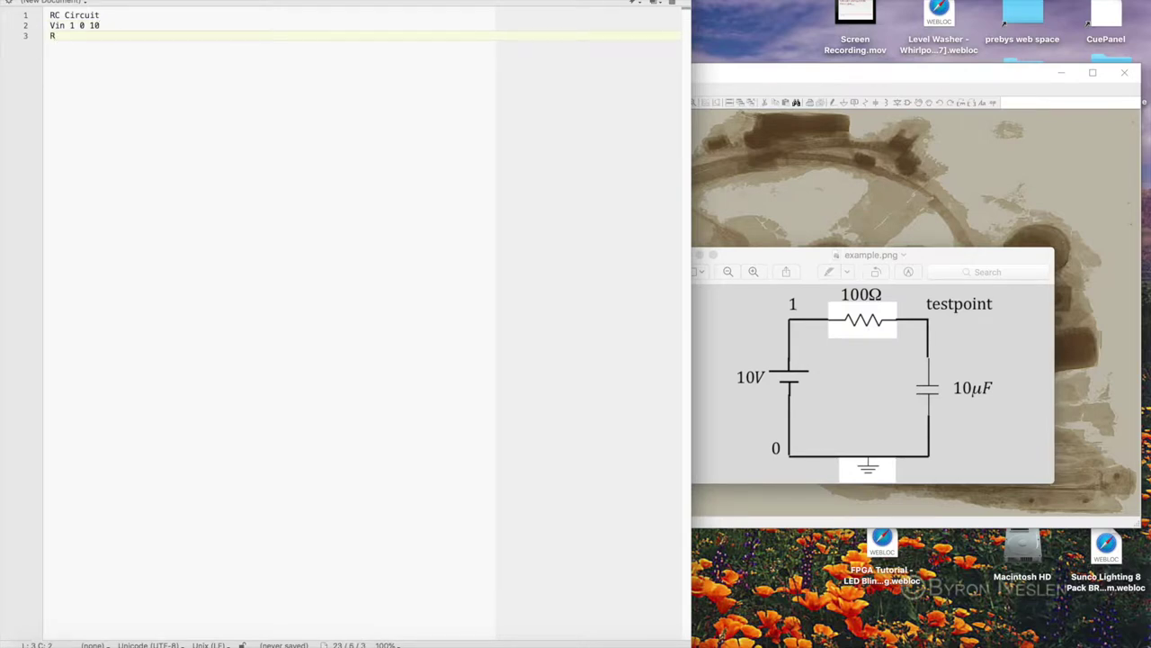
{"action": "type", "text": "1 1 testpoint 100"}
{"action": "key", "text": "Return"}
{"action": "type", "text": "C1 t"}
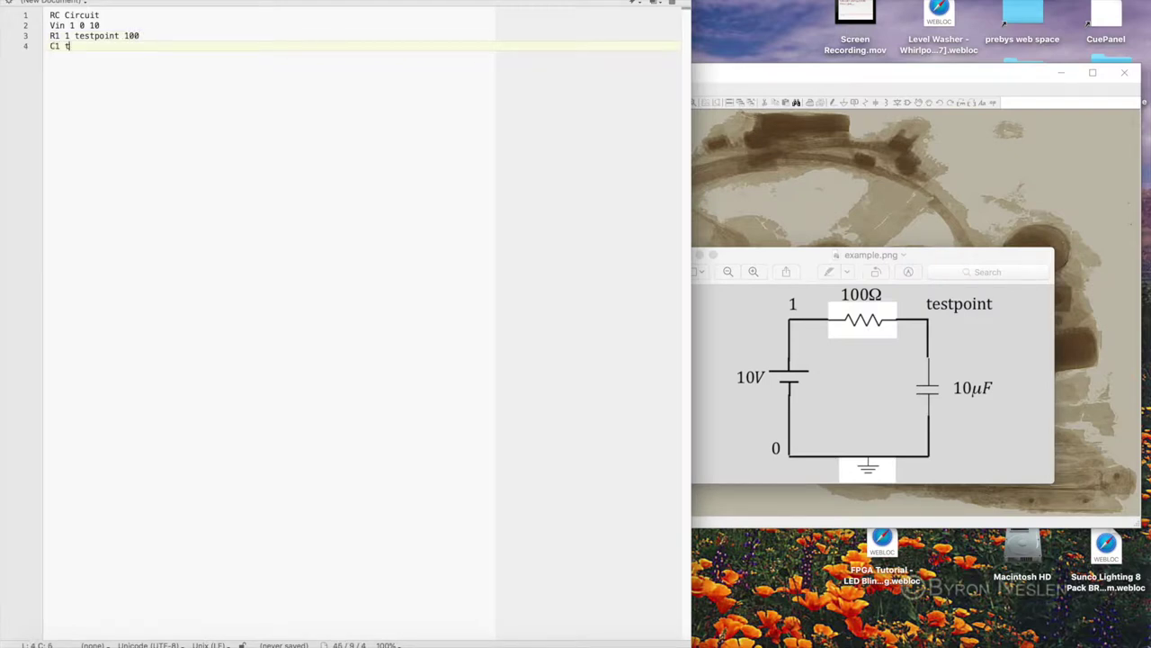
{"action": "type", "text": "estpoint 0 10u"}
{"action": "key", "text": "Return"}
Step: Add the directives ".ic V(testpoint)=0V" and ".tran 5u 5m" below the components, separated by blank lines
{"action": "key", "text": "Return"}
{"action": "type", "text": ".id"}
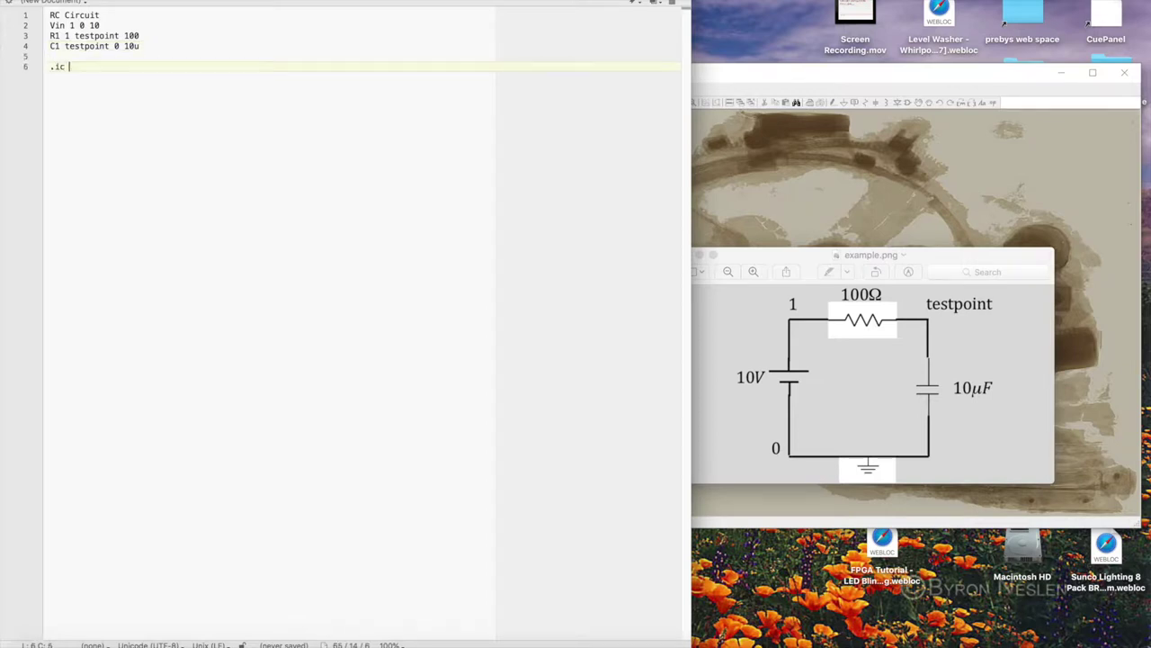
{"action": "type", "text": " V(testpoint)=0V"}
{"action": "key", "text": "Return"}
{"action": "key", "text": "Return"}
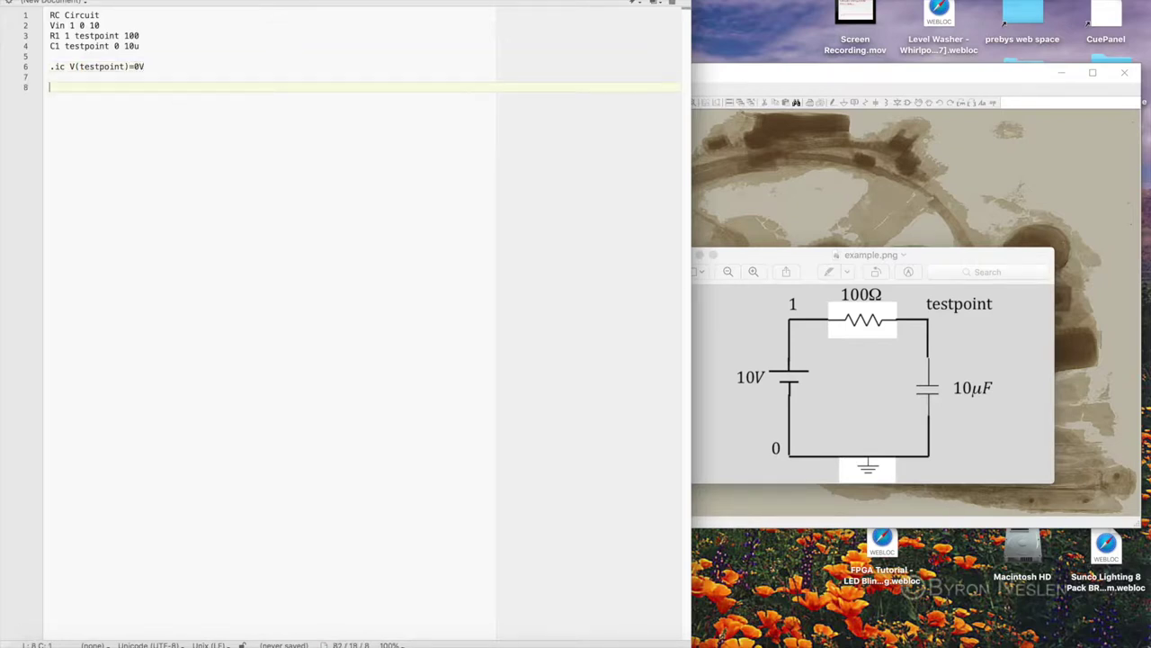
{"action": "type", "text": ".tran 5u 5m"}
{"action": "key", "text": "Return"}
{"action": "key", "text": "Return"}
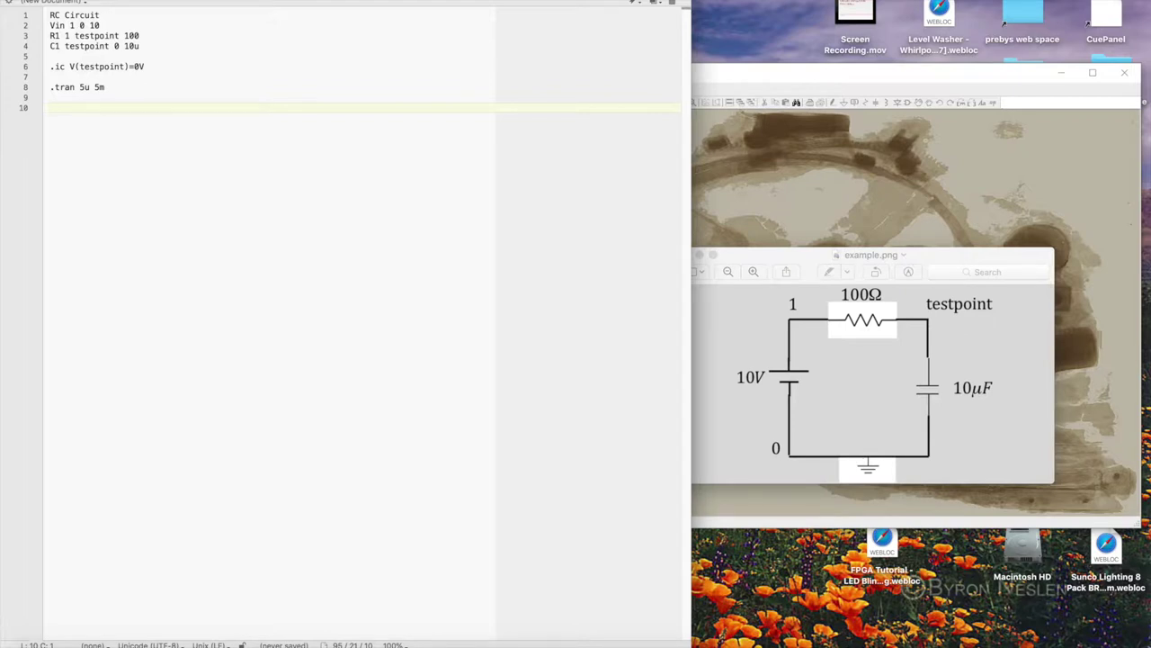
Step: Save the netlist as example.cir, replacing the existing file, and leave the text editor
{"action": "left_click", "coordinate": [126, 0]}
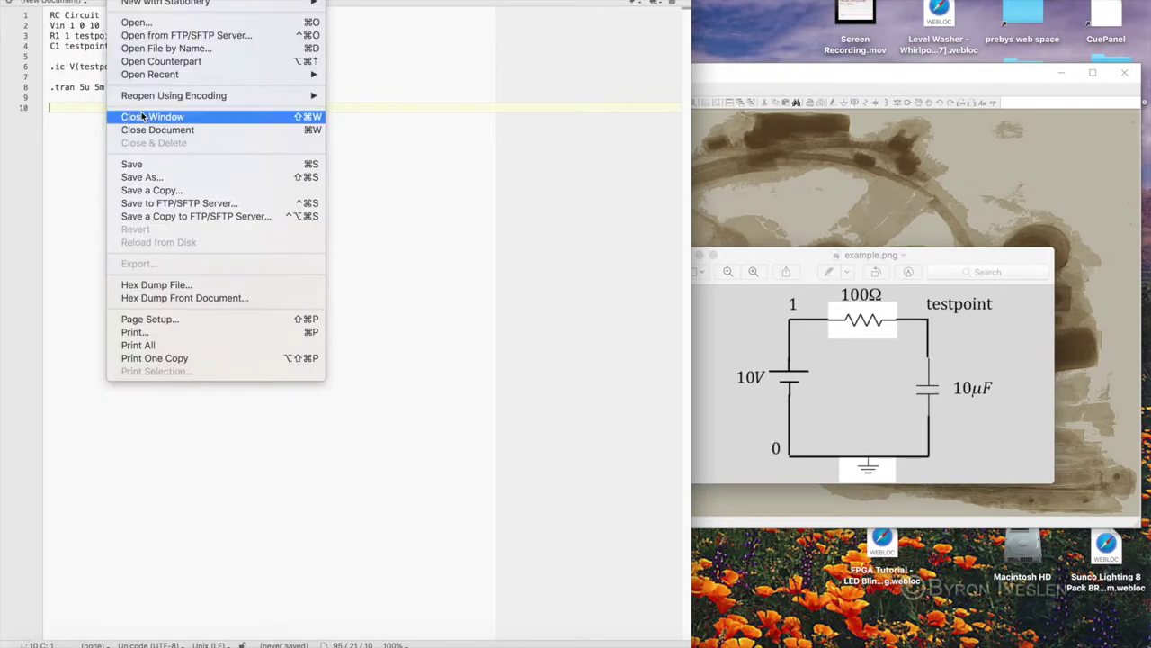
{"action": "left_click", "coordinate": [140, 177]}
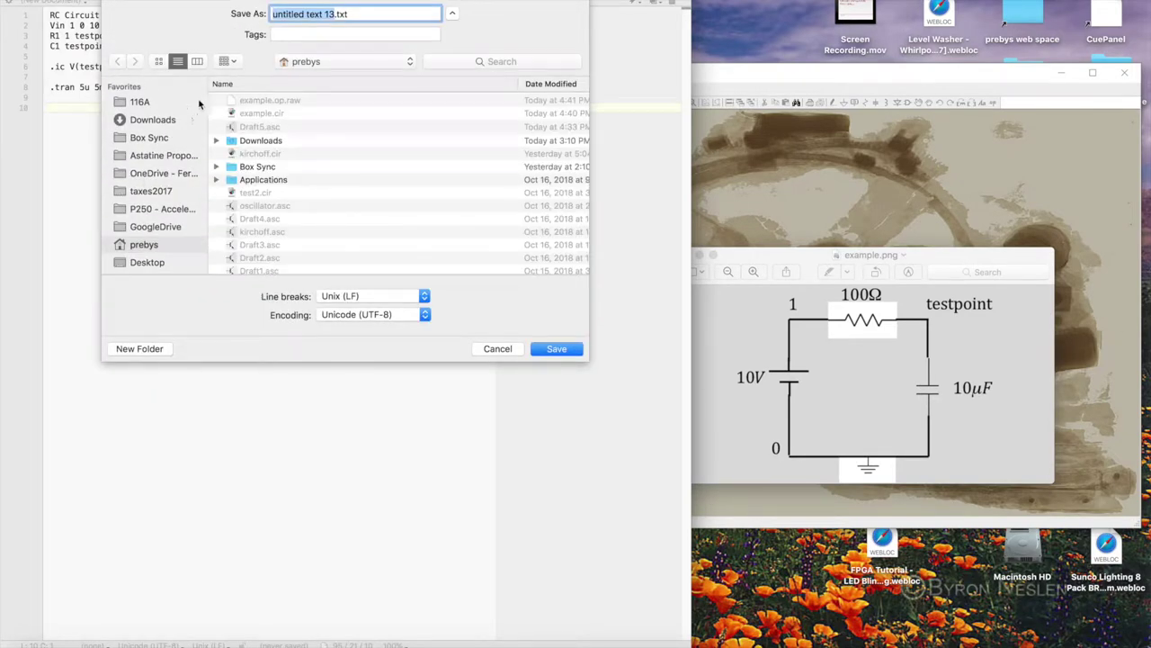
{"action": "left_click", "coordinate": [268, 115]}
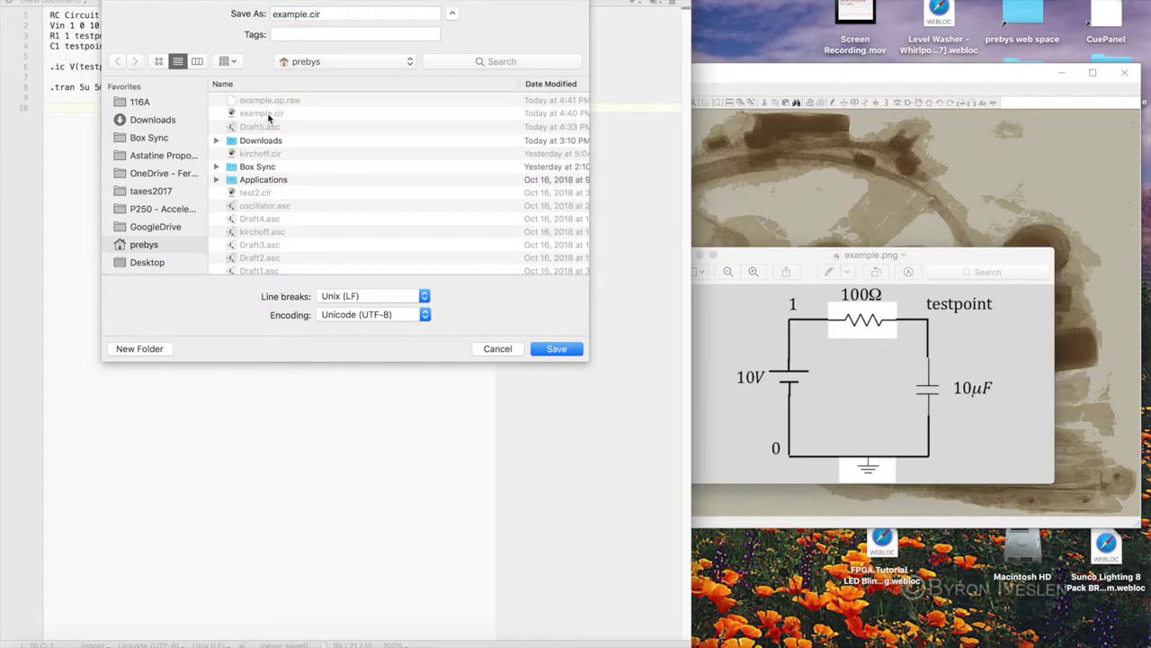
{"action": "left_click", "coordinate": [555, 351]}
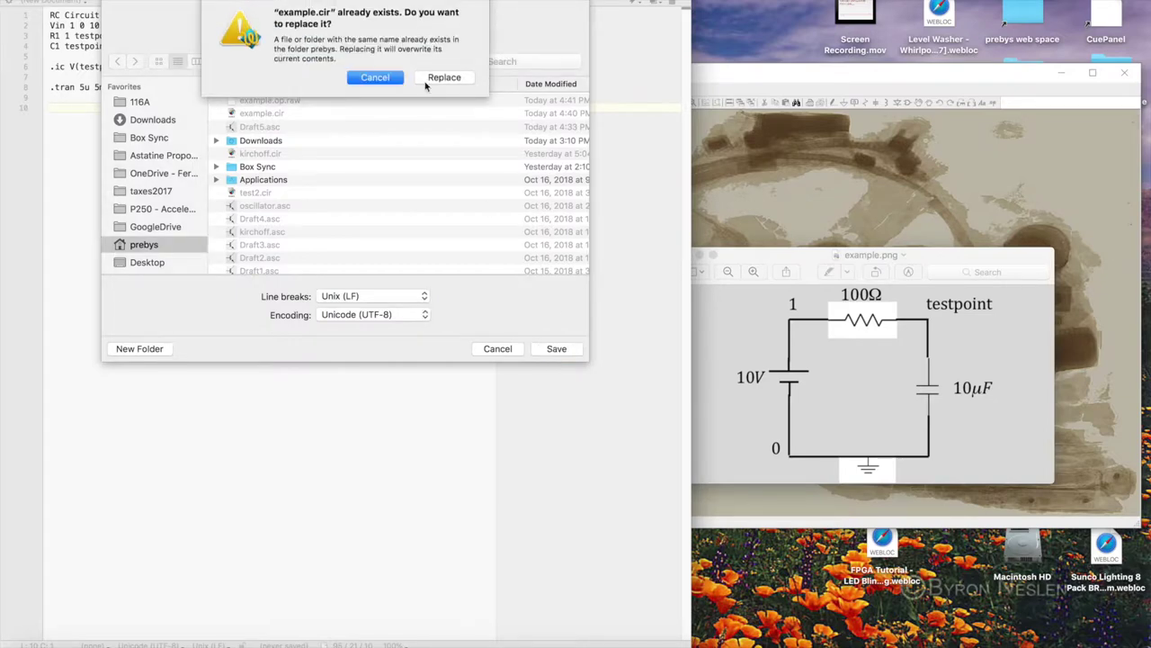
{"action": "left_click", "coordinate": [443, 77]}
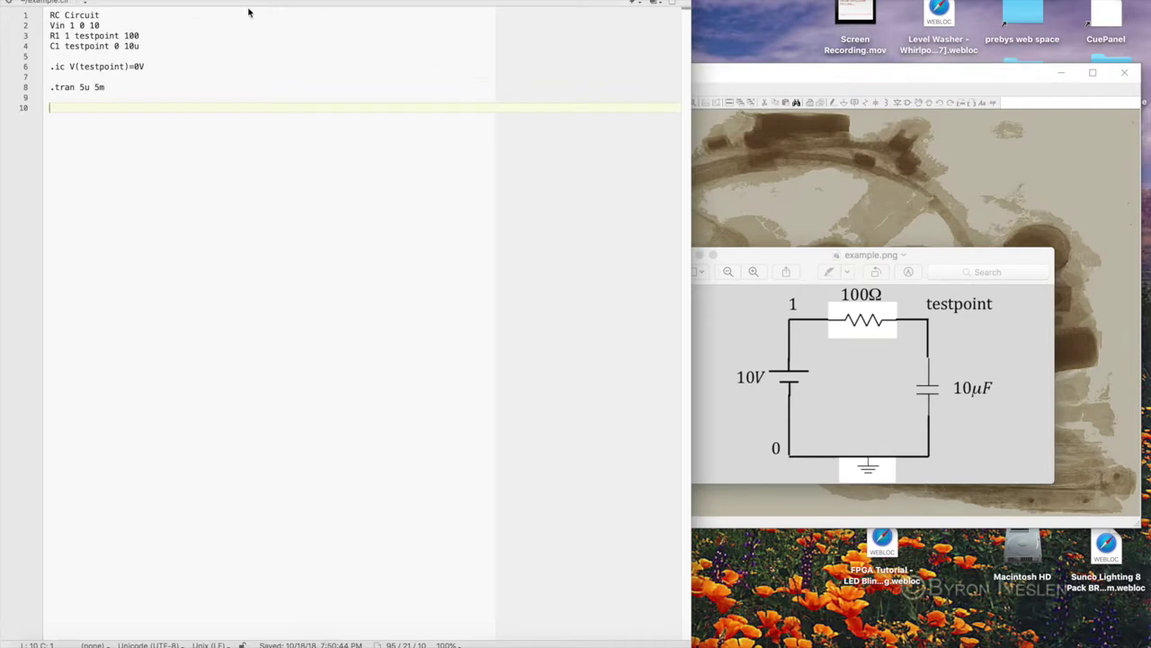
{"action": "key", "text": "super+q"}
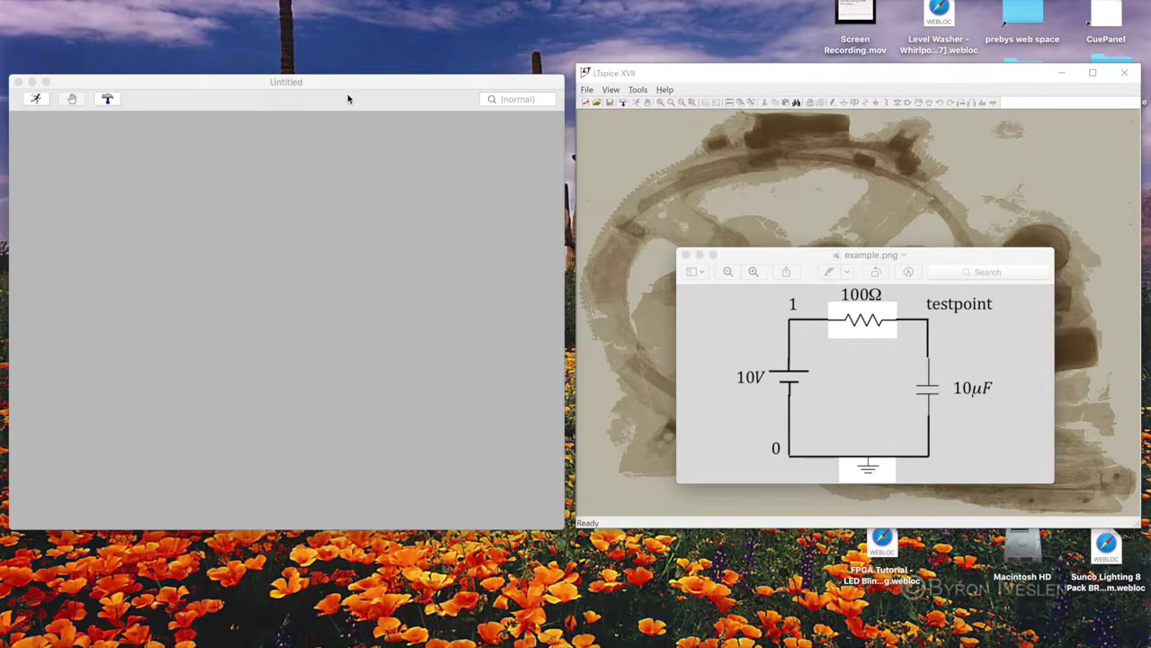
Step: Switch to the Mac version of LTspice and open the netlist example.cir
{"action": "left_click", "coordinate": [247, 86]}
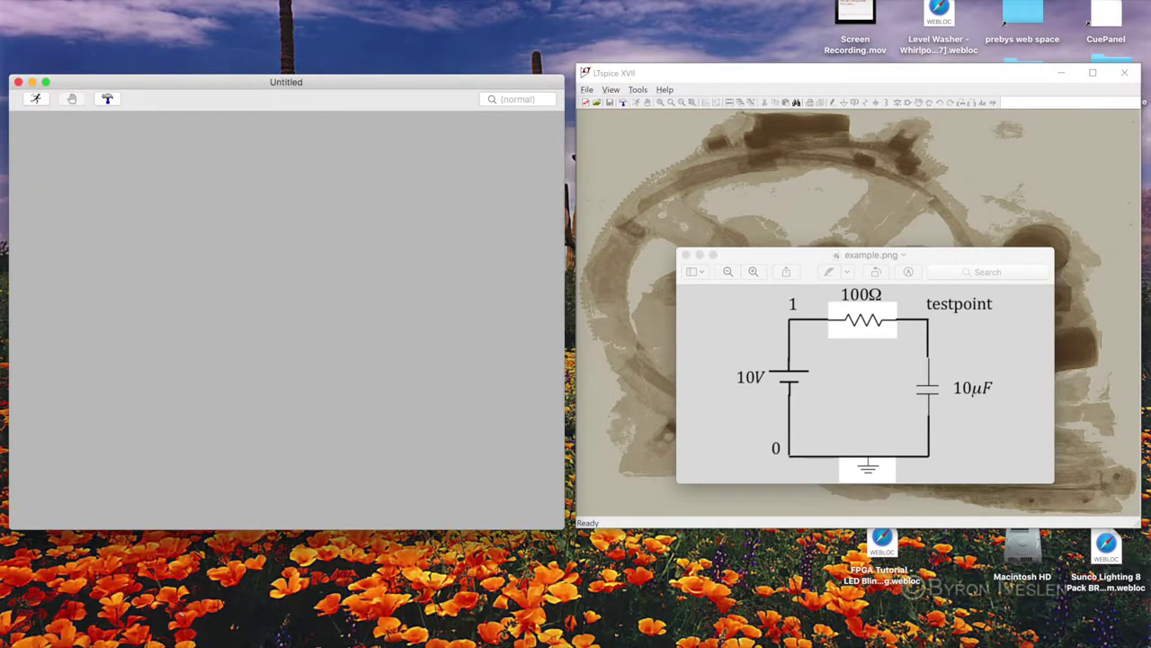
{"action": "left_click", "coordinate": [95, 0]}
{"action": "left_click", "coordinate": [107, 6]}
{"action": "left_click", "coordinate": [483, 124]}
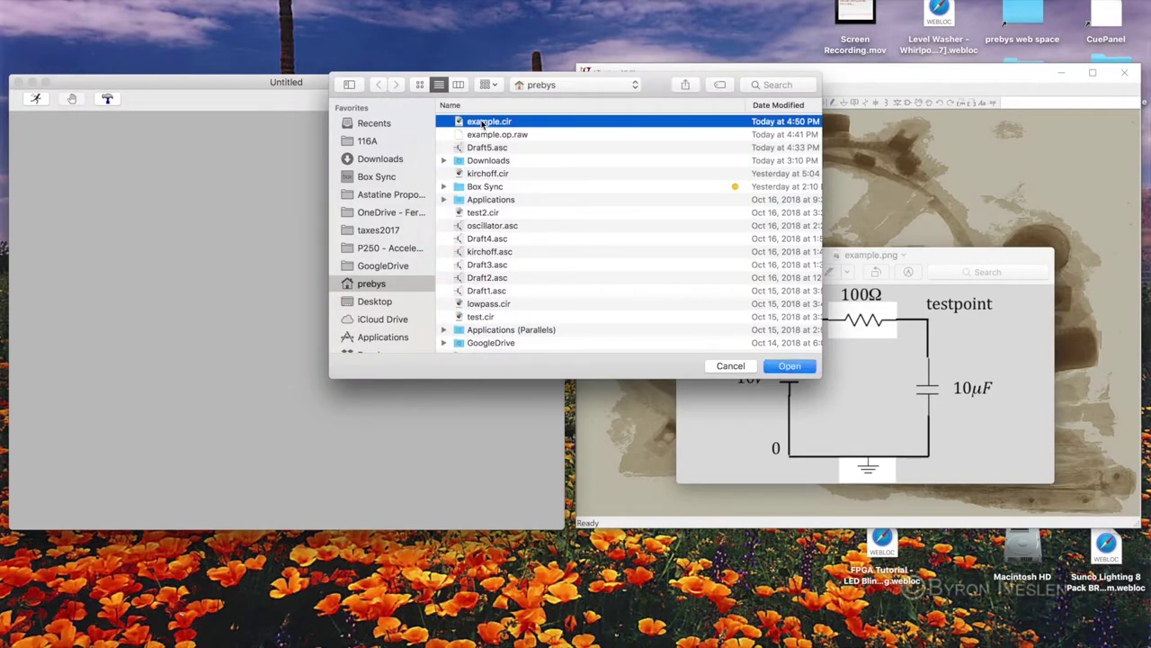
{"action": "double_click", "coordinate": [483, 124]}
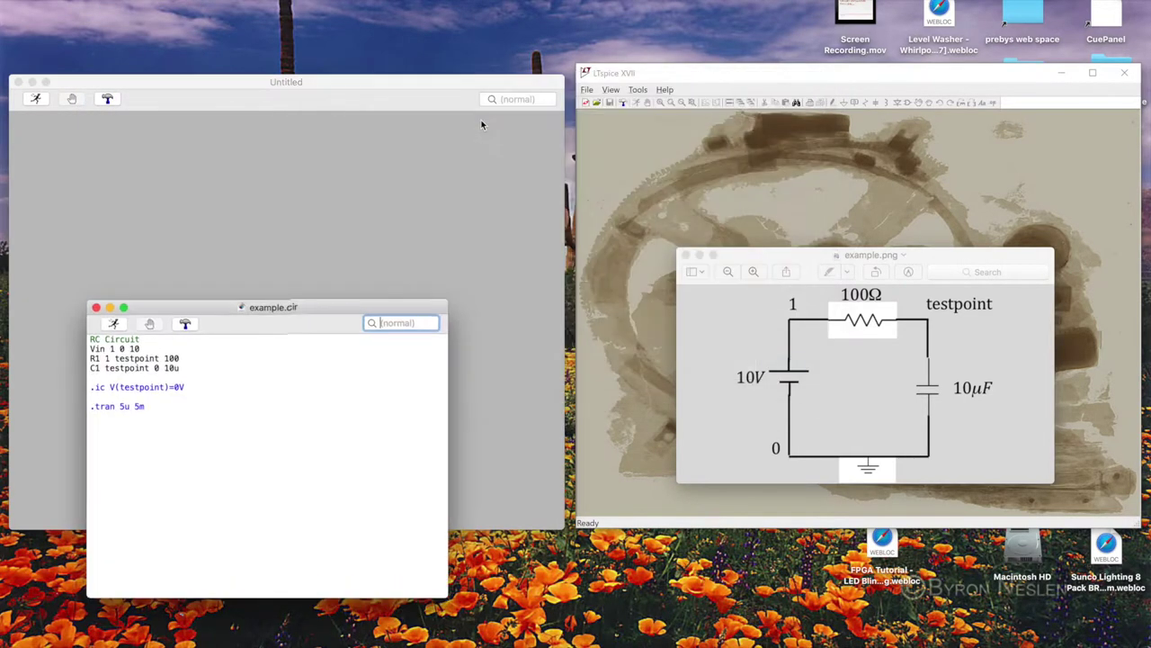
Step: Run the example.cir simulation and plot V(testpoint) and I(R1)
{"action": "left_click", "coordinate": [113, 326]}
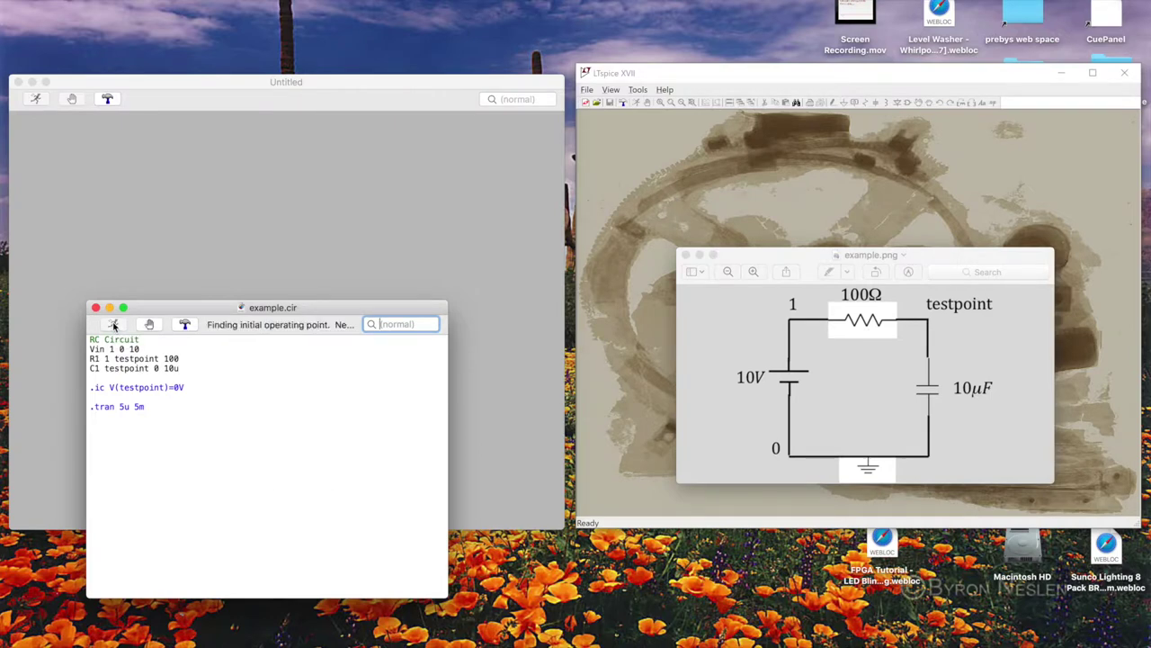
{"action": "left_click_drag", "start_coordinate": [205, 323], "coordinate": [199, 123]}
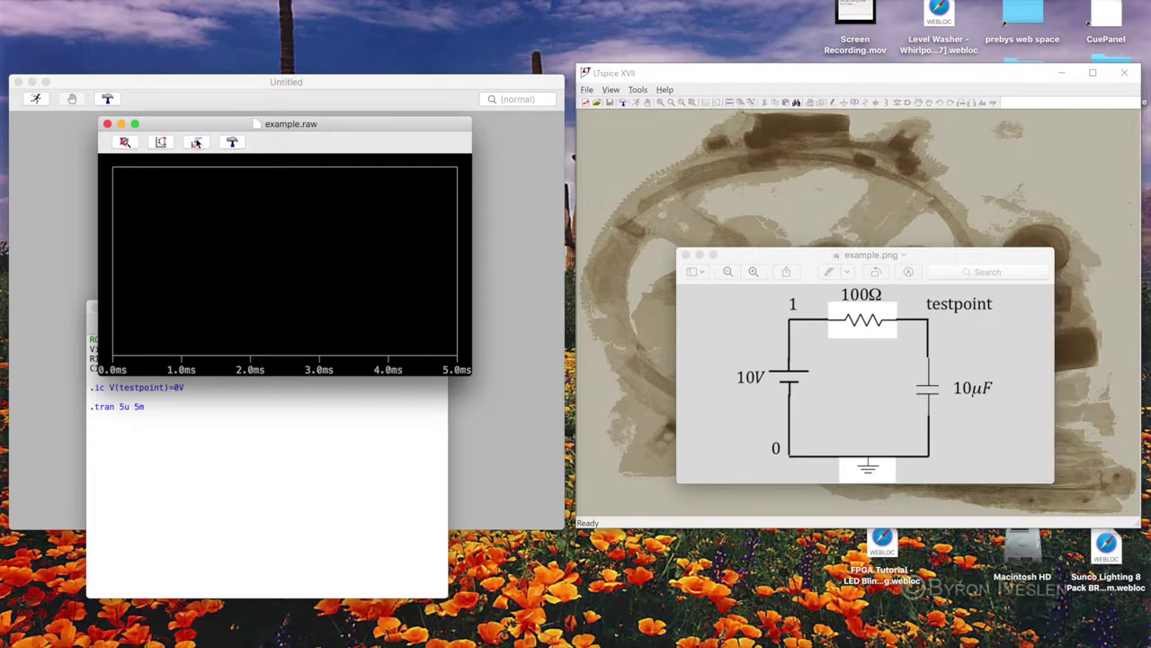
{"action": "left_click", "coordinate": [197, 142]}
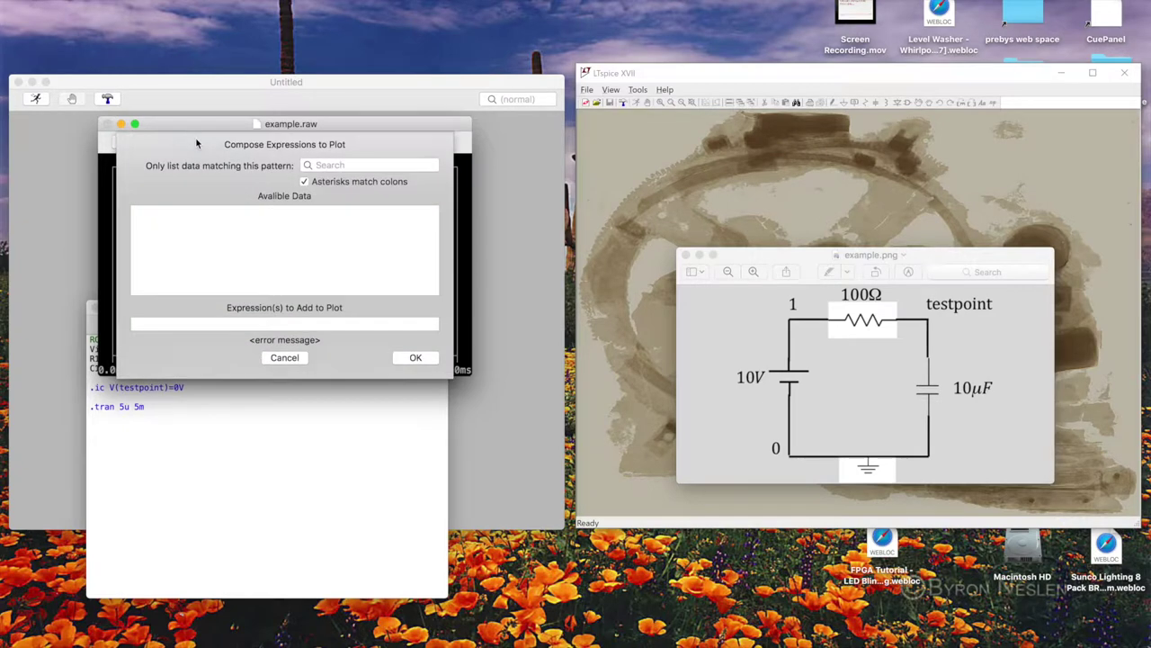
{"action": "left_click", "coordinate": [272, 213]}
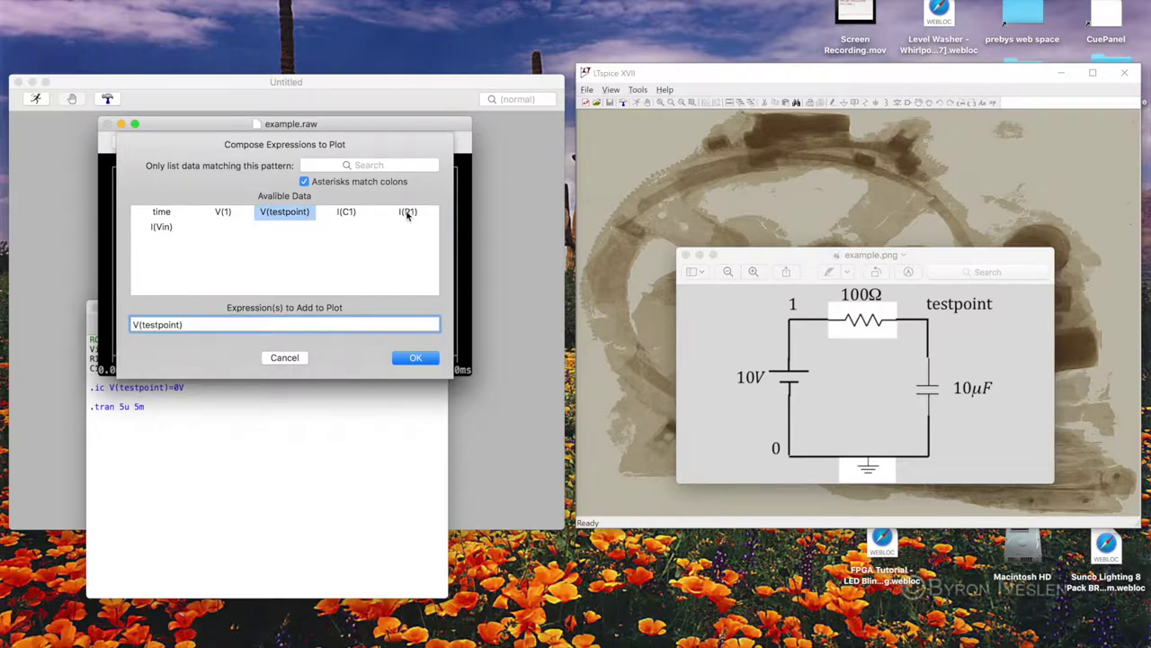
{"action": "left_click", "coordinate": [407, 213]}
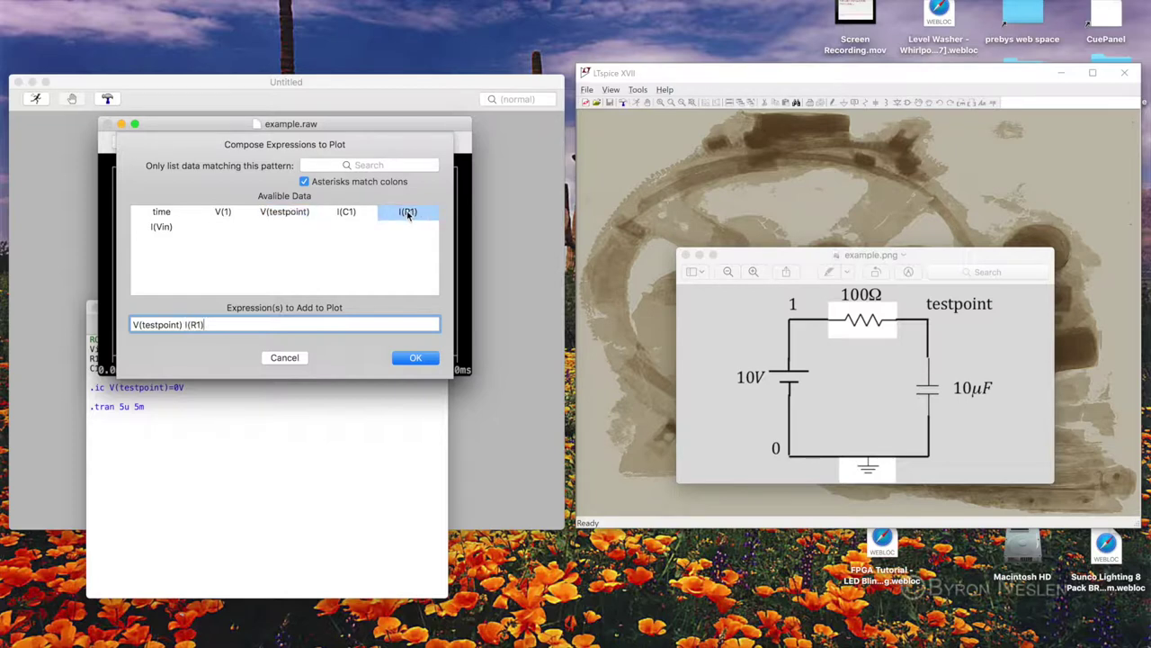
{"action": "left_click", "coordinate": [409, 357]}
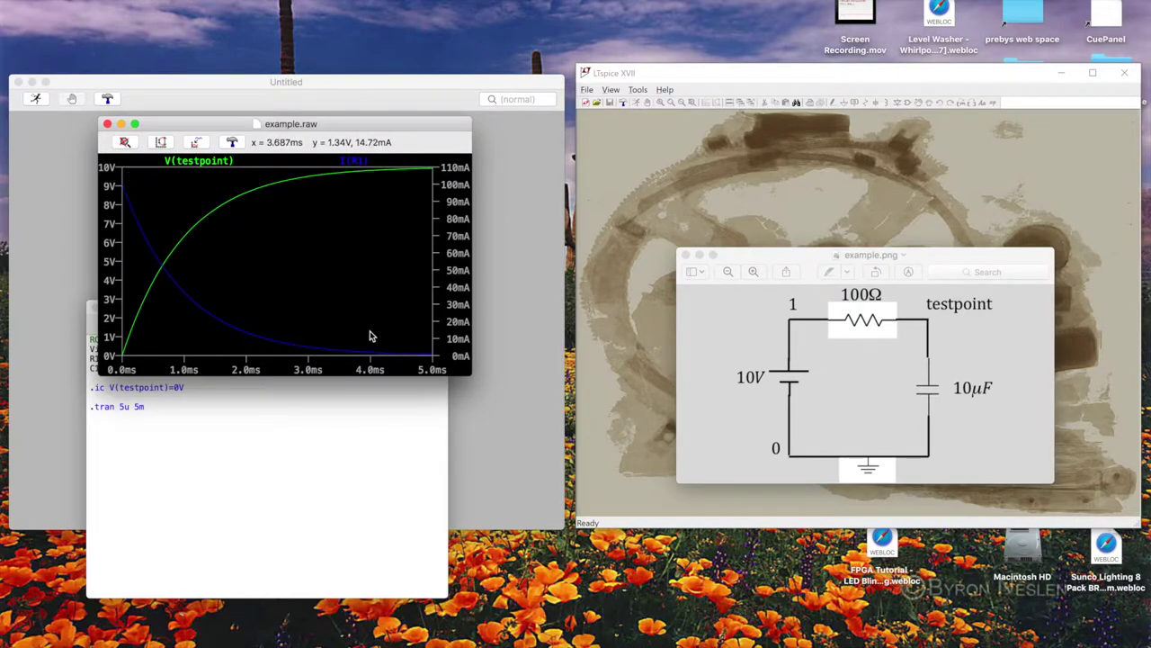
Step: Move the circuit diagram below the waveform plot, switch to the Windows LTspice XVII and bring up its dialog for opening a file
{"action": "left_click_drag", "start_coordinate": [759, 273], "coordinate": [175, 398]}
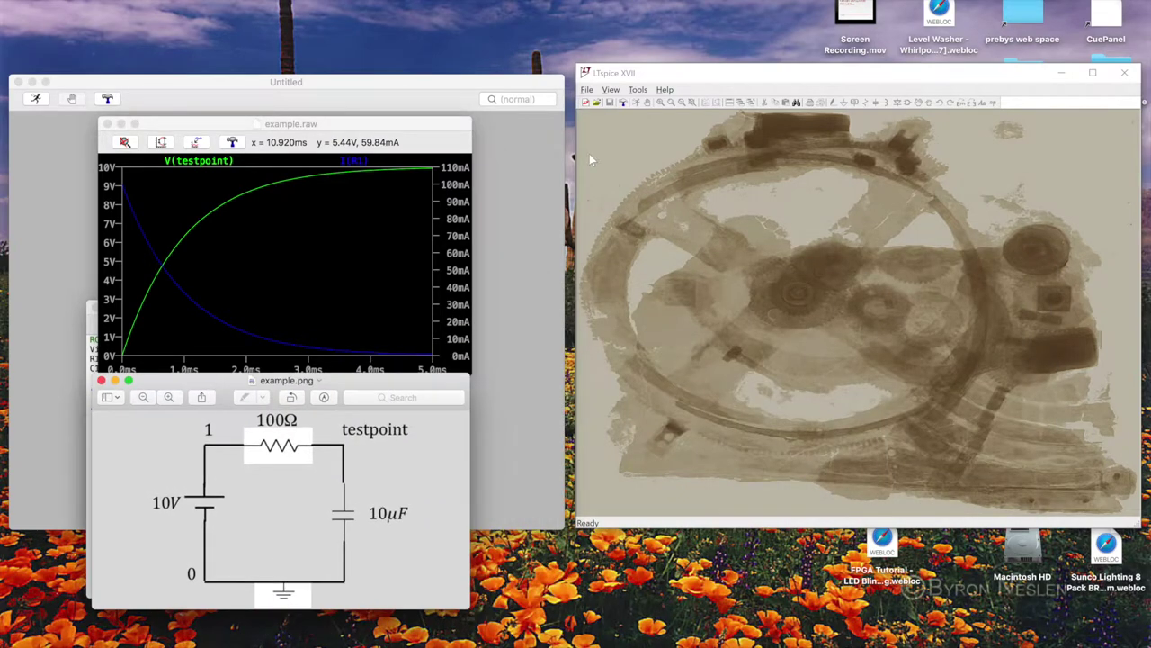
{"action": "left_click", "coordinate": [718, 73]}
{"action": "left_click", "coordinate": [587, 90]}
{"action": "left_click", "coordinate": [594, 125]}
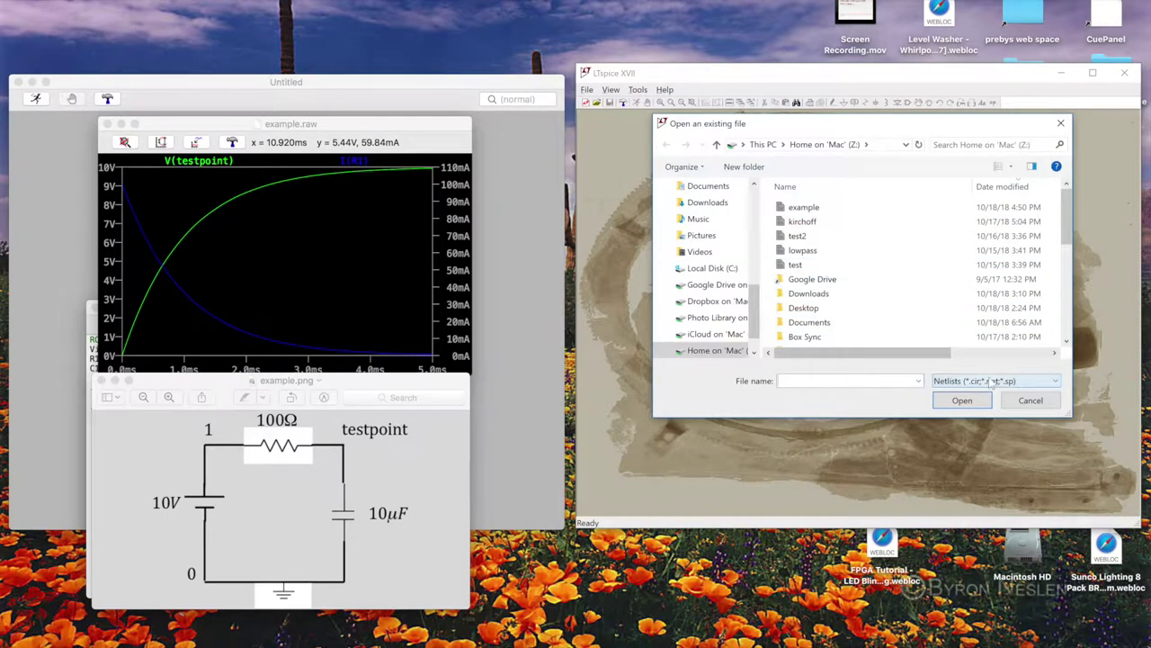
{"action": "left_click", "coordinate": [992, 382]}
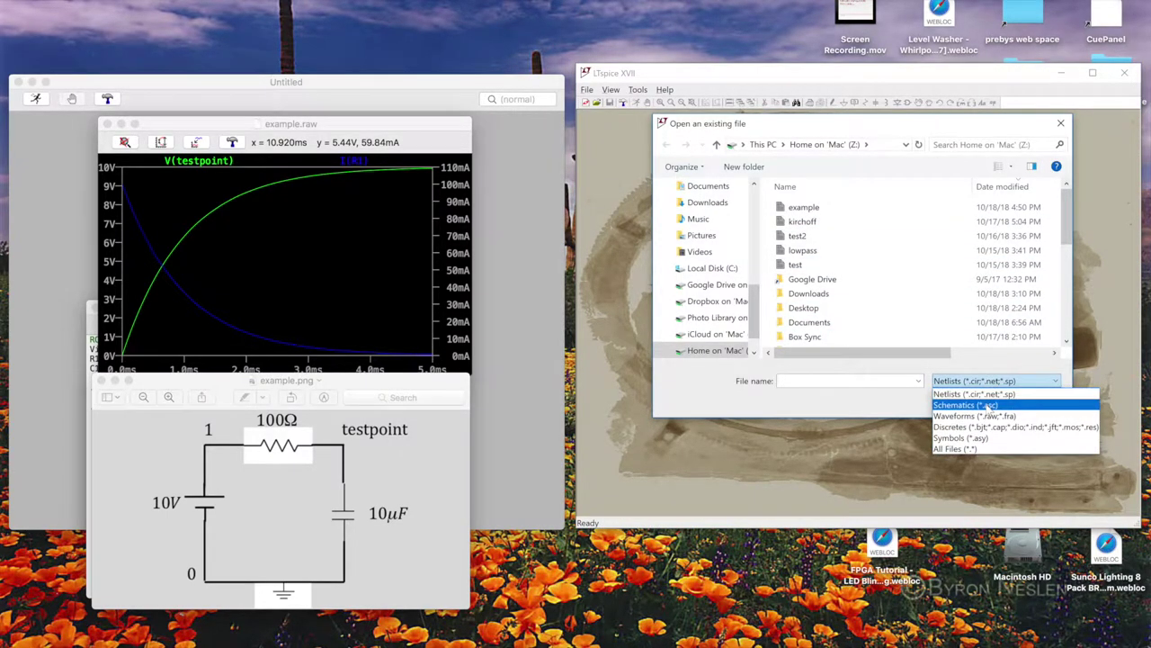
{"action": "left_click", "coordinate": [990, 407]}
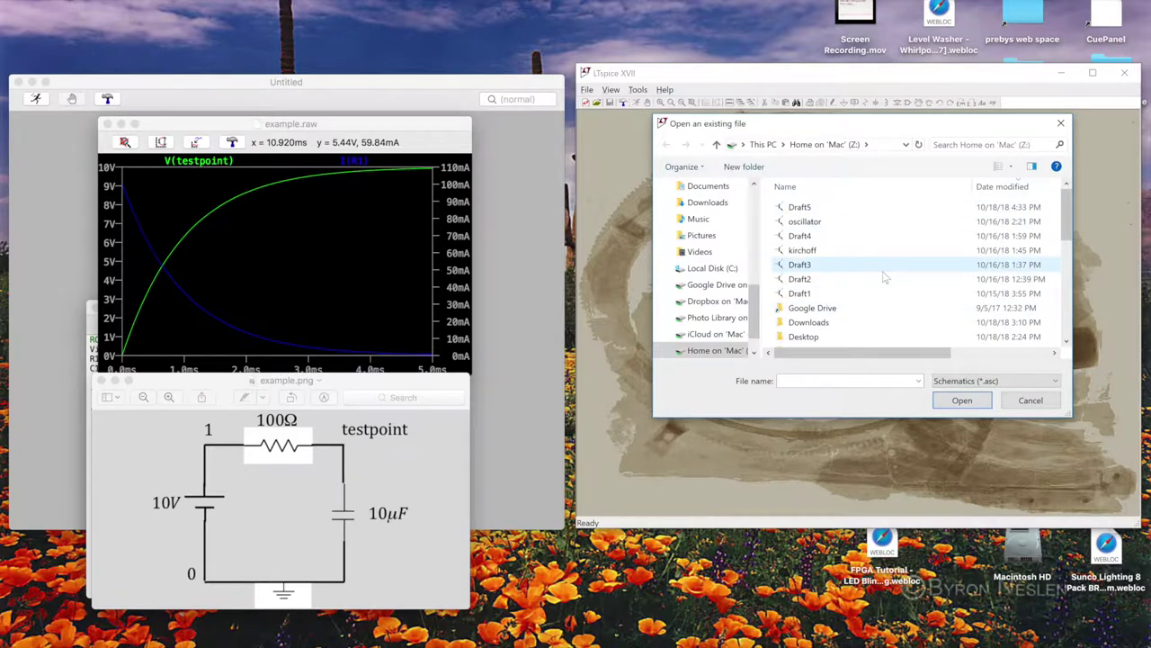
{"action": "left_click", "coordinate": [1025, 382]}
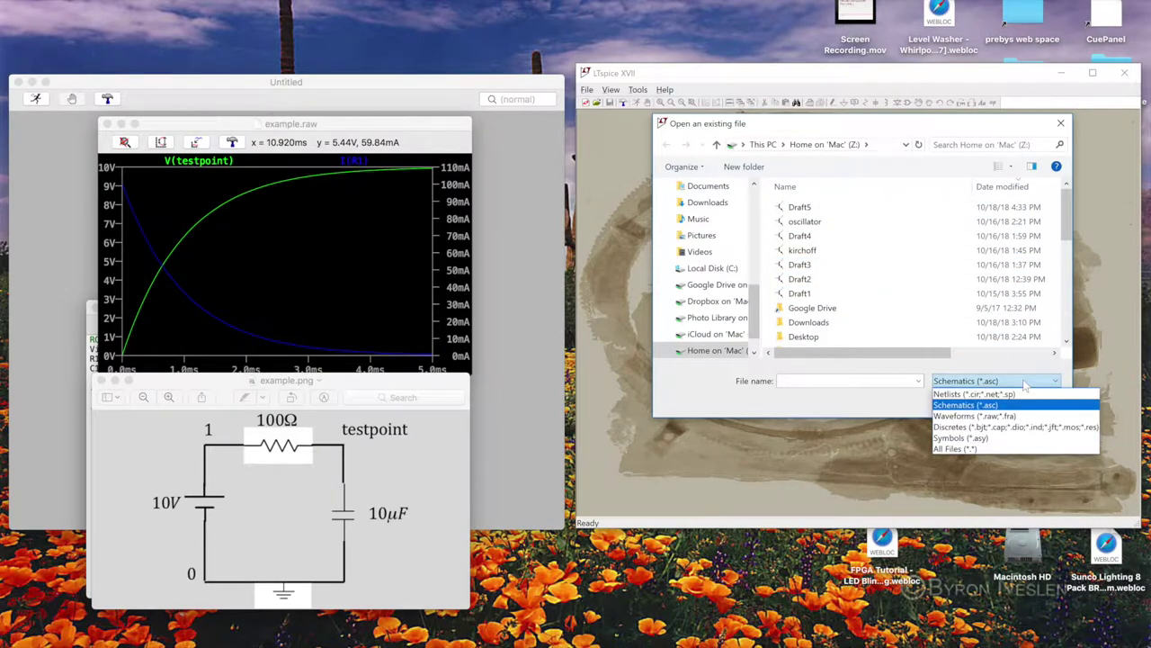
{"action": "left_click", "coordinate": [1014, 395]}
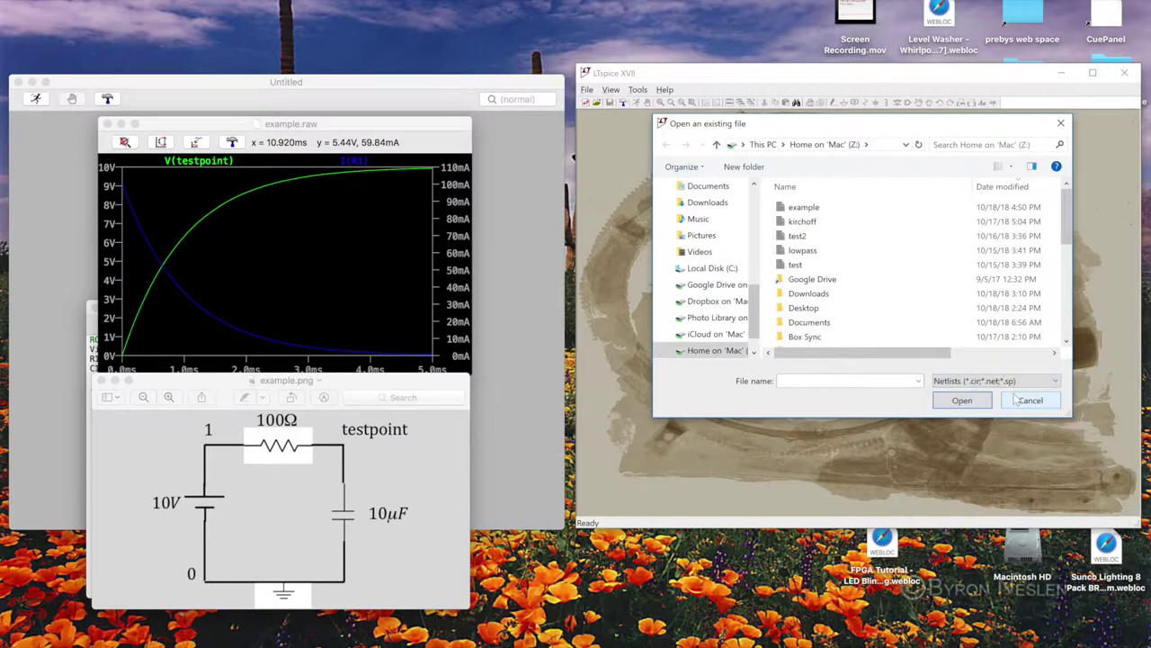
Step: Open the example netlist and run its simulation
{"action": "double_click", "coordinate": [808, 208]}
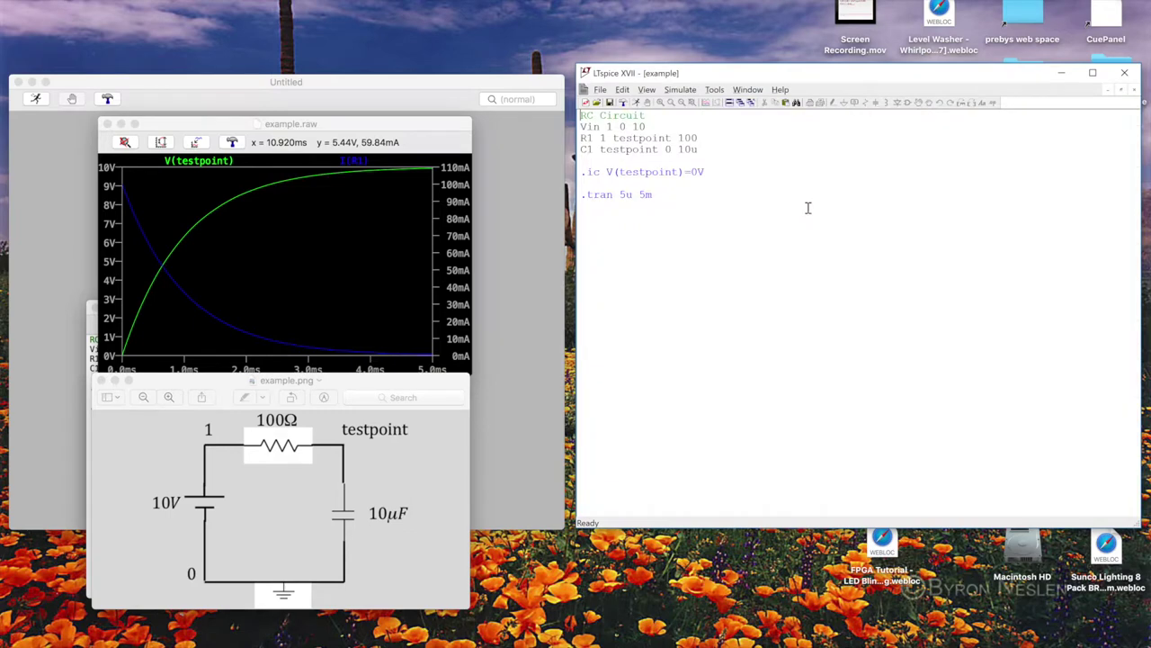
{"action": "left_click", "coordinate": [635, 102]}
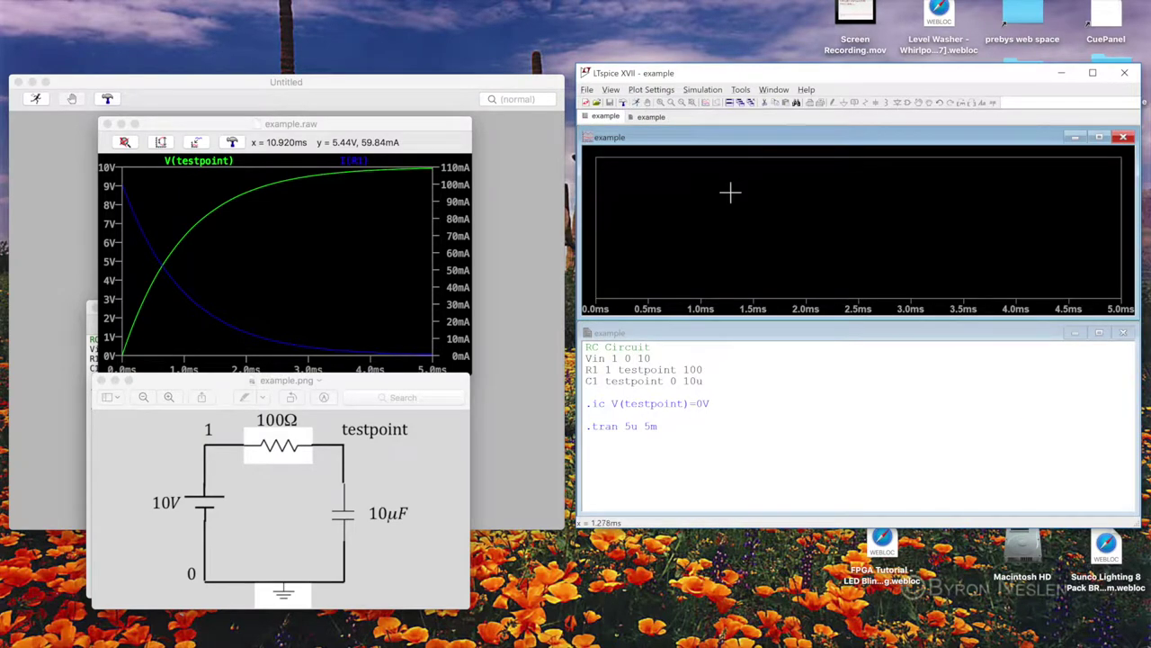
Step: Make the V(testpoint) and I(R1) waveforms visible in the Windows plot
{"action": "left_click", "coordinate": [649, 90]}
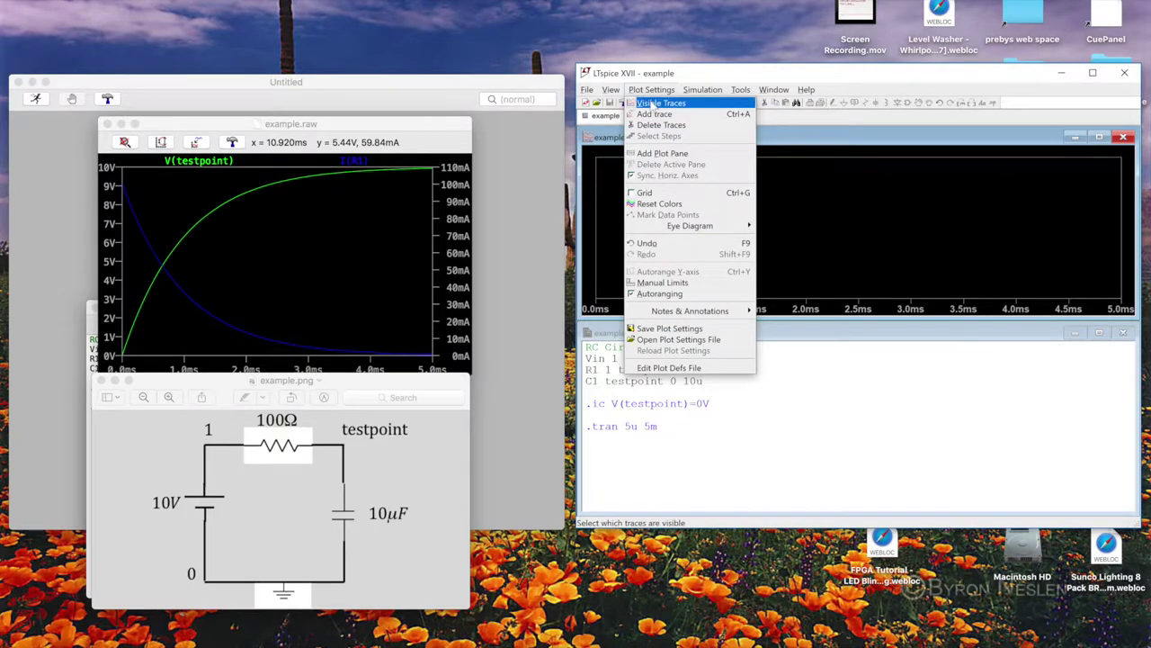
{"action": "left_click", "coordinate": [653, 102]}
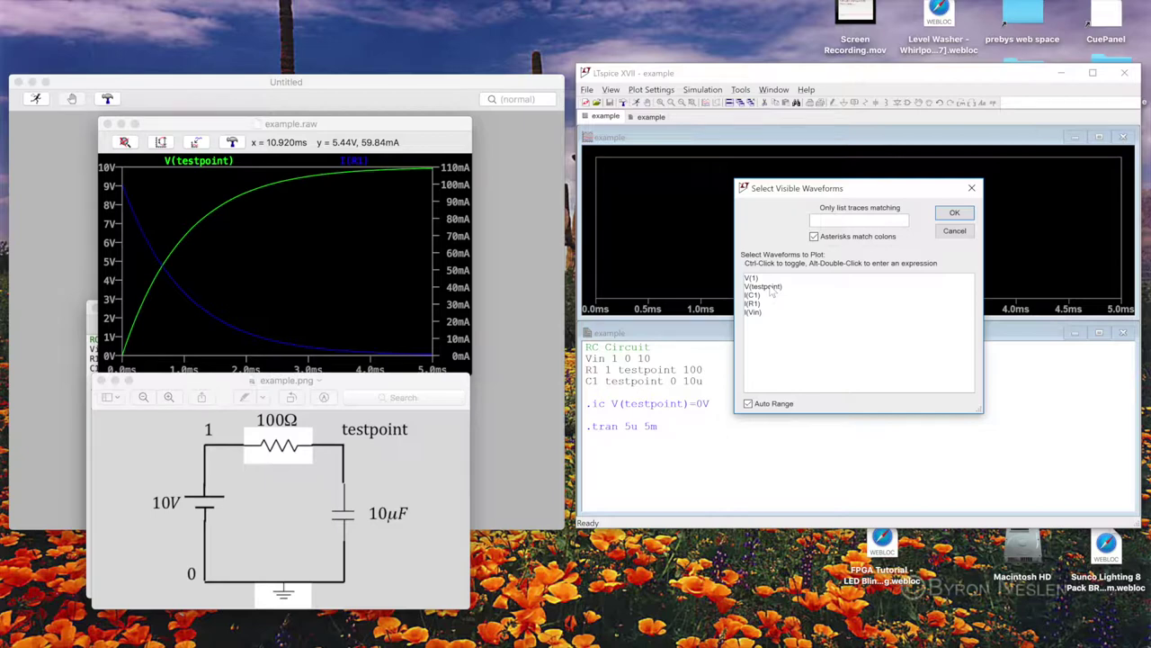
{"action": "left_click", "coordinate": [766, 286]}
{"action": "left_click", "coordinate": [756, 304], "text": "ctrl"}
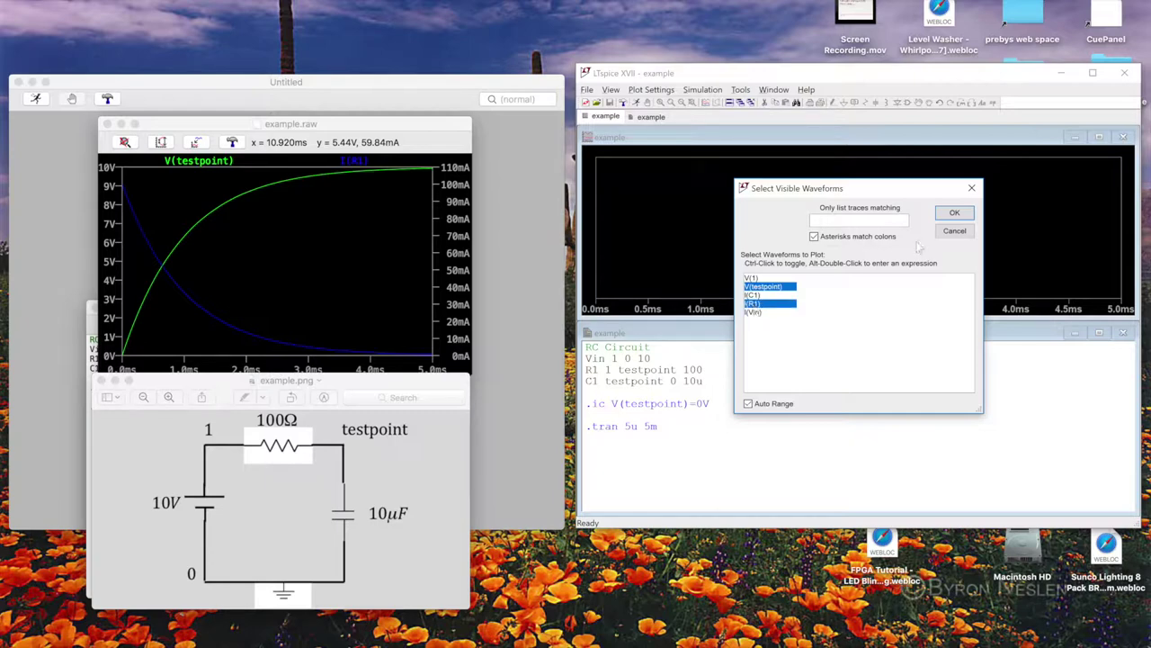
{"action": "left_click", "coordinate": [954, 212]}
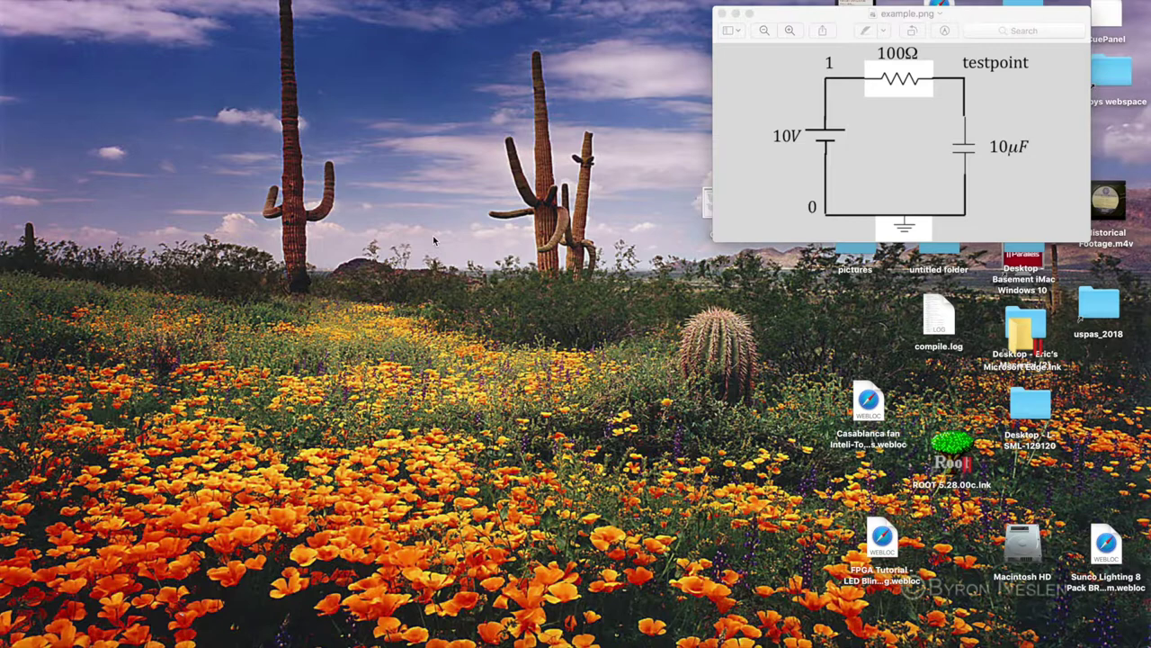
Step: Switch to the Mac LTspice, start a new blank schematic, and place its enlarged window beside the reference circuit
{"action": "left_click", "coordinate": [886, 640]}
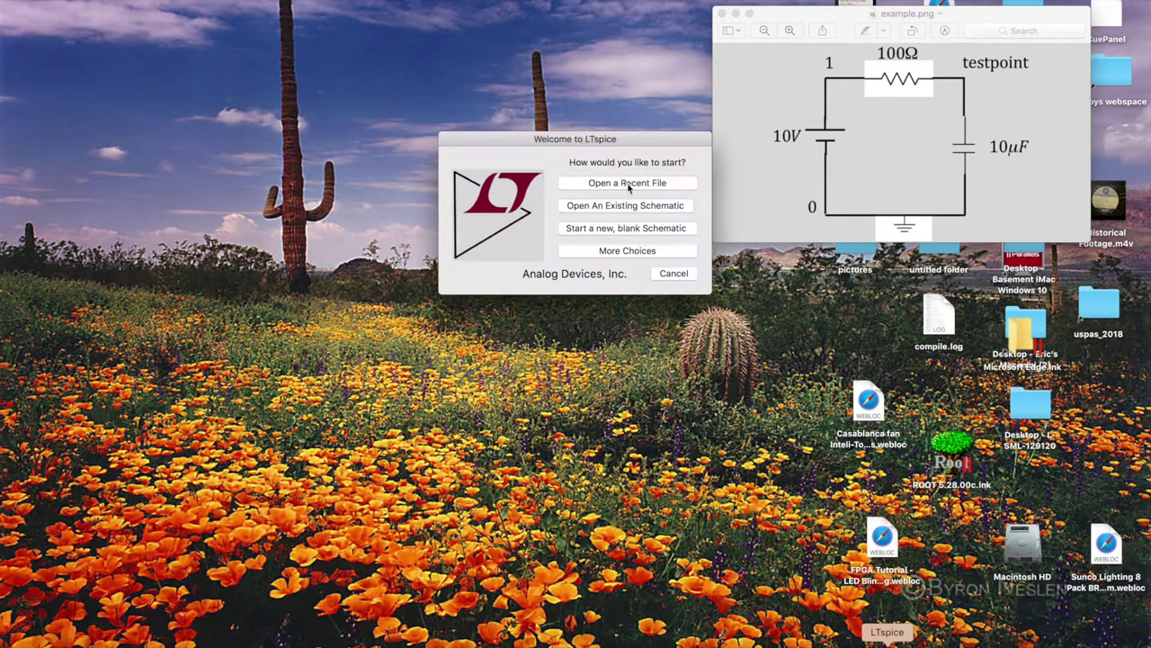
{"action": "left_click", "coordinate": [599, 230]}
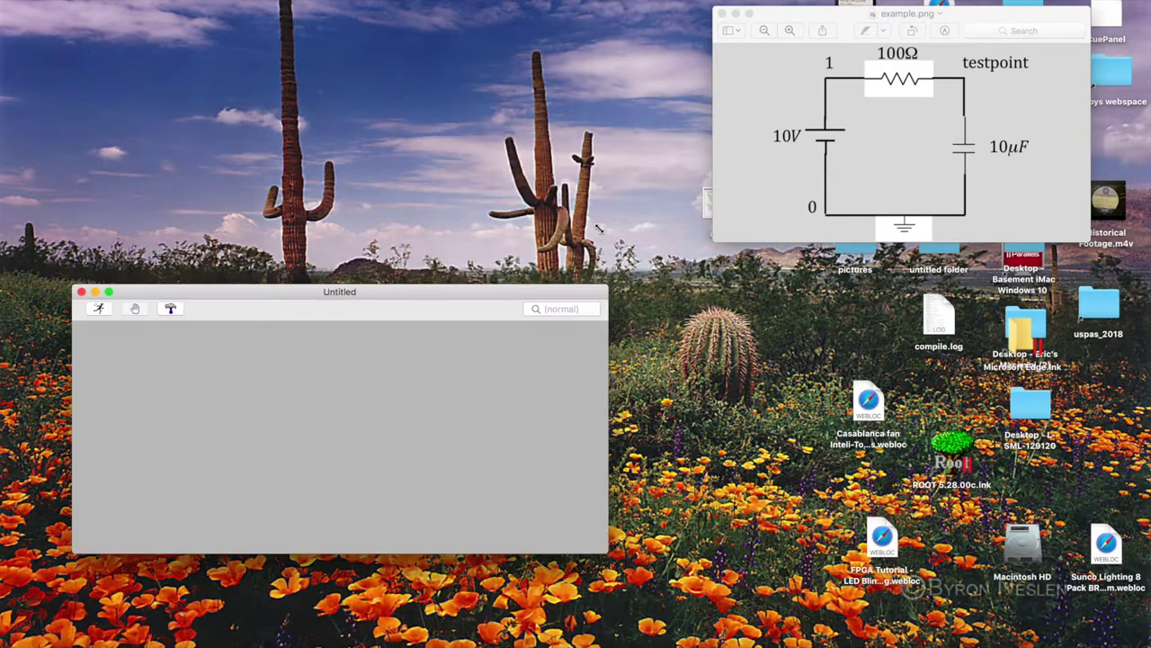
{"action": "left_click_drag", "start_coordinate": [412, 289], "coordinate": [417, 80]}
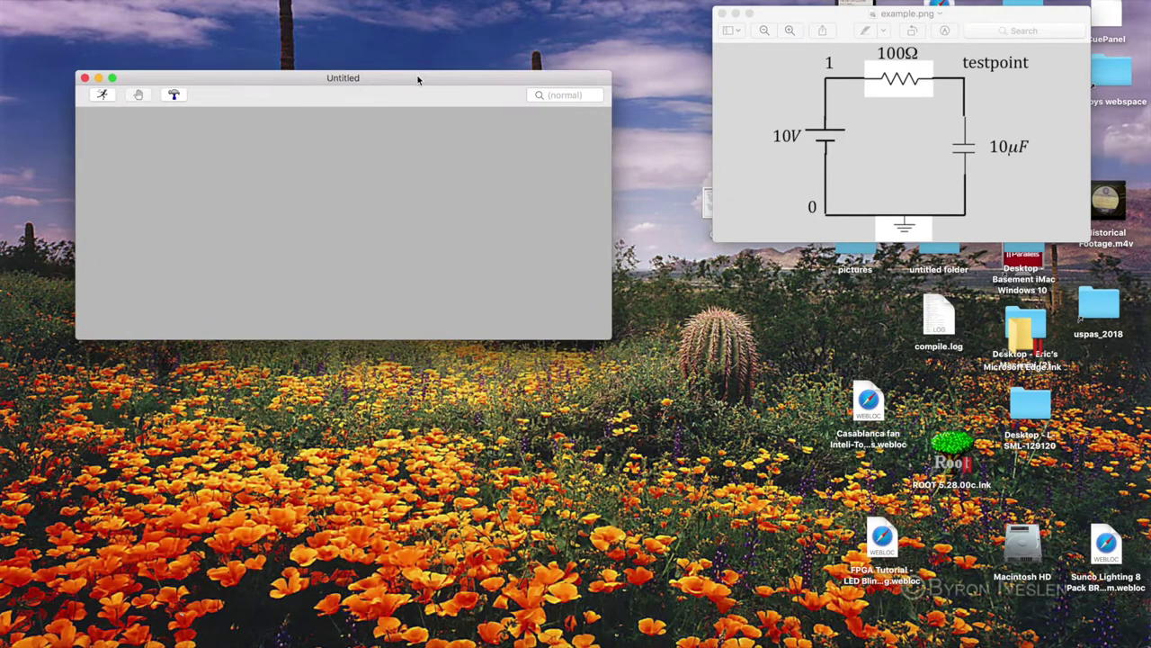
{"action": "left_click_drag", "start_coordinate": [610, 339], "coordinate": [627, 454]}
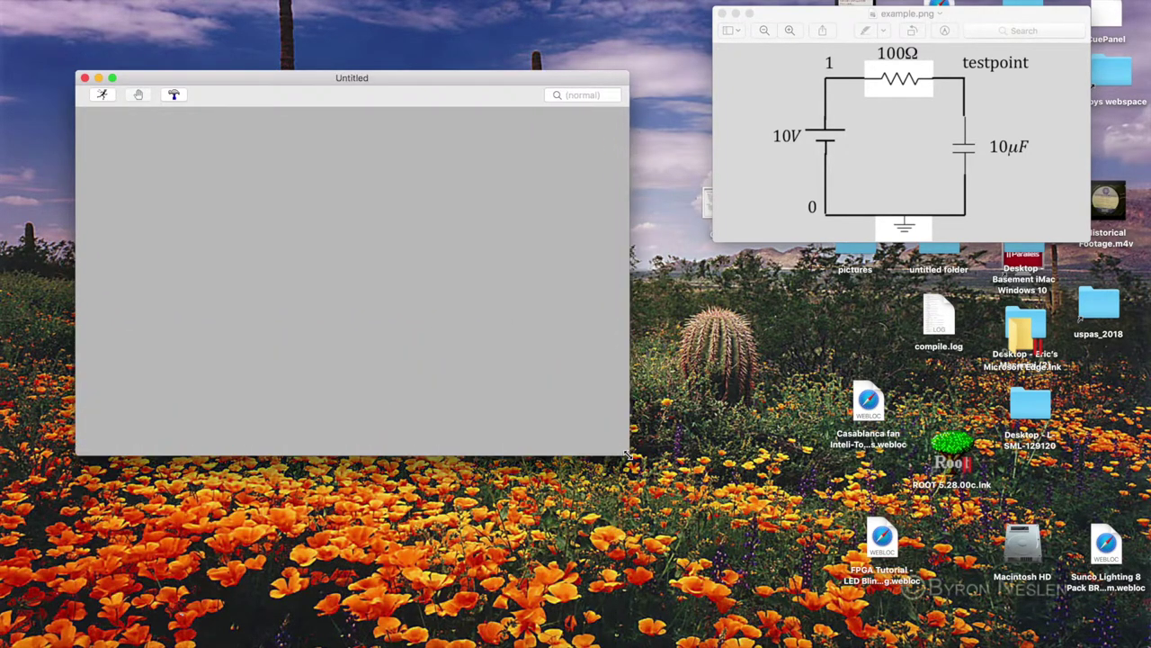
{"action": "right_click", "coordinate": [299, 221]}
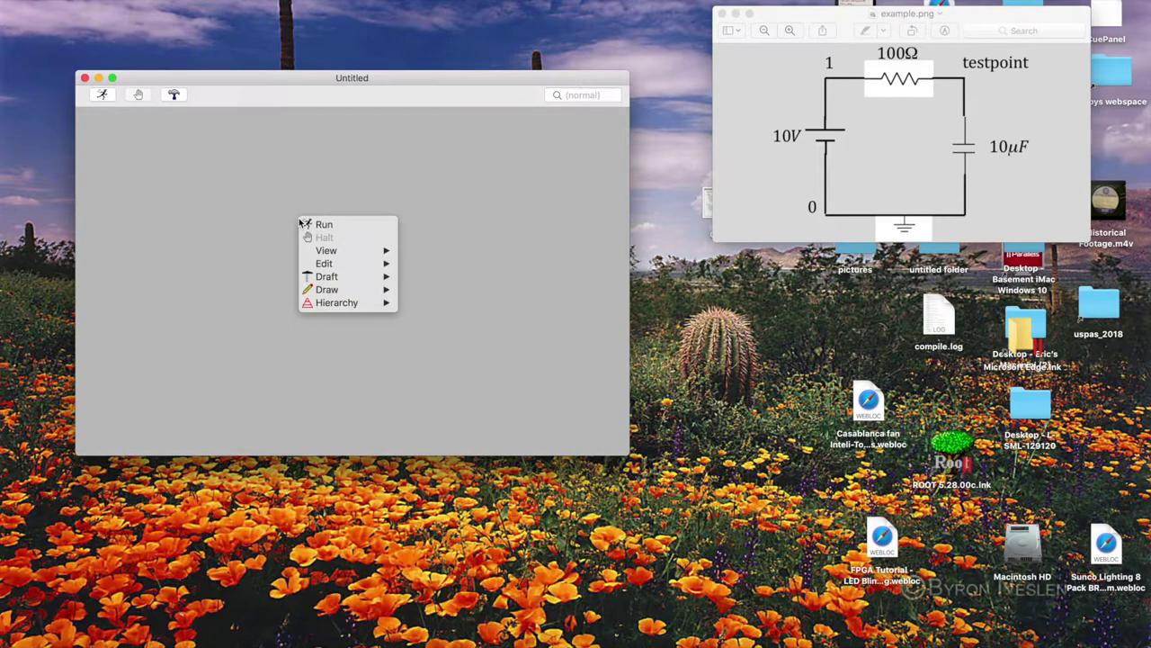
{"action": "mouse_move", "coordinate": [334, 280]}
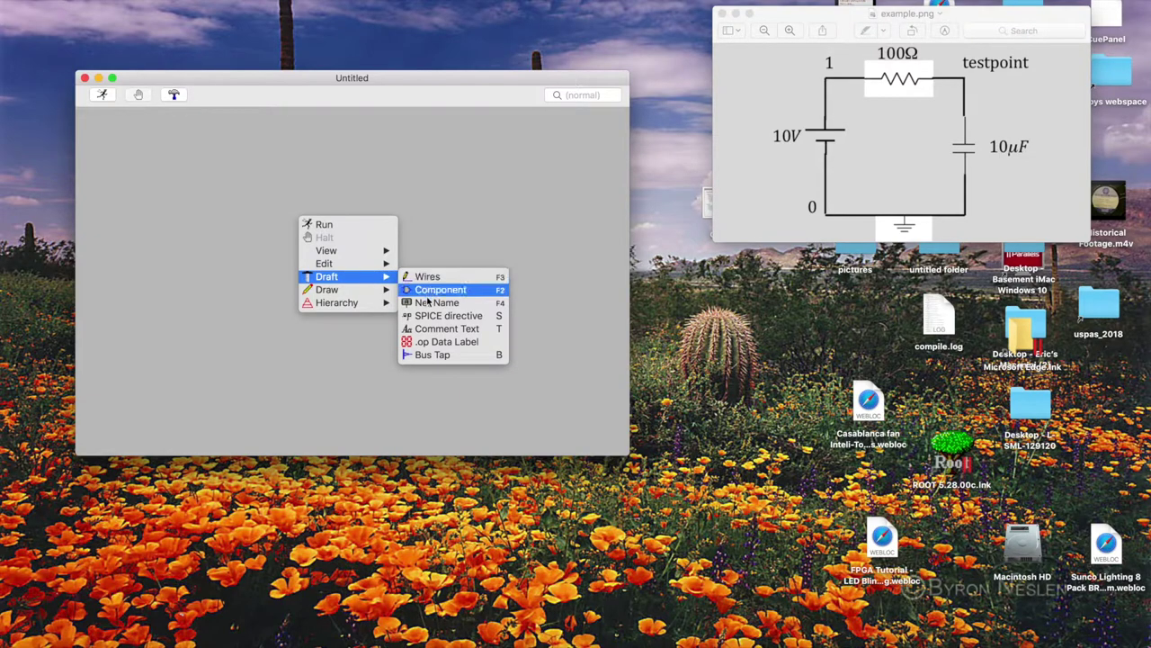
{"action": "left_click", "coordinate": [316, 382]}
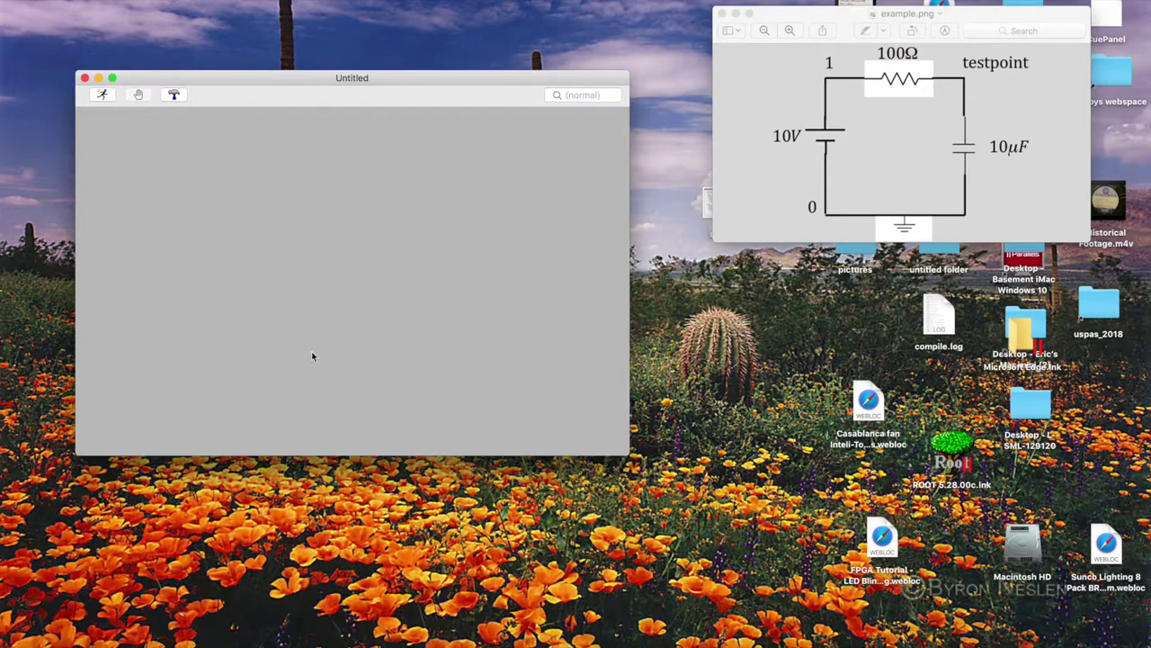
Step: Find the voltage source component by searching "vo" and place one on the left side of the schematic
{"action": "right_click", "coordinate": [282, 205]}
{"action": "mouse_move", "coordinate": [341, 260]}
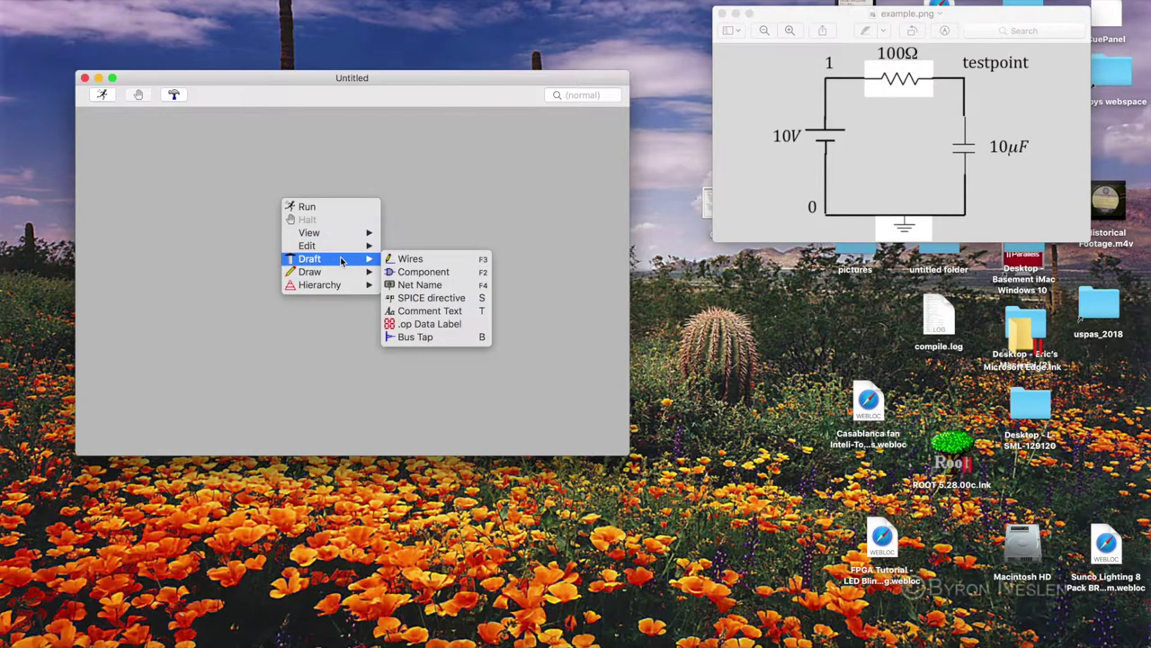
{"action": "left_click", "coordinate": [407, 274]}
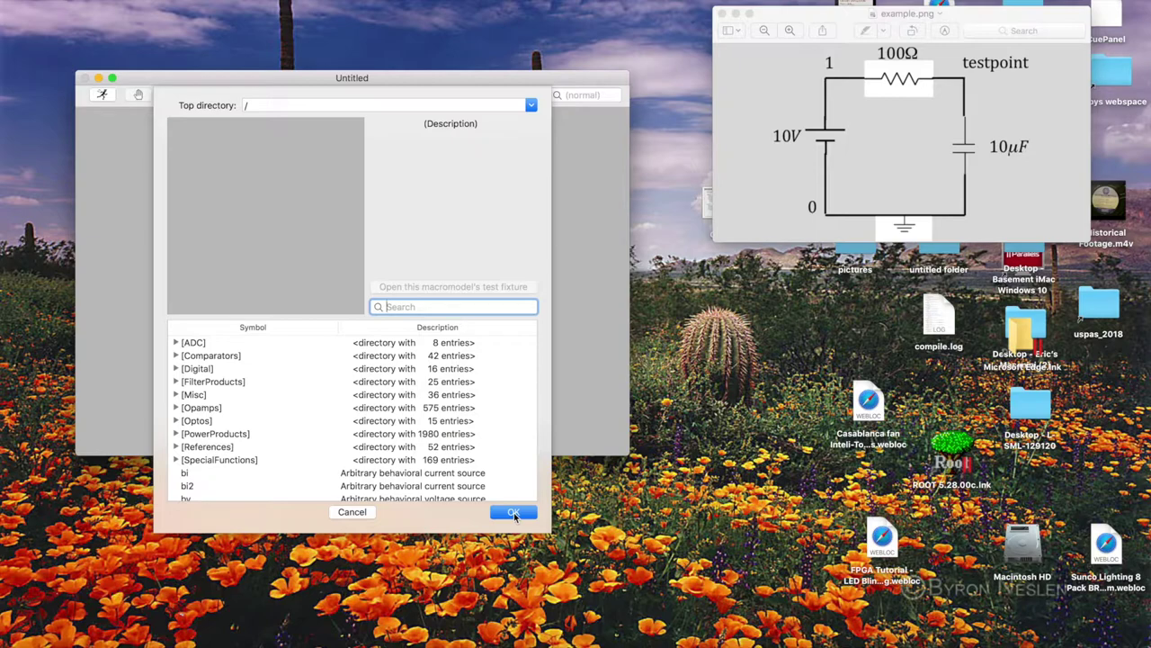
{"action": "type", "text": "v"}
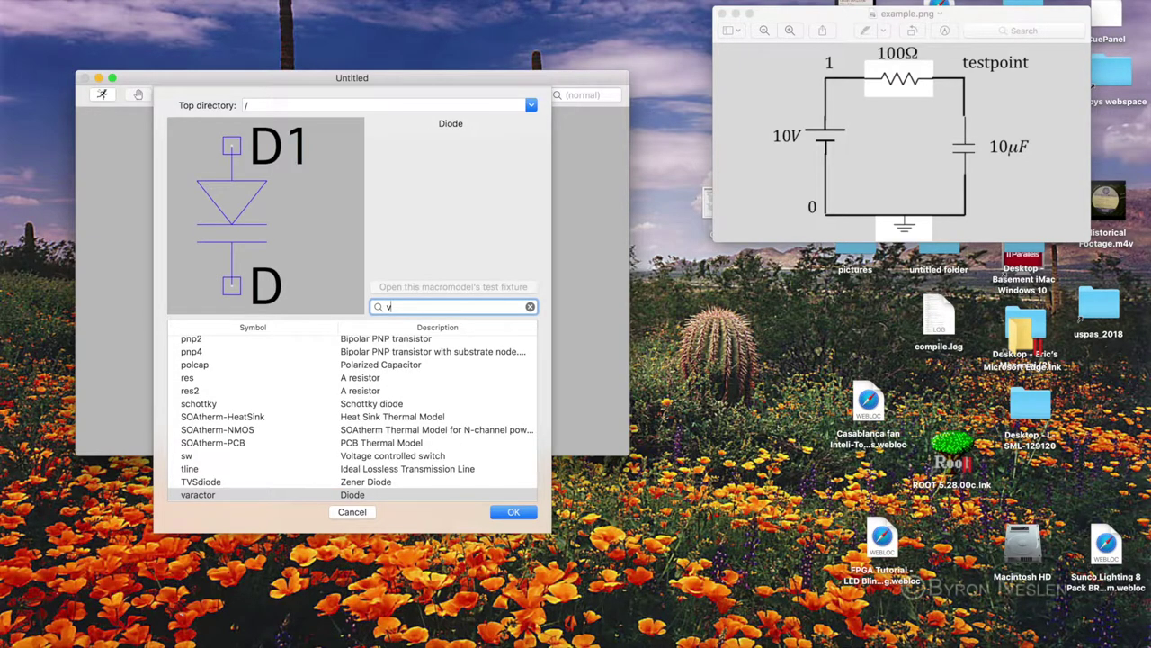
{"action": "type", "text": "o"}
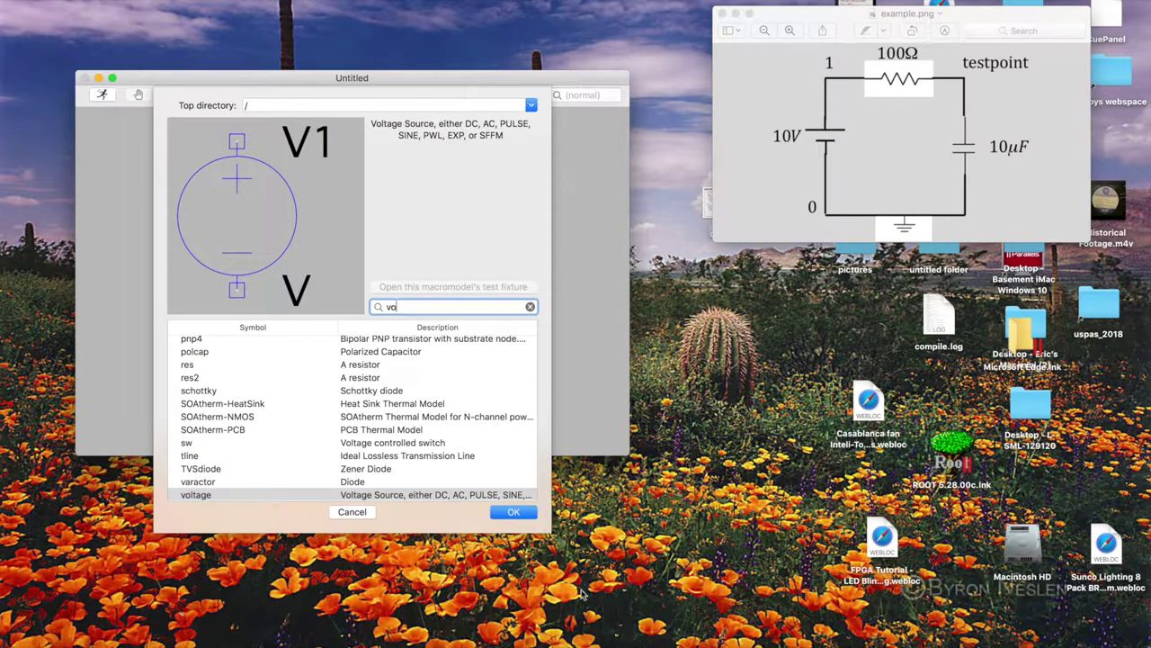
{"action": "left_click", "coordinate": [514, 514]}
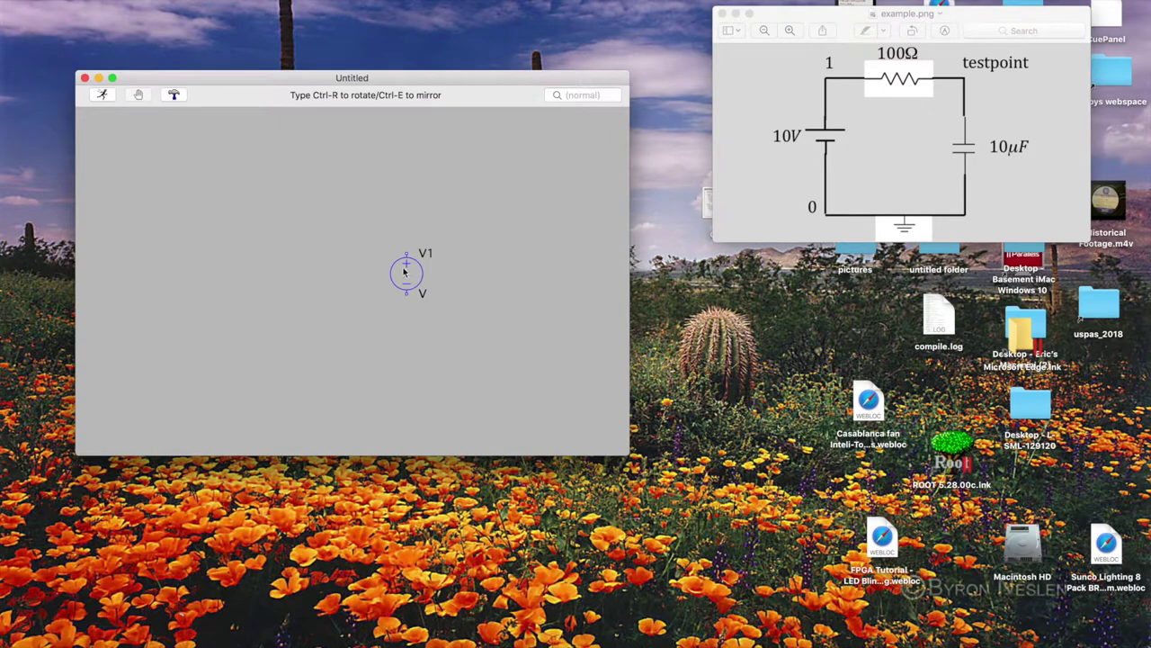
{"action": "left_click", "coordinate": [224, 253]}
Step: Place several extra copies of the voltage source to the right of V1, finishing the placement
{"action": "left_click", "coordinate": [317, 241]}
{"action": "left_click", "coordinate": [374, 297]}
{"action": "left_click", "coordinate": [455, 197]}
{"action": "left_click", "coordinate": [455, 197]}
{"action": "key", "text": "Escape"}
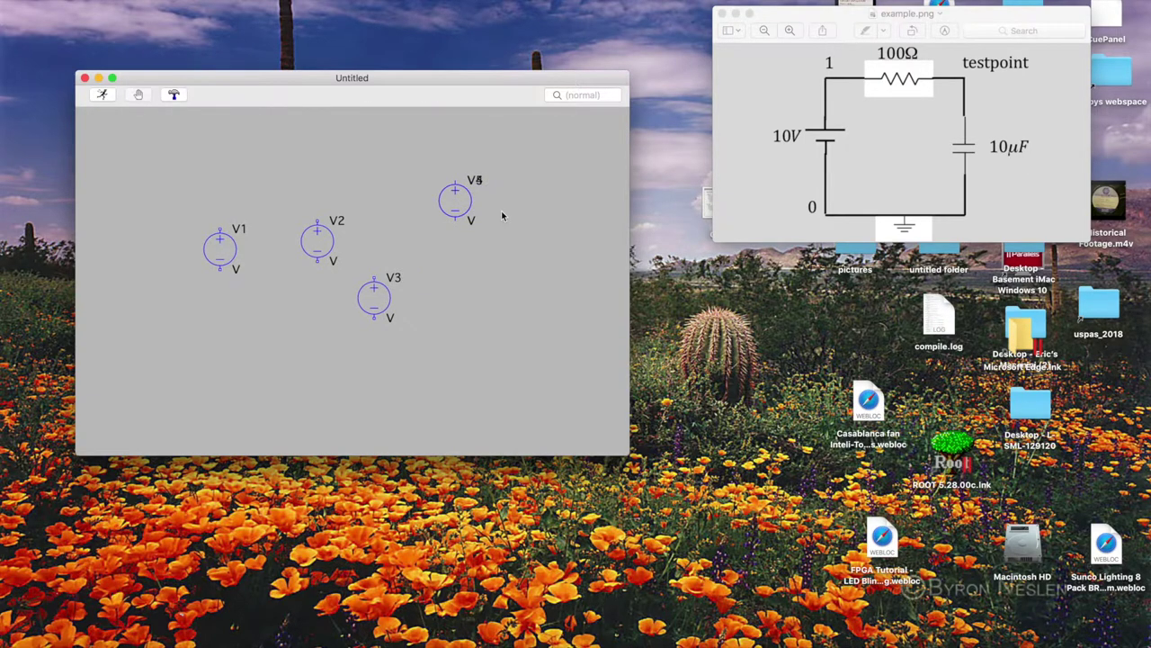
Step: Delete all the extra voltage sources, keeping only V1 on the schematic
{"action": "right_click", "coordinate": [447, 273]}
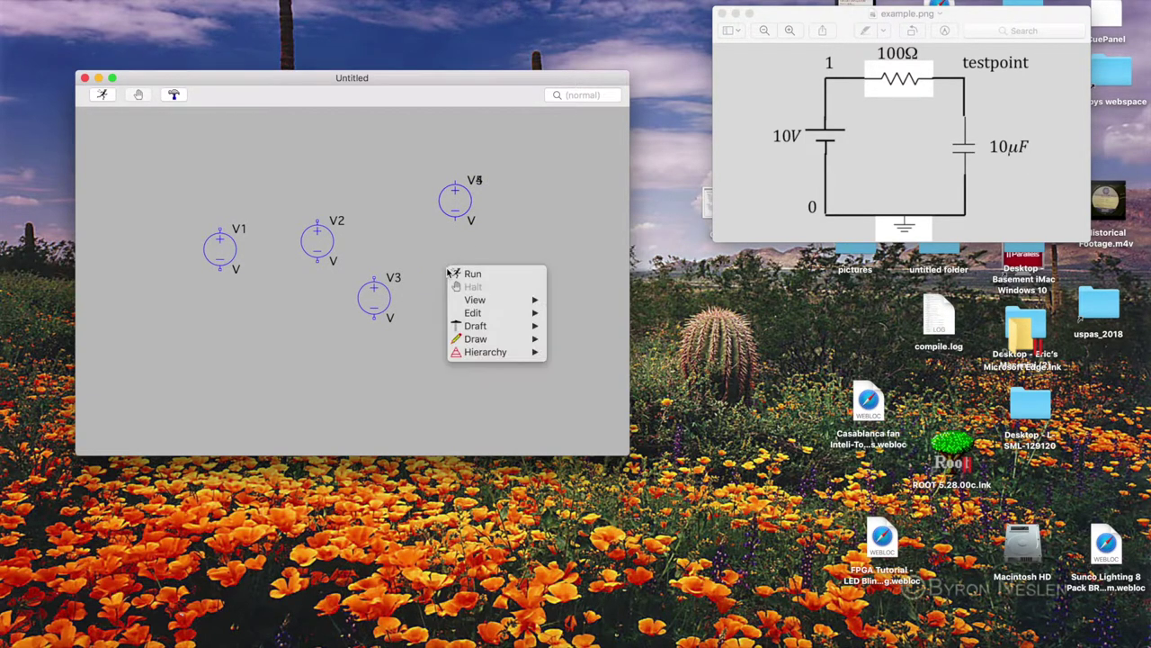
{"action": "mouse_move", "coordinate": [479, 316]}
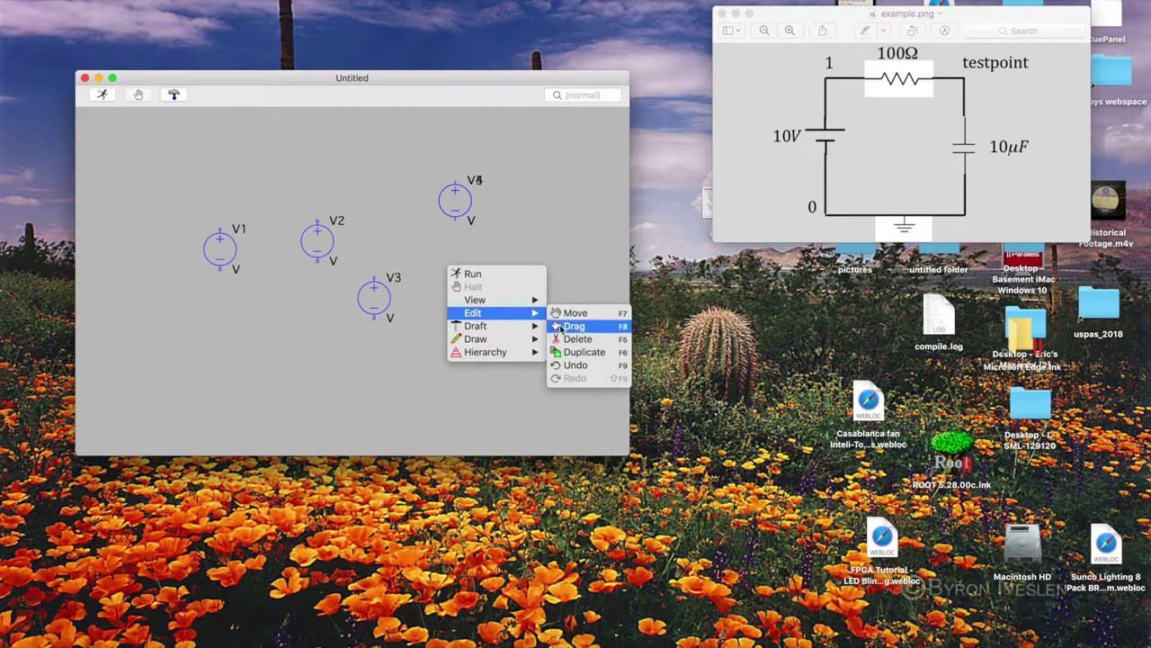
{"action": "left_click", "coordinate": [576, 339]}
{"action": "left_click", "coordinate": [455, 199]}
{"action": "left_click", "coordinate": [373, 300]}
{"action": "left_click", "coordinate": [324, 242]}
{"action": "key", "text": "Escape"}
Step: Add a resistor (res) to the schematic, mirrored, above and to the right of V1
{"action": "right_click", "coordinate": [366, 306]}
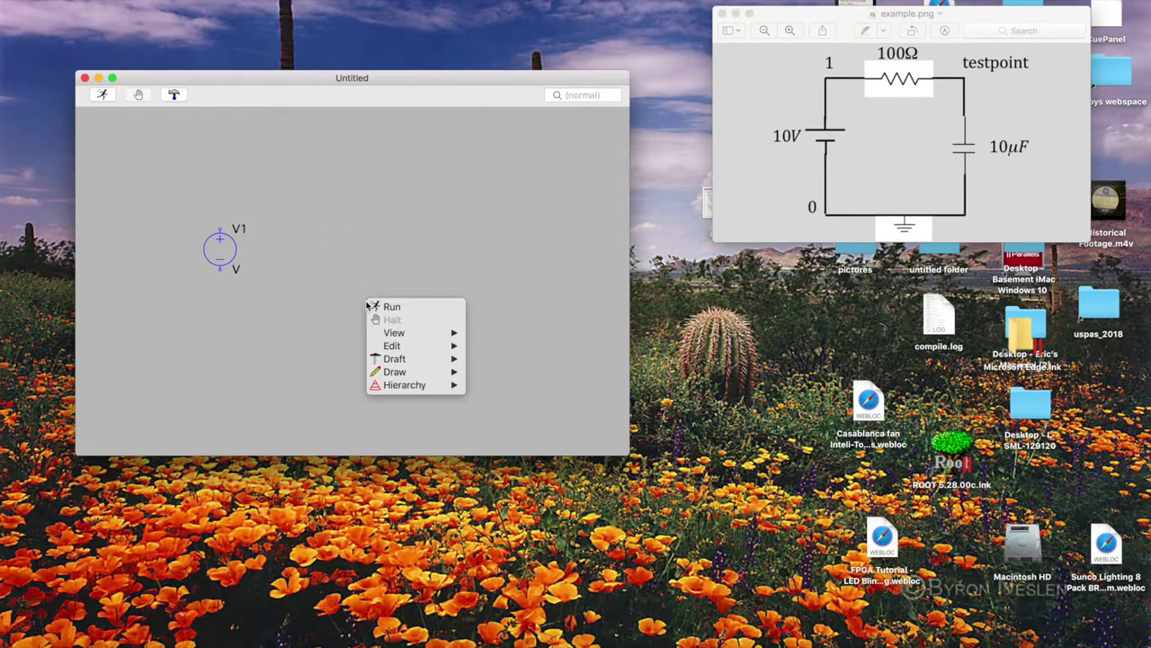
{"action": "mouse_move", "coordinate": [404, 348]}
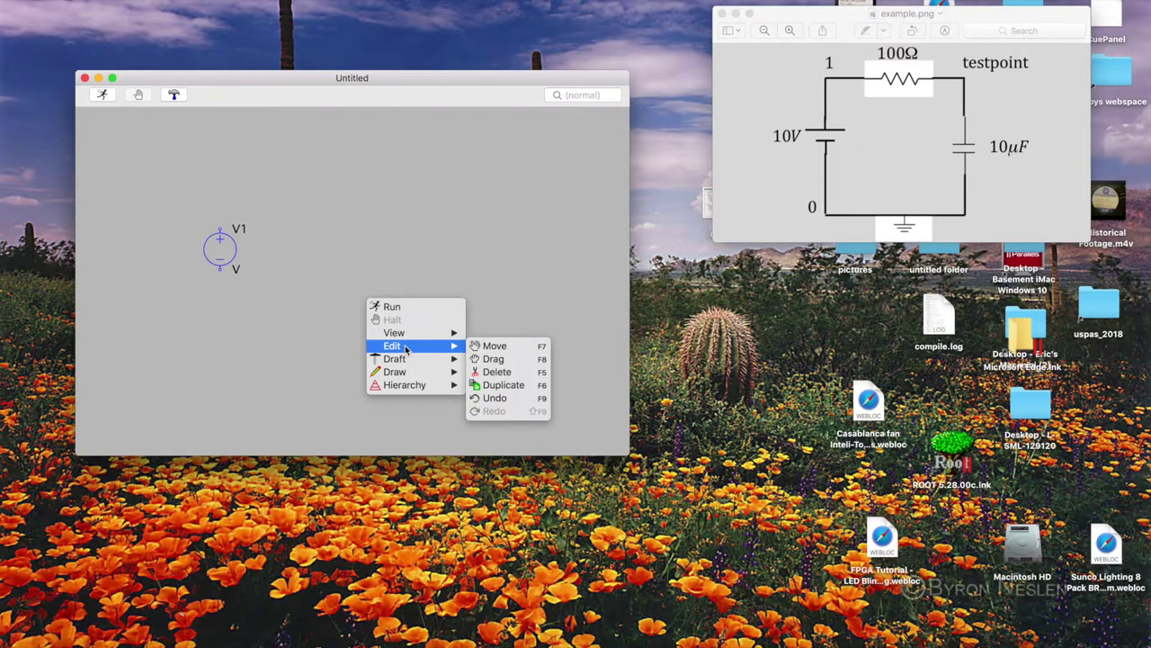
{"action": "mouse_move", "coordinate": [452, 360]}
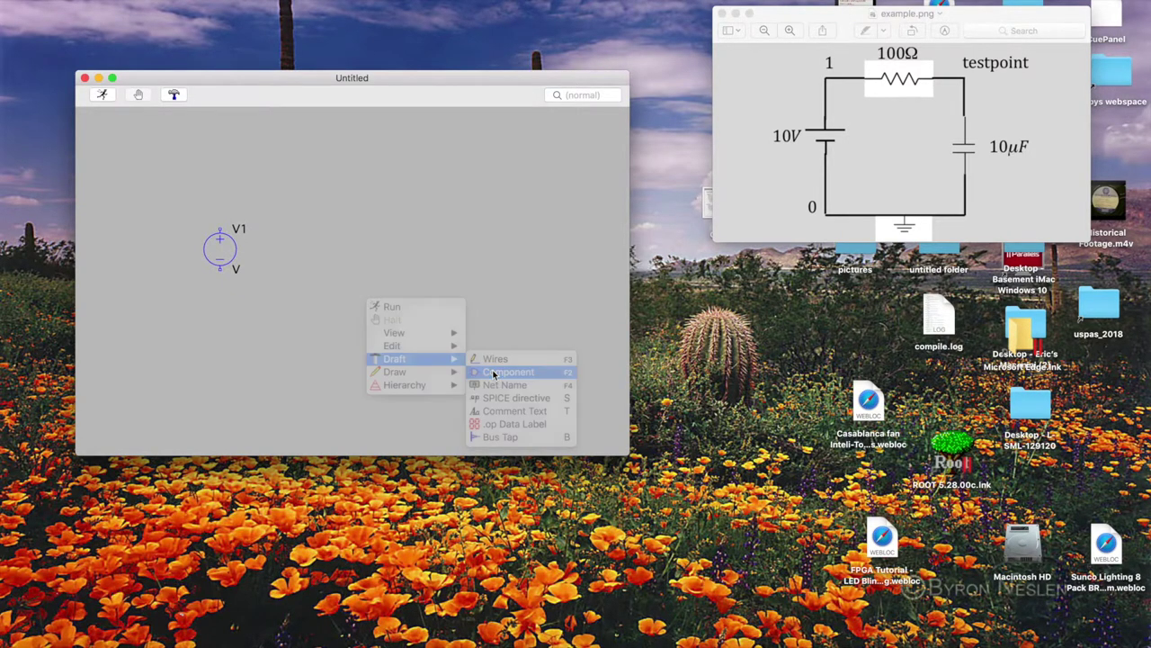
{"action": "left_click", "coordinate": [494, 372]}
{"action": "type", "text": "r"}
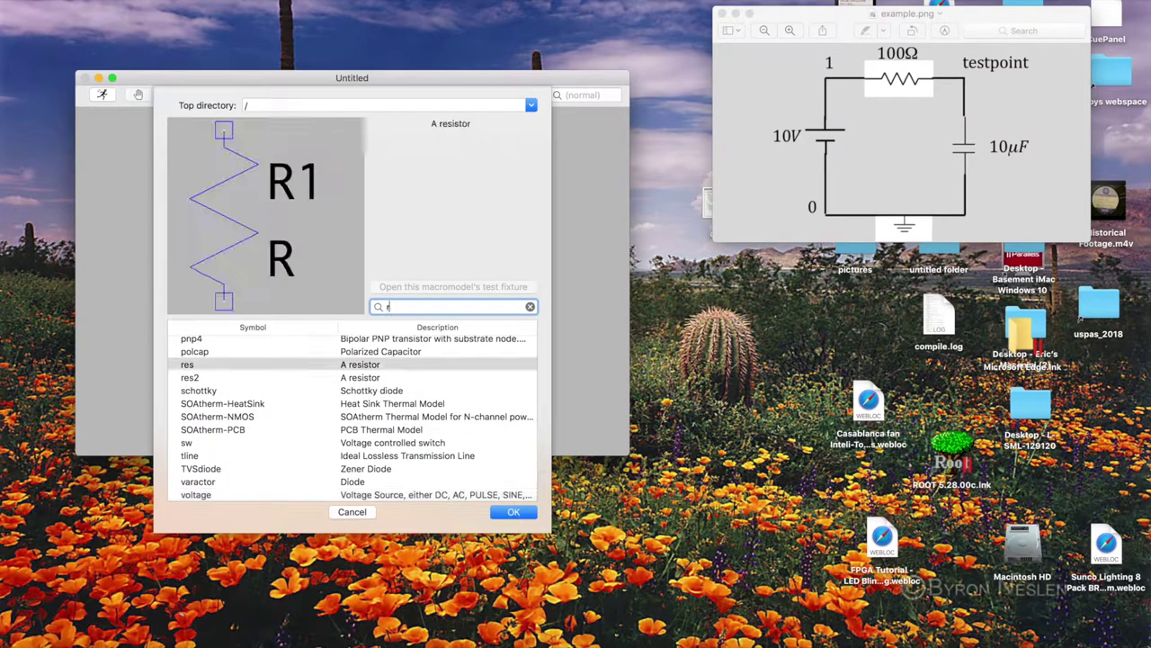
{"action": "left_click", "coordinate": [509, 511]}
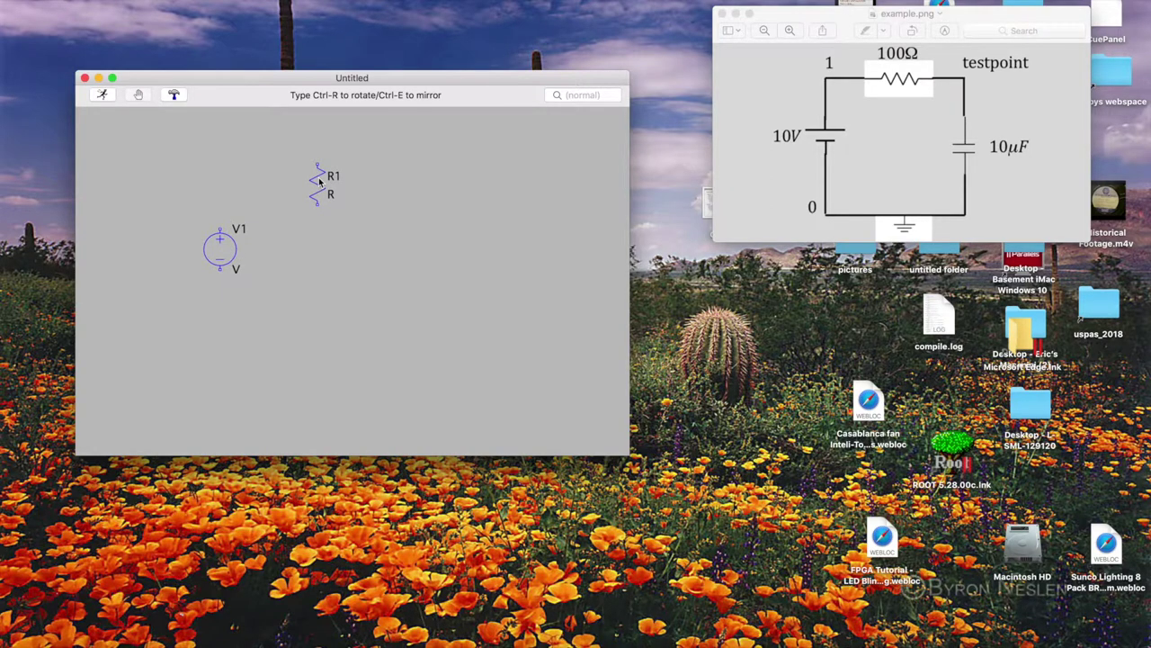
{"action": "key", "text": "ctrl+e"}
{"action": "left_click", "coordinate": [320, 182]}
{"action": "key", "text": "Escape"}
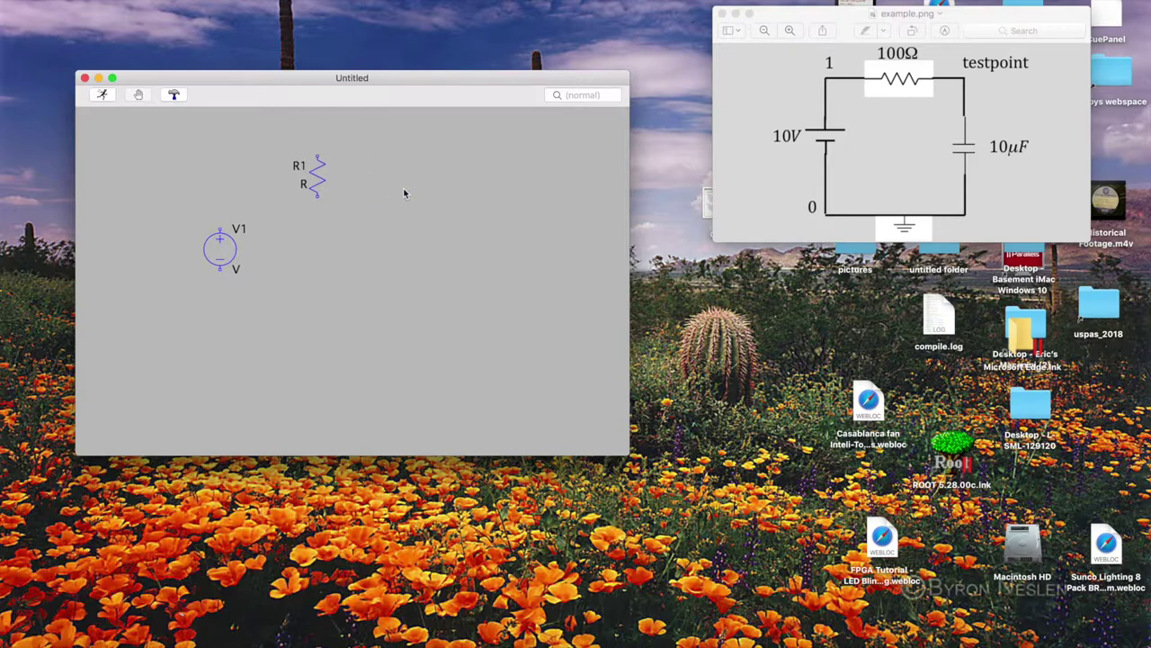
Step: Rotate resistor R1 to a horizontal orientation and move it closer to the voltage source, above and to its right
{"action": "right_click", "coordinate": [371, 257]}
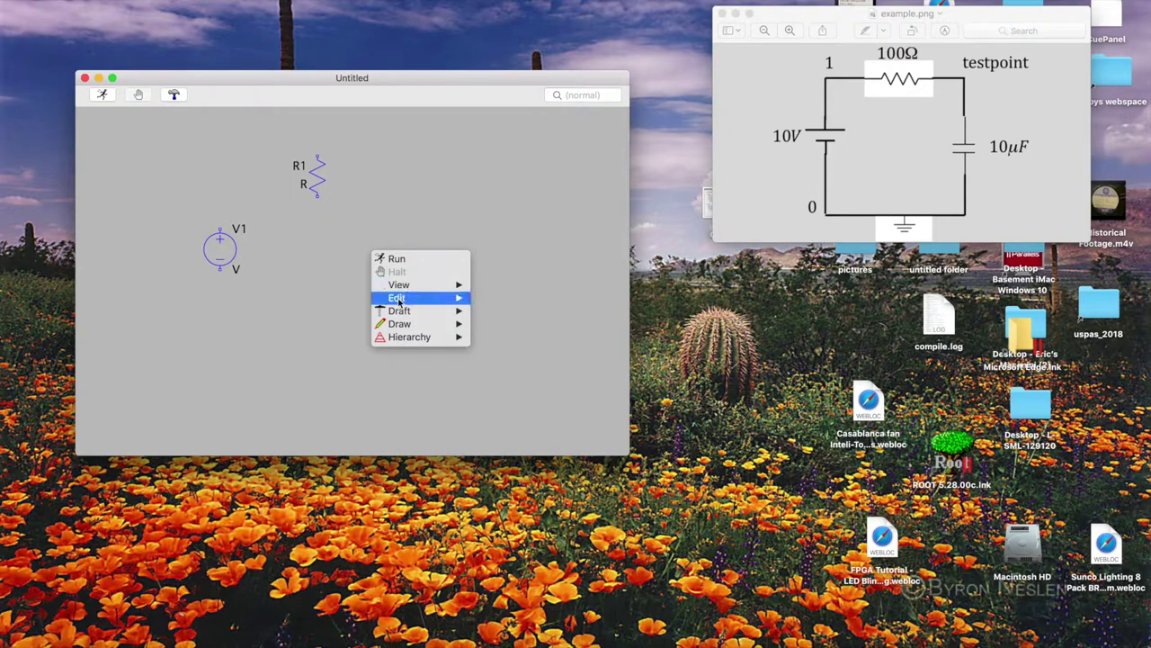
{"action": "mouse_move", "coordinate": [400, 300]}
{"action": "left_click", "coordinate": [476, 312]}
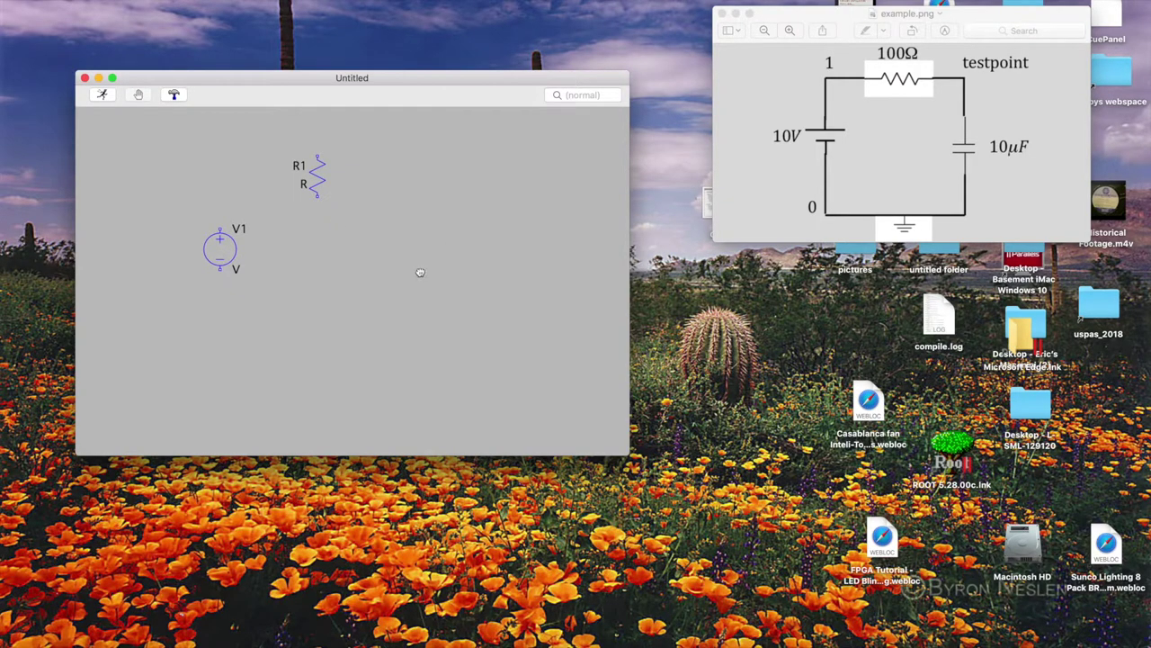
{"action": "left_click", "coordinate": [316, 176]}
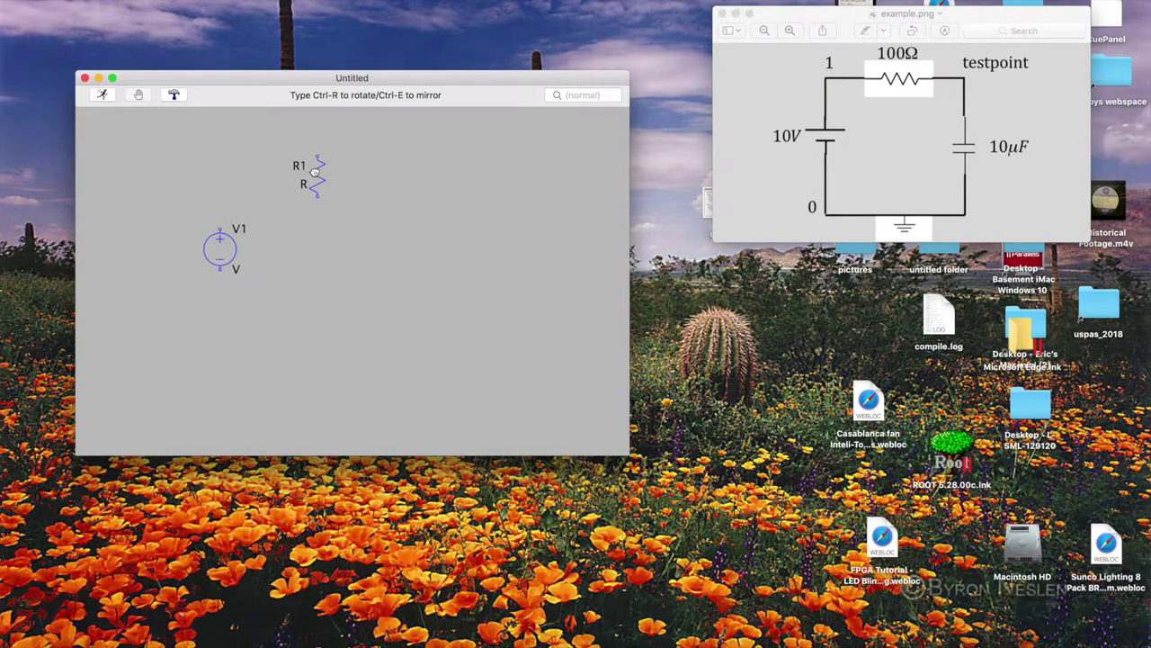
{"action": "key", "text": "ctrl+r"}
{"action": "key", "text": "ctrl+r"}
{"action": "key", "text": "ctrl+r"}
{"action": "key", "text": "ctrl+r"}
{"action": "key", "text": "ctrl+r"}
{"action": "left_click_drag", "start_coordinate": [314, 173], "coordinate": [280, 194]}
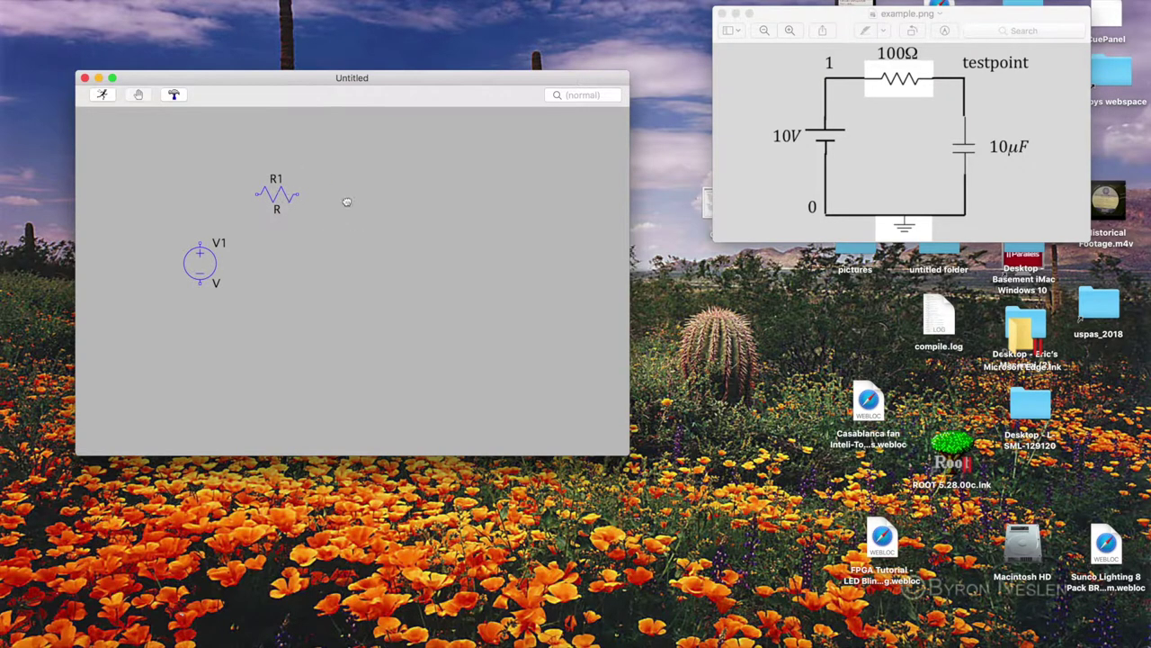
Step: Add one vertical capacitor to the schematic, below and to the right of resistor R1
{"action": "right_click", "coordinate": [374, 242]}
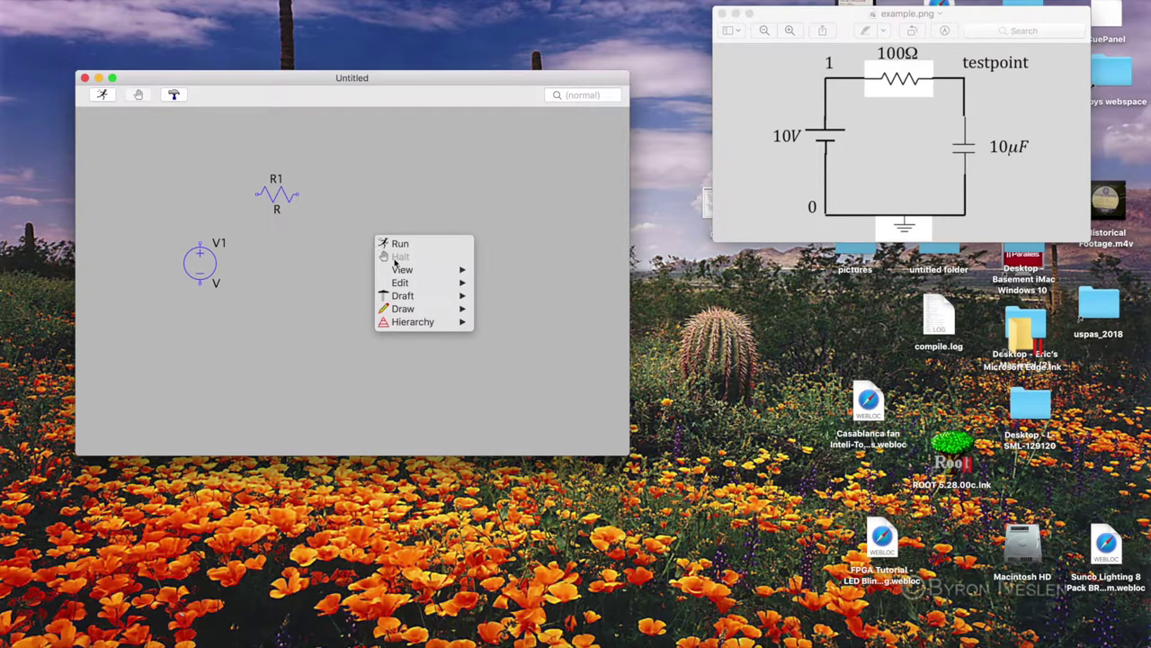
{"action": "mouse_move", "coordinate": [415, 297]}
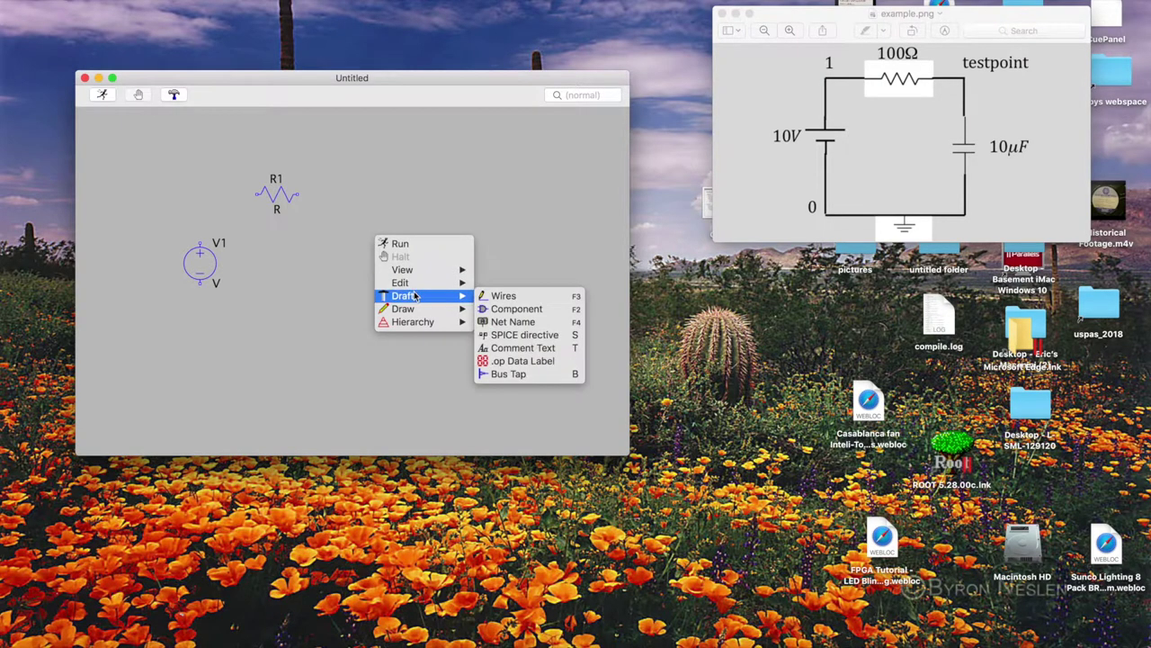
{"action": "left_click", "coordinate": [503, 308]}
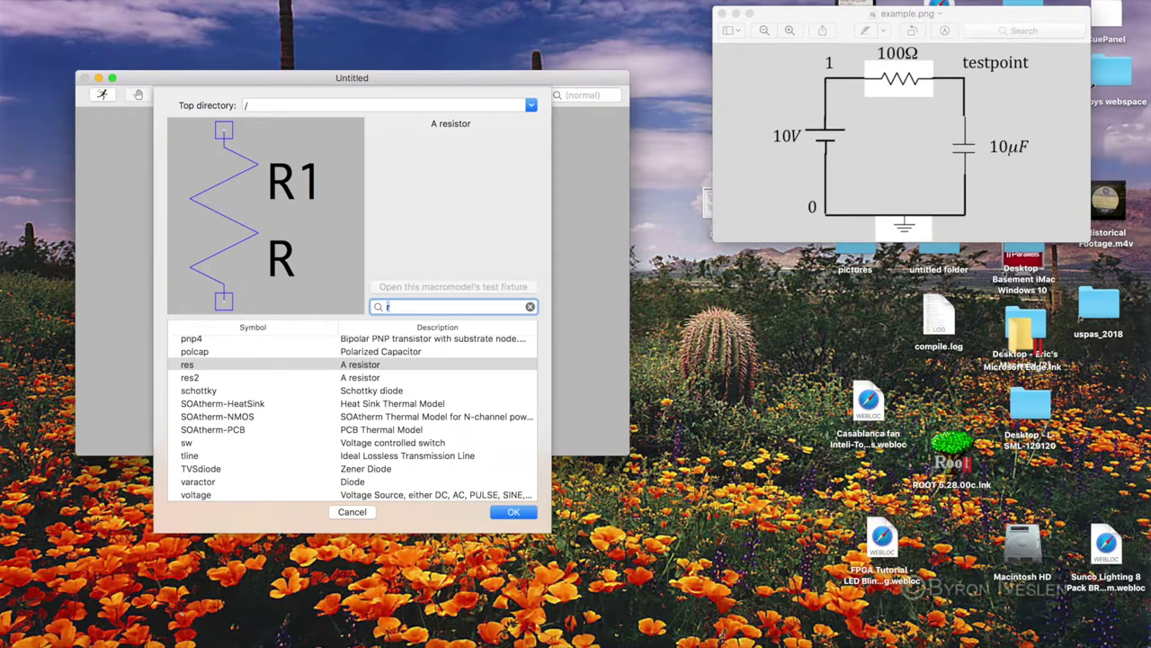
{"action": "type", "text": "c"}
{"action": "left_click", "coordinate": [508, 512]}
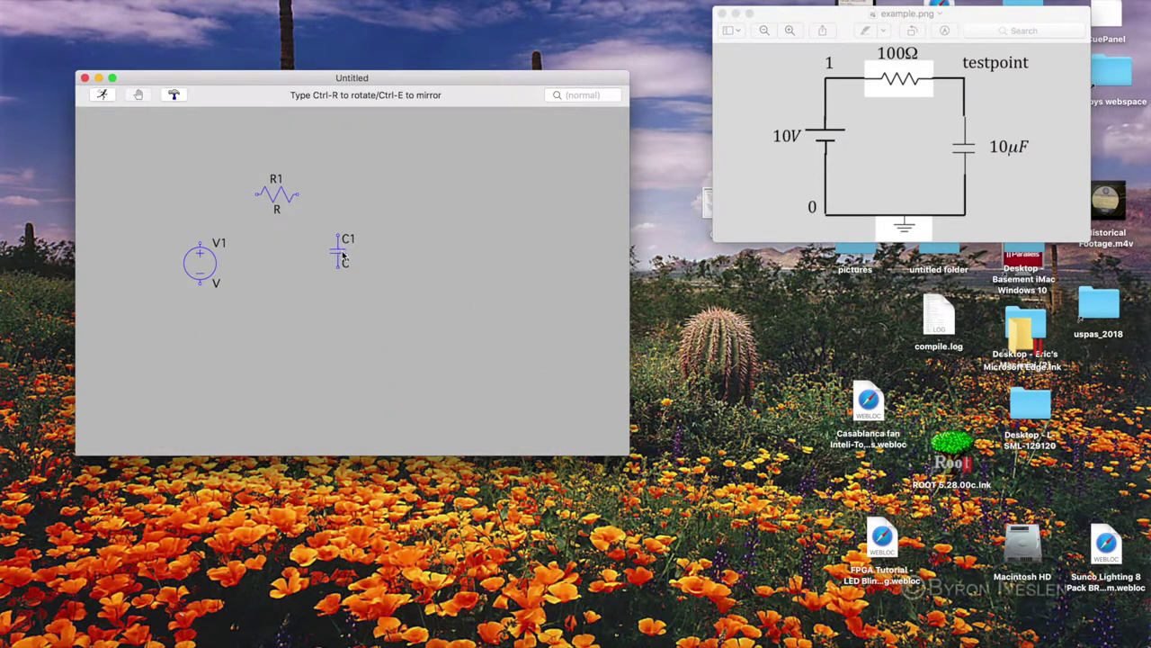
{"action": "left_click", "coordinate": [348, 256]}
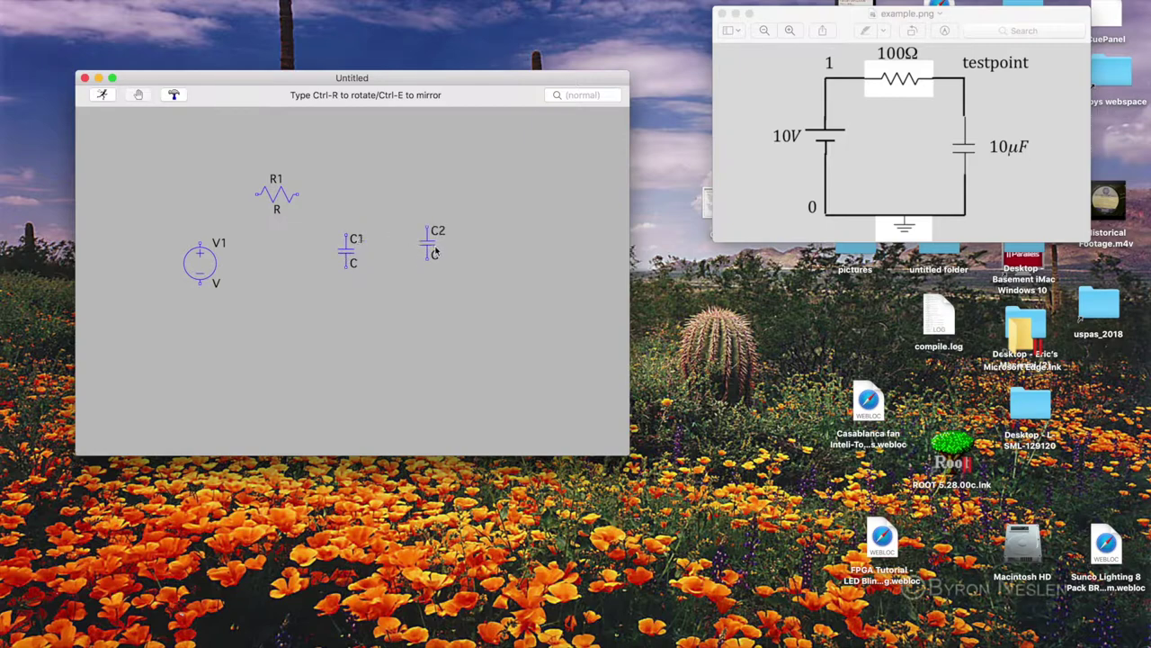
{"action": "key", "text": "Escape"}
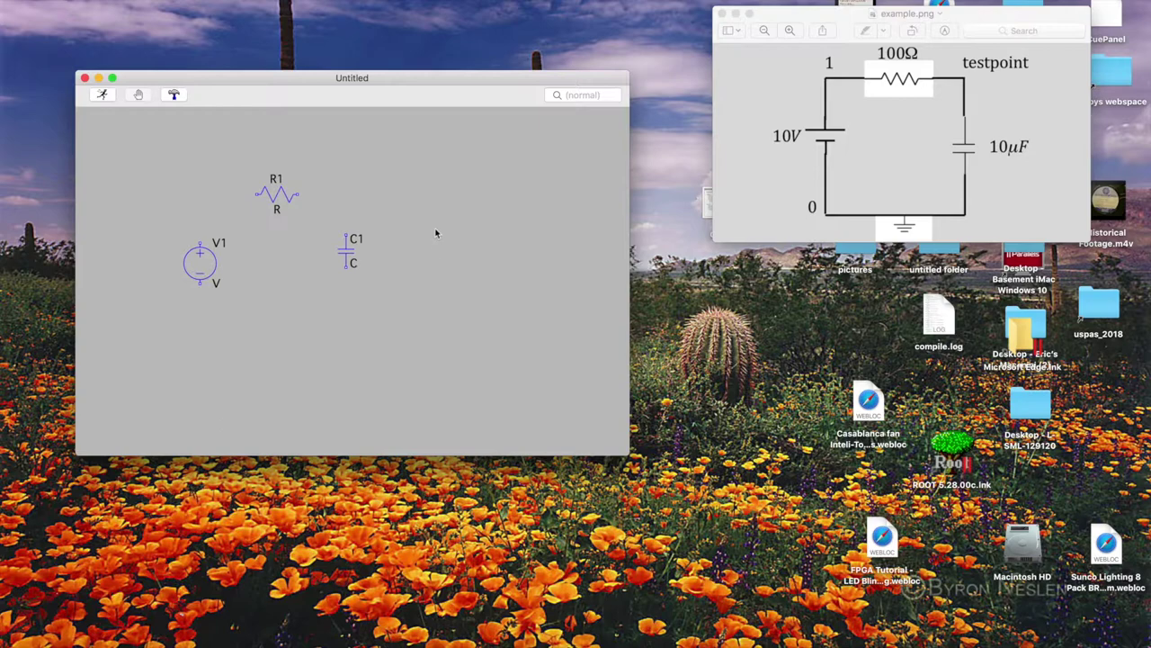
Step: Wire the positive terminal of V1 up and across to the left end of R1
{"action": "right_click", "coordinate": [435, 231]}
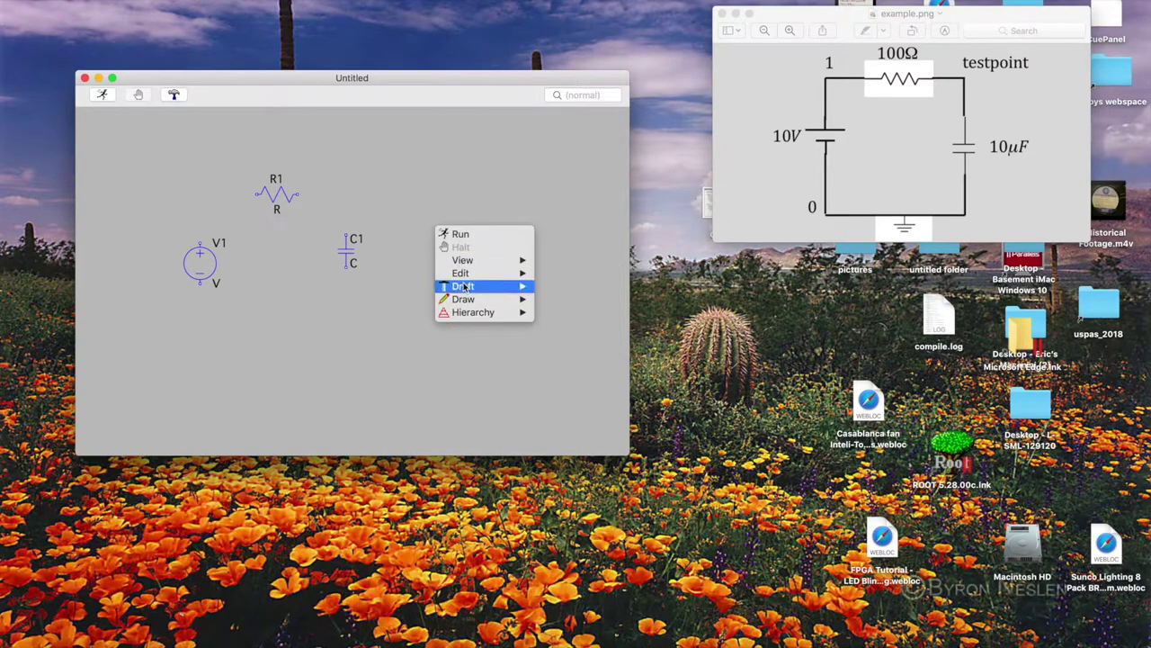
{"action": "mouse_move", "coordinate": [464, 286]}
{"action": "left_click", "coordinate": [557, 286]}
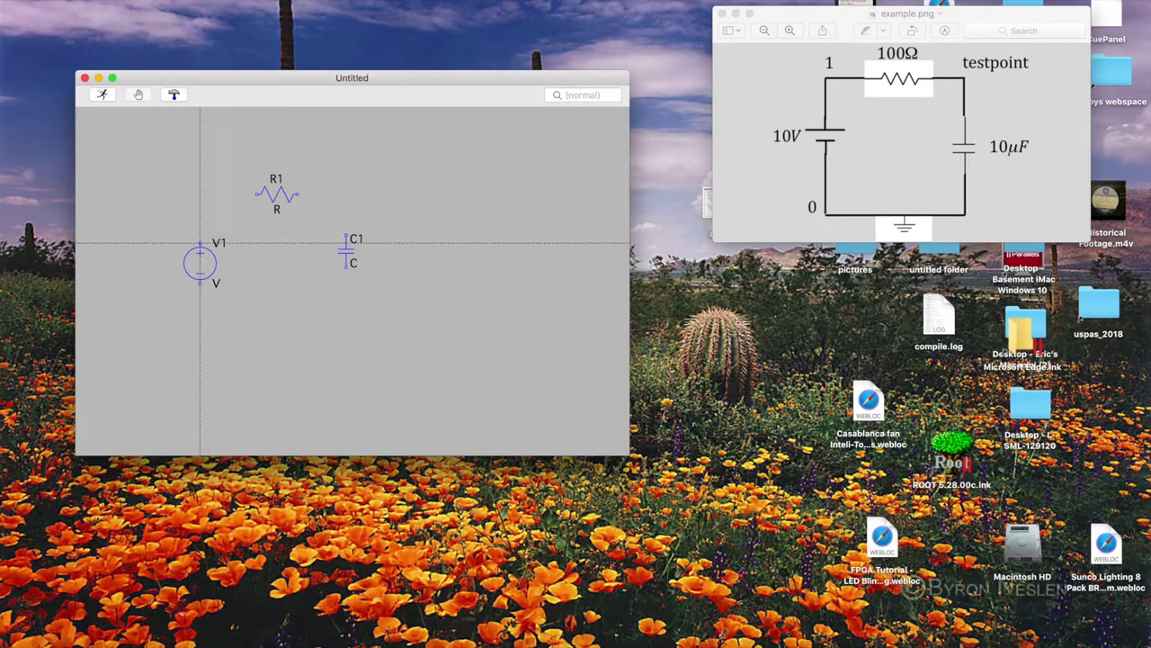
{"action": "left_click", "coordinate": [200, 243]}
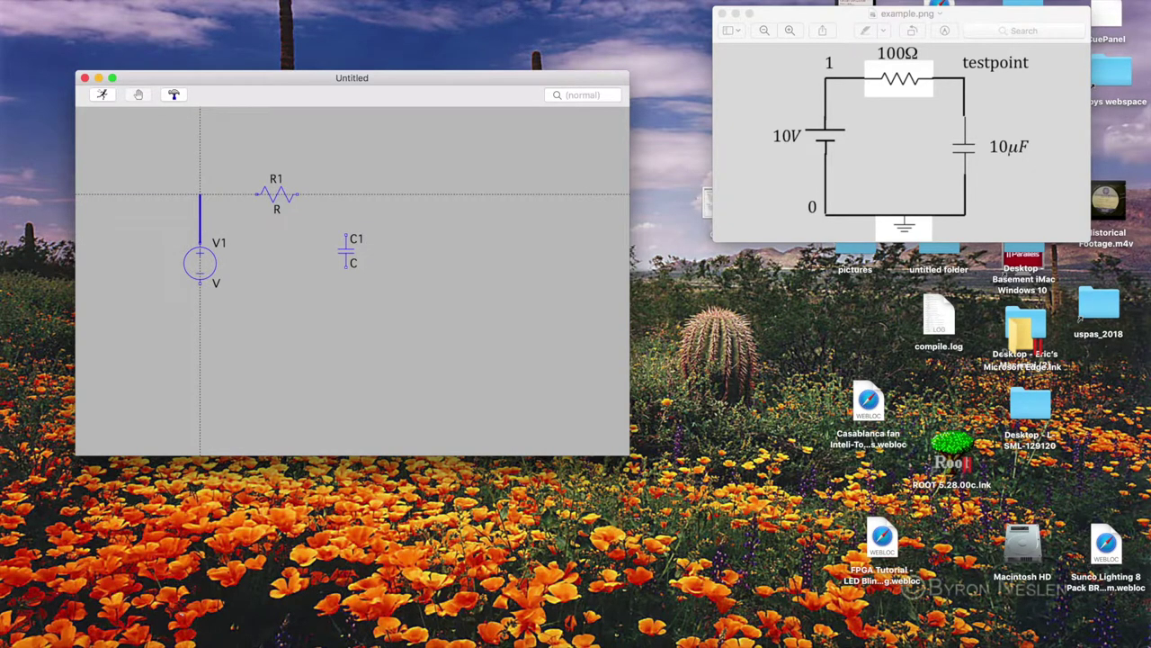
{"action": "left_click", "coordinate": [200, 193]}
{"action": "left_click", "coordinate": [257, 193]}
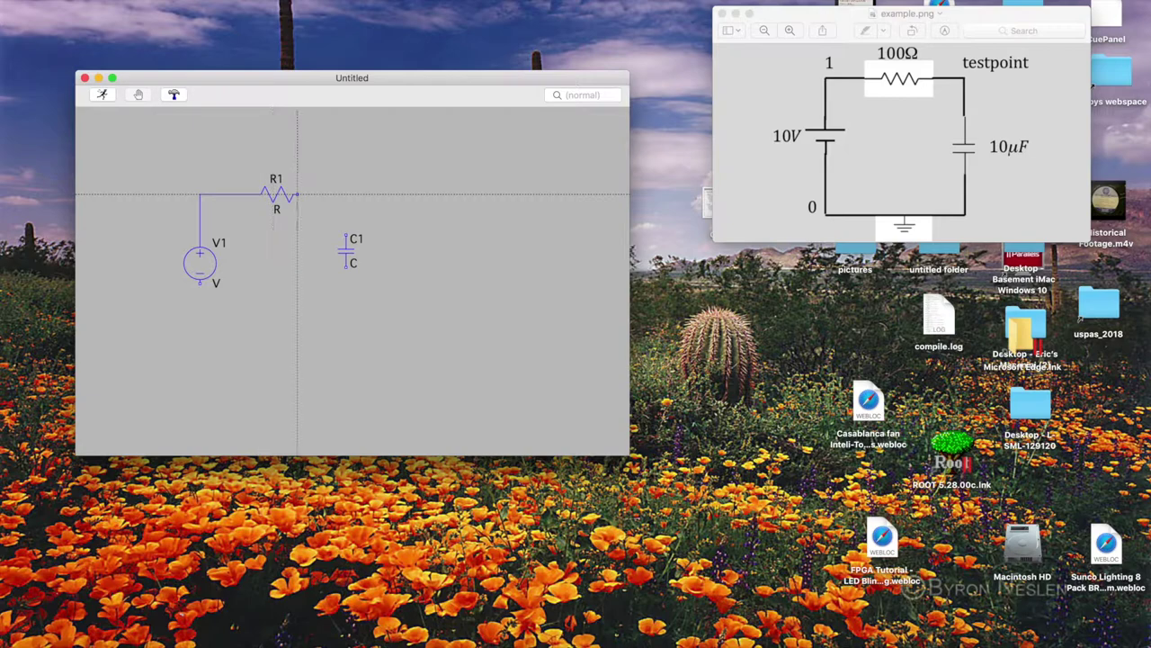
Step: Wire the right end of R1 to the top of C1, and the bottom of C1 around to V1's negative terminal
{"action": "left_click", "coordinate": [298, 193]}
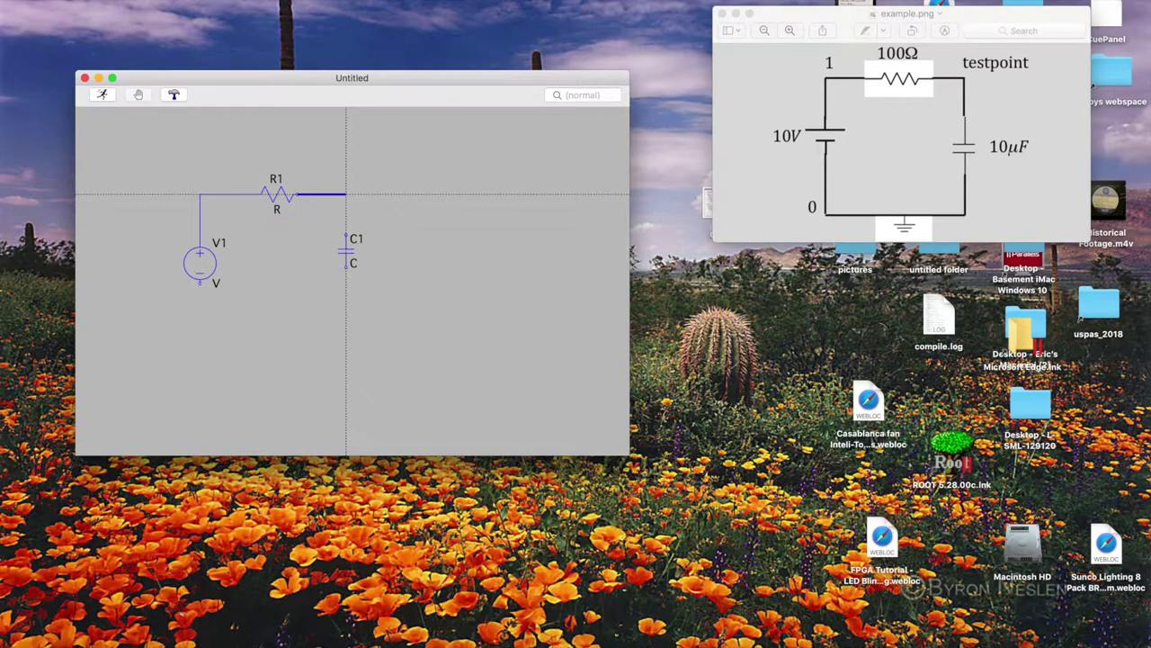
{"action": "left_click", "coordinate": [346, 193]}
{"action": "left_click", "coordinate": [346, 235]}
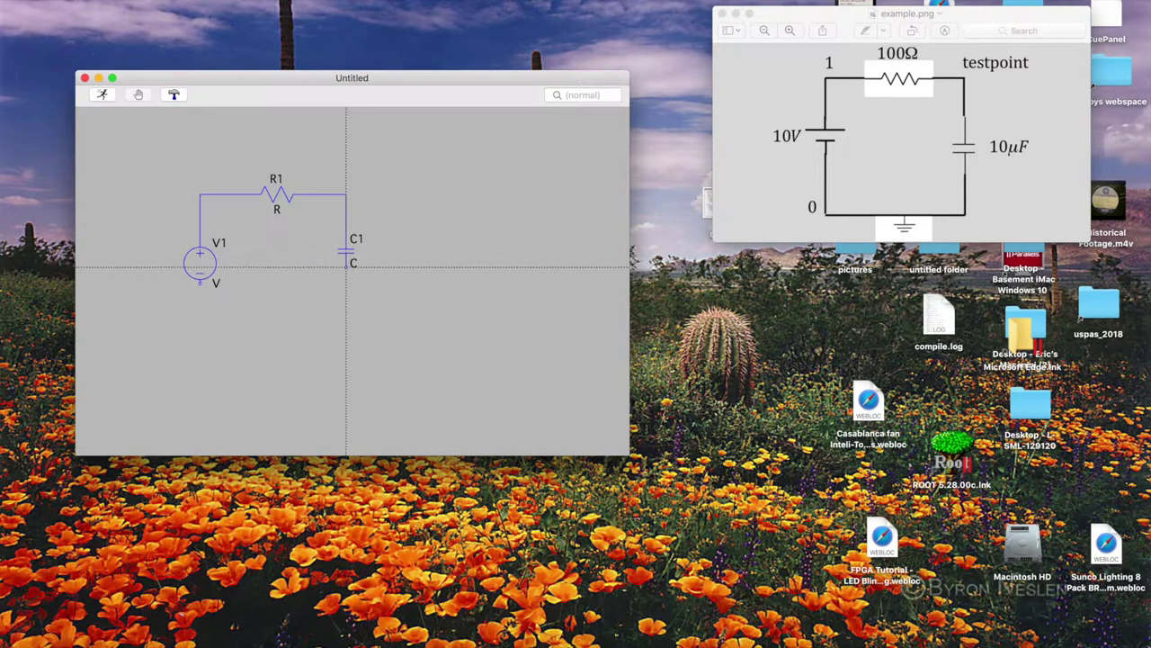
{"action": "left_click", "coordinate": [346, 267]}
{"action": "left_click", "coordinate": [345, 324]}
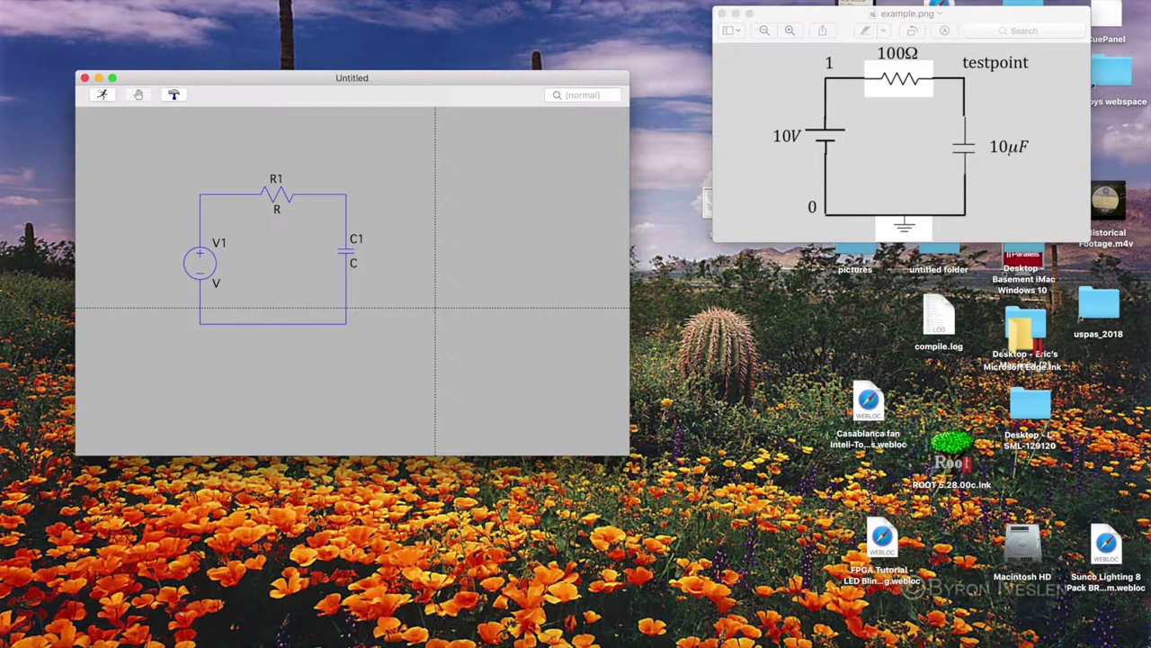
{"action": "key", "text": "Escape"}
Step: Place a GND (global node 0) symbol just below the bottom wire, between V1 and C1
{"action": "right_click", "coordinate": [432, 257]}
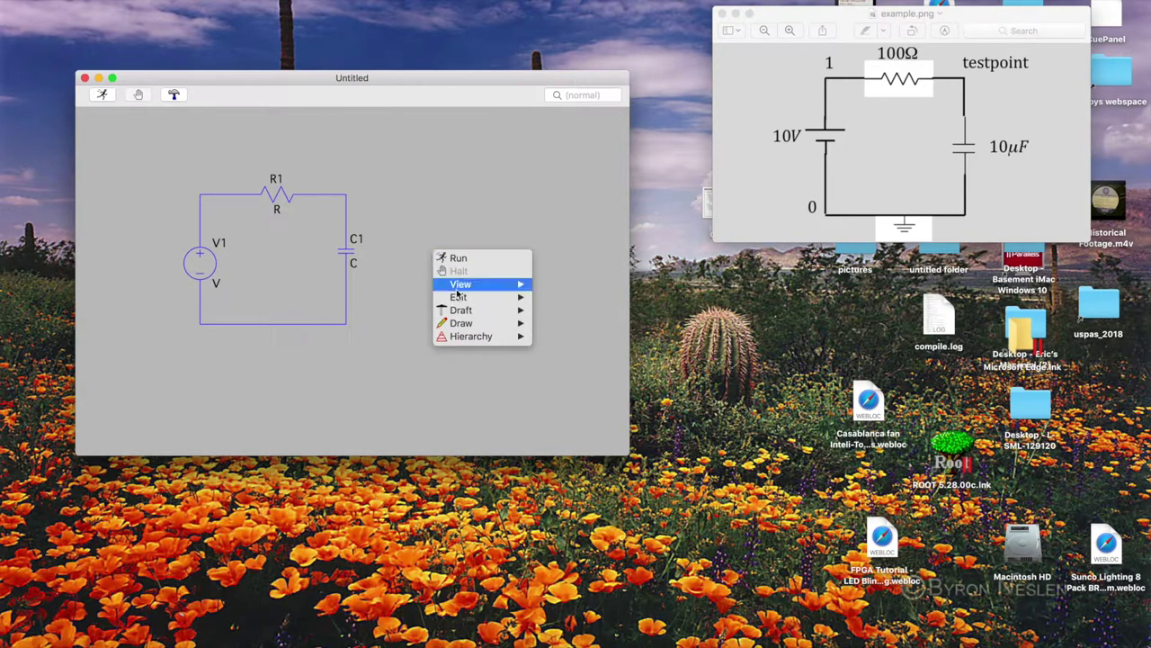
{"action": "mouse_move", "coordinate": [463, 311]}
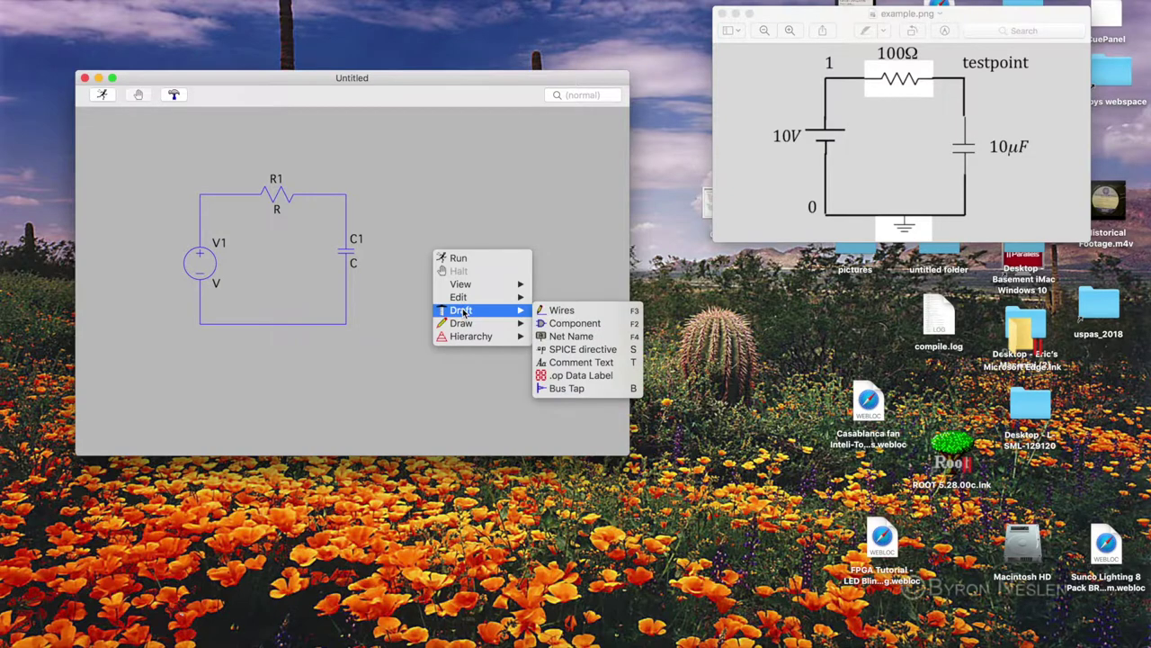
{"action": "left_click", "coordinate": [558, 339]}
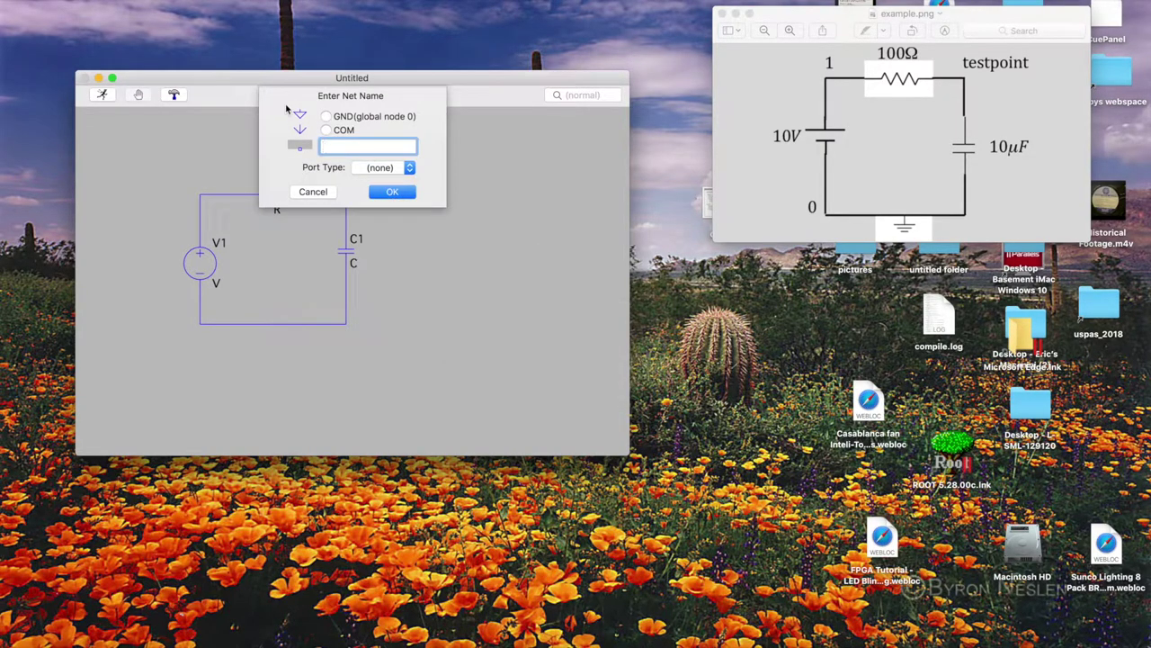
{"action": "left_click", "coordinate": [327, 117]}
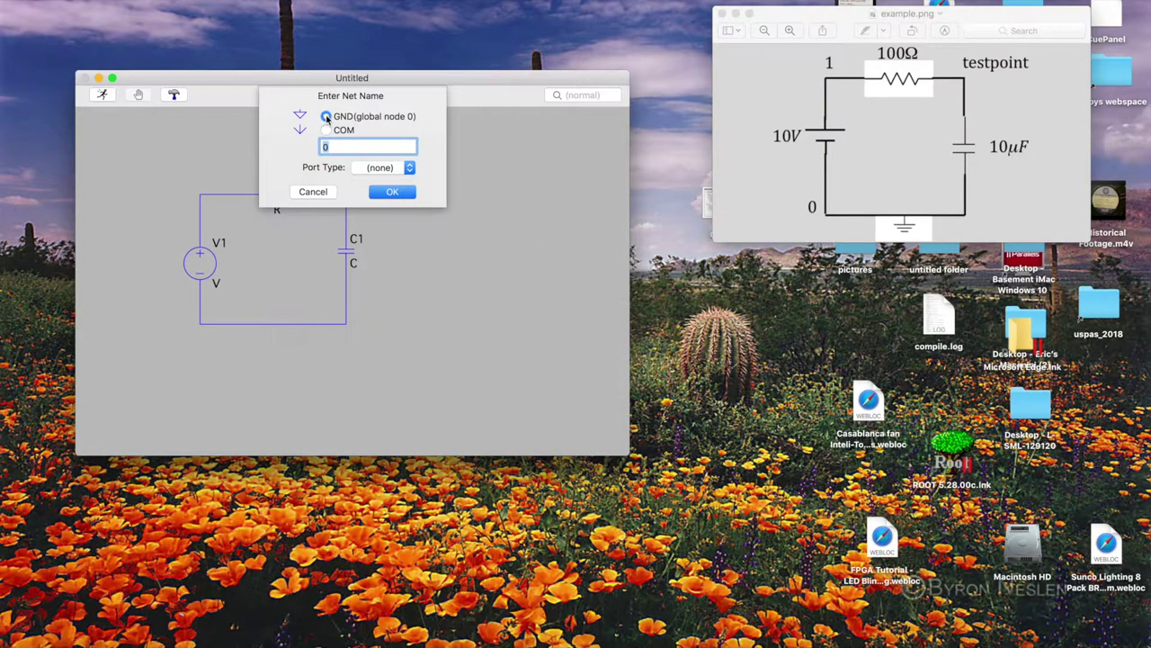
{"action": "left_click", "coordinate": [388, 190]}
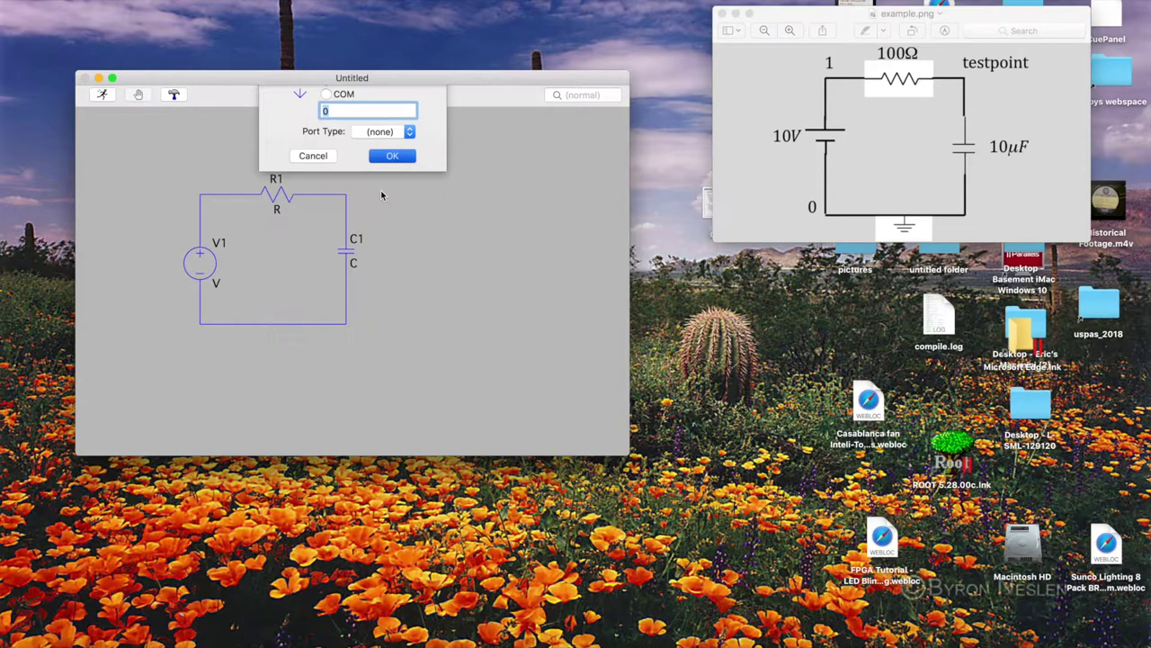
{"action": "left_click", "coordinate": [313, 359]}
{"action": "key", "text": "Escape"}
Step: Wire the circuit's bottom wire straight down to the ground symbol
{"action": "right_click", "coordinate": [423, 303]}
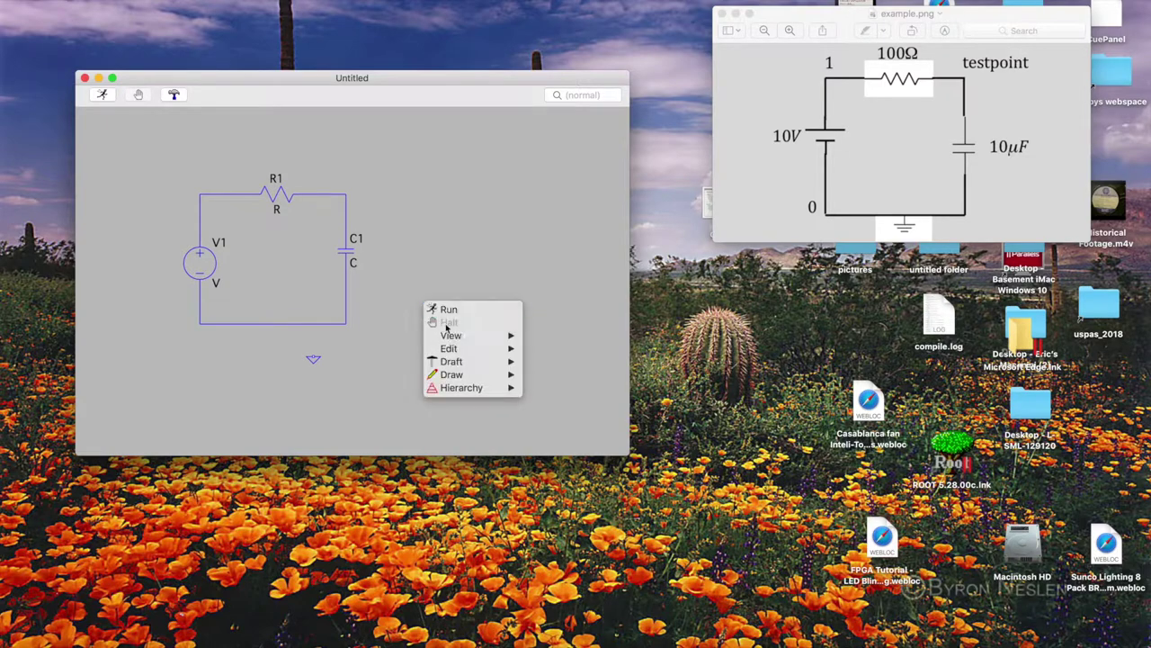
{"action": "mouse_move", "coordinate": [465, 363]}
{"action": "left_click", "coordinate": [551, 361]}
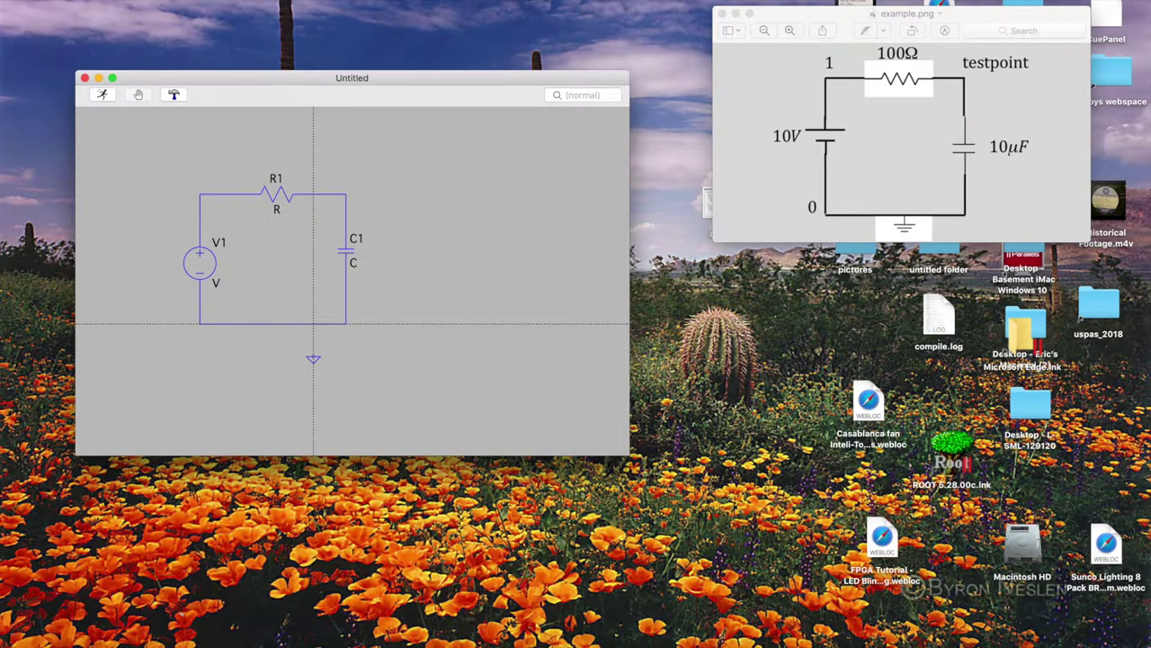
{"action": "left_click", "coordinate": [313, 324]}
{"action": "left_click", "coordinate": [313, 357]}
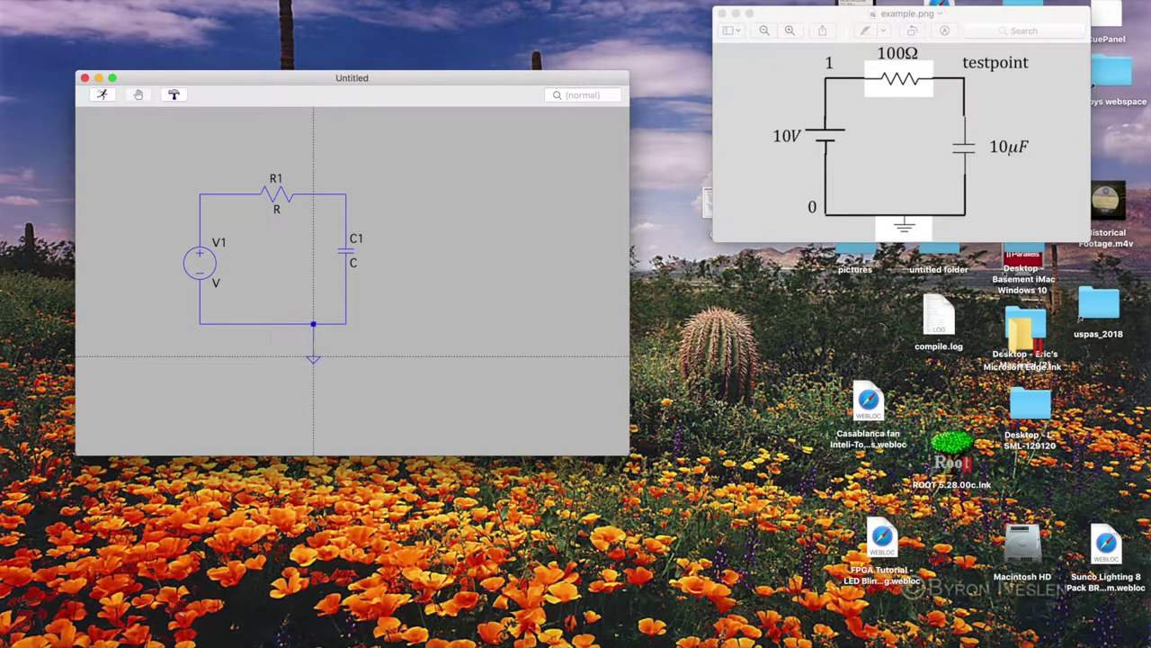
{"action": "key", "text": "Escape"}
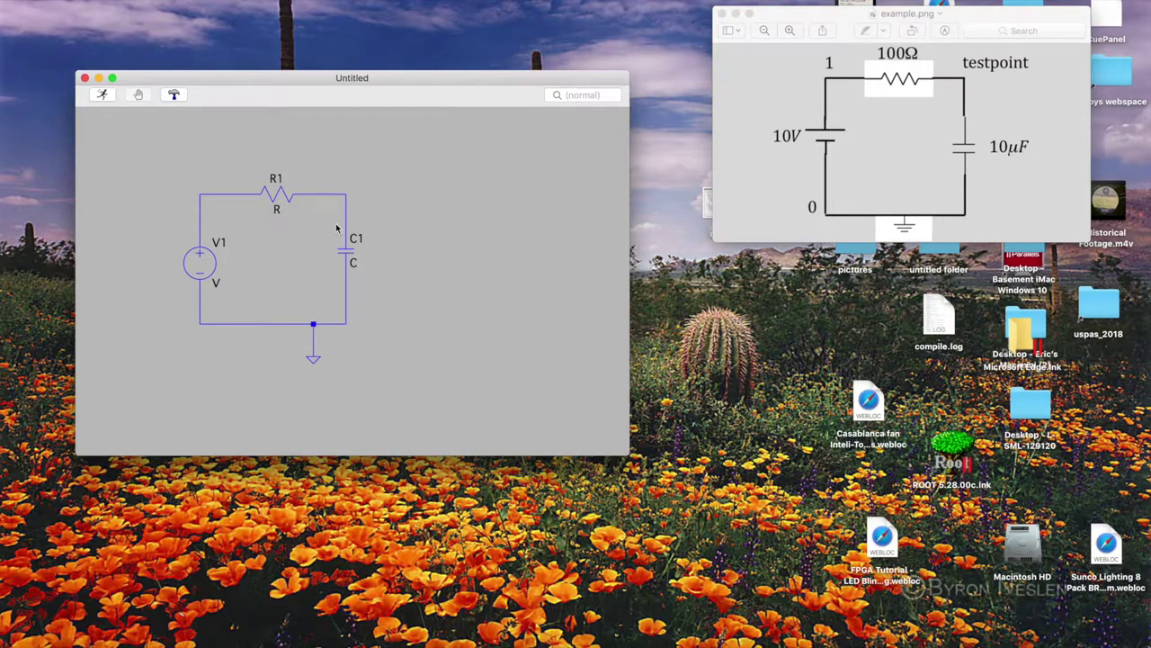
Step: Label the net between R1 and C1 as testpoint
{"action": "mouse_move", "coordinate": [347, 203]}
{"action": "right_click", "coordinate": [347, 206]}
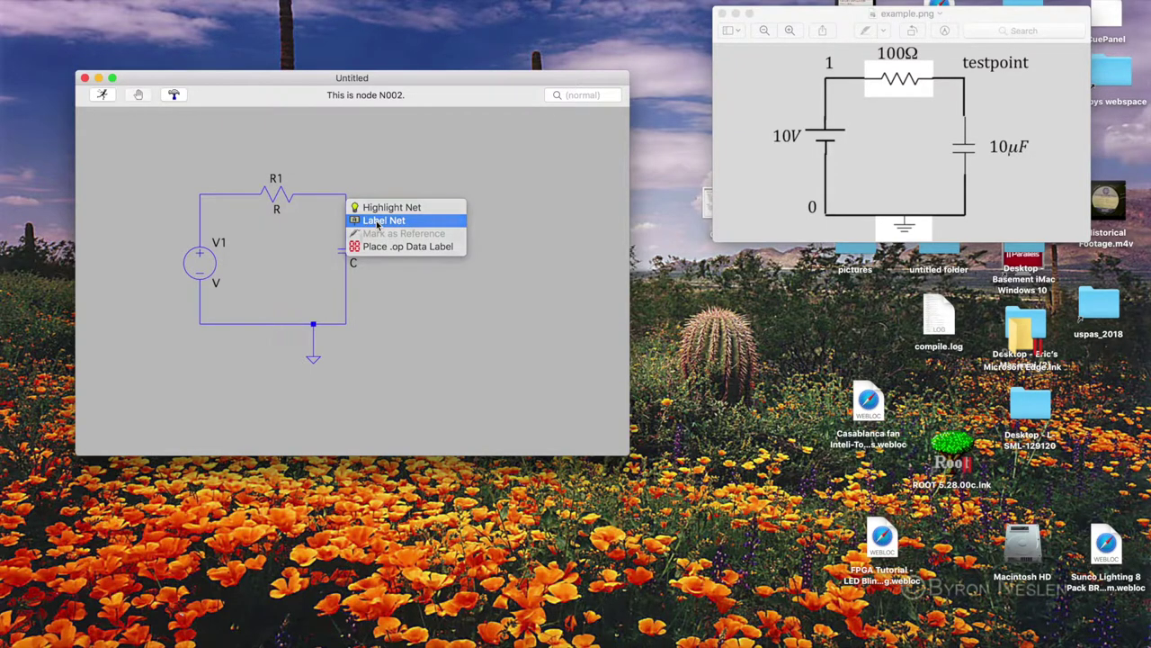
{"action": "left_click", "coordinate": [378, 221]}
{"action": "type", "text": "t"}
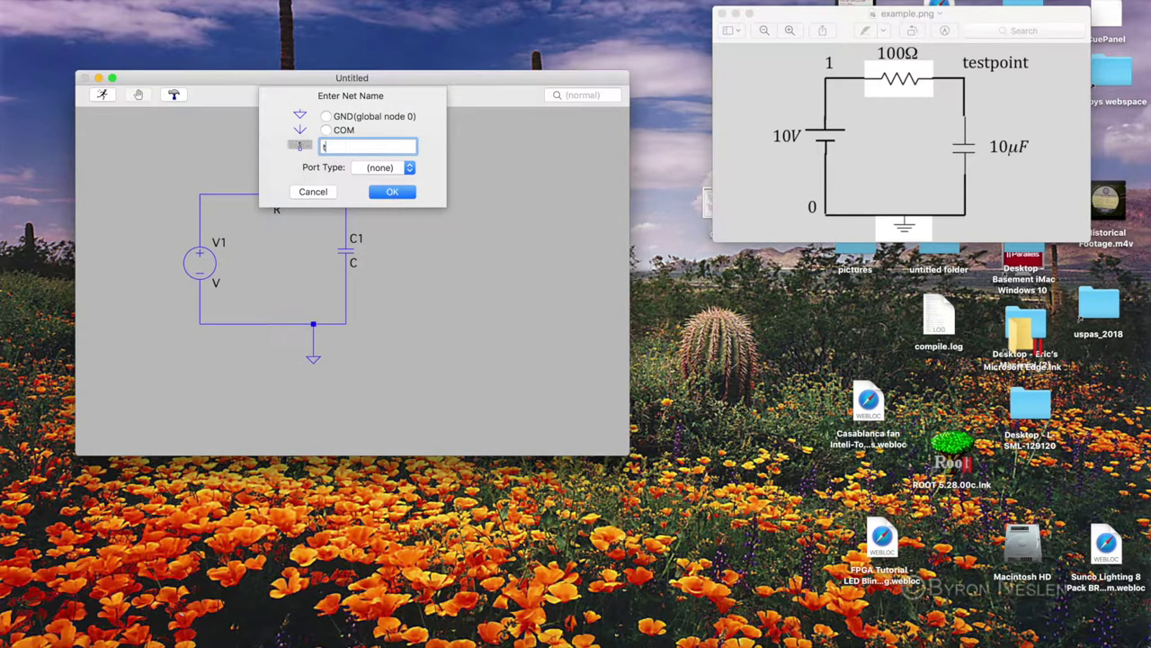
{"action": "type", "text": "estpoint"}
{"action": "left_click", "coordinate": [387, 196]}
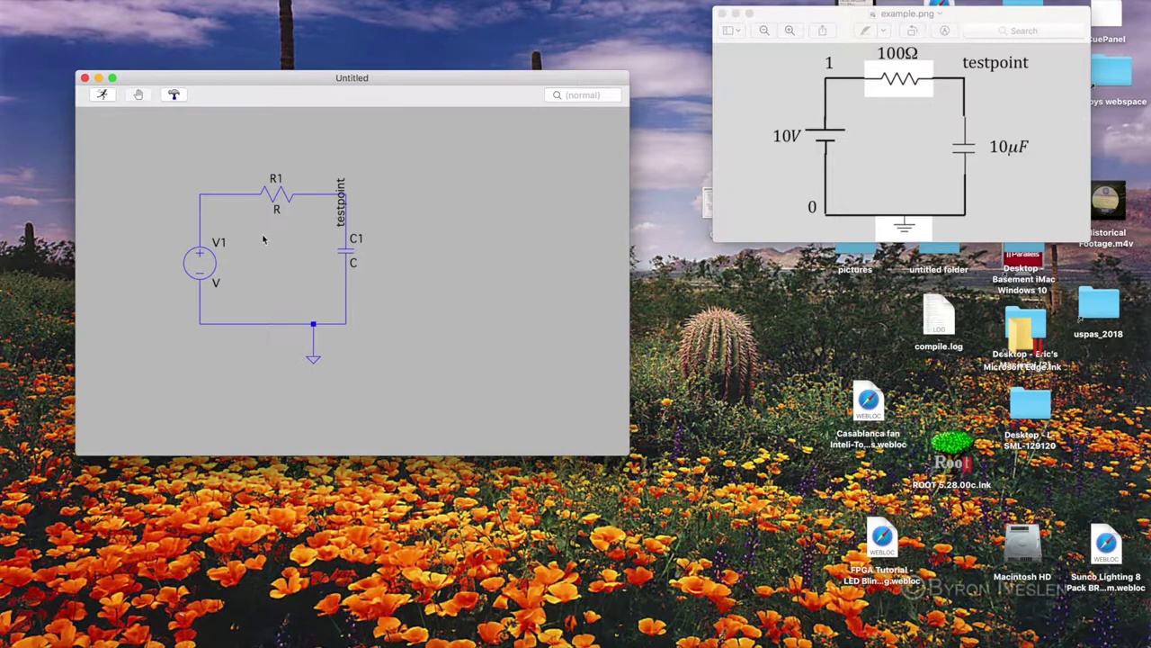
Step: Set the DC value of voltage source V1 to 10 V
{"action": "right_click", "coordinate": [209, 266]}
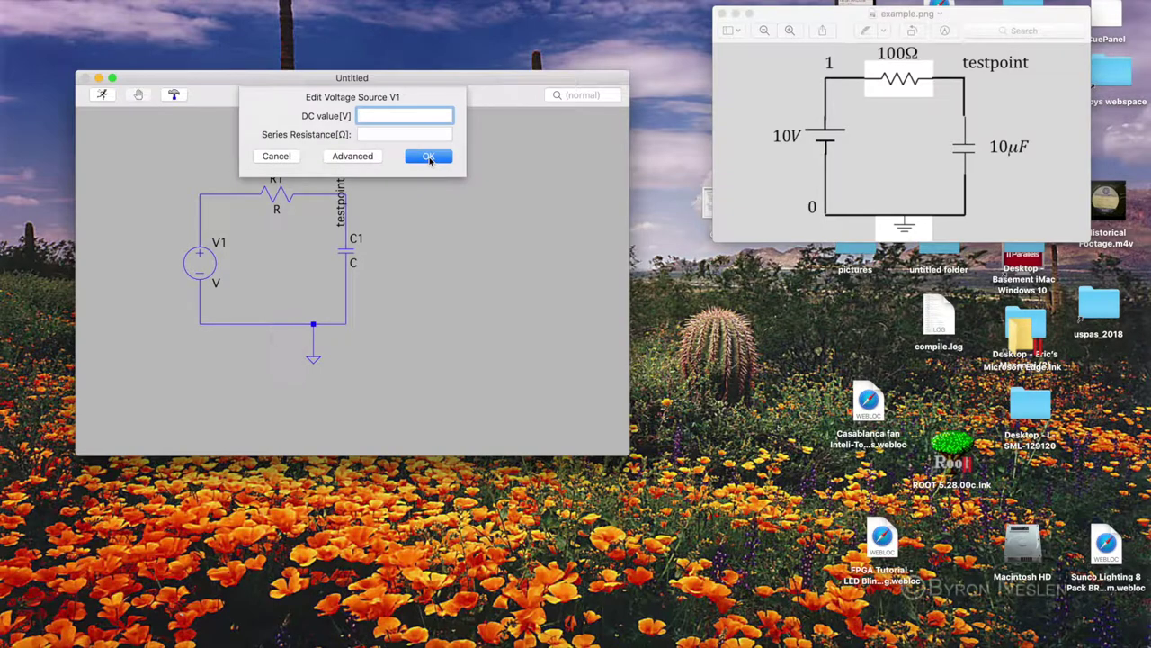
{"action": "type", "text": "10"}
{"action": "left_click", "coordinate": [419, 156]}
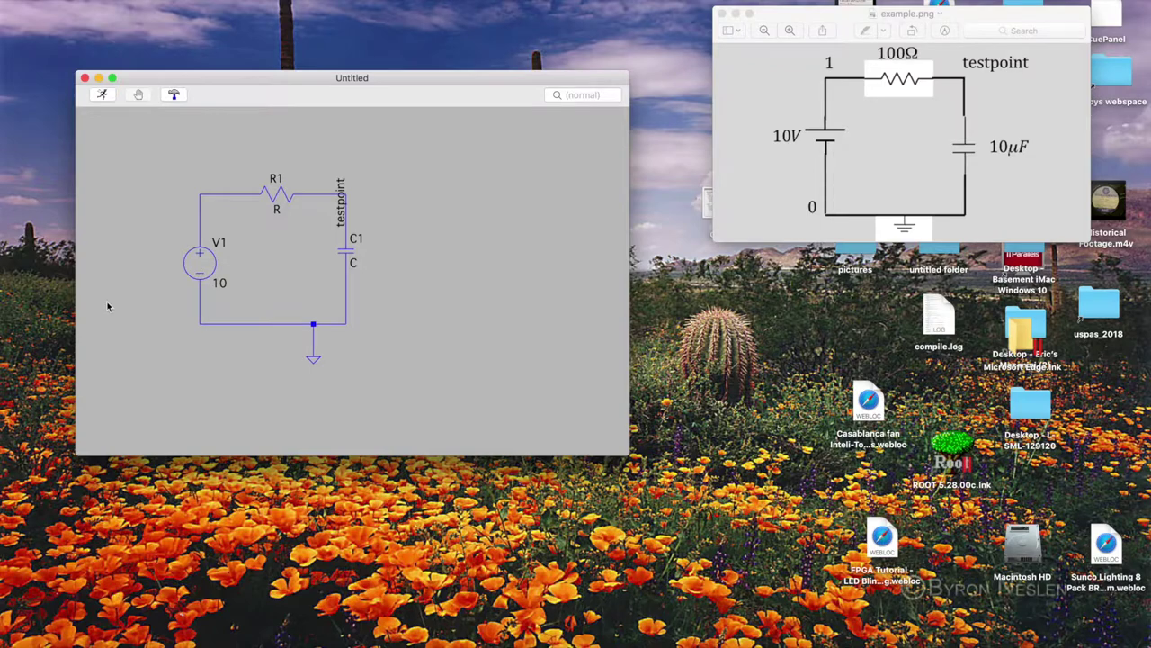
Step: Set the resistance of R1 to 100 ohms
{"action": "right_click", "coordinate": [278, 194]}
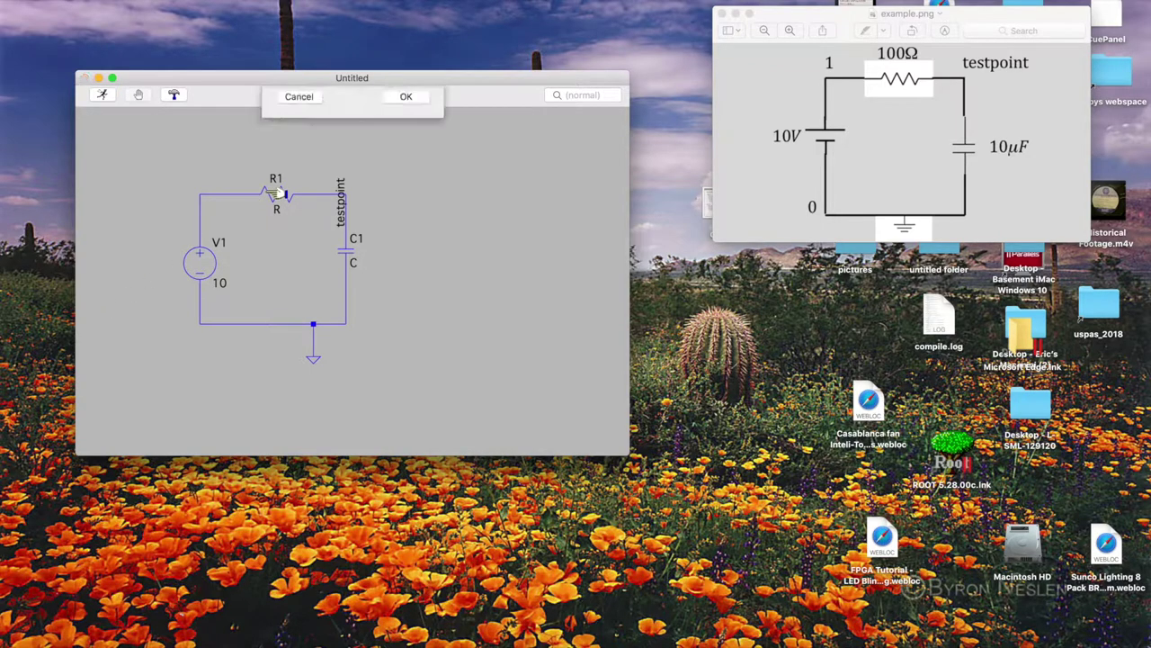
{"action": "type", "text": "100"}
{"action": "left_click", "coordinate": [405, 164]}
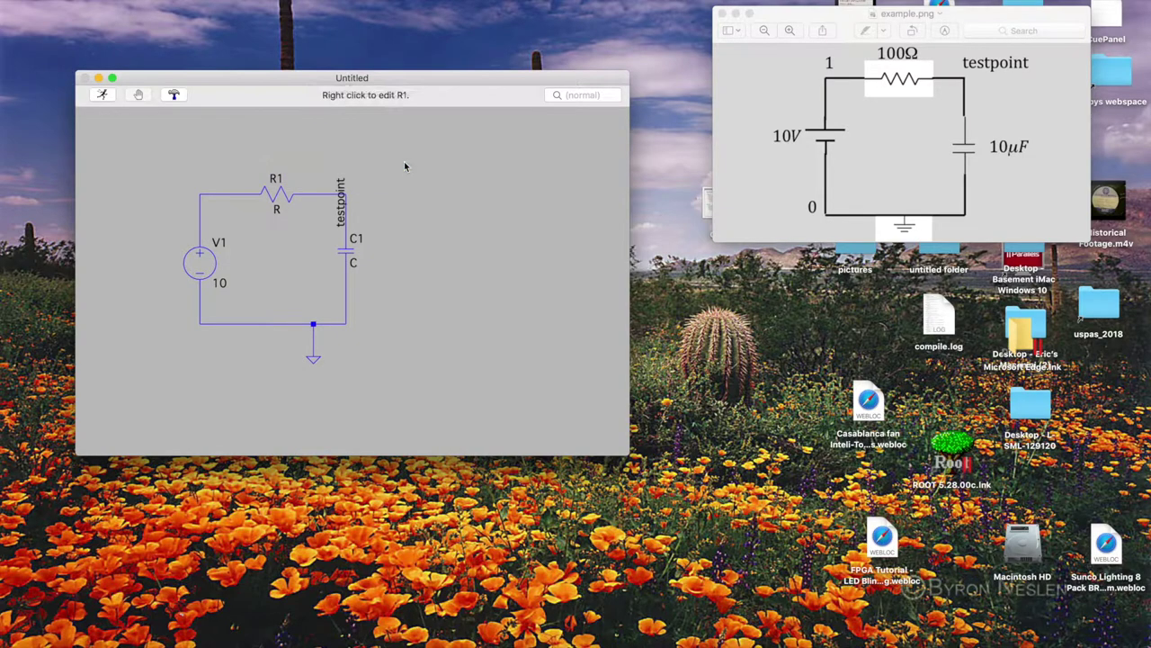
Step: Set the capacitance of C1 to 10u
{"action": "right_click", "coordinate": [355, 255]}
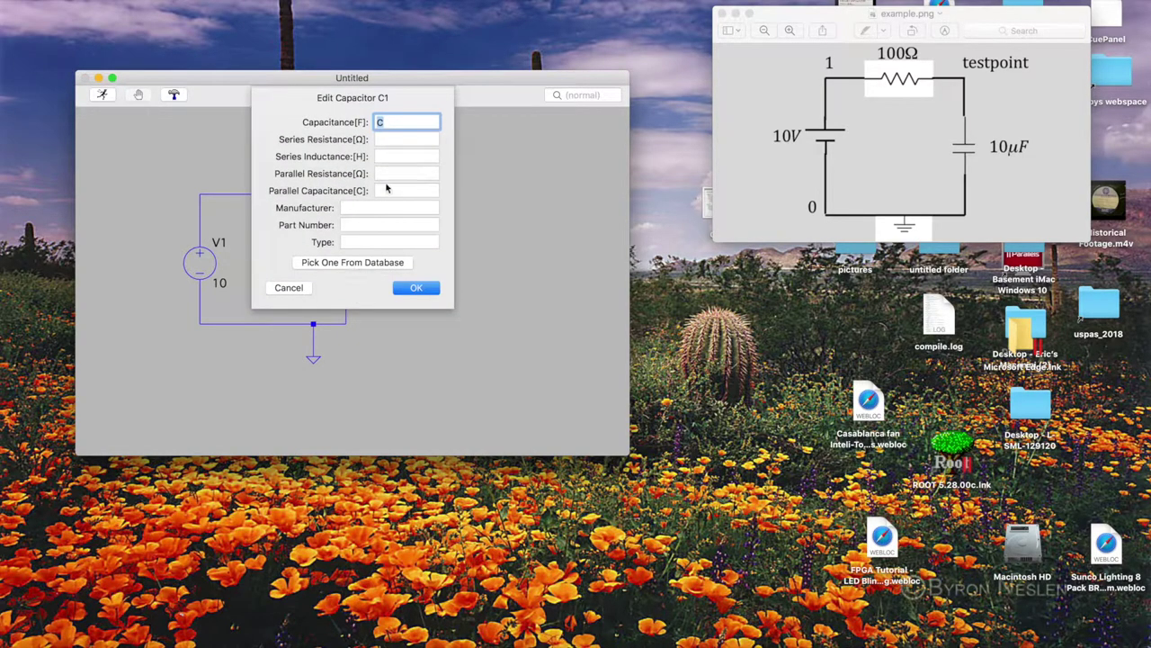
{"action": "type", "text": "10u"}
{"action": "left_click", "coordinate": [416, 287]}
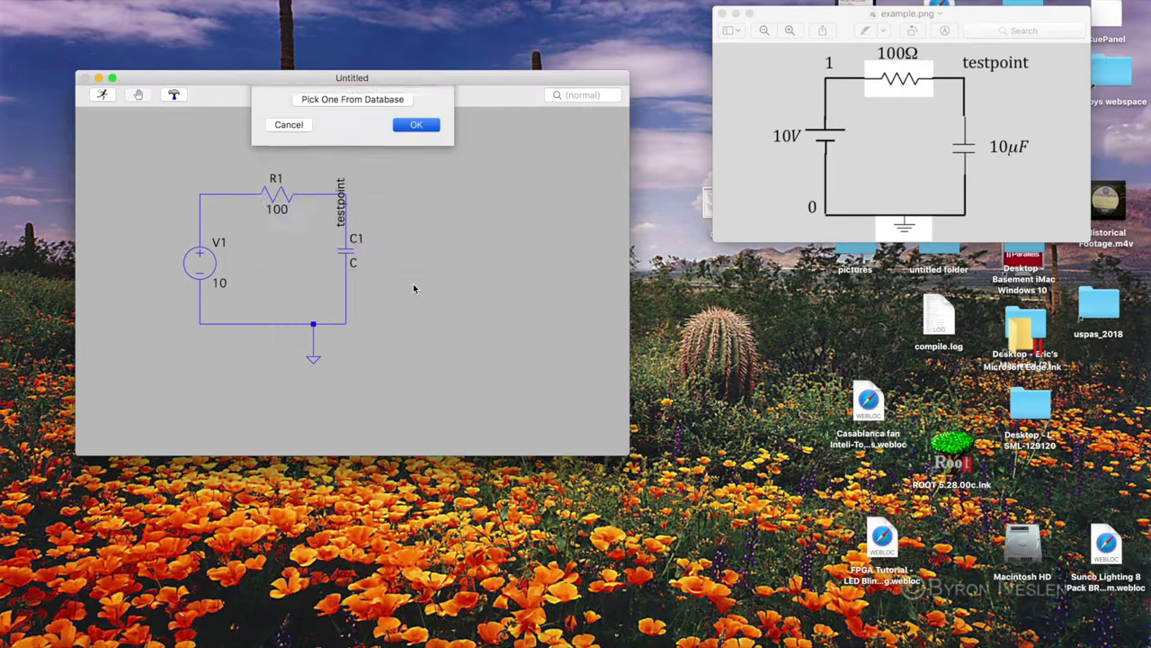
{"action": "left_click_drag", "start_coordinate": [344, 256], "coordinate": [357, 255]}
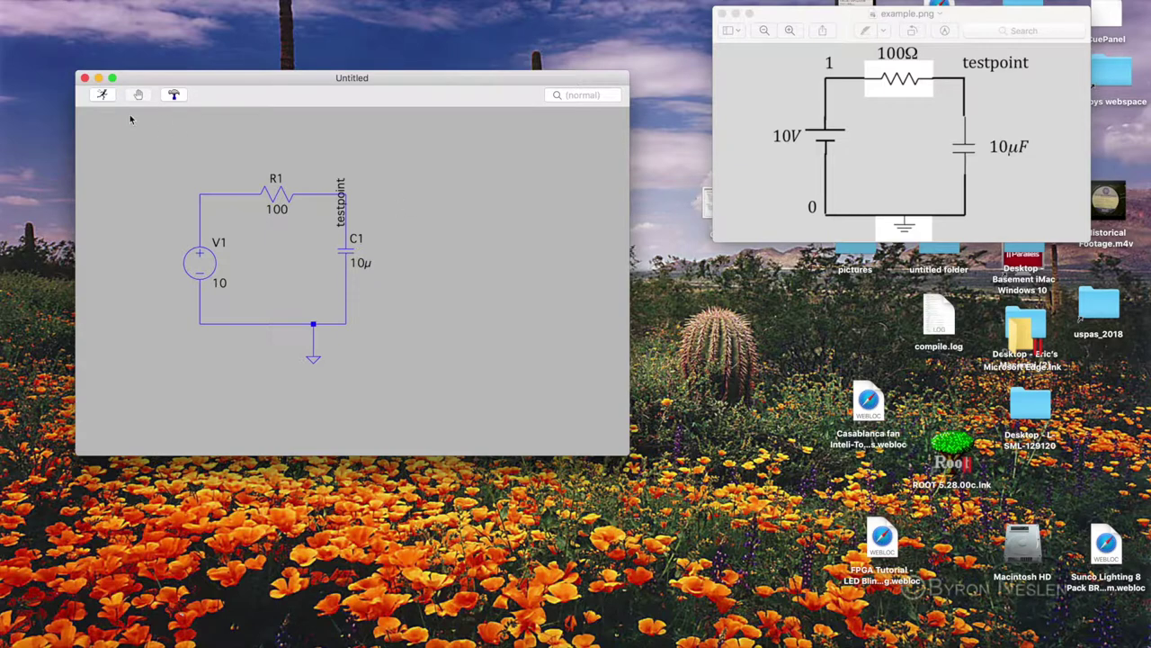
Step: Try to run the simulation without an analysis command and dismiss the message
{"action": "left_click", "coordinate": [102, 96]}
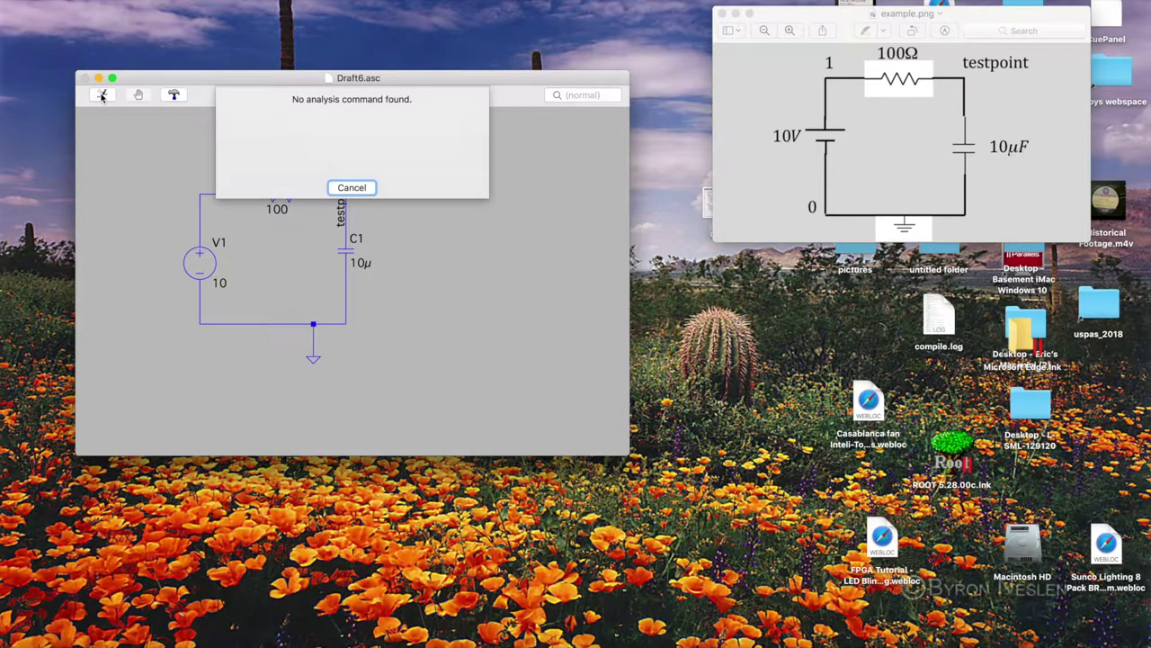
{"action": "left_click", "coordinate": [354, 187]}
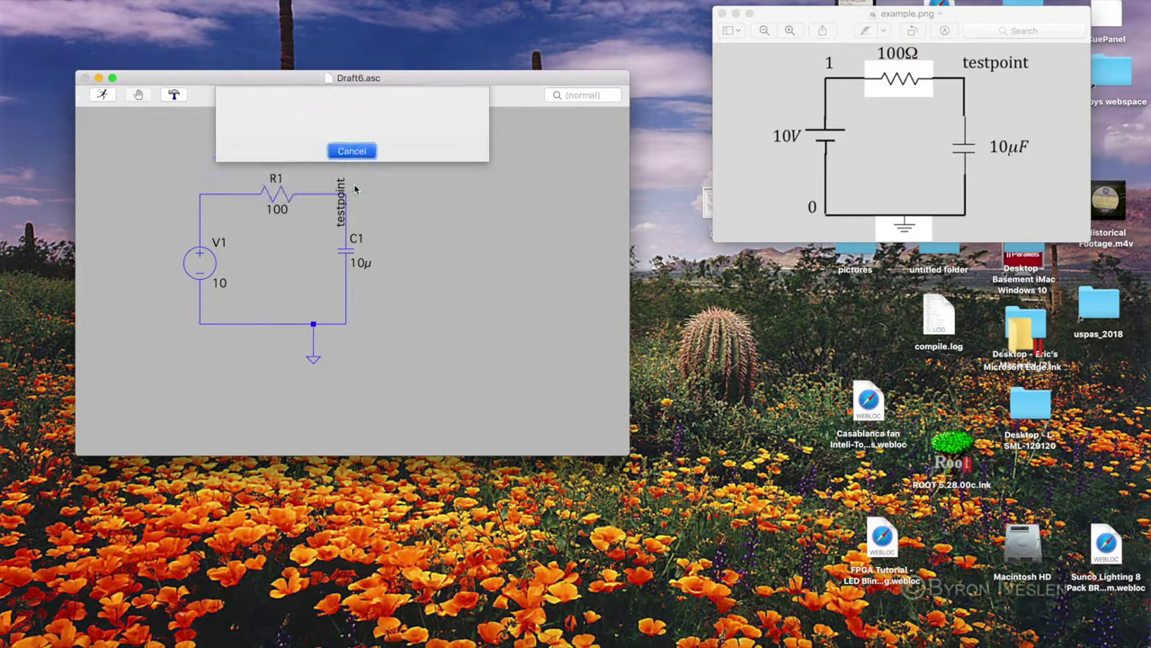
Step: Place a two-line SPICE directive, ".ic V(testpoint)=0V" and ".tran 5u 5m", to the right of the circuit
{"action": "right_click", "coordinate": [425, 193]}
{"action": "mouse_move", "coordinate": [451, 247]}
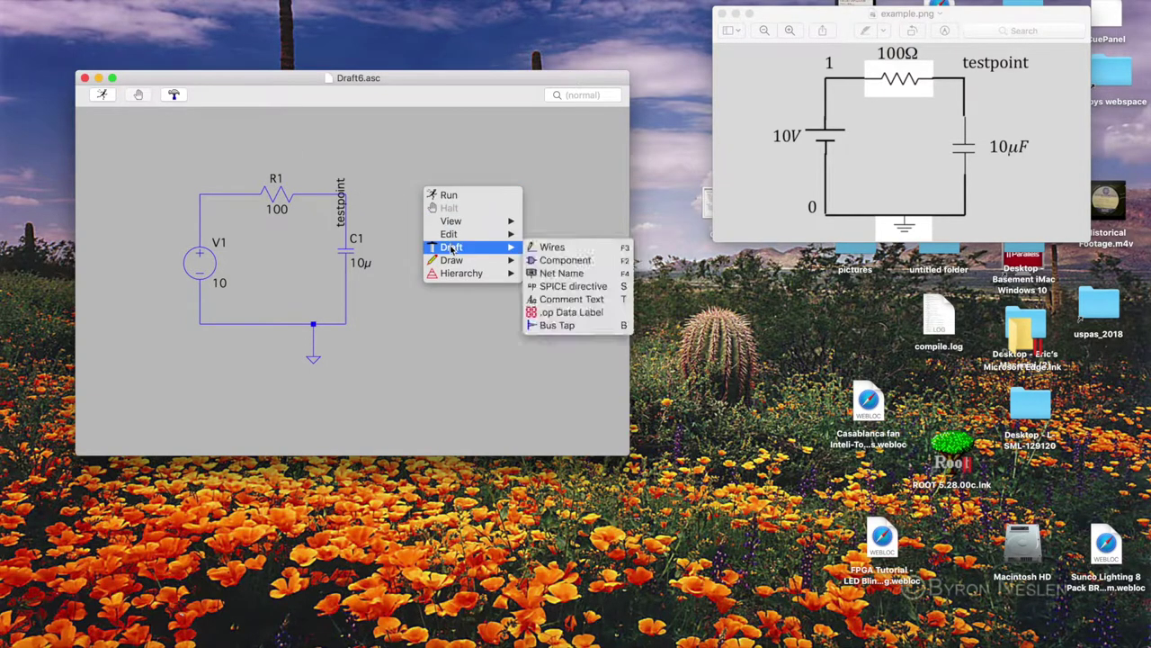
{"action": "left_click", "coordinate": [564, 289]}
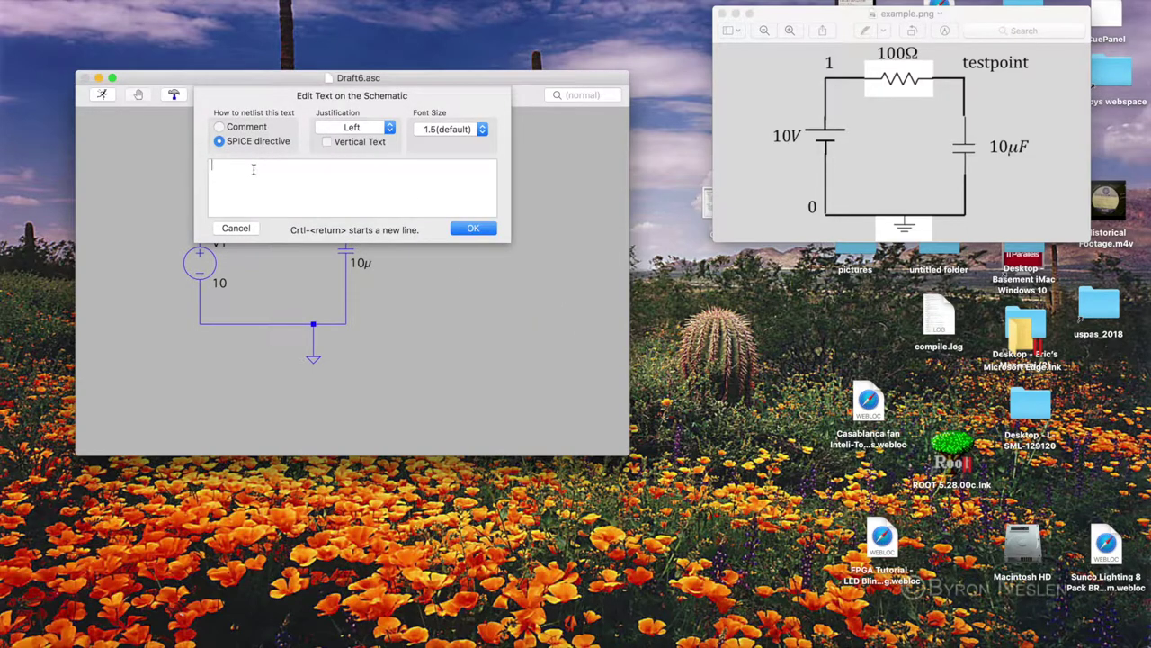
{"action": "type", "text": ".ic V(testpoint)=0V"}
{"action": "key", "text": "ctrl+Return"}
{"action": "type", "text": ".tran 5"}
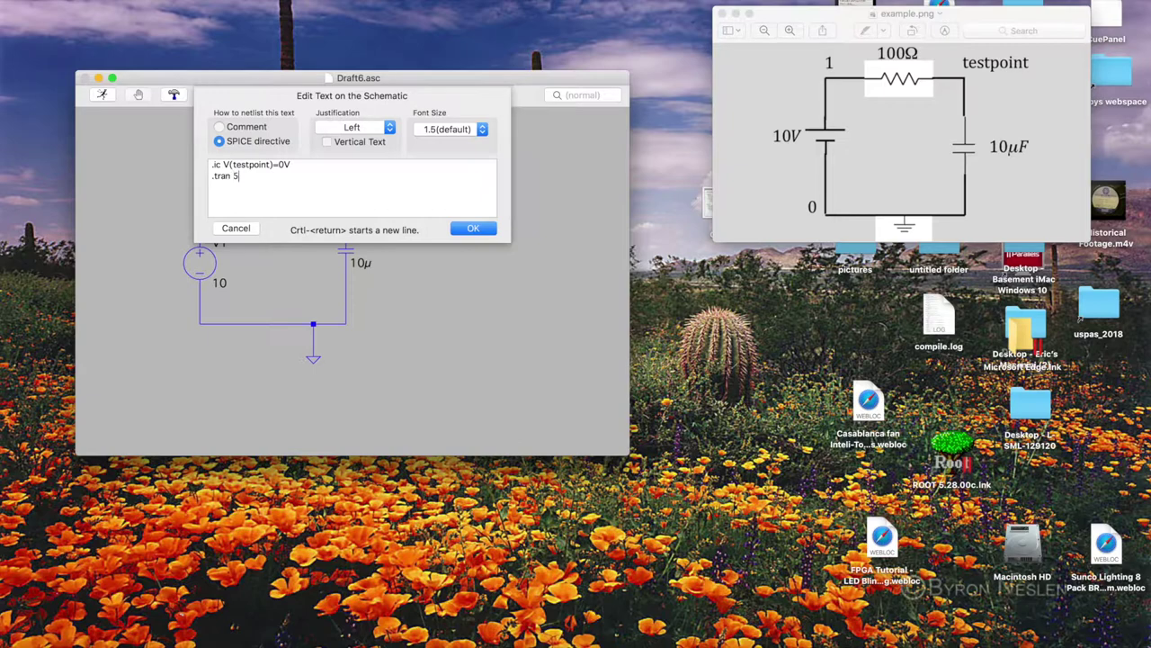
{"action": "type", "text": "u 5m"}
{"action": "left_click", "coordinate": [473, 229]}
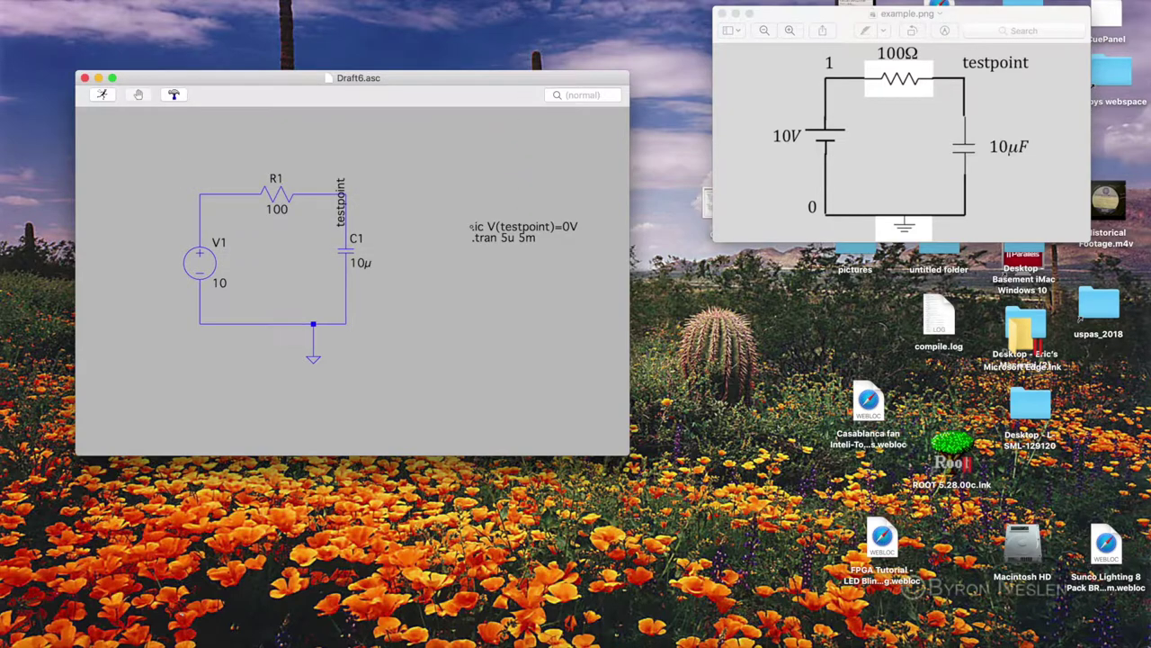
{"action": "left_click", "coordinate": [406, 219]}
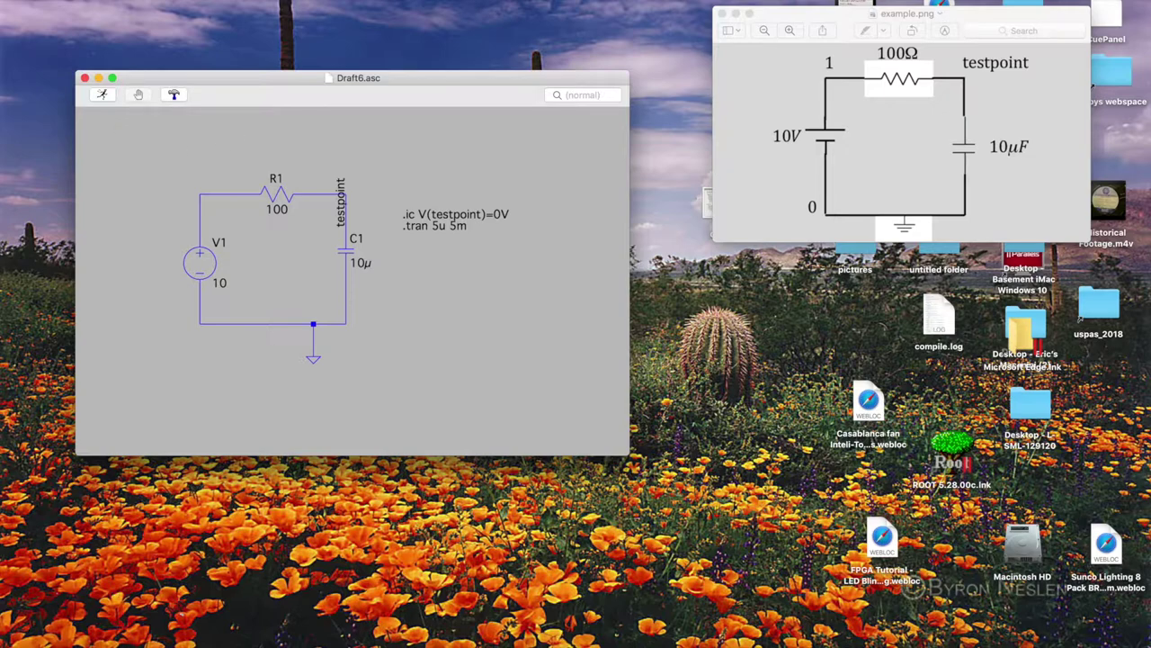
Step: Save the schematic under the new name example.asc
{"action": "left_click", "coordinate": [99, 0]}
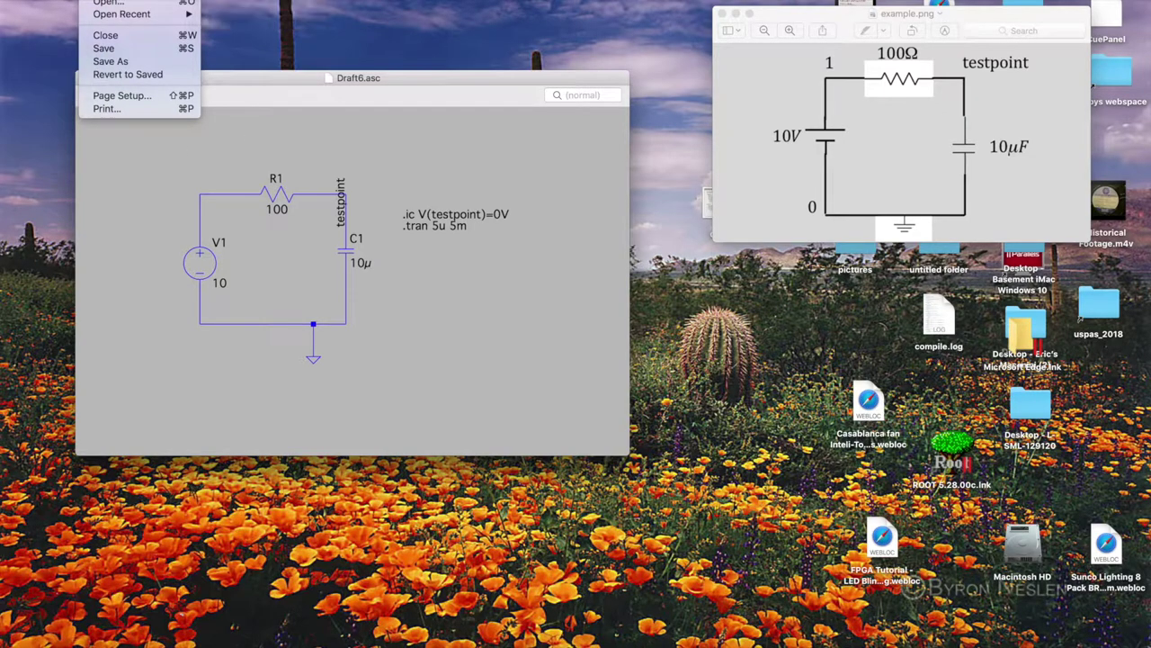
{"action": "left_click", "coordinate": [99, 62]}
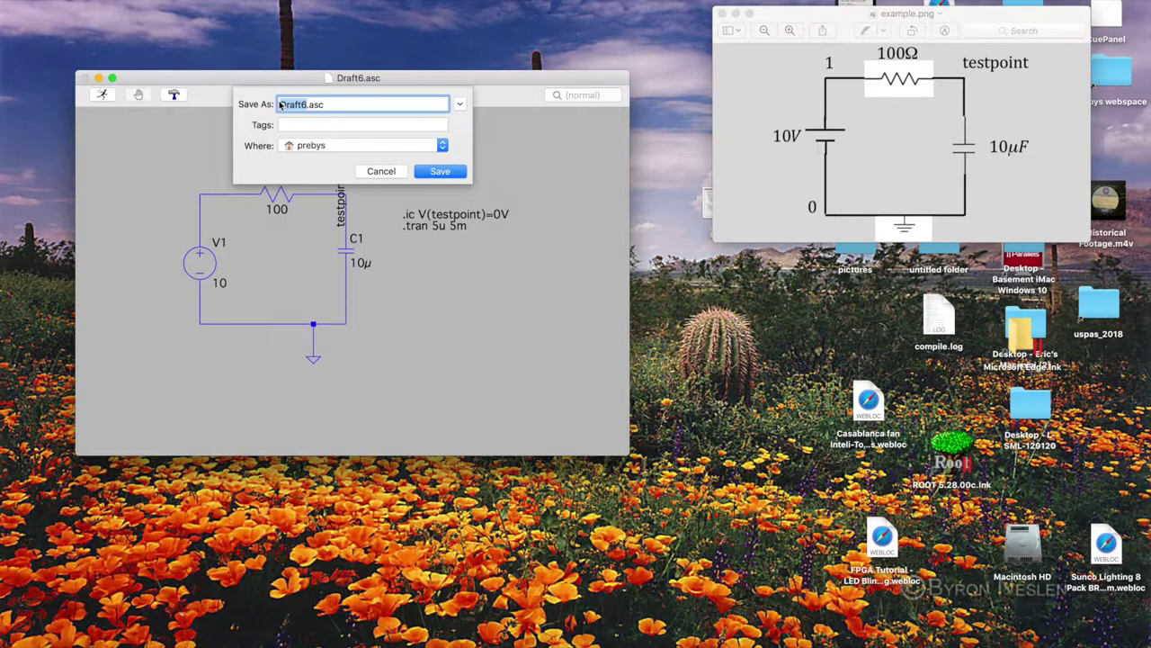
{"action": "type", "text": "example"}
{"action": "left_click", "coordinate": [439, 171]}
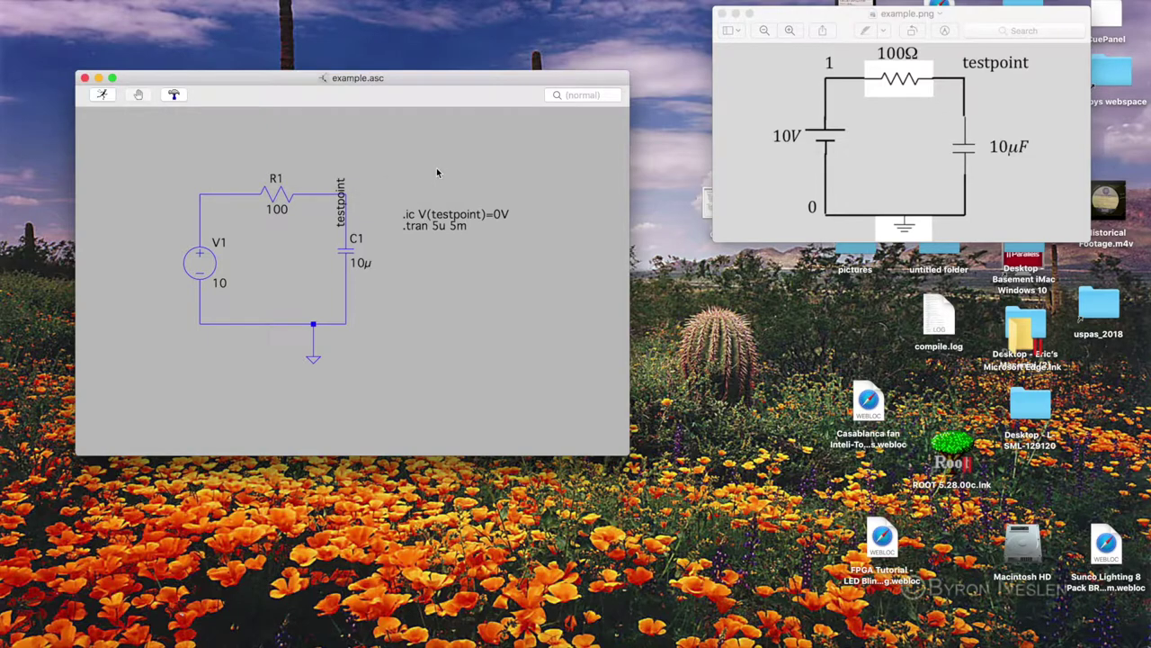
Step: Run the simulation of example.asc and plot V(testpoint) and I(R1) together in the waveform window
{"action": "left_click", "coordinate": [102, 95]}
{"action": "left_click_drag", "start_coordinate": [326, 305], "coordinate": [594, 124]}
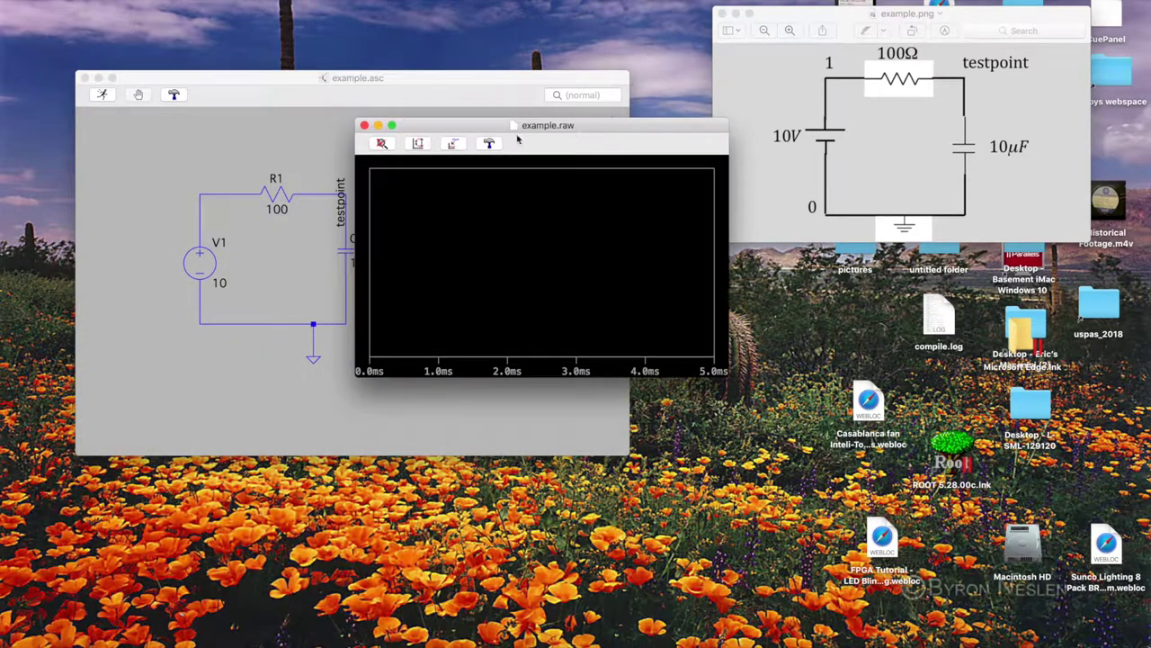
{"action": "left_click", "coordinate": [453, 144]}
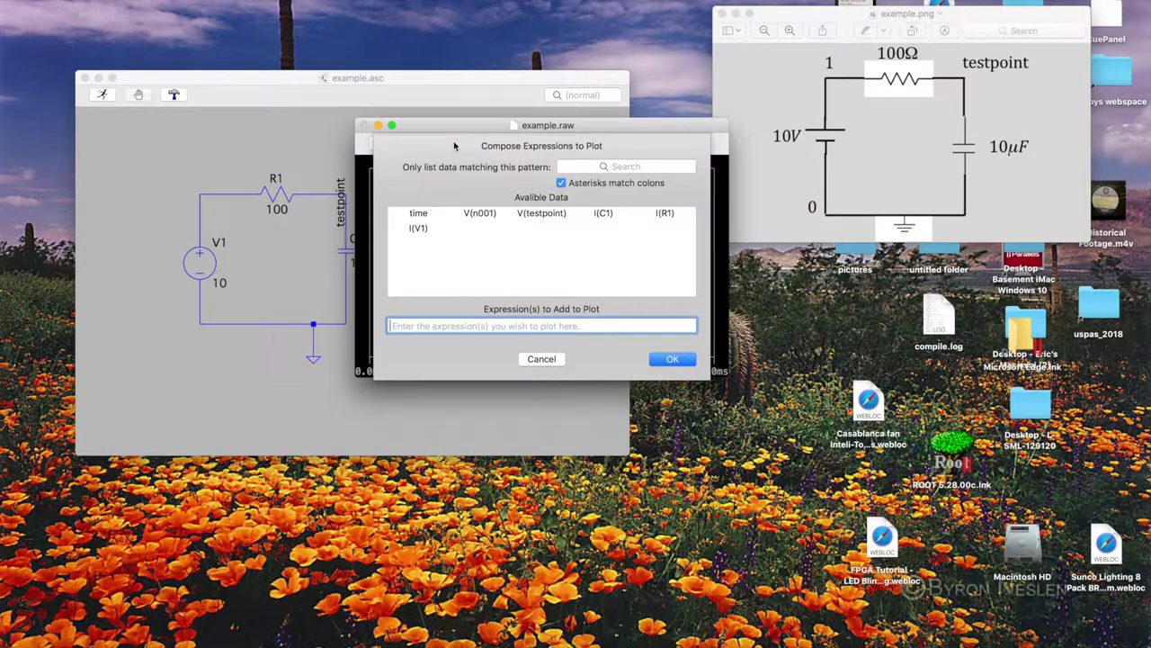
{"action": "left_click", "coordinate": [535, 213]}
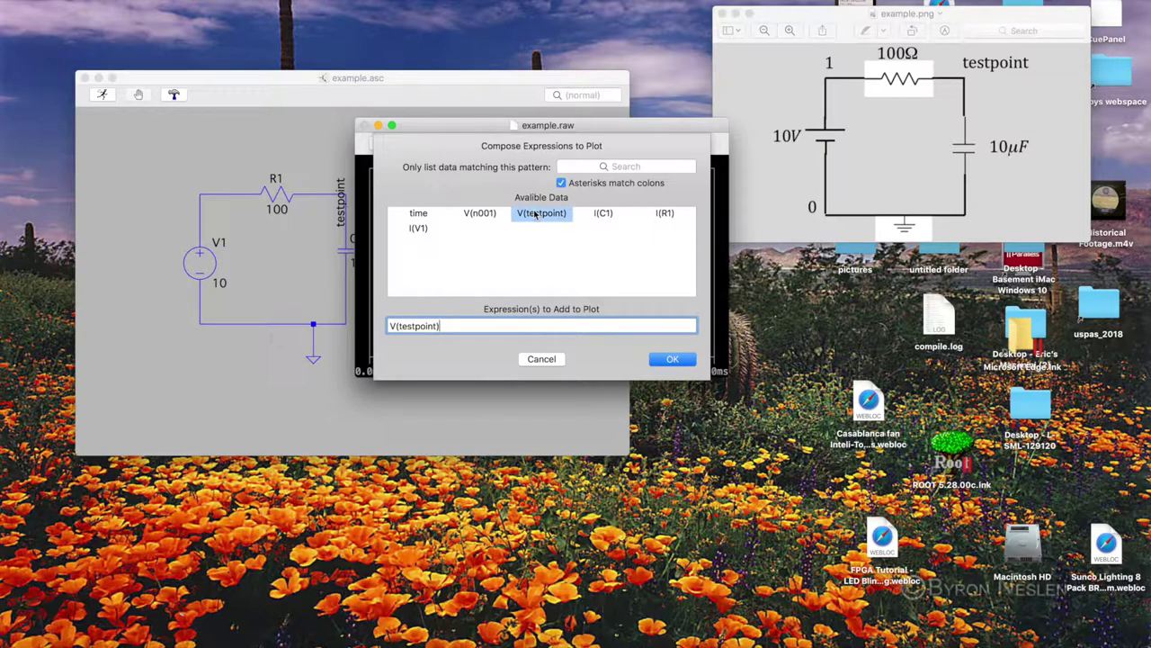
{"action": "left_click", "coordinate": [666, 214]}
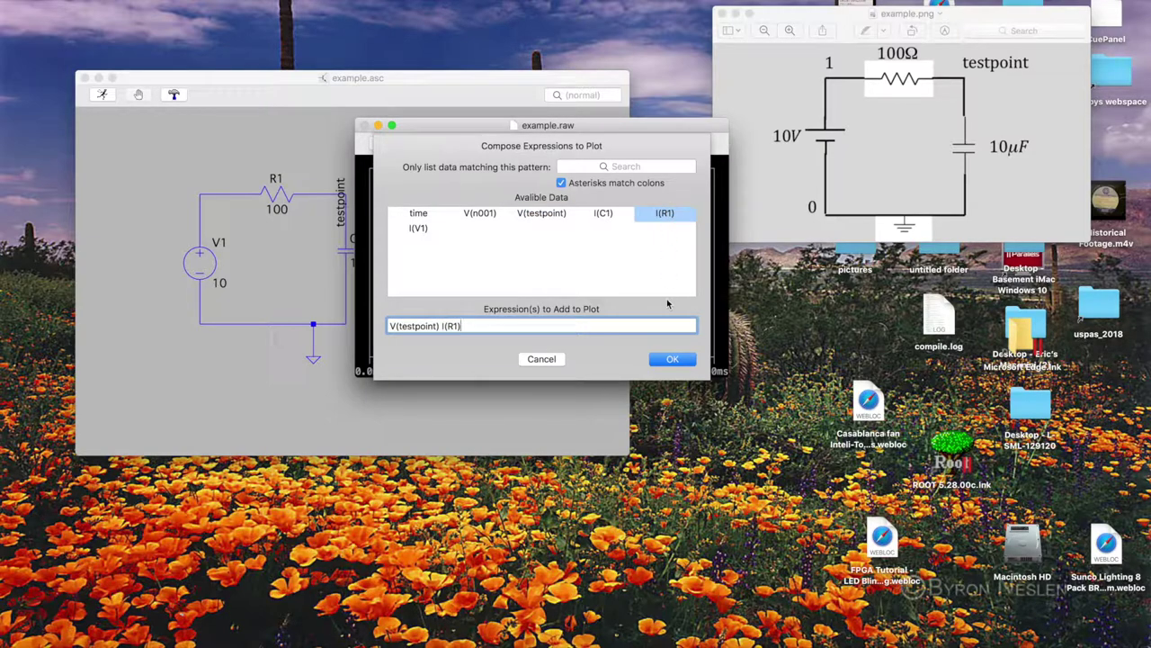
{"action": "left_click", "coordinate": [671, 359]}
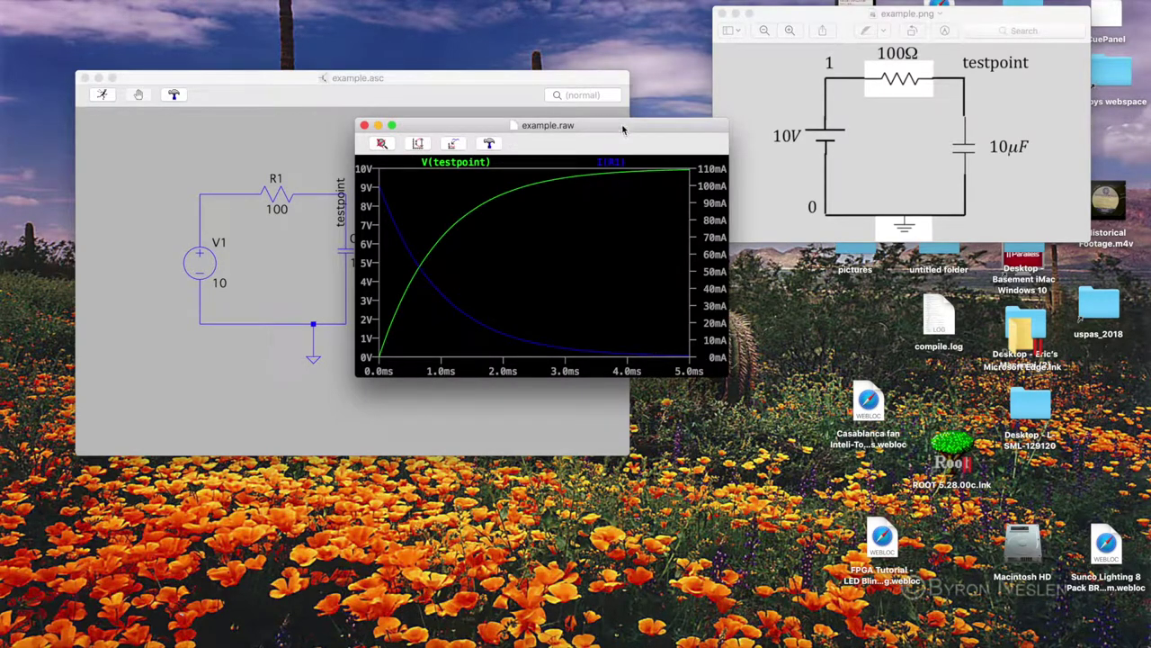
{"action": "left_click_drag", "start_coordinate": [622, 130], "coordinate": [466, 129]}
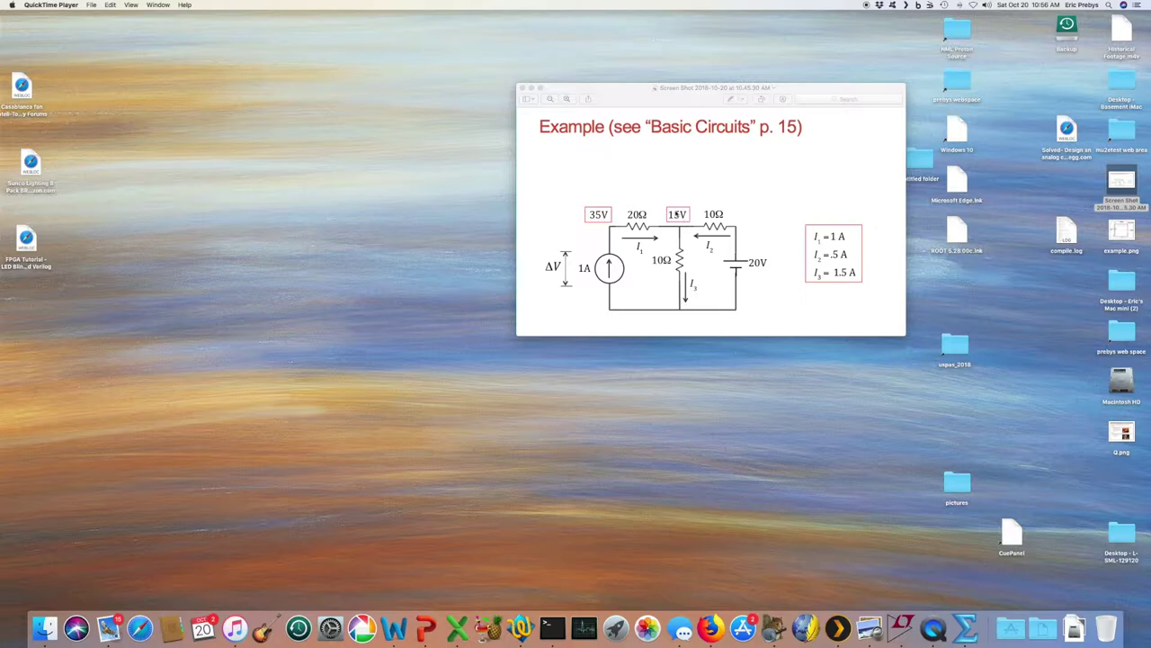
Step: Launch LTspice, start a new blank schematic and position its window beside the example circuit picture
{"action": "left_click", "coordinate": [902, 628]}
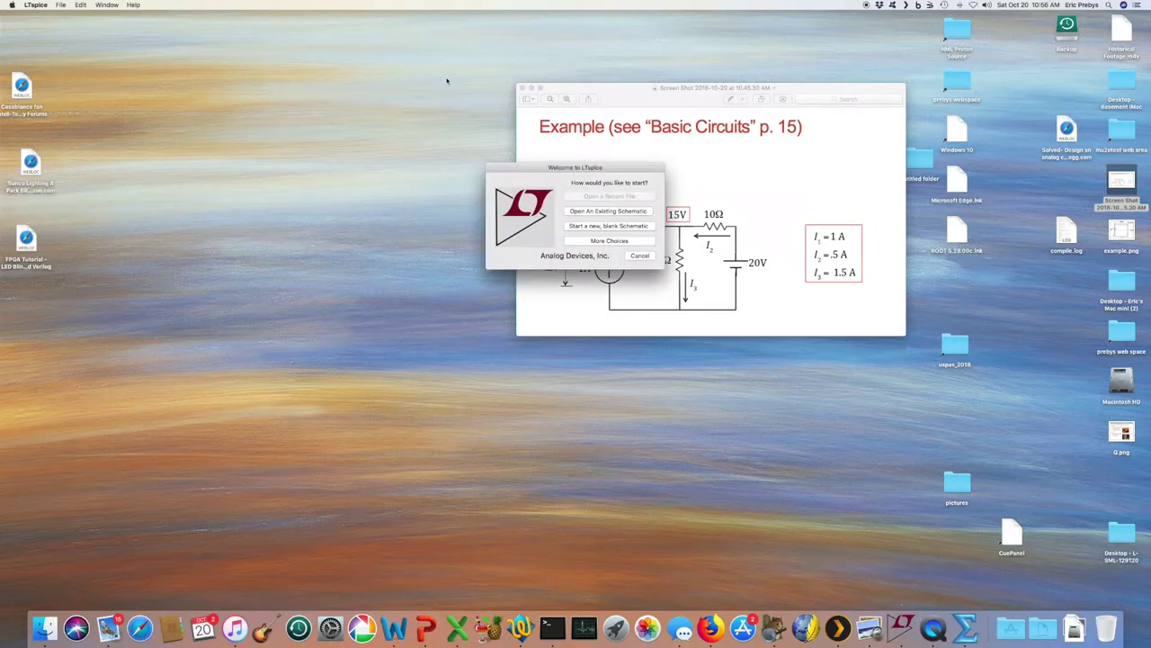
{"action": "left_click", "coordinate": [615, 226]}
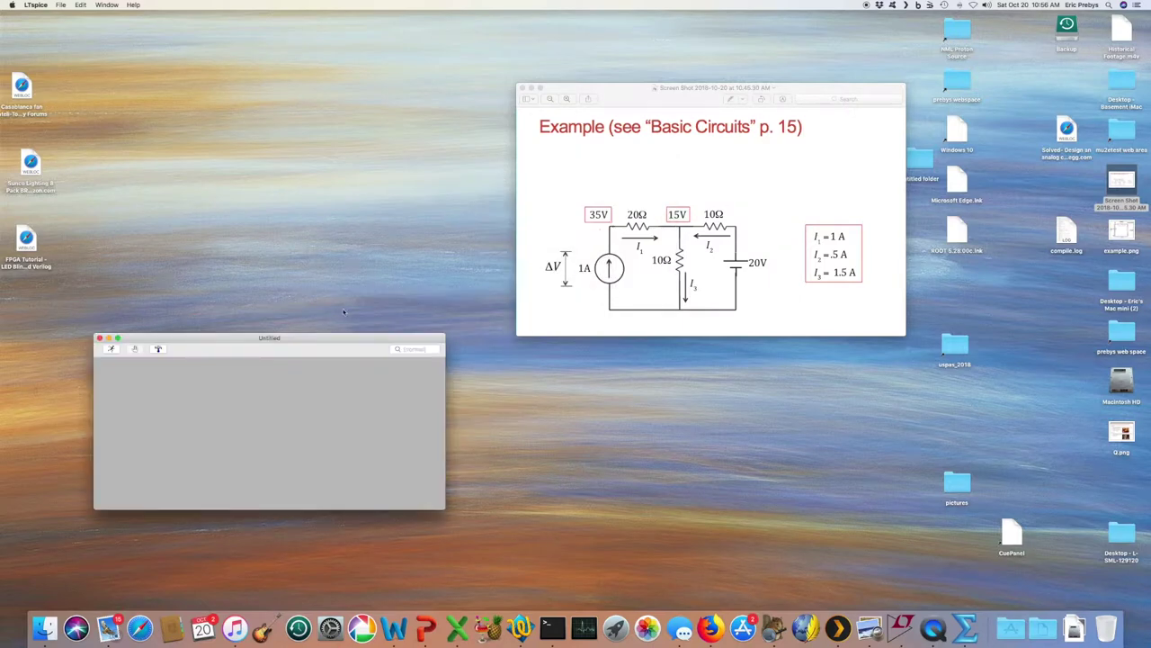
{"action": "left_click_drag", "start_coordinate": [330, 339], "coordinate": [327, 277]}
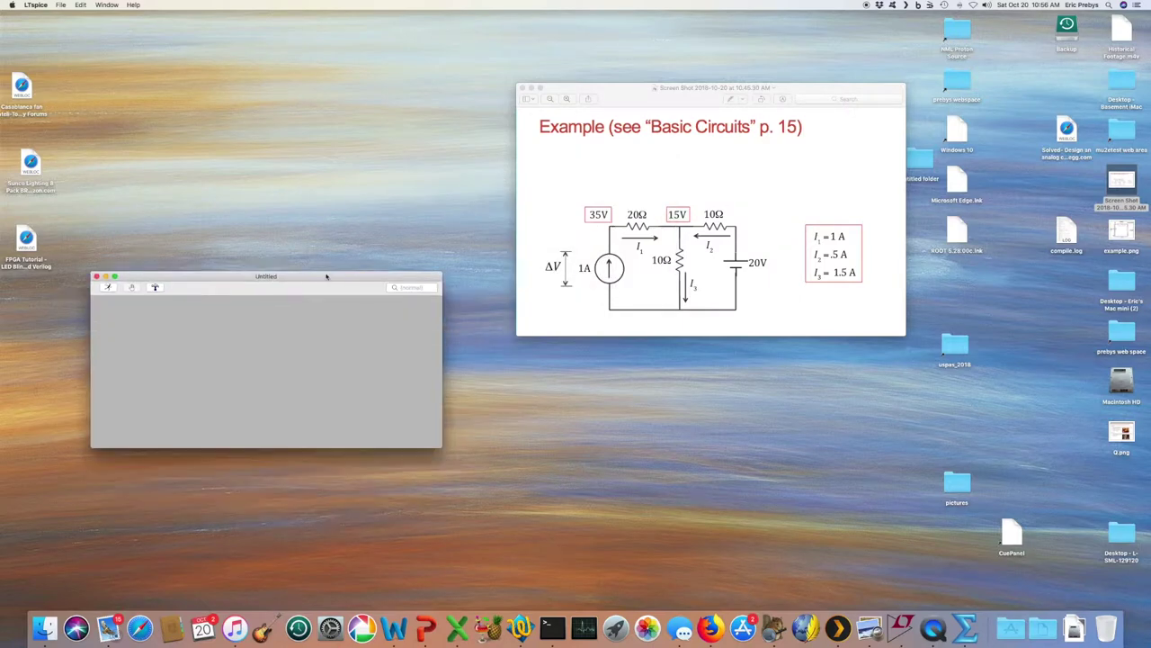
Step: Place a current source in the left part of the schematic, rotated so its arrow points up
{"action": "right_click", "coordinate": [224, 339]}
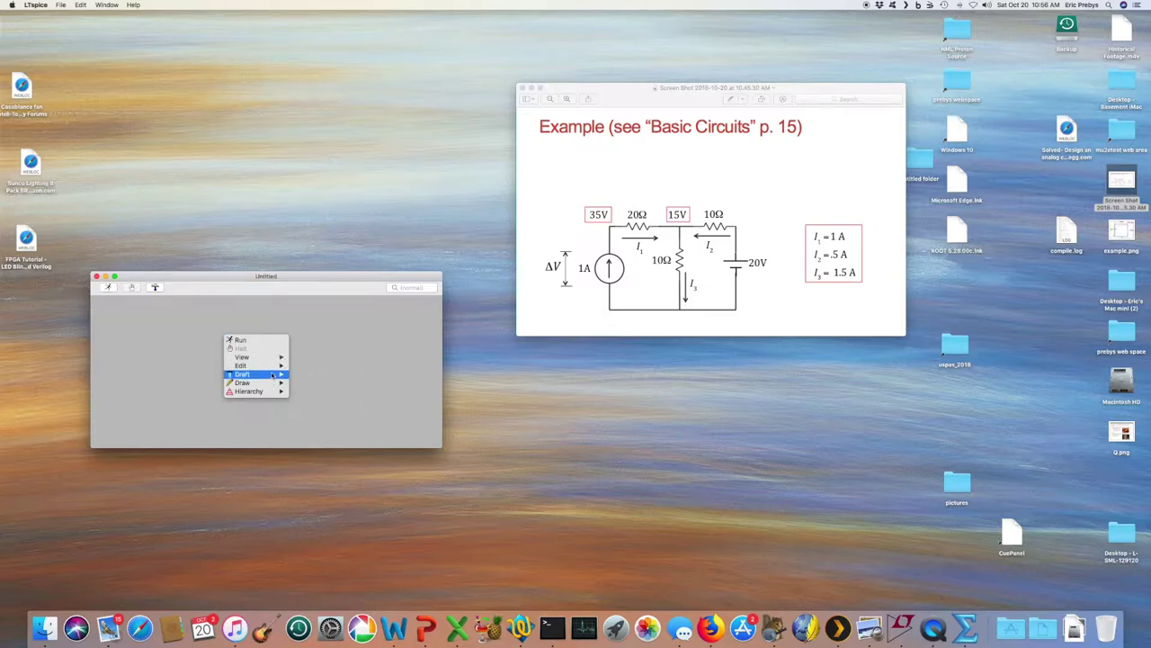
{"action": "mouse_move", "coordinate": [274, 378]}
{"action": "left_click", "coordinate": [311, 382]}
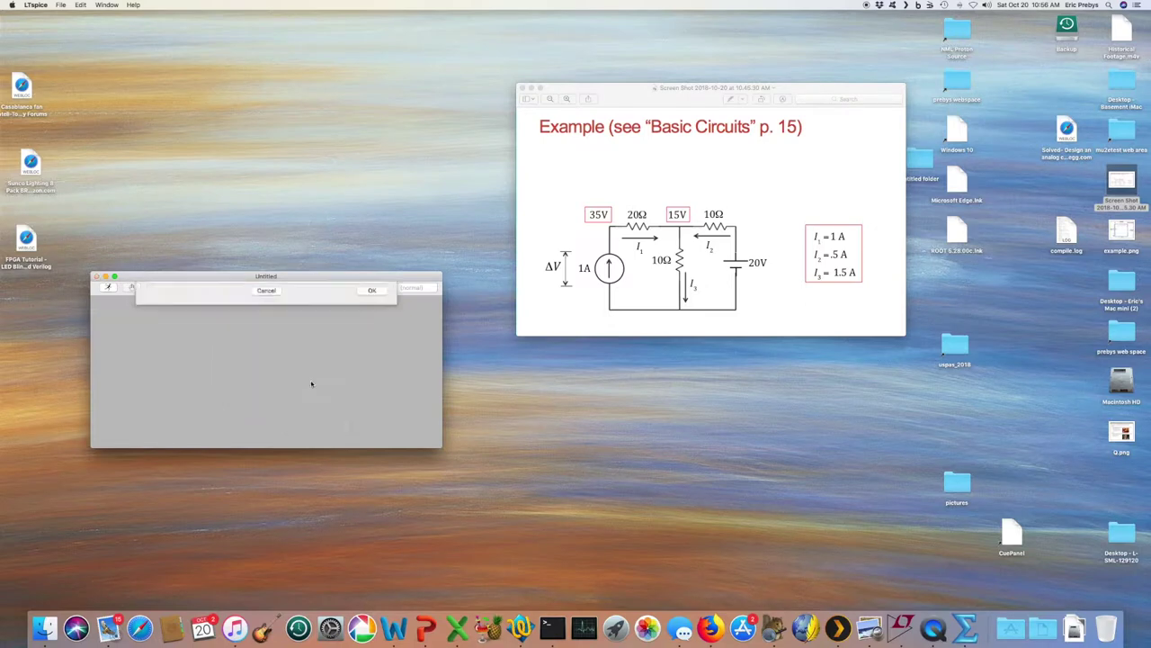
{"action": "type", "text": "c"}
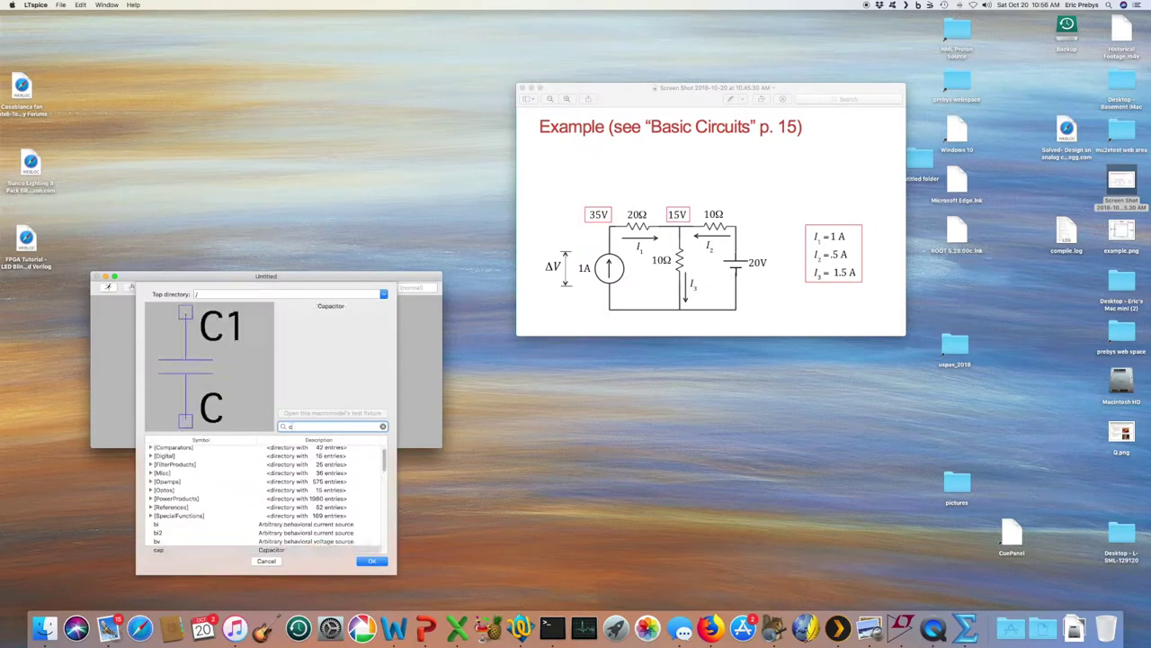
{"action": "type", "text": "u"}
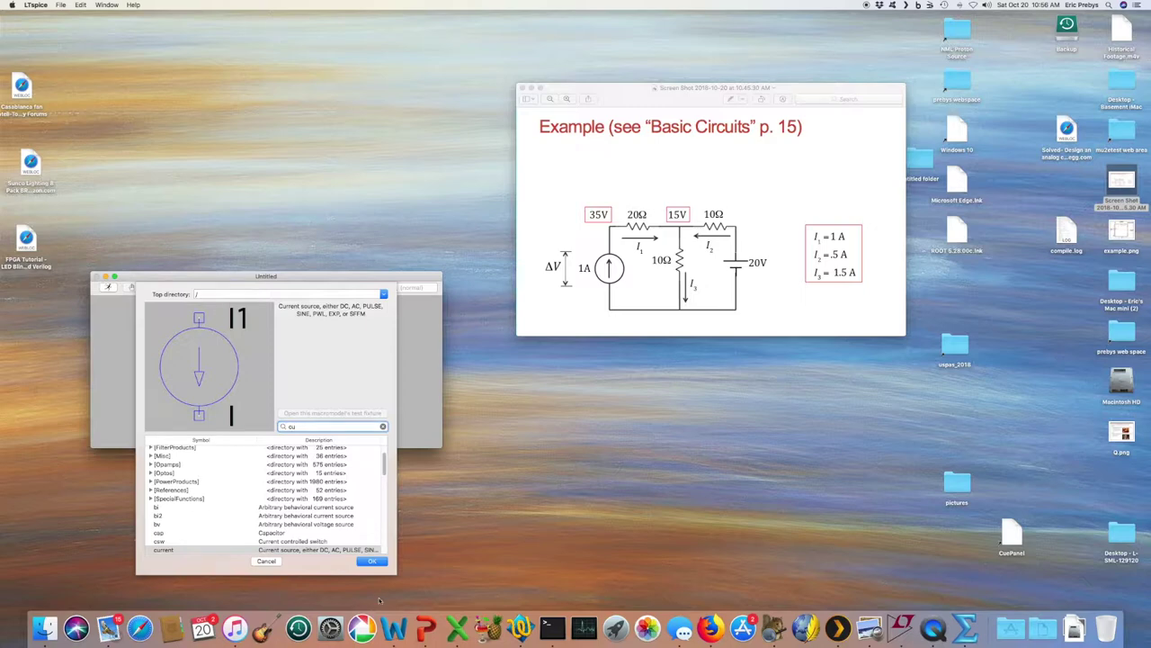
{"action": "left_click", "coordinate": [371, 560]}
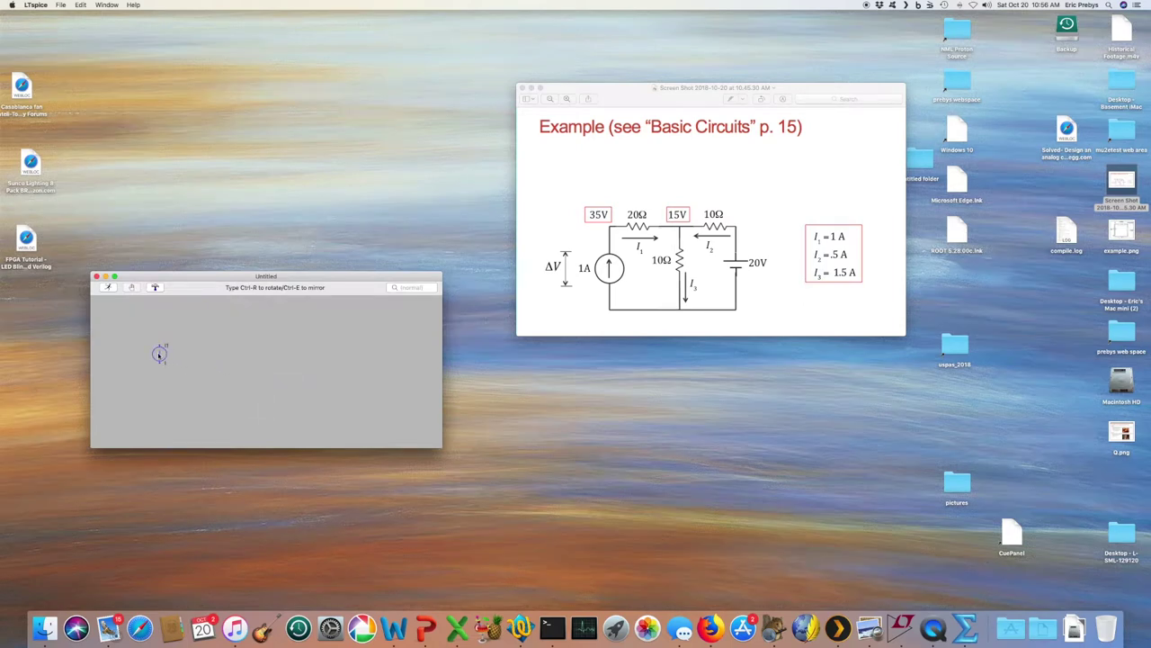
{"action": "key", "text": "ctrl+r"}
{"action": "left_click", "coordinate": [173, 360]}
{"action": "key", "text": "Escape"}
Step: Enlarge the schematic window and move it higher on the desktop
{"action": "left_click_drag", "start_coordinate": [441, 448], "coordinate": [509, 504]}
{"action": "left_click_drag", "start_coordinate": [354, 277], "coordinate": [350, 205]}
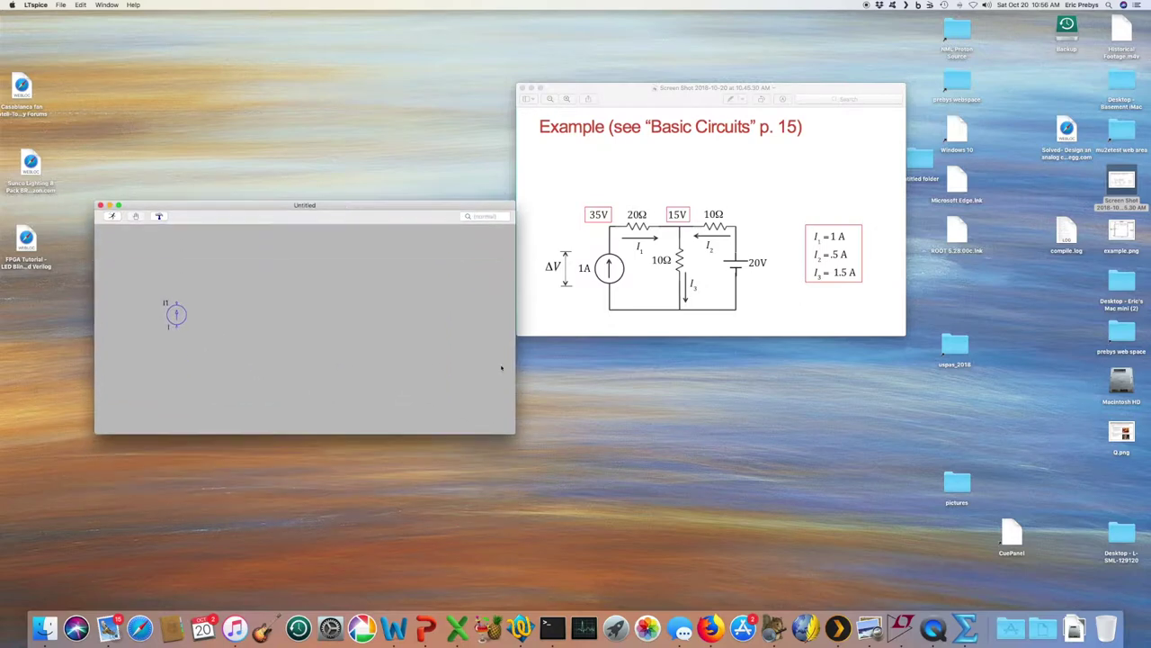
{"action": "left_click_drag", "start_coordinate": [512, 431], "coordinate": [542, 467]}
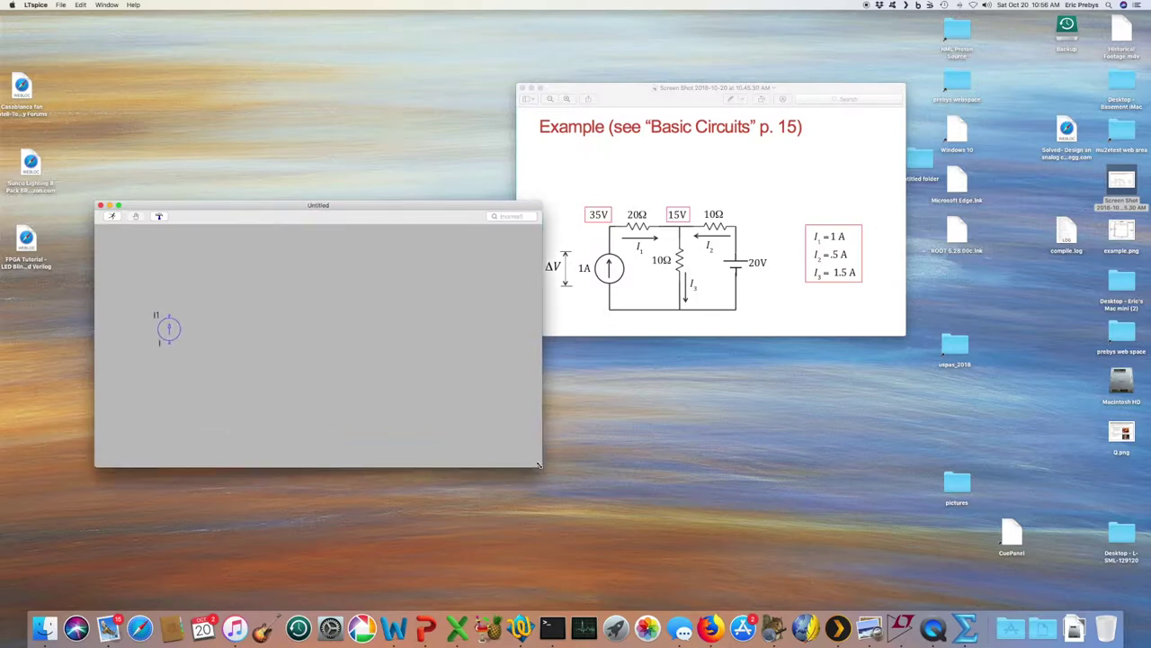
Step: Place an upright voltage source to the right of the current source, leaving room for a resistor between them
{"action": "right_click", "coordinate": [272, 335]}
{"action": "mouse_move", "coordinate": [297, 370]}
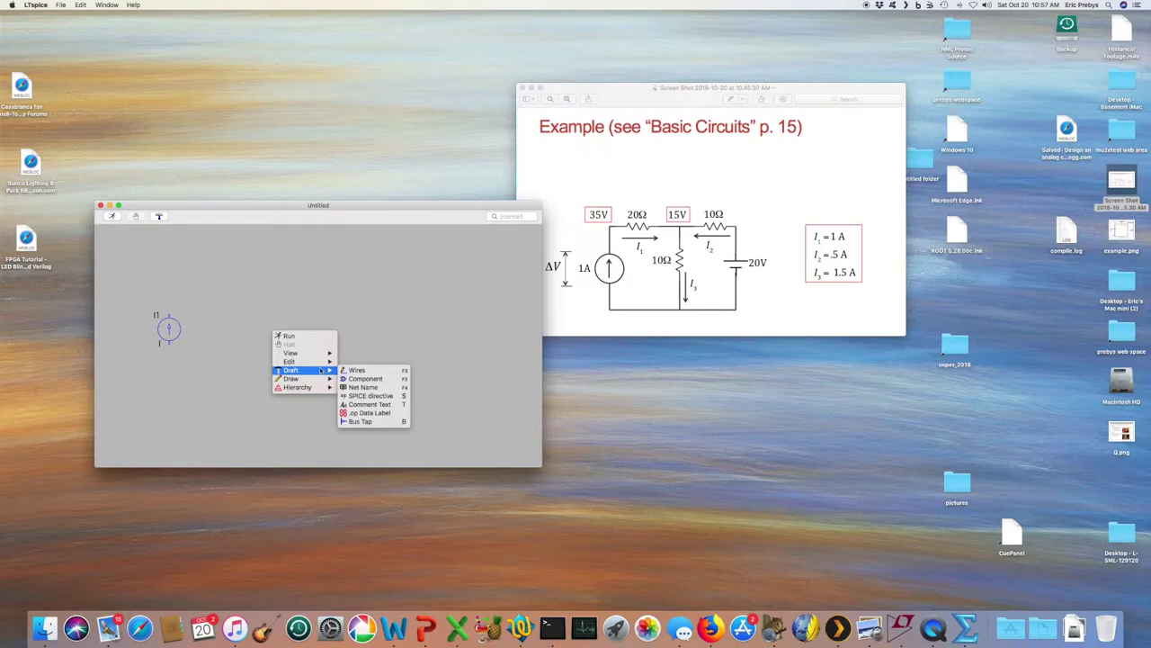
{"action": "left_click", "coordinate": [355, 379]}
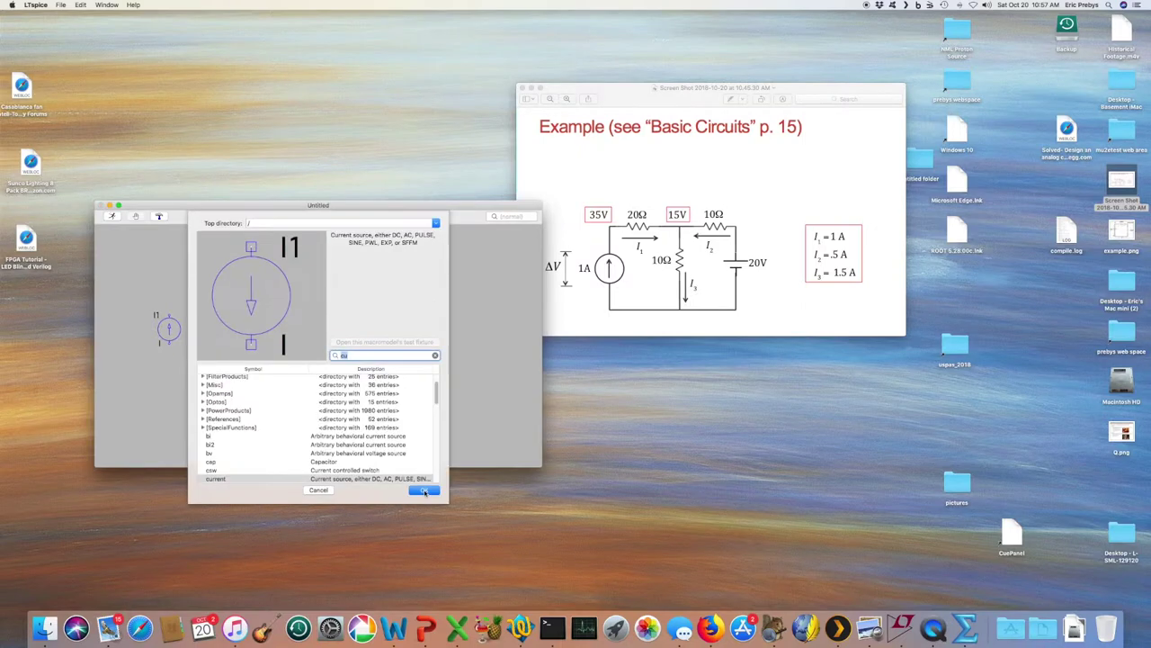
{"action": "type", "text": "vo"}
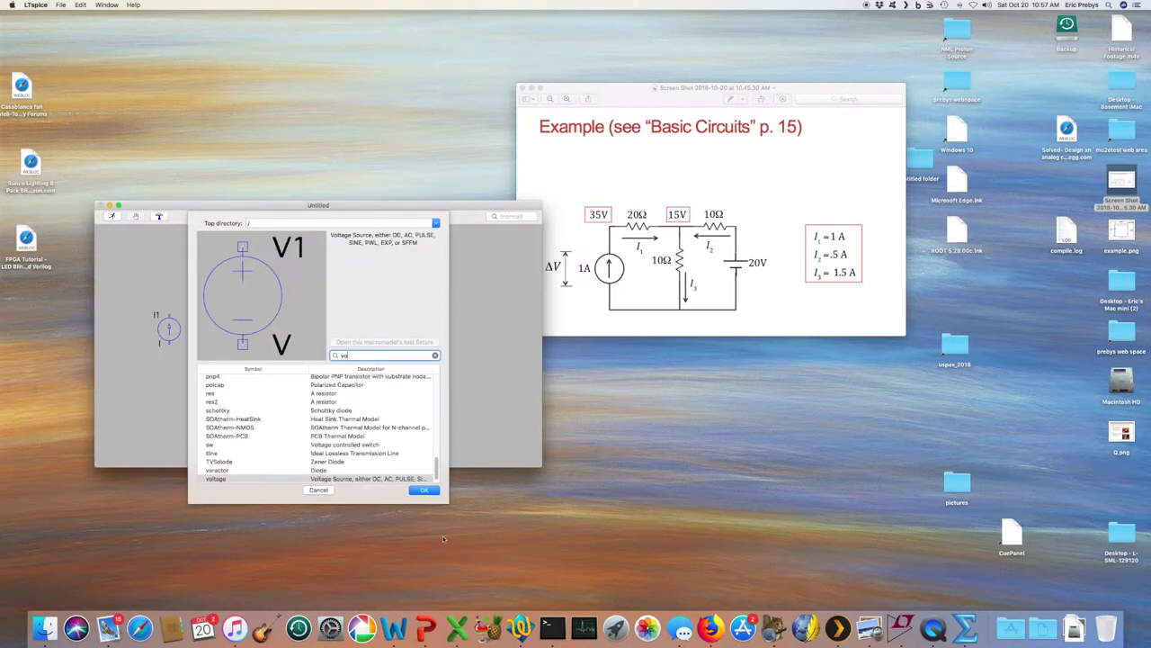
{"action": "left_click", "coordinate": [430, 490]}
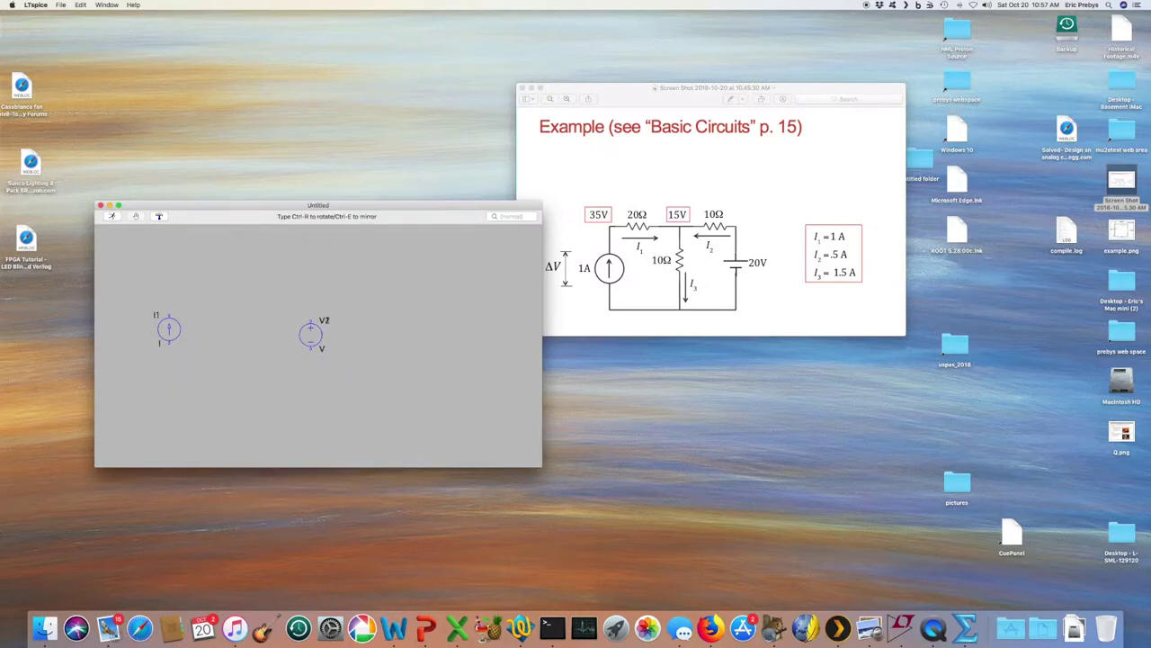
{"action": "right_click", "coordinate": [375, 340]}
Step: Place a GND (global node 0) symbol directly below the current source
{"action": "right_click", "coordinate": [350, 392]}
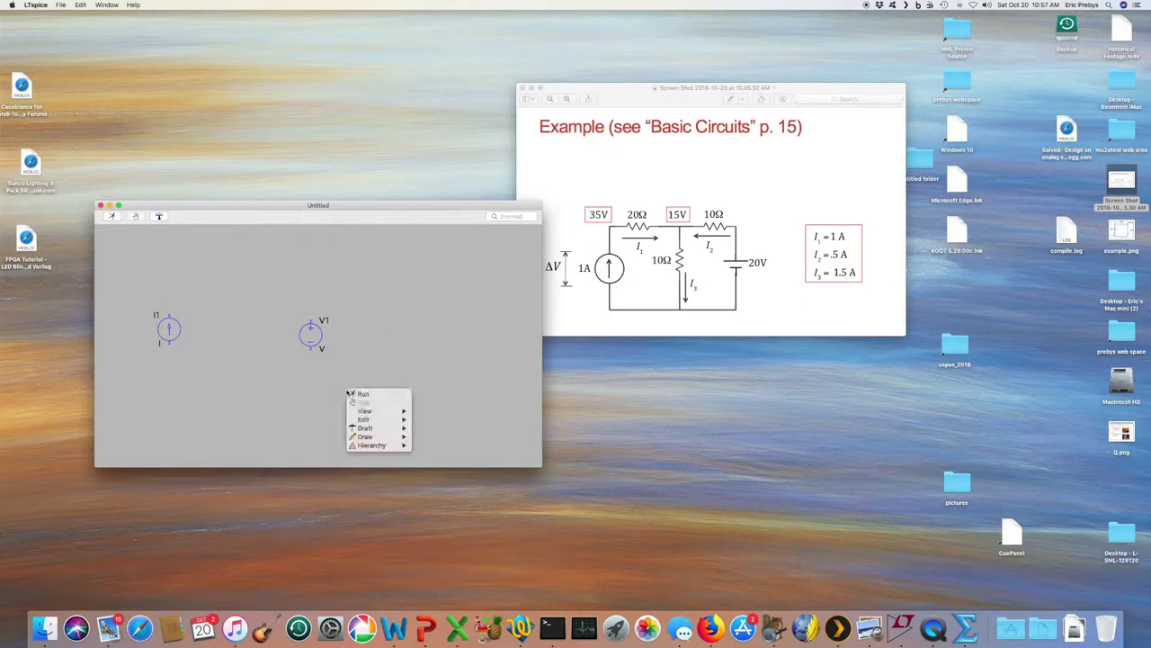
{"action": "mouse_move", "coordinate": [393, 420]}
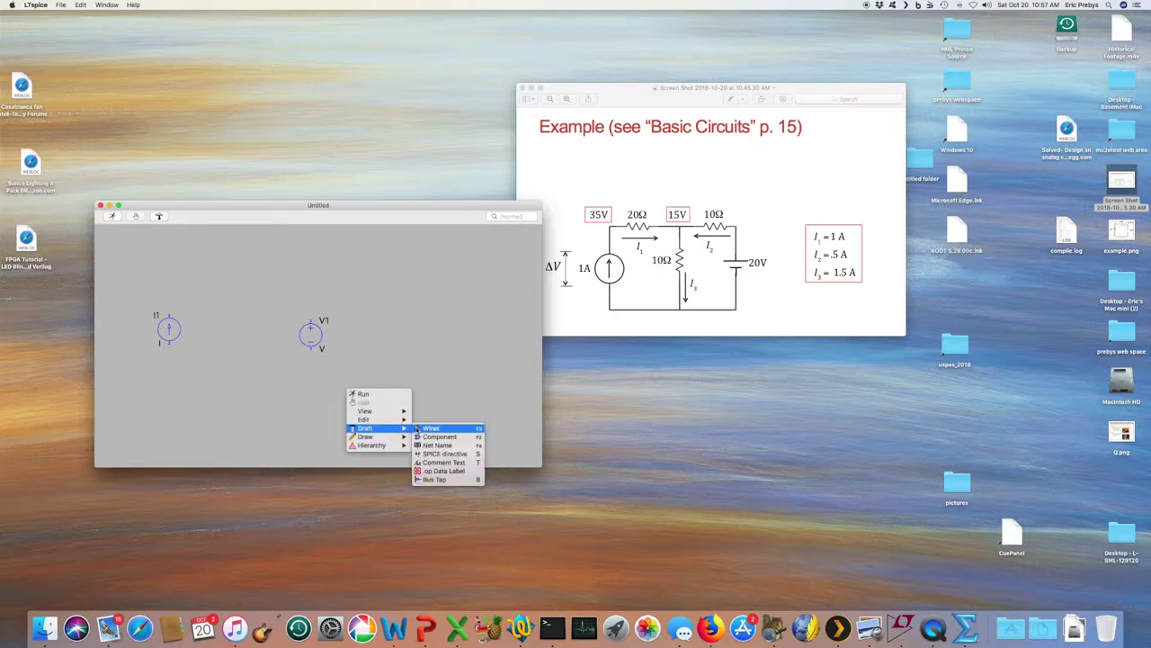
{"action": "left_click", "coordinate": [428, 444]}
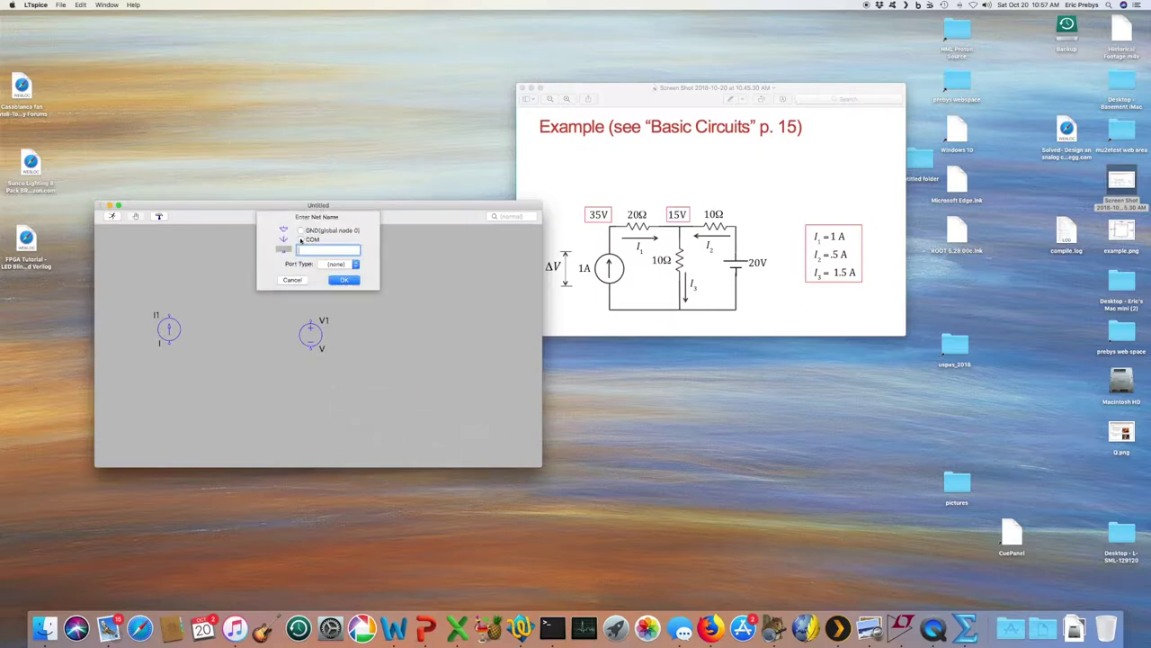
{"action": "left_click", "coordinate": [300, 231]}
{"action": "left_click", "coordinate": [344, 280]}
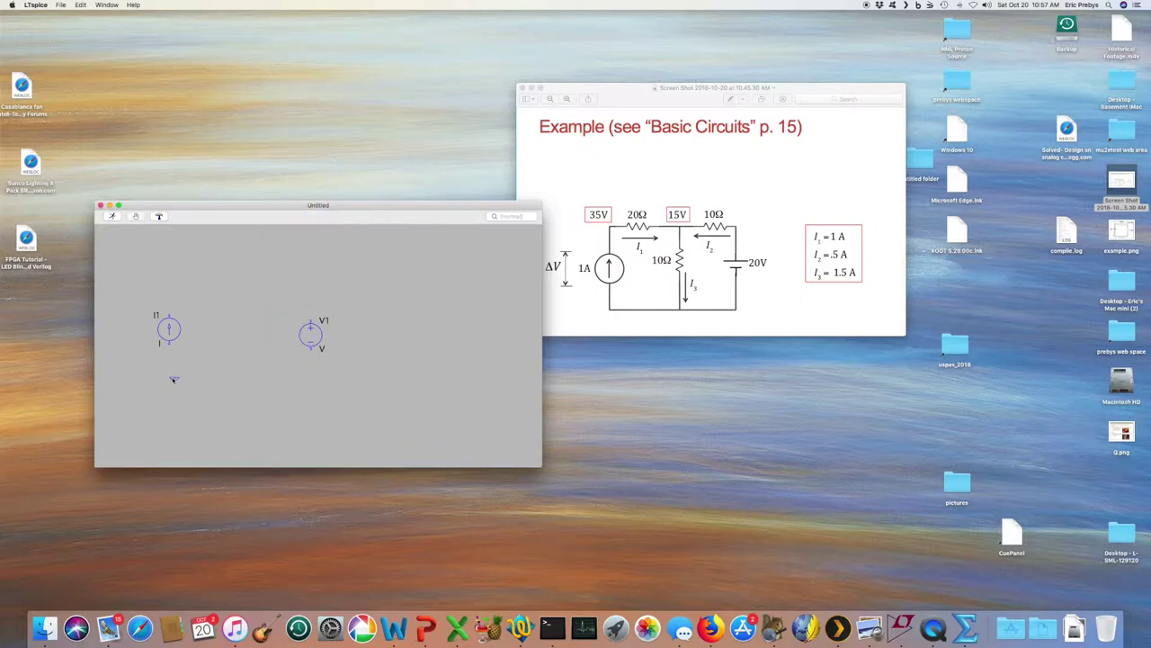
{"action": "left_click", "coordinate": [168, 378]}
Step: Place two horizontal resistors in a row above the sources and a vertical one between the sources, with its labels on its left
{"action": "right_click", "coordinate": [438, 352]}
{"action": "mouse_move", "coordinate": [479, 392]}
{"action": "left_click", "coordinate": [518, 397]}
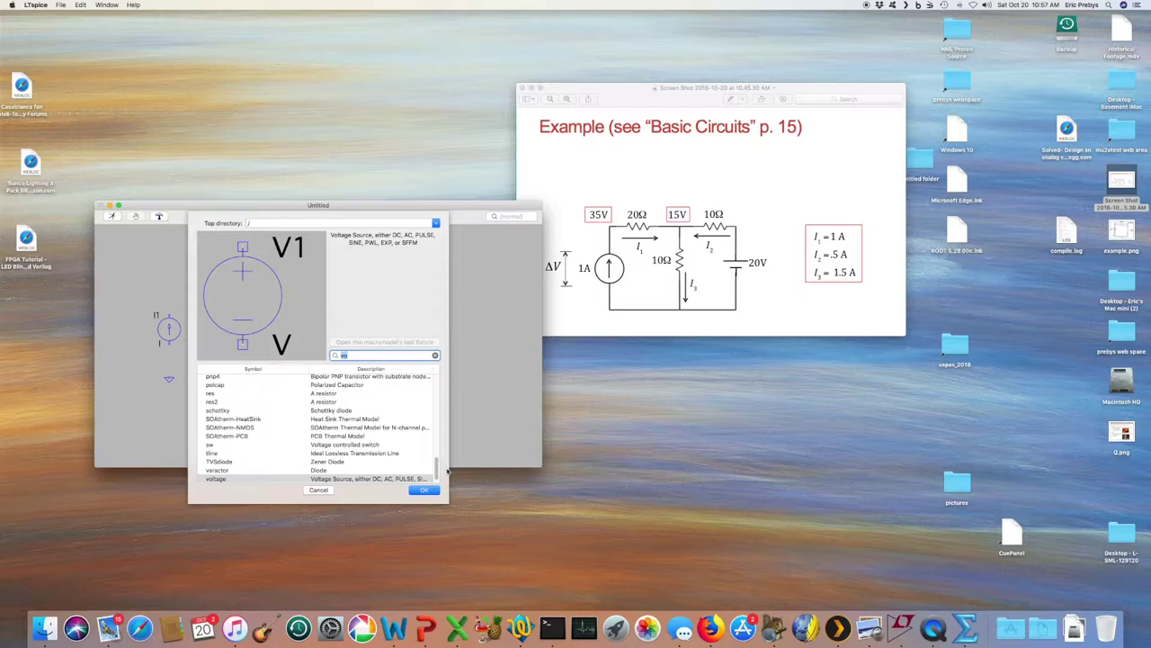
{"action": "left_click", "coordinate": [216, 393]}
{"action": "left_click", "coordinate": [423, 489]}
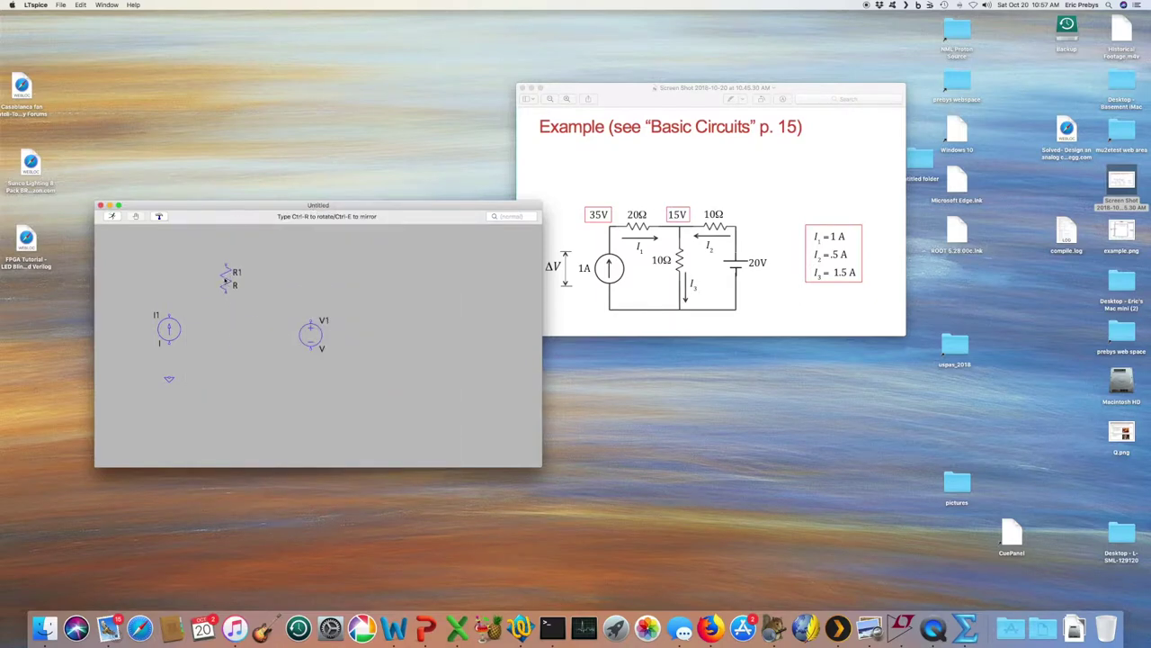
{"action": "key", "text": "ctrl+r"}
{"action": "left_click", "coordinate": [216, 299]}
{"action": "left_click", "coordinate": [279, 300]}
{"action": "key", "text": "ctrl+r"}
{"action": "key", "text": "ctrl+e"}
{"action": "right_click", "coordinate": [428, 326]}
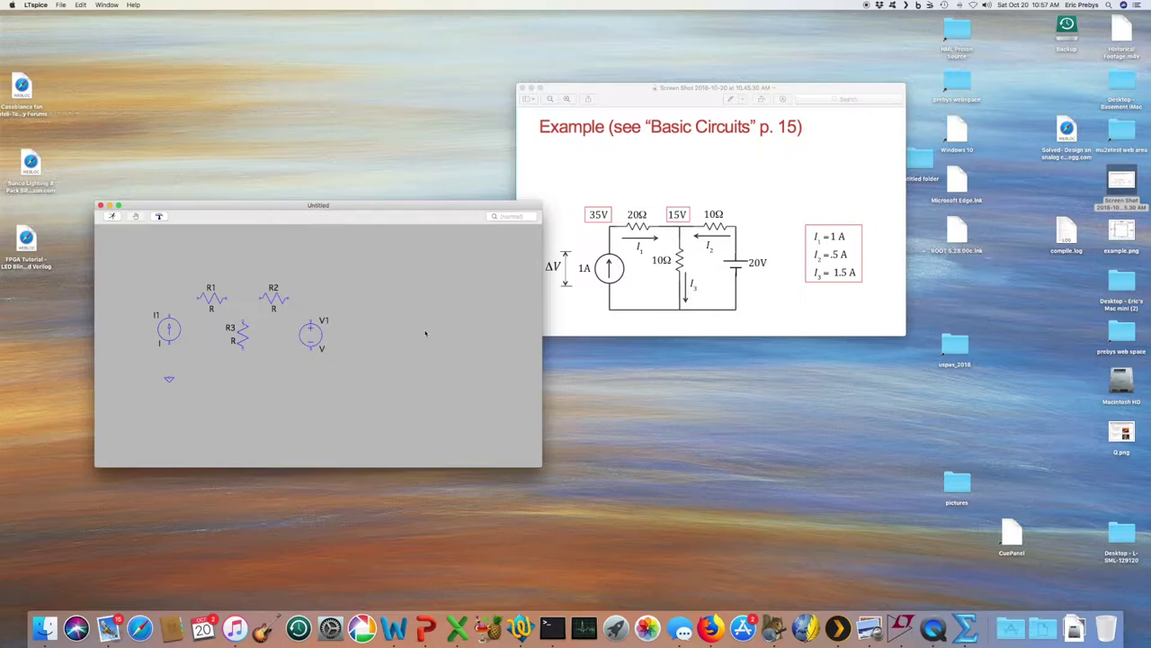
Step: Wire the top of the circuit from I1 through R1 and R2 to V1, and connect the R1–R2 junction to the top of R3
{"action": "right_click", "coordinate": [410, 334]}
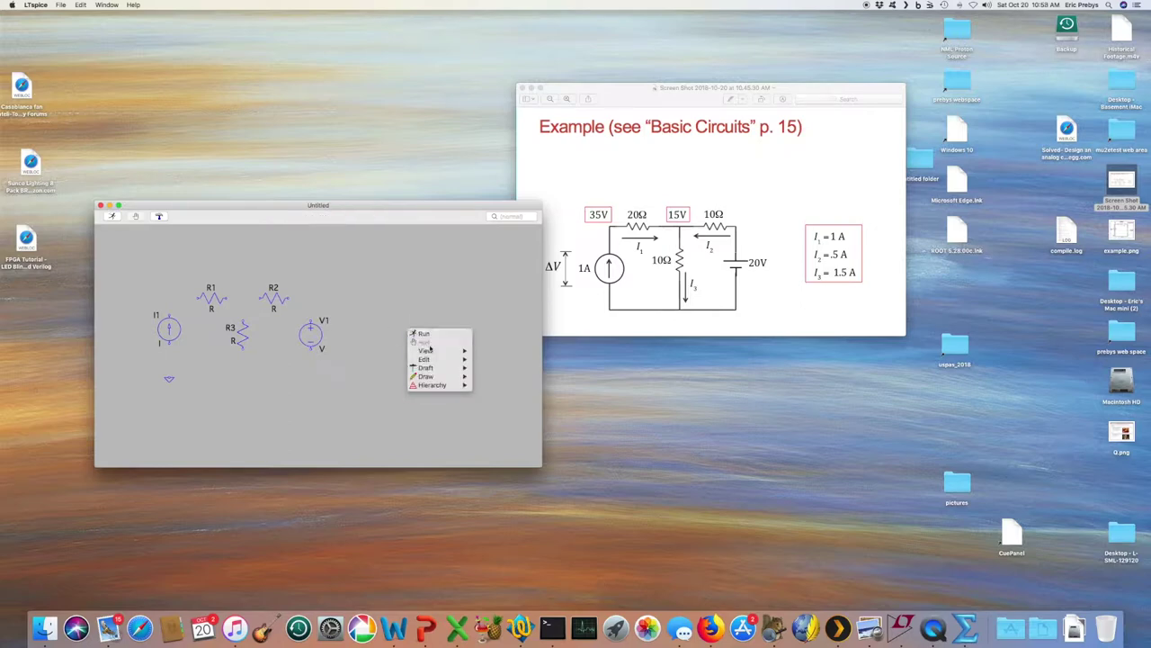
{"action": "mouse_move", "coordinate": [436, 368]}
{"action": "left_click", "coordinate": [493, 369]}
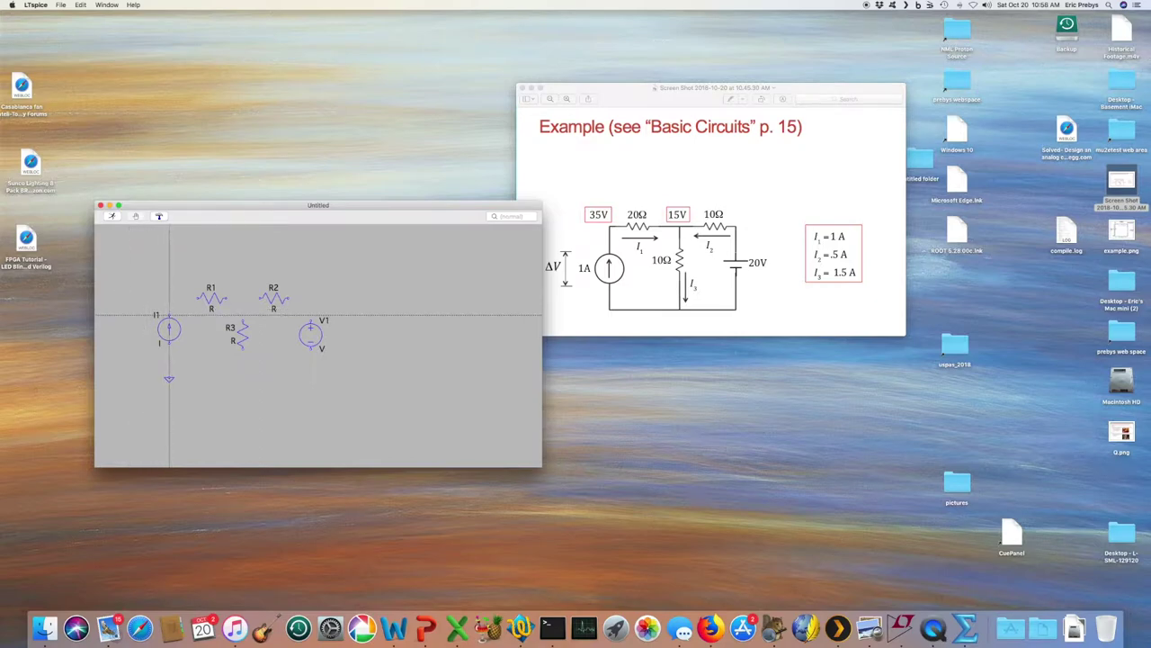
{"action": "left_click", "coordinate": [168, 314]}
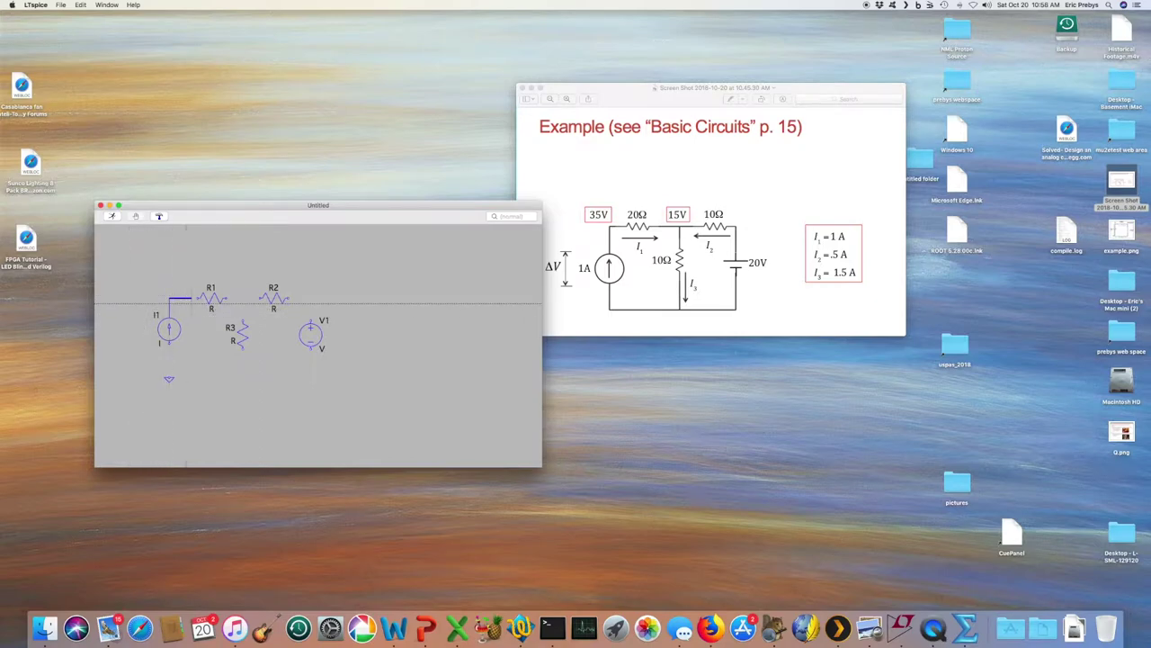
{"action": "left_click", "coordinate": [199, 297]}
{"action": "left_click", "coordinate": [225, 297]}
{"action": "left_click", "coordinate": [262, 296]}
{"action": "left_click", "coordinate": [288, 297]}
{"action": "left_click", "coordinate": [310, 322]}
{"action": "left_click", "coordinate": [243, 296]}
{"action": "left_click", "coordinate": [243, 322]}
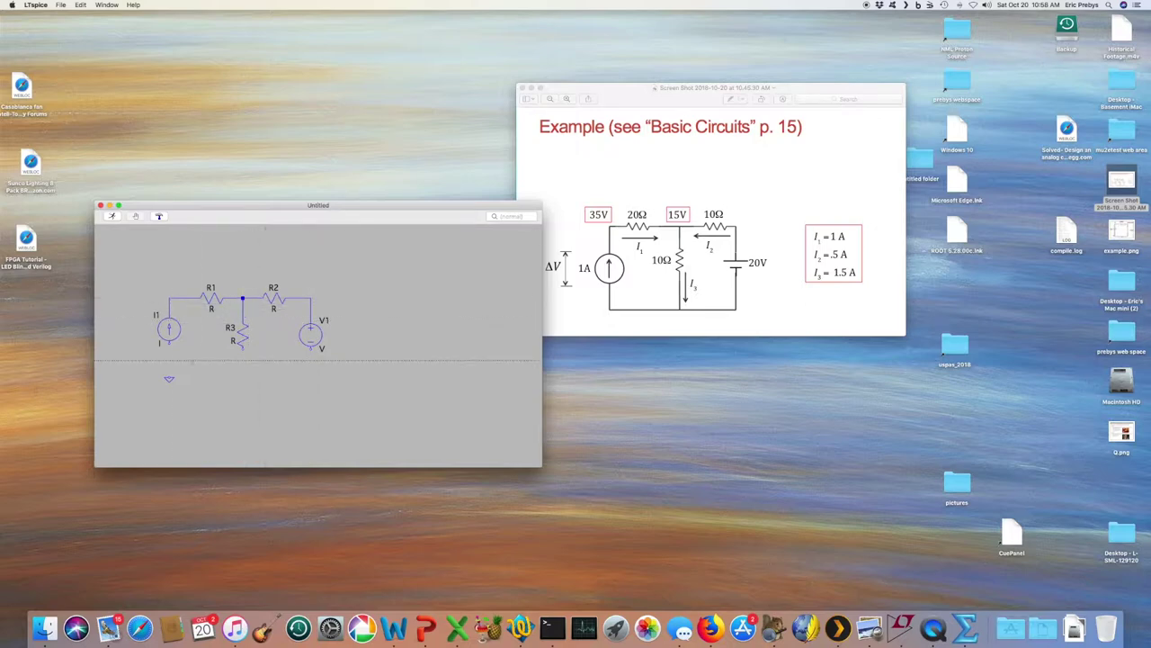
Step: Wire I1 down to the ground symbol, and connect the lower ends of V1 and R3 to it along a bottom rail
{"action": "left_click", "coordinate": [170, 342]}
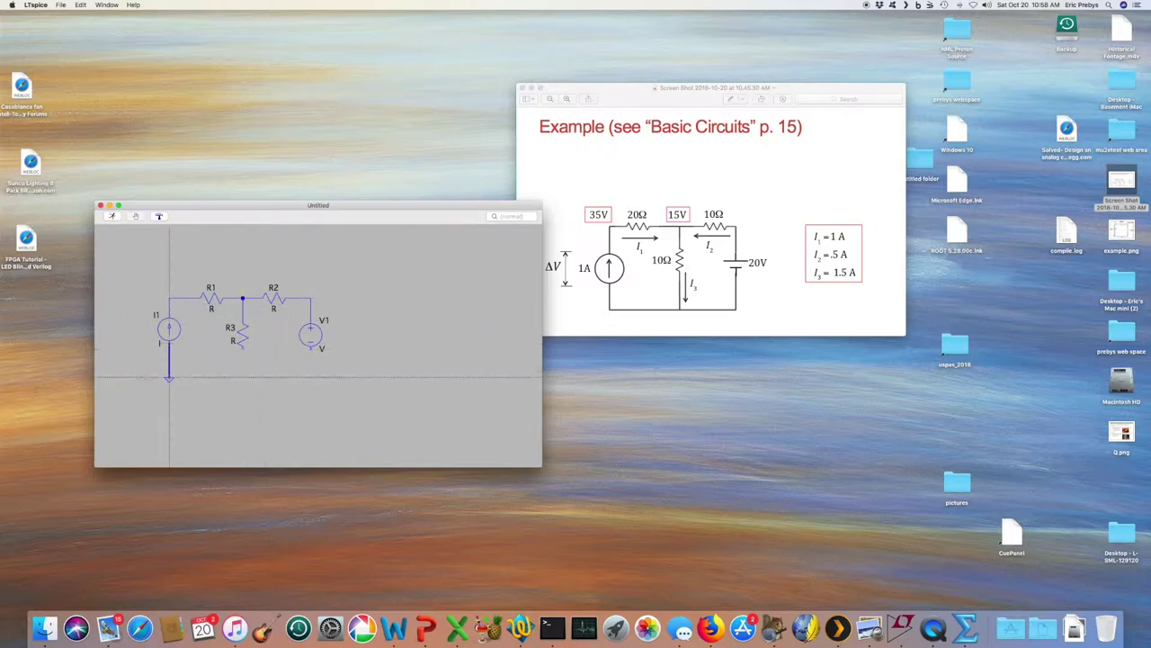
{"action": "left_click", "coordinate": [169, 377]}
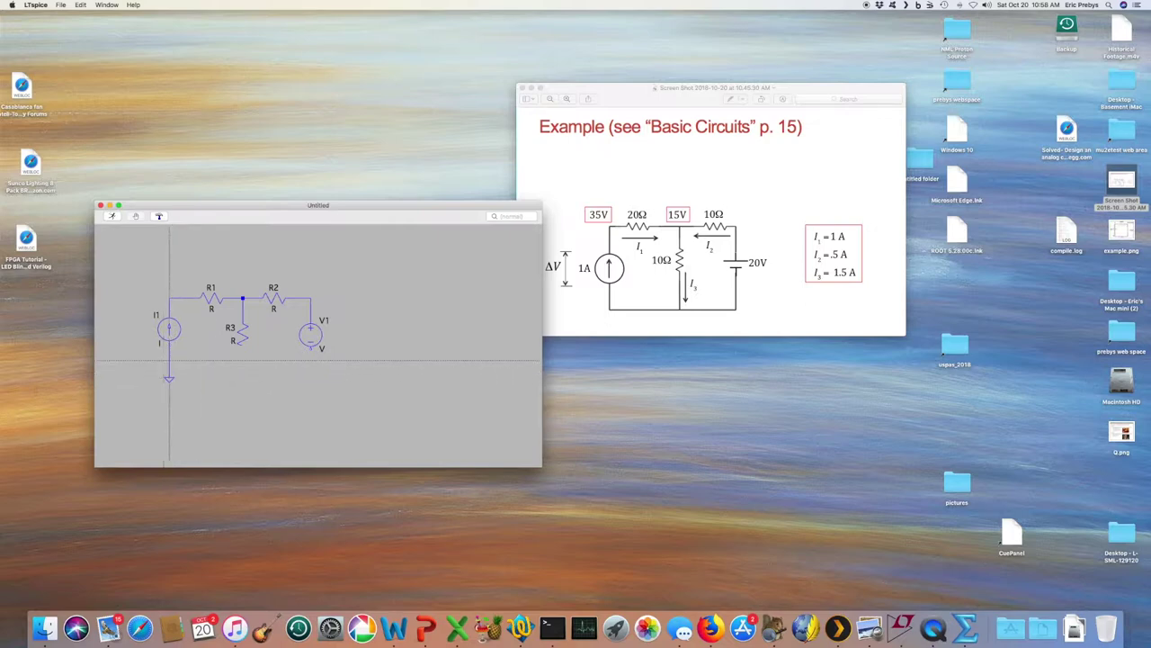
{"action": "left_click", "coordinate": [169, 360]}
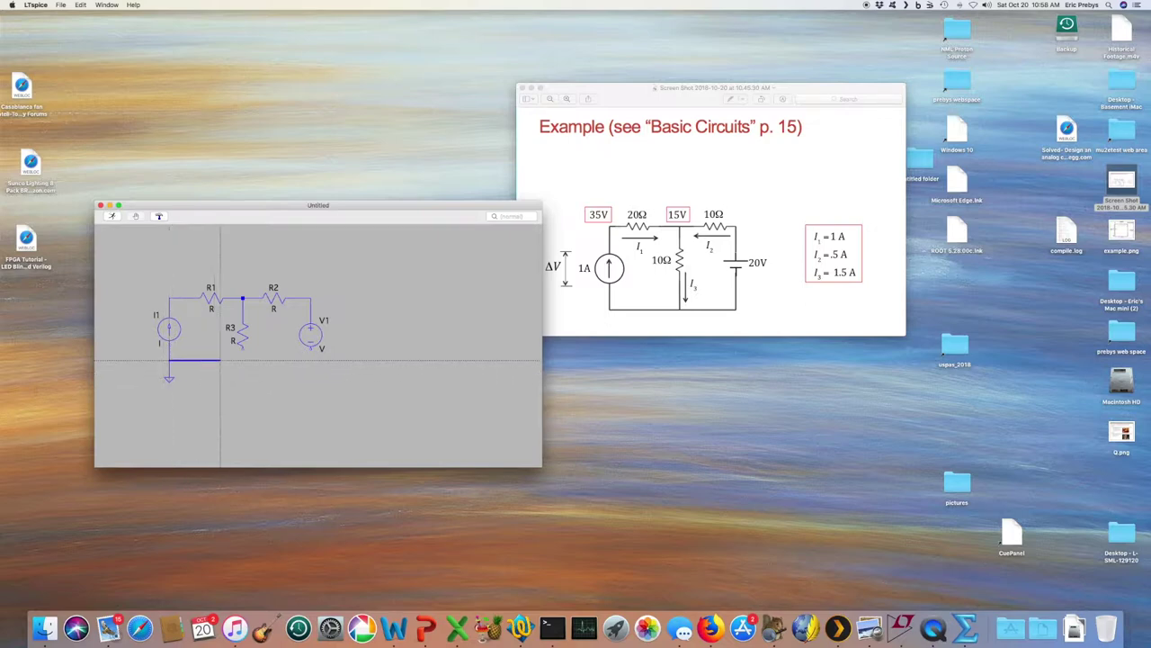
{"action": "left_click", "coordinate": [311, 348]}
{"action": "left_click", "coordinate": [243, 360]}
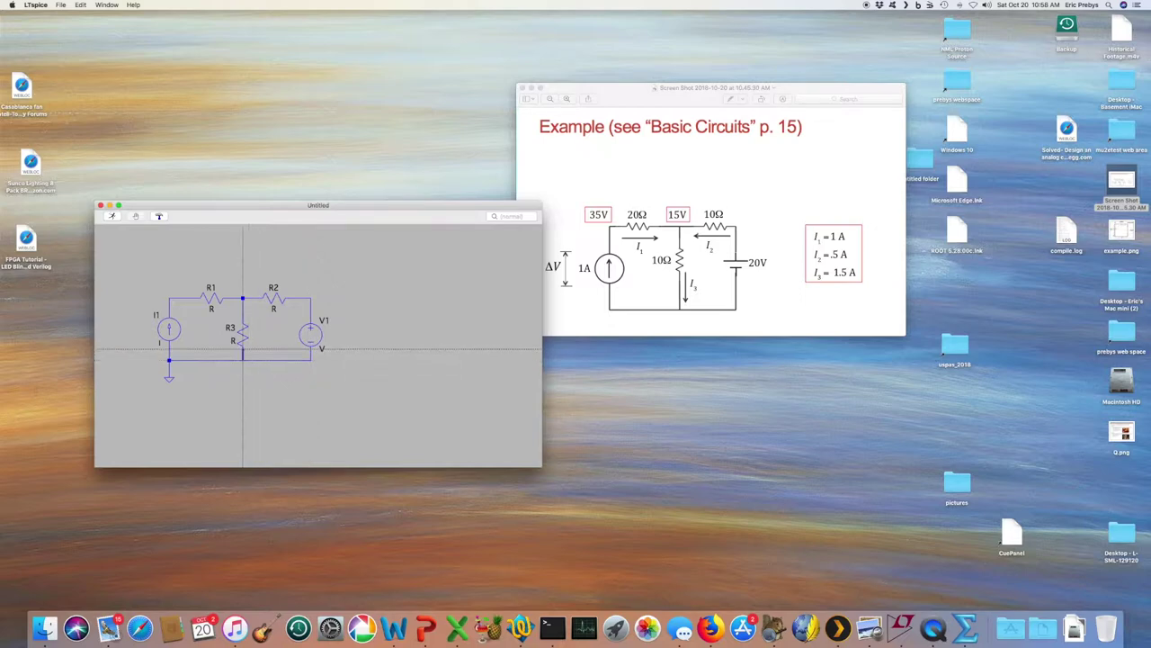
{"action": "left_click", "coordinate": [242, 348]}
{"action": "key", "text": "Escape"}
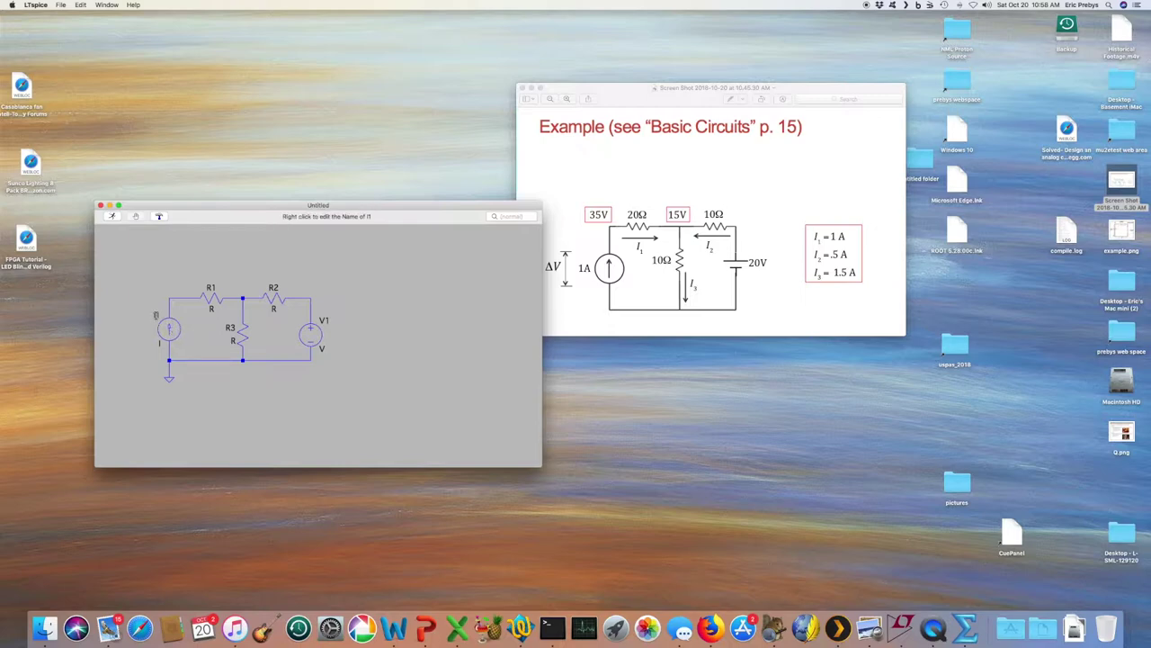
Step: Set the DC value of current source I1 to 1 A
{"action": "right_click", "coordinate": [156, 316]}
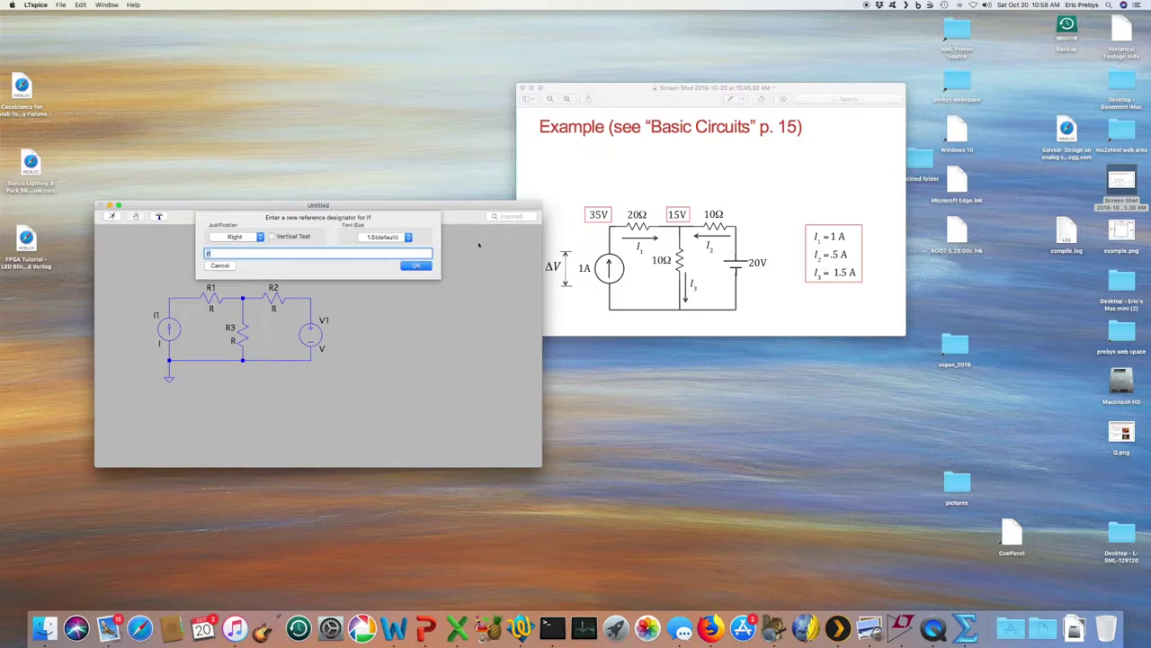
{"action": "left_click", "coordinate": [221, 266]}
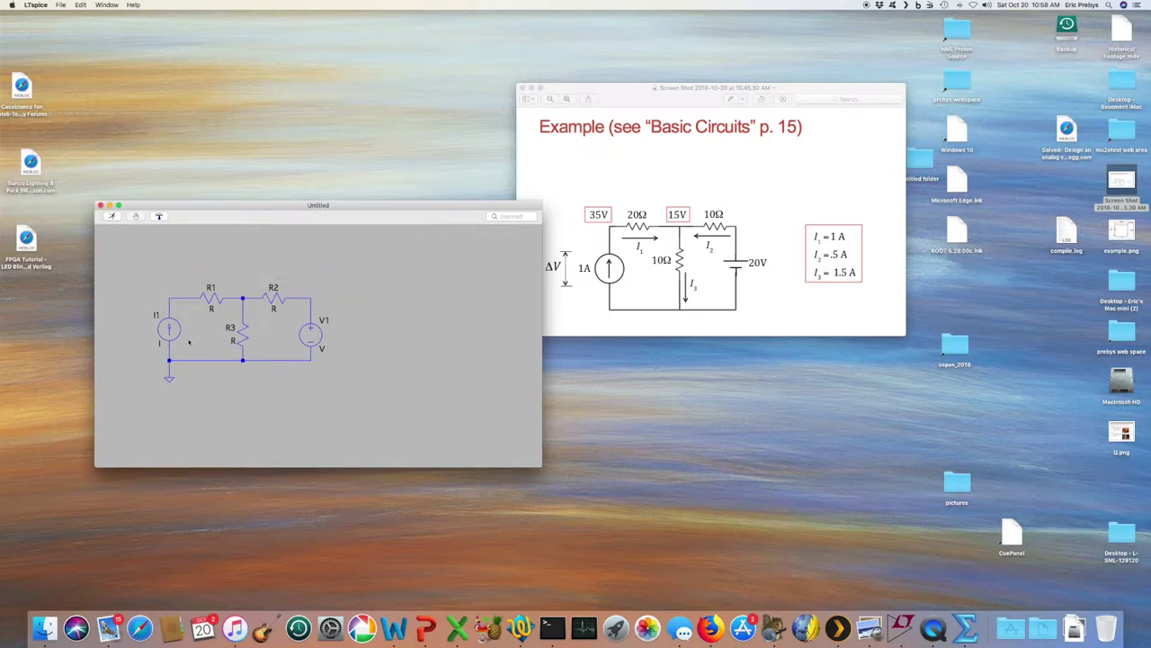
{"action": "right_click", "coordinate": [173, 330]}
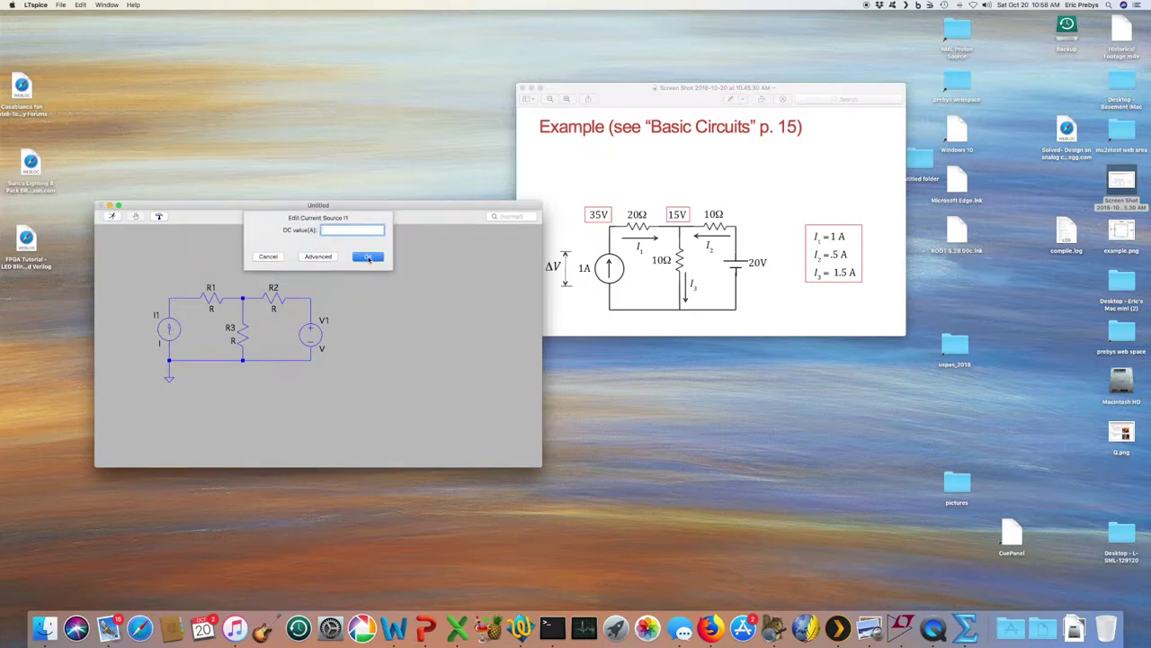
{"action": "left_click", "coordinate": [369, 256]}
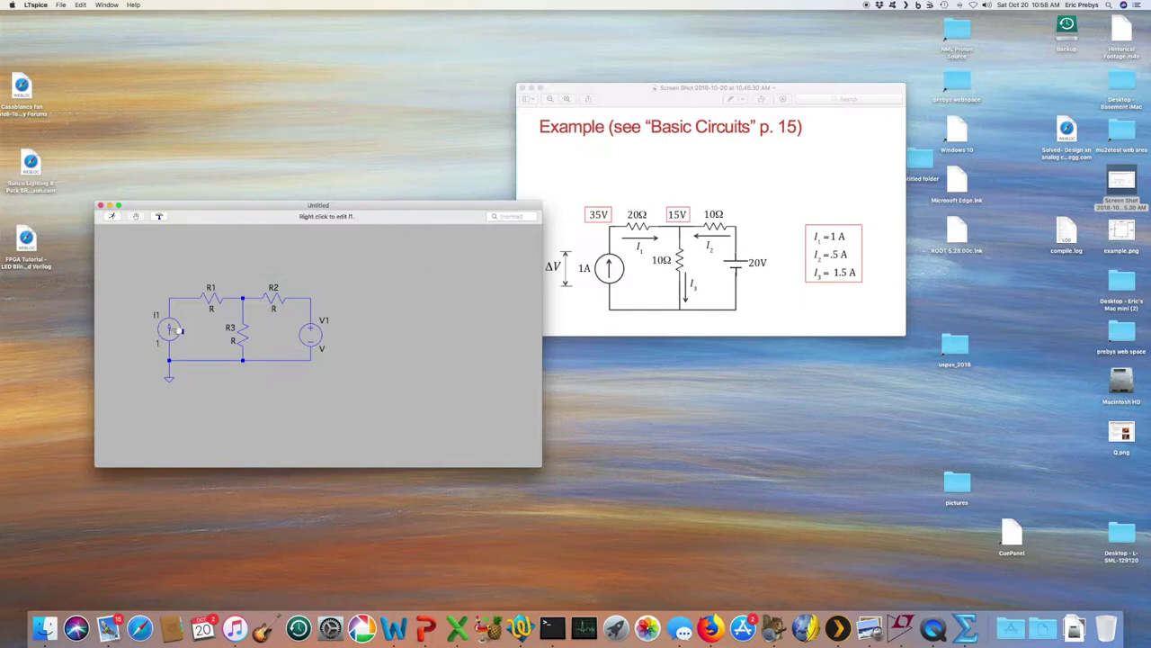
Step: Set the resistance of R1 to 20 Ω and of R2 to 10 Ω
{"action": "right_click", "coordinate": [217, 301]}
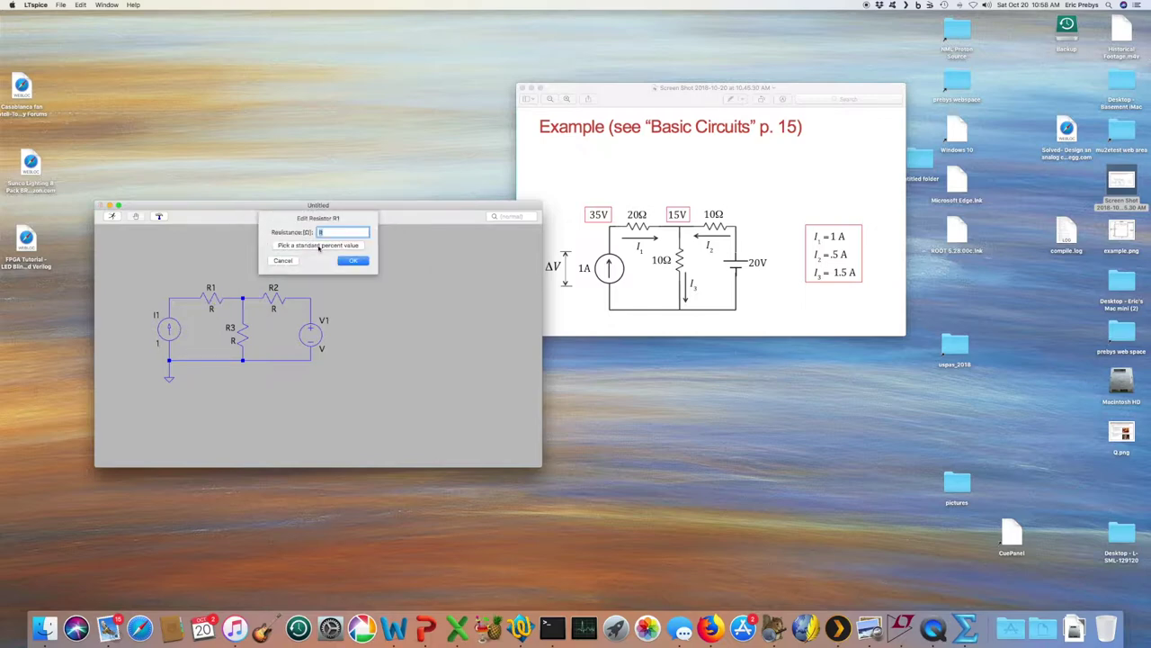
{"action": "type", "text": "20"}
{"action": "left_click", "coordinate": [354, 261]}
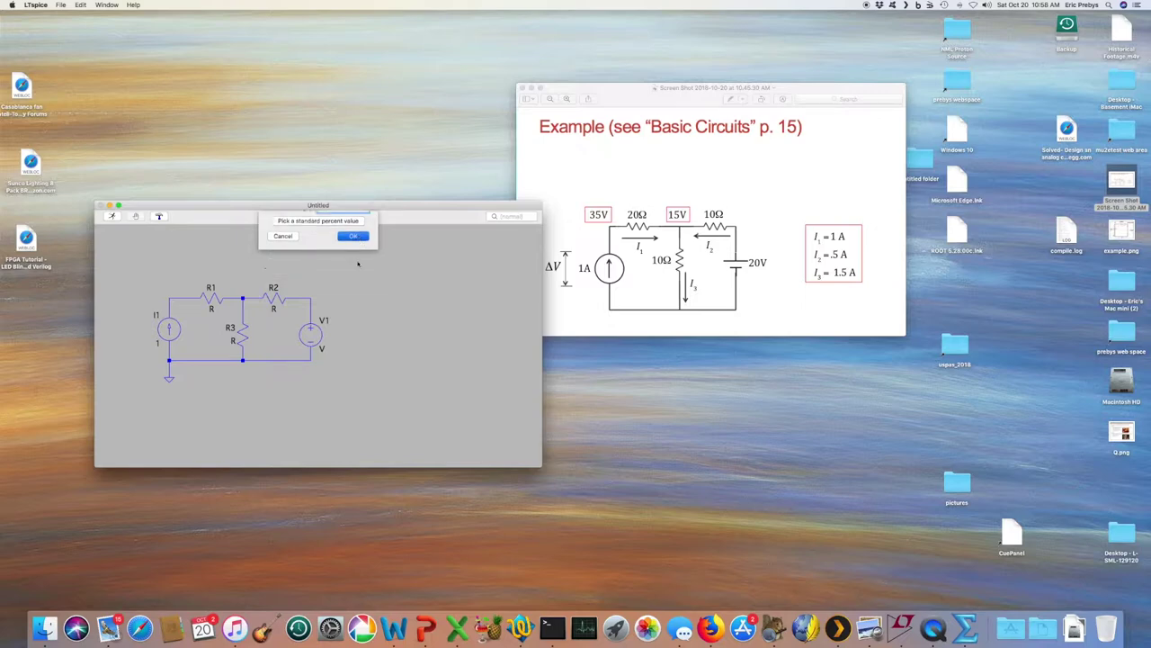
{"action": "right_click", "coordinate": [276, 305]}
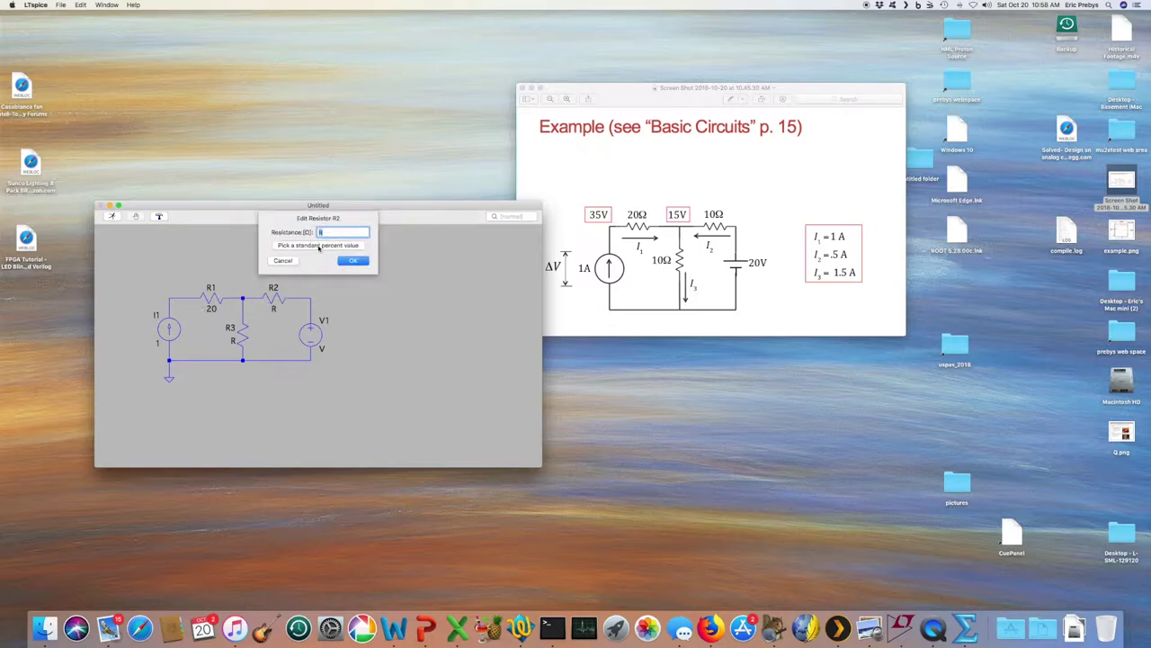
{"action": "type", "text": "10"}
{"action": "left_click", "coordinate": [342, 259]}
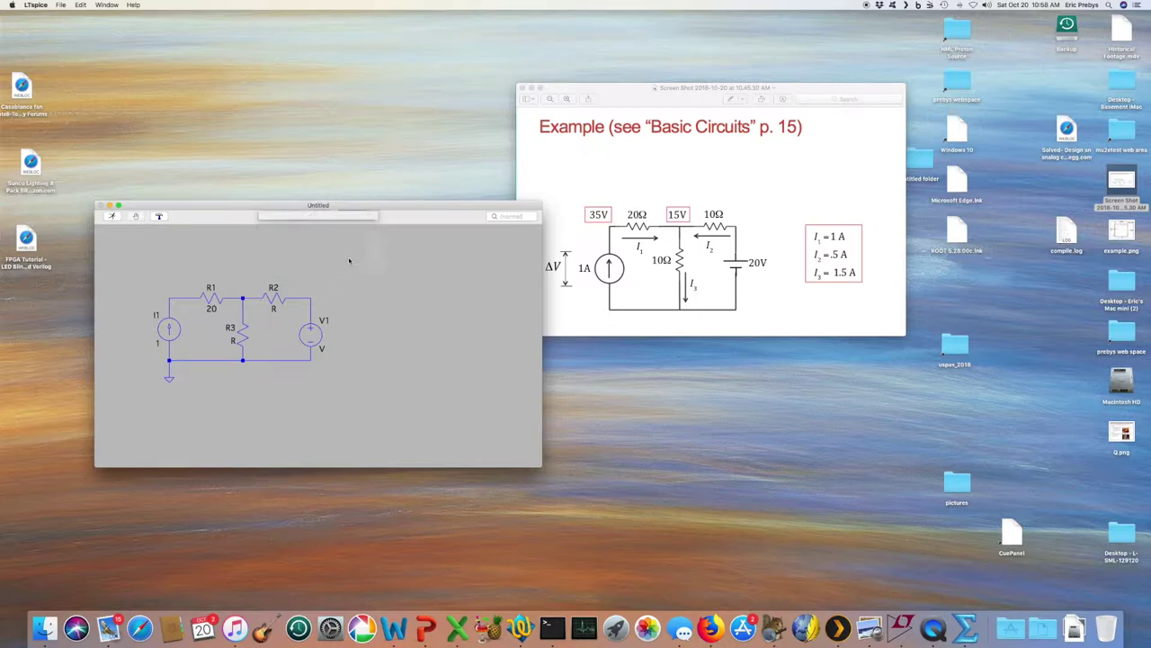
Step: Set the resistance of R3 to 10 Ω and the DC value of voltage source V1 to 20 V
{"action": "right_click", "coordinate": [251, 335]}
{"action": "type", "text": "10"}
{"action": "left_click", "coordinate": [351, 260]}
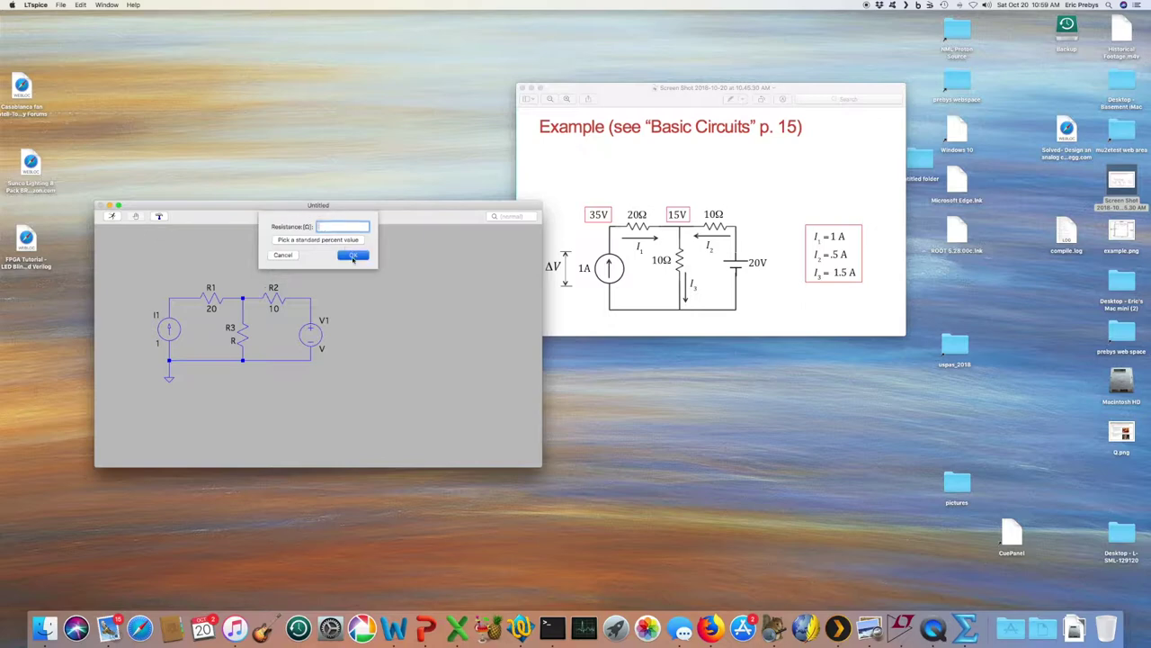
{"action": "right_click", "coordinate": [314, 334]}
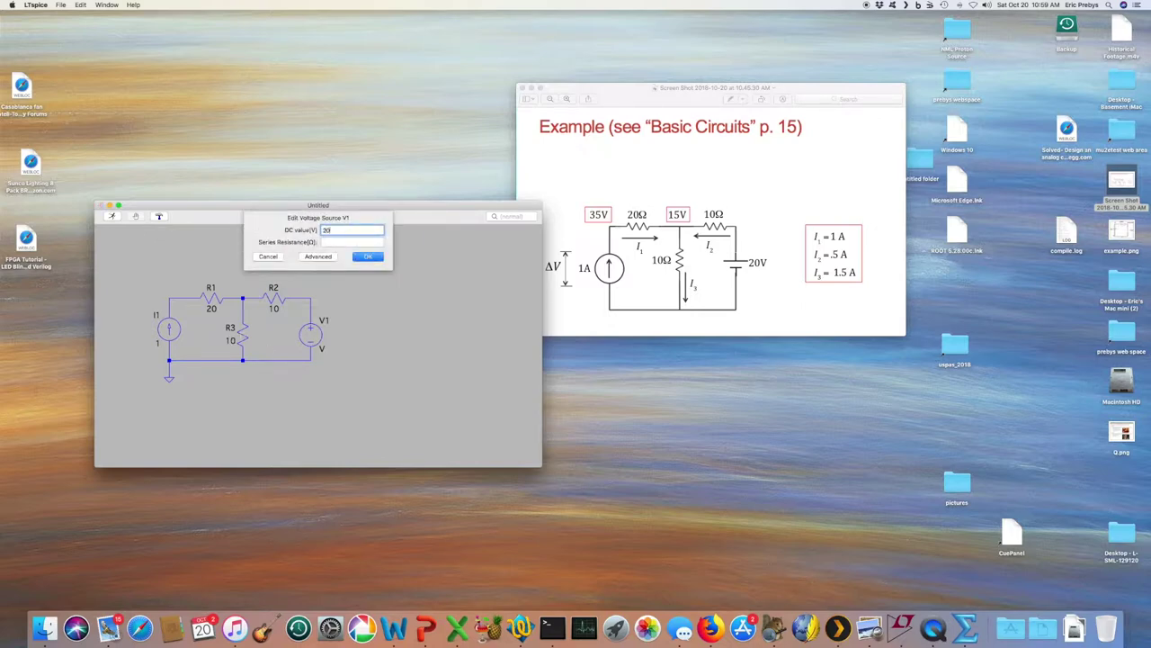
{"action": "left_click", "coordinate": [368, 258]}
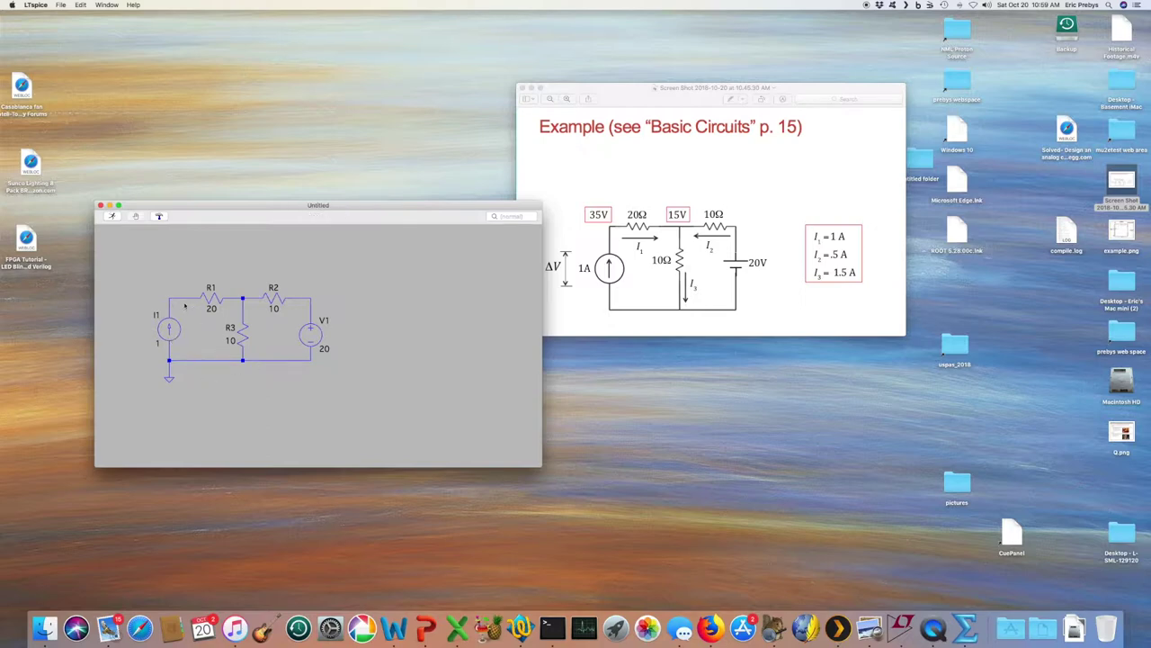
Step: Label the net between I1 and R1 as 1 and the net joining R1, R2 and R3 as 2
{"action": "right_click", "coordinate": [180, 302]}
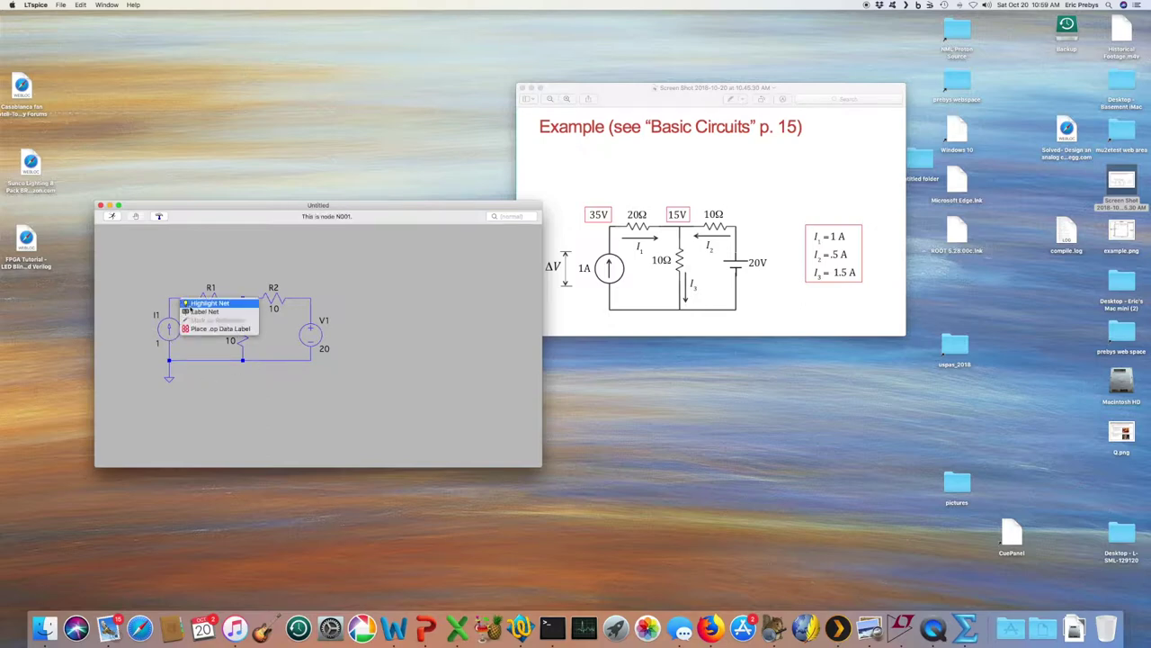
{"action": "left_click", "coordinate": [191, 312]}
{"action": "type", "text": "1"}
{"action": "left_click", "coordinate": [347, 280]}
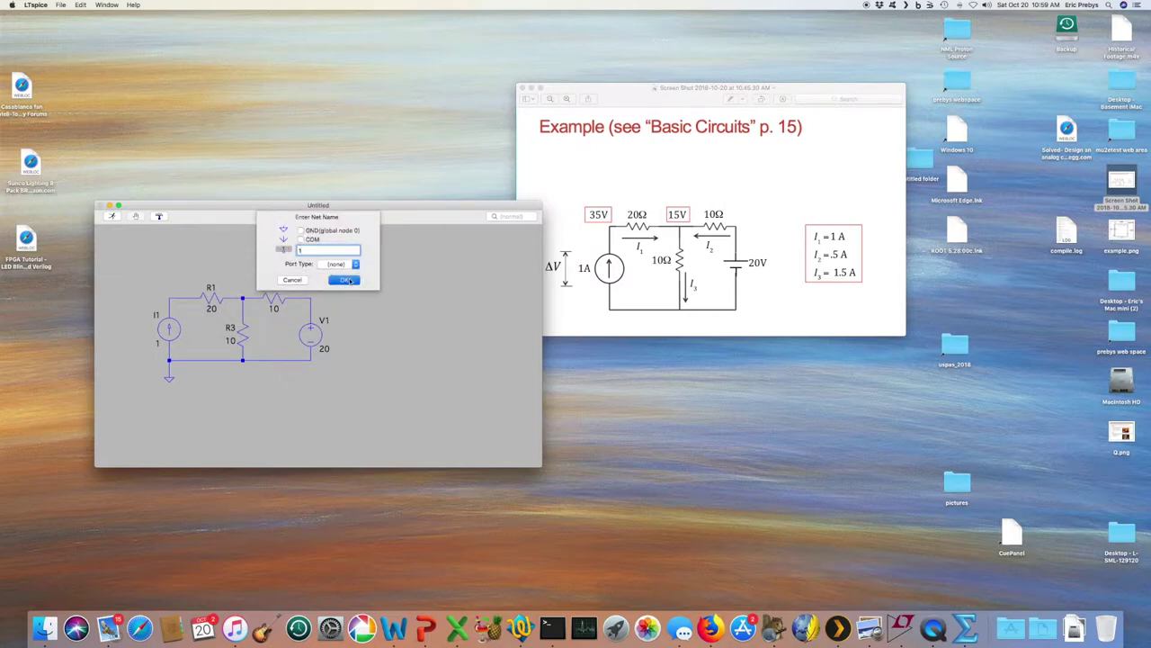
{"action": "right_click", "coordinate": [253, 302]}
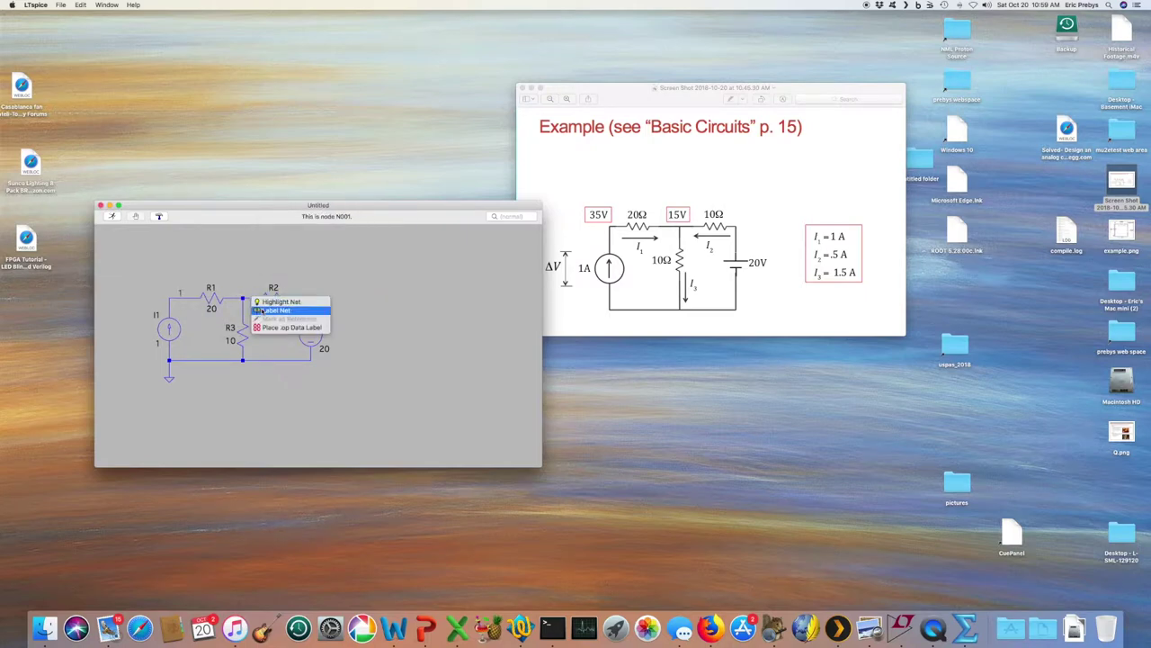
{"action": "left_click", "coordinate": [265, 312]}
{"action": "double_click", "coordinate": [325, 251]}
{"action": "type", "text": "2"}
{"action": "left_click", "coordinate": [344, 279]}
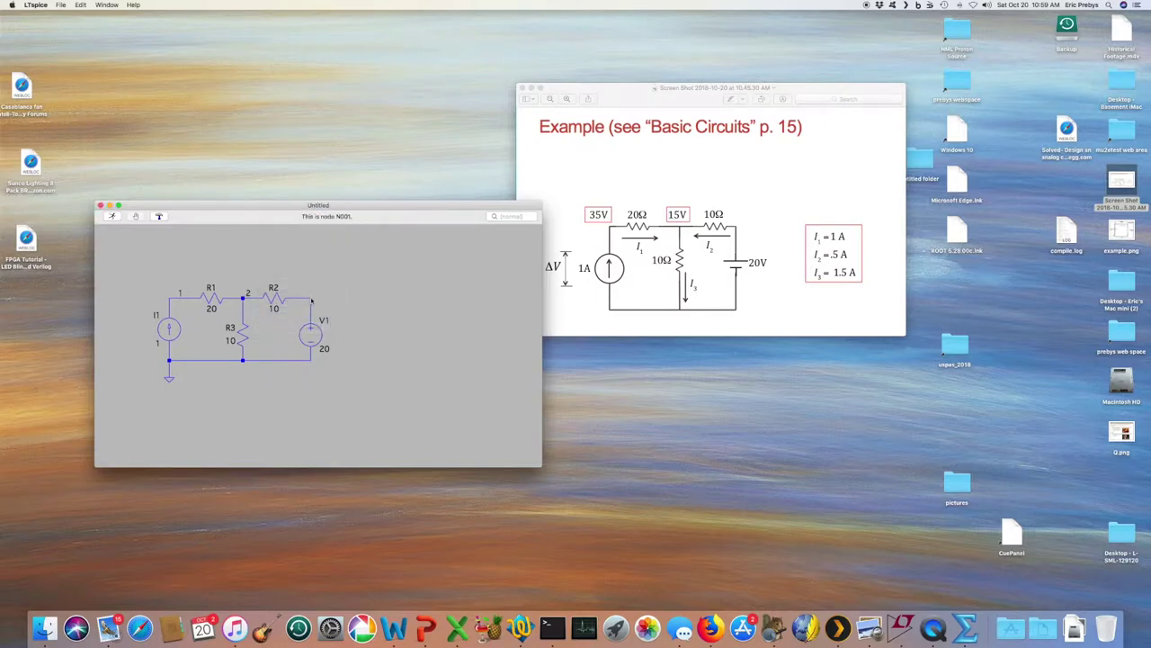
Step: Label the net between R2 and V1 as 3
{"action": "right_click", "coordinate": [310, 301]}
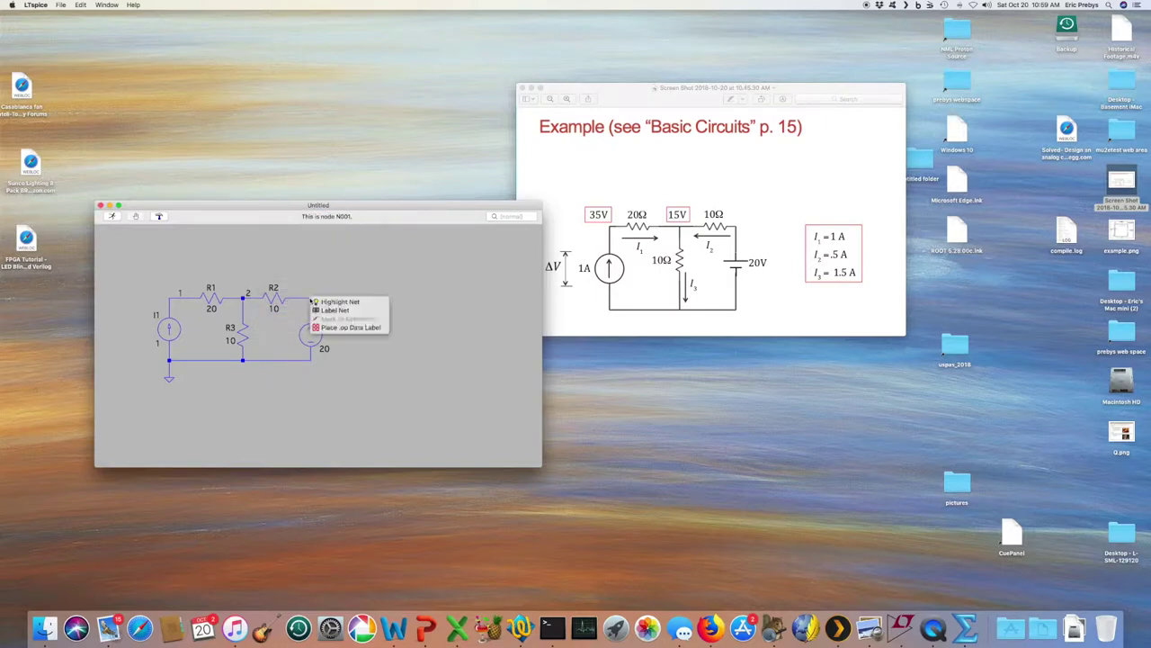
{"action": "left_click", "coordinate": [324, 312]}
{"action": "type", "text": "3"}
{"action": "left_click", "coordinate": [353, 281]}
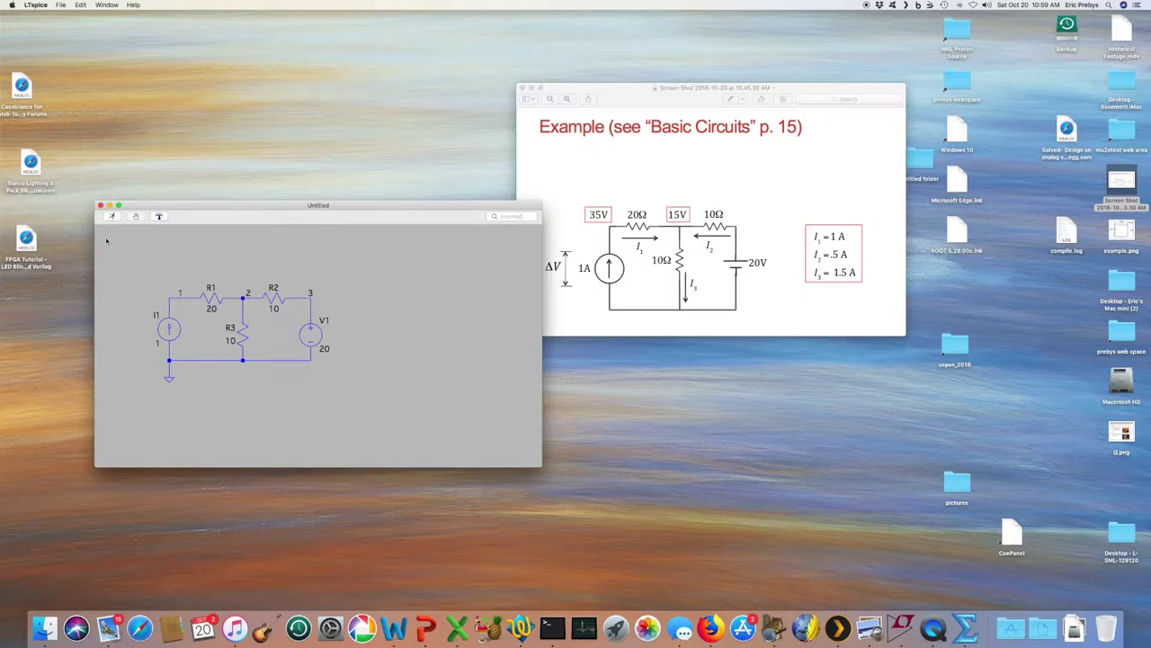
Step: Save the schematic under the name kirchoff
{"action": "left_click", "coordinate": [60, 5]}
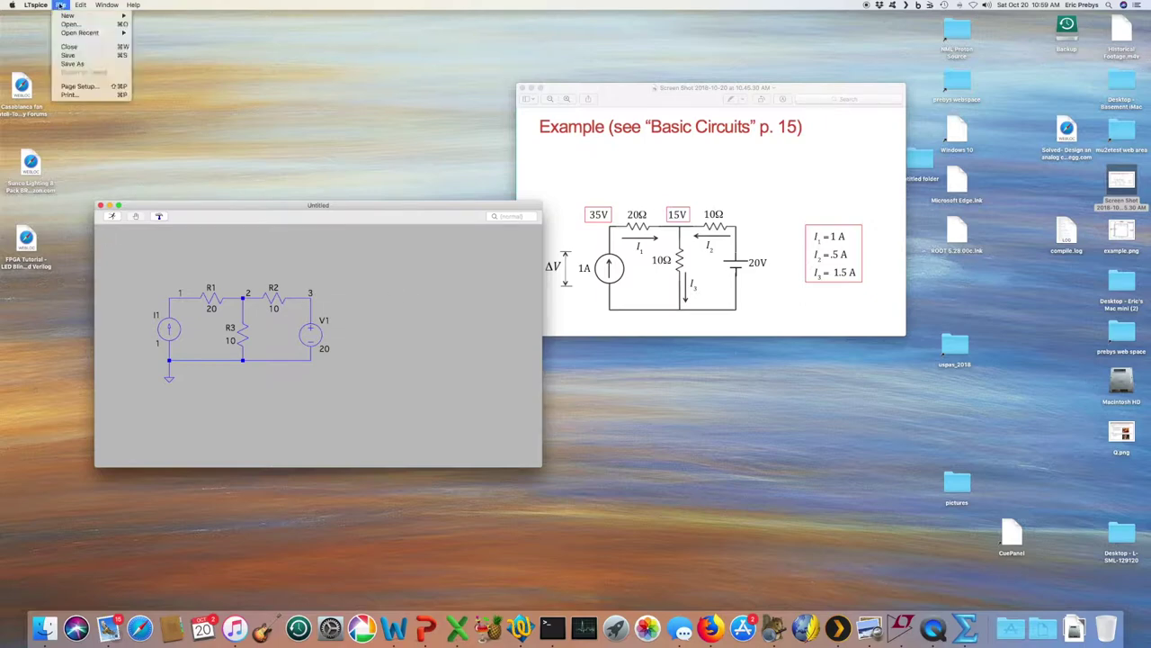
{"action": "left_click", "coordinate": [69, 64]}
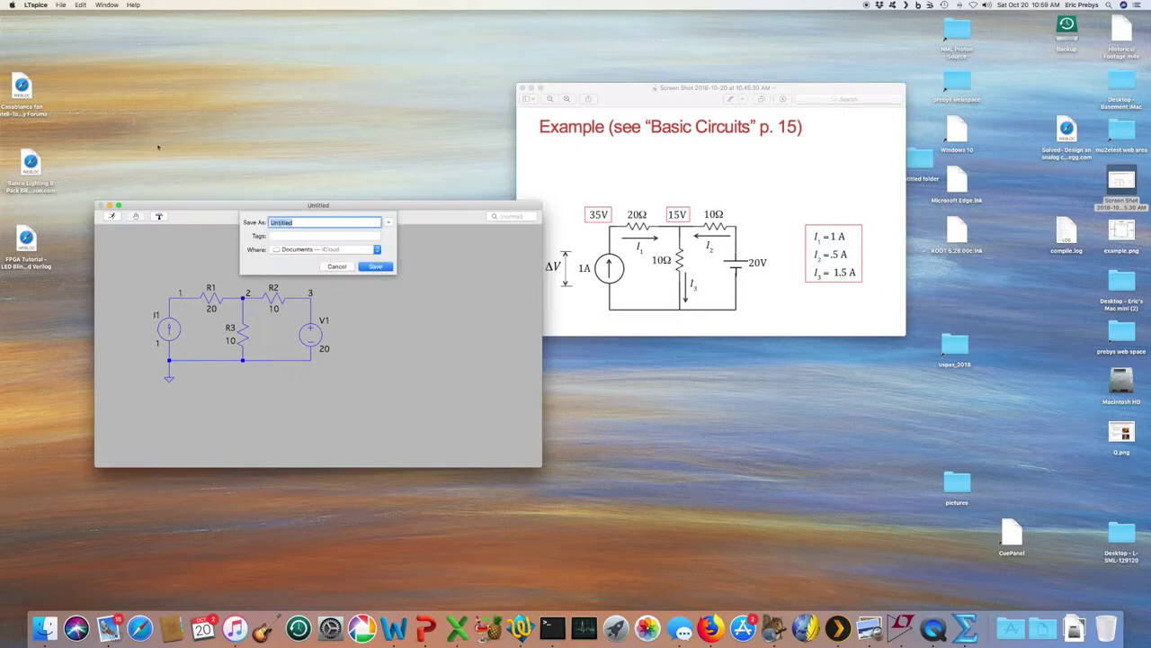
{"action": "type", "text": "sirchoff"}
{"action": "key", "text": "Return"}
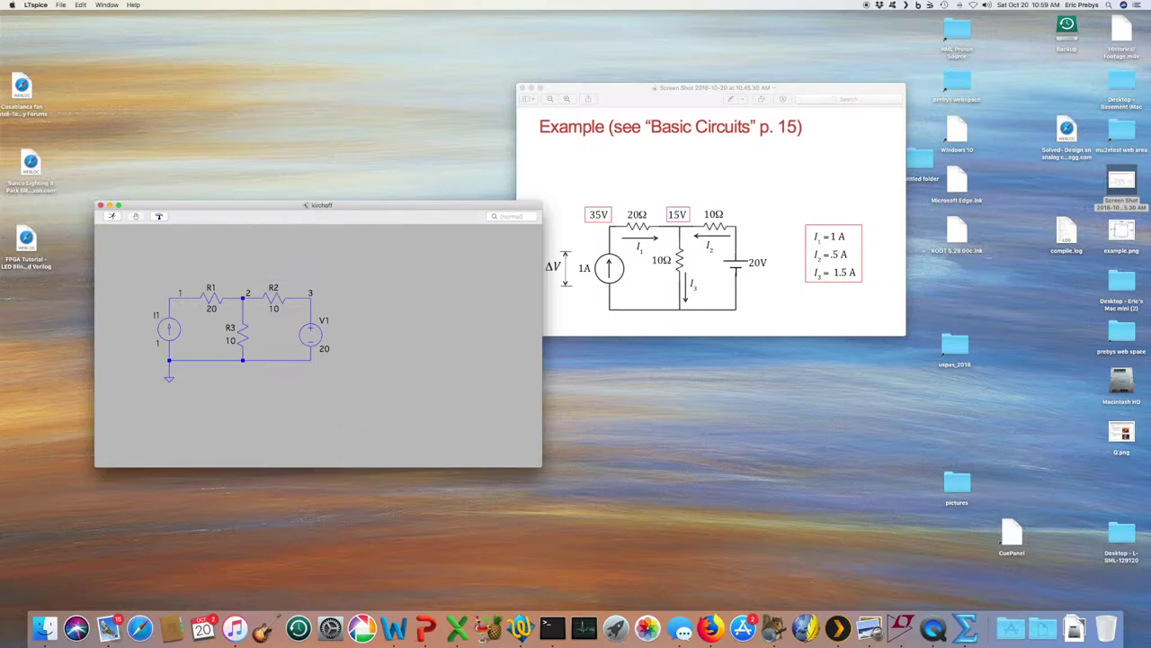
Step: Add a .op SPICE directive and place it in the empty area to the right of V1
{"action": "right_click", "coordinate": [356, 302]}
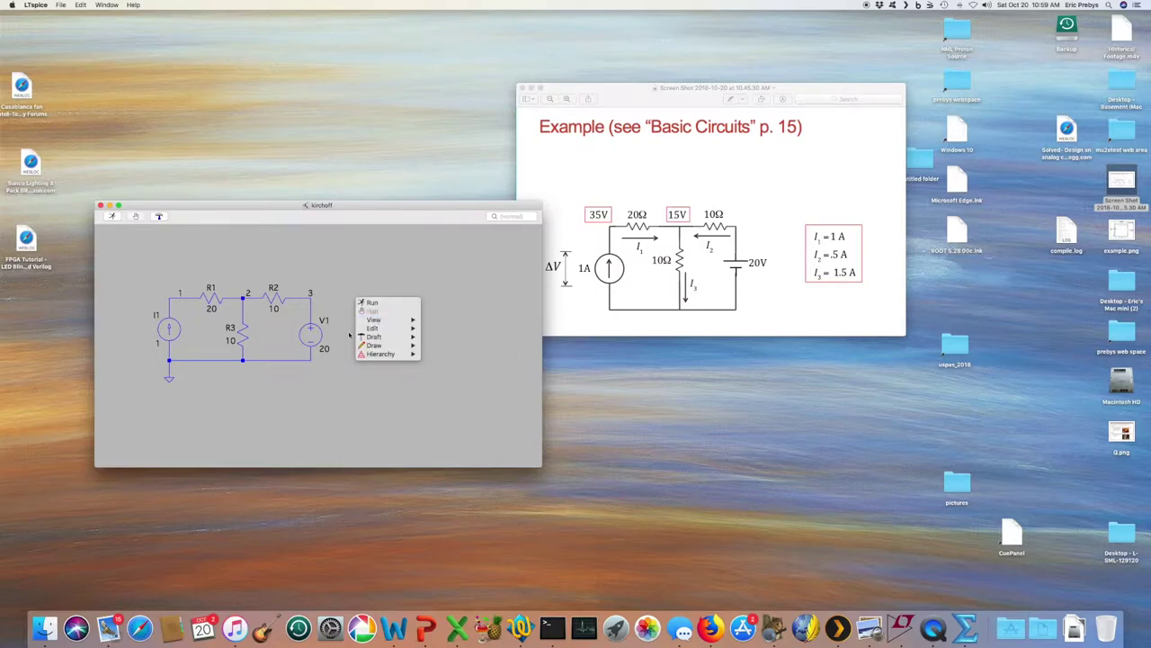
{"action": "mouse_move", "coordinate": [386, 340]}
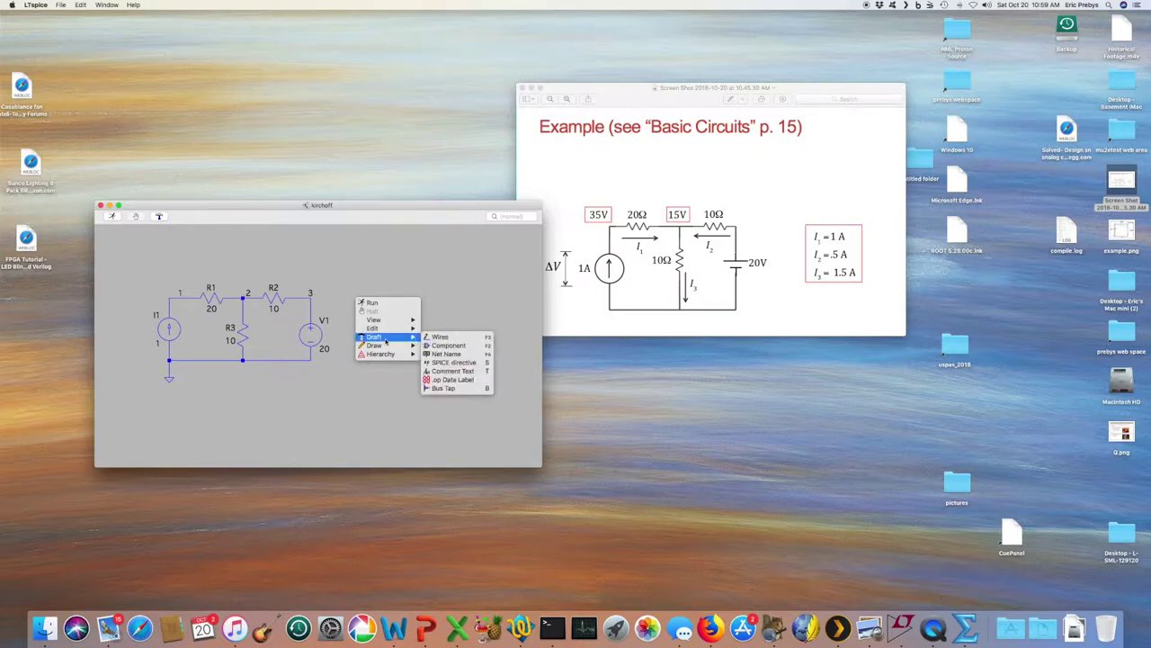
{"action": "left_click", "coordinate": [445, 363]}
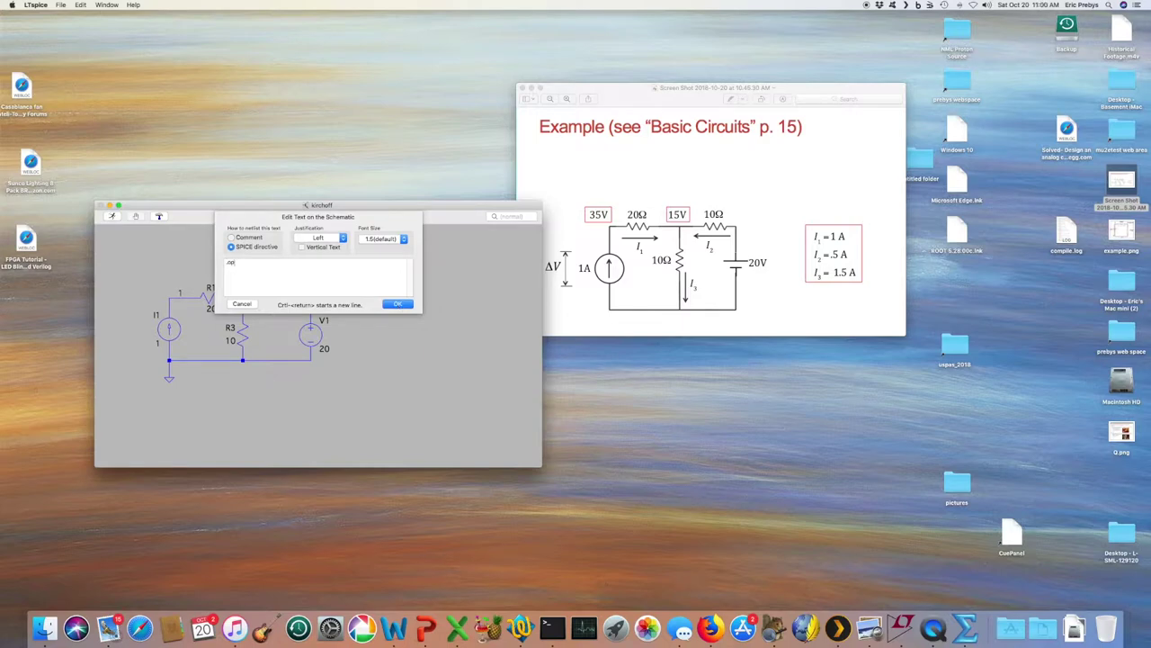
{"action": "left_click", "coordinate": [398, 304]}
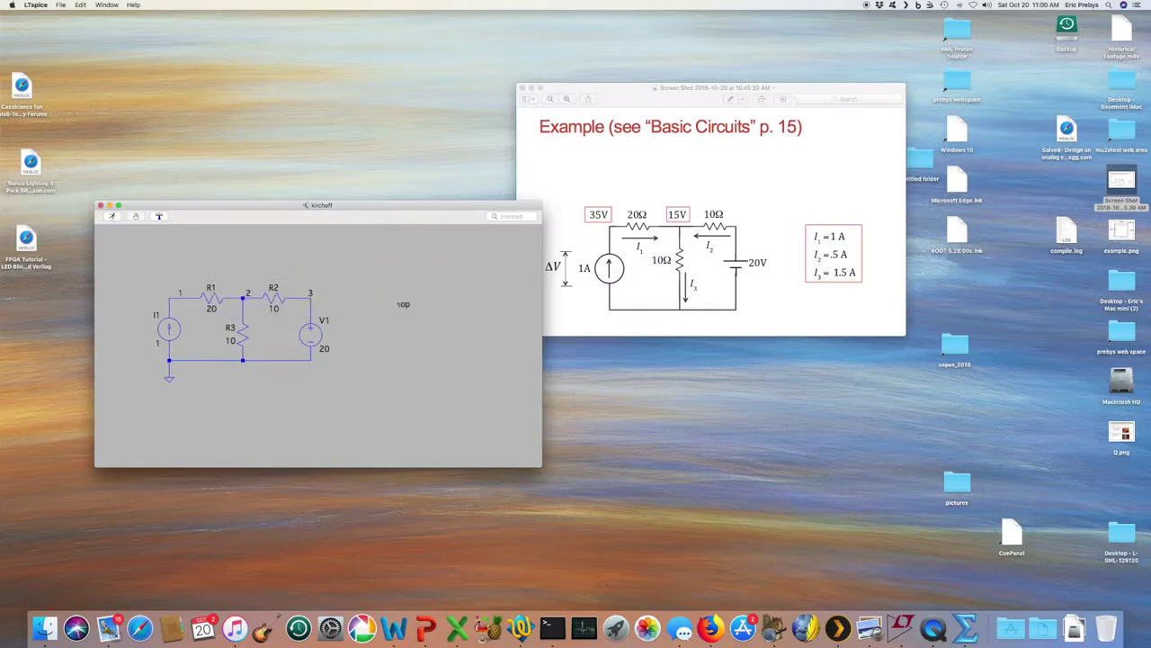
{"action": "left_click", "coordinate": [364, 305]}
Step: Run the operating point simulation and move the waveform window below the circuit so the schematic is uncovered
{"action": "left_click", "coordinate": [59, 6]}
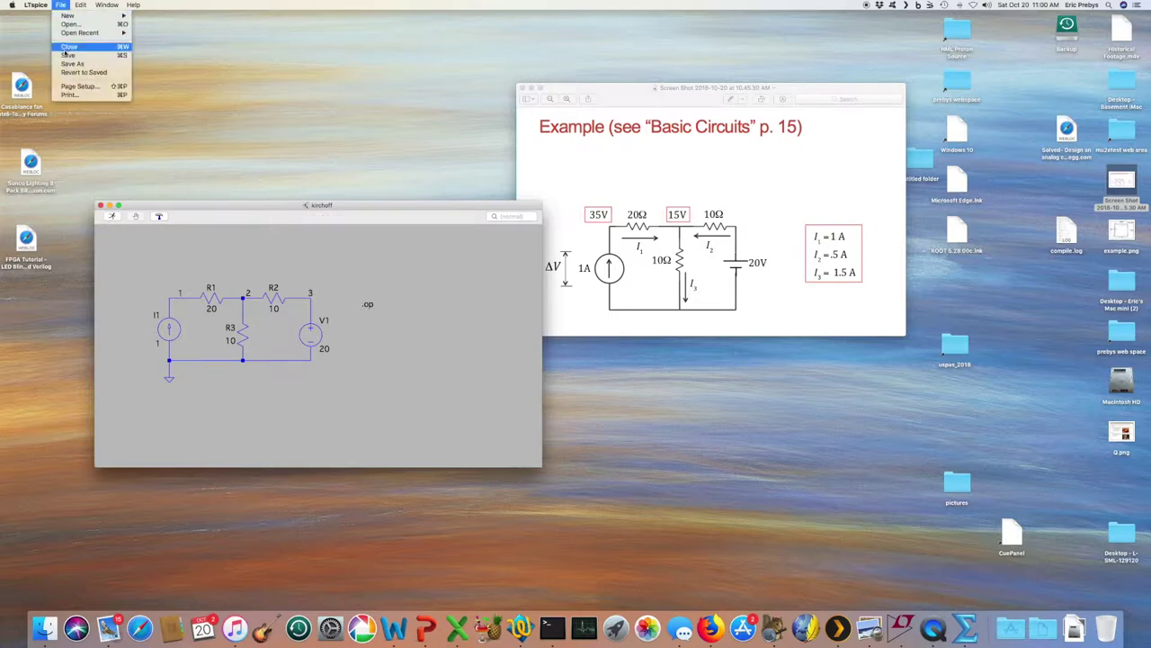
{"action": "left_click", "coordinate": [89, 190]}
{"action": "left_click", "coordinate": [111, 218]}
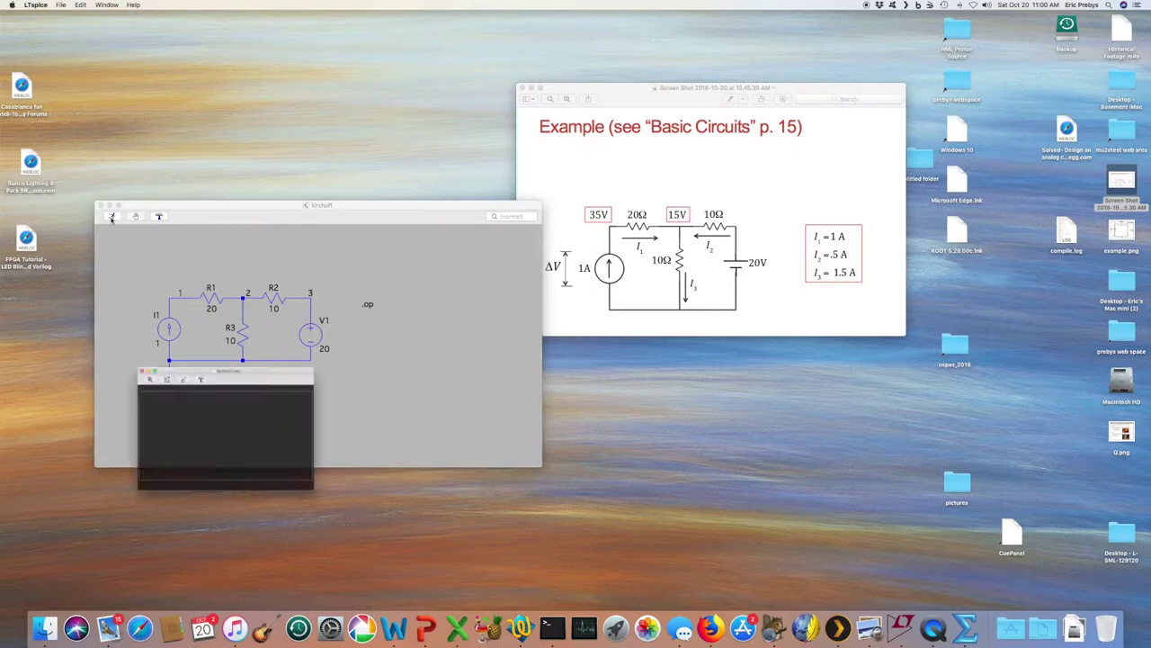
{"action": "left_click_drag", "start_coordinate": [273, 354], "coordinate": [283, 461]}
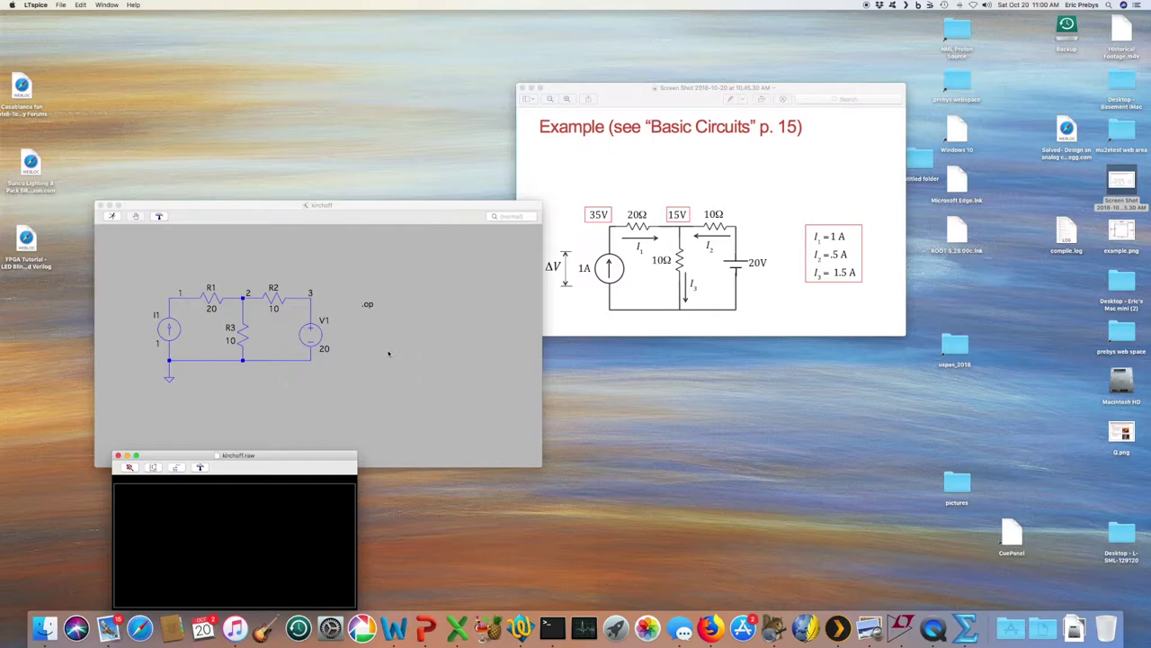
Step: Open the SPICE error log from the schematic to read the operating point voltages and currents
{"action": "right_click", "coordinate": [389, 354]}
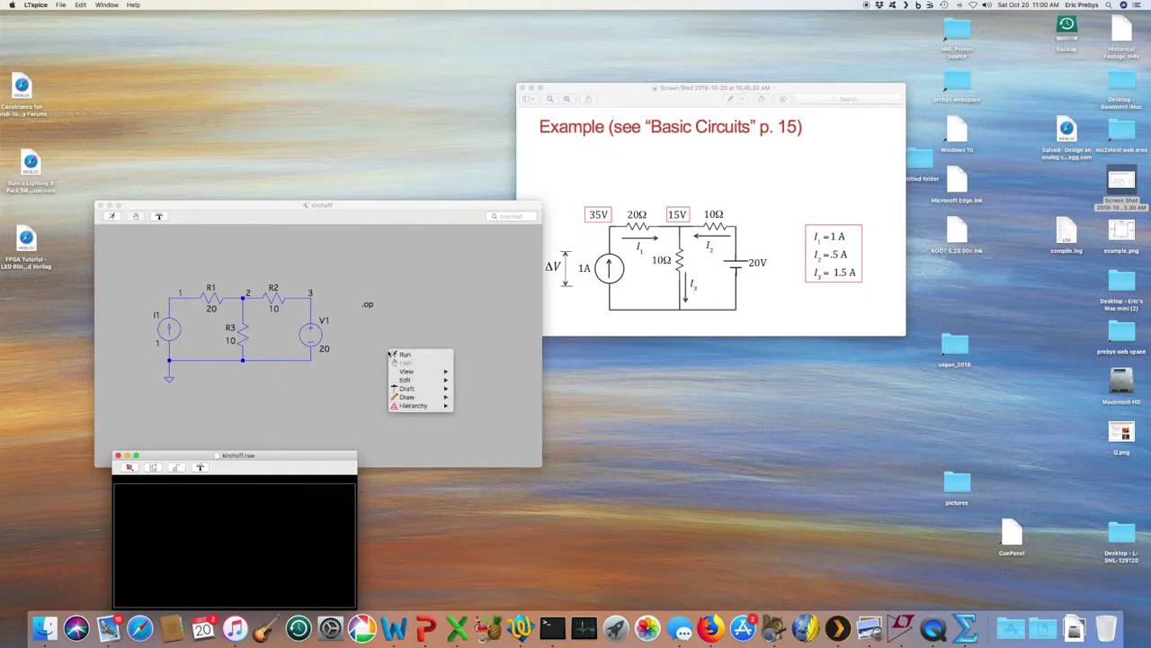
{"action": "mouse_move", "coordinate": [403, 371]}
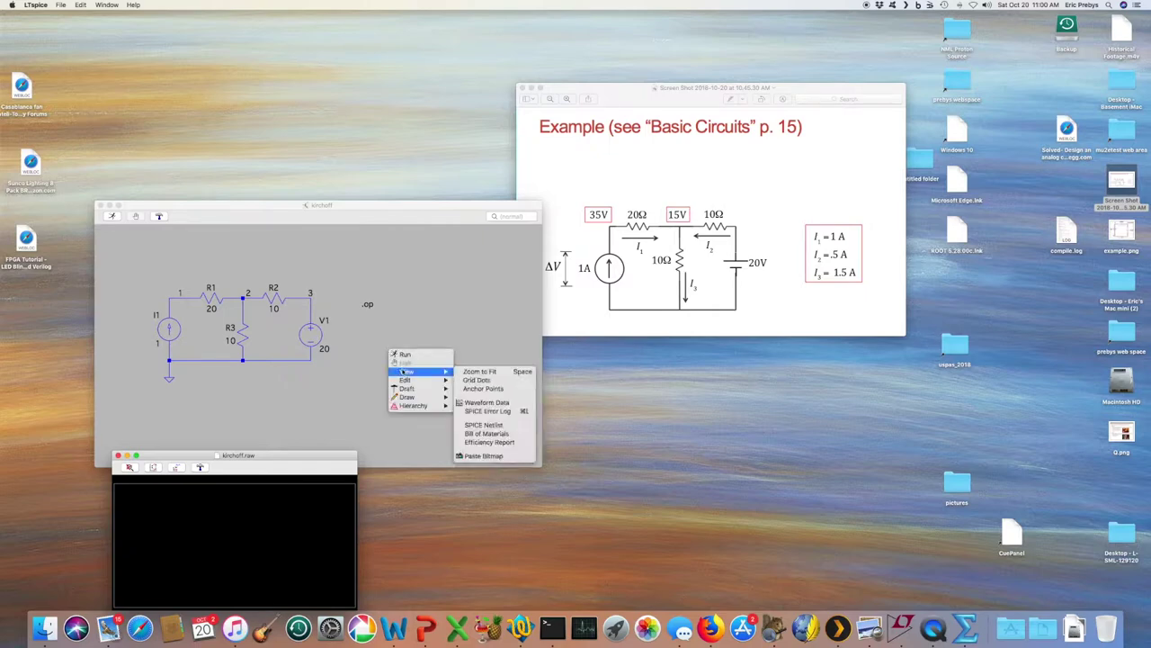
{"action": "left_click", "coordinate": [477, 411]}
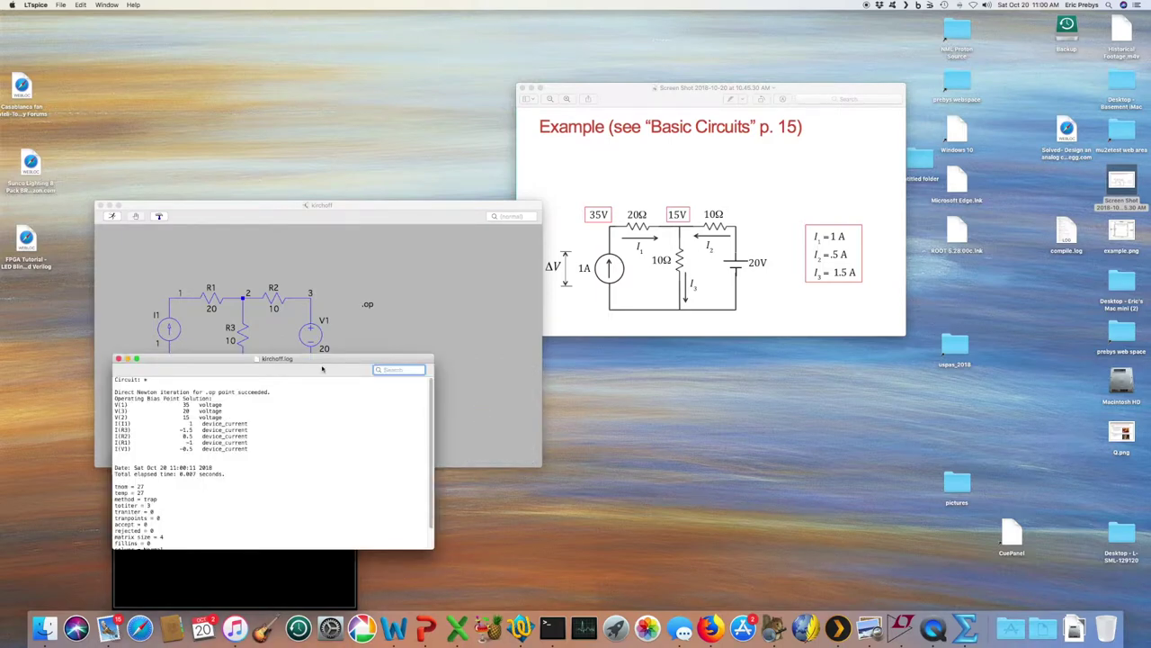
Step: Move the error log below the example image, and open the circuit's SPICE netlist in the area above the schematic
{"action": "left_click_drag", "start_coordinate": [322, 368], "coordinate": [759, 357]}
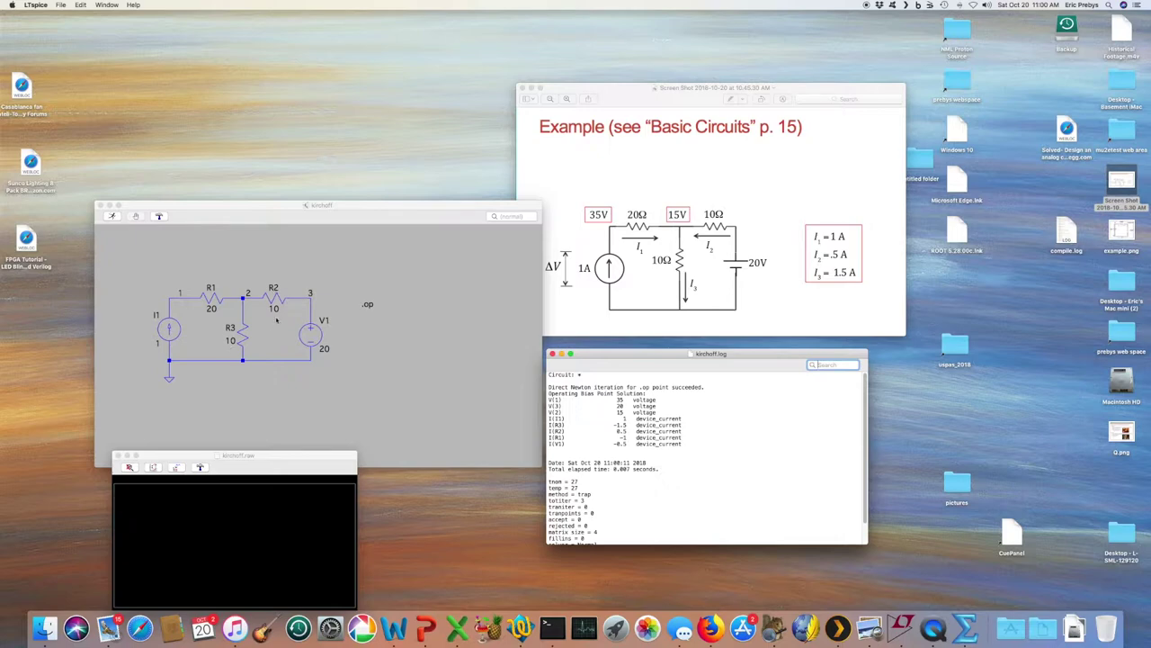
{"action": "right_click", "coordinate": [404, 257]}
{"action": "mouse_move", "coordinate": [427, 274]}
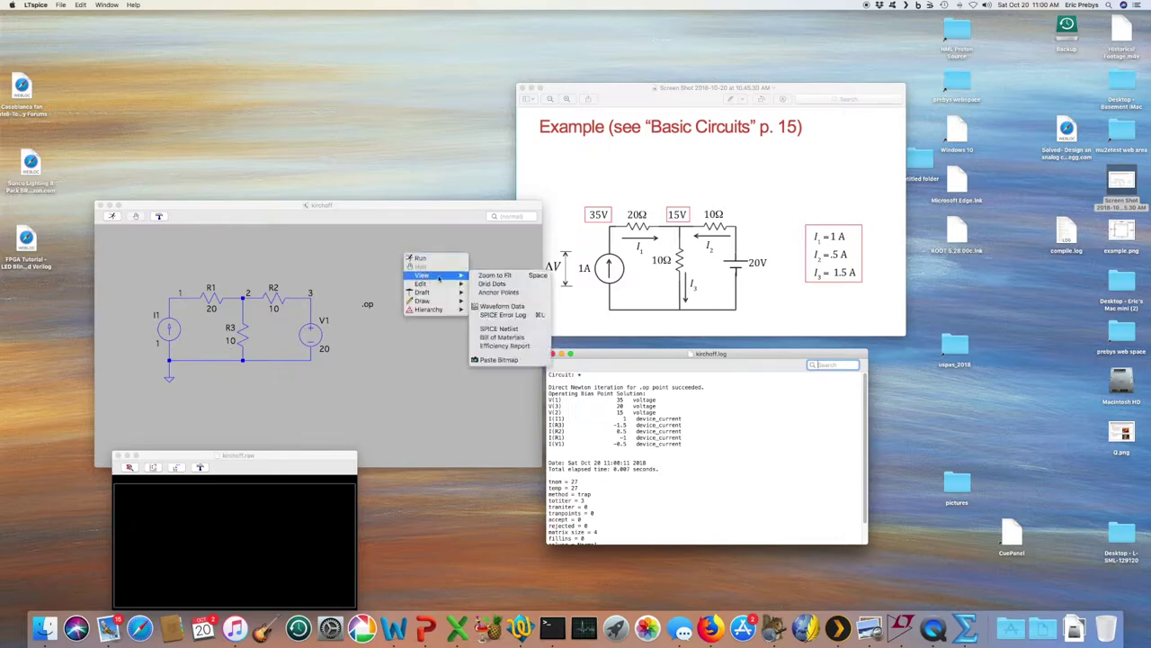
{"action": "left_click", "coordinate": [500, 329]}
{"action": "left_click_drag", "start_coordinate": [306, 366], "coordinate": [420, 79]}
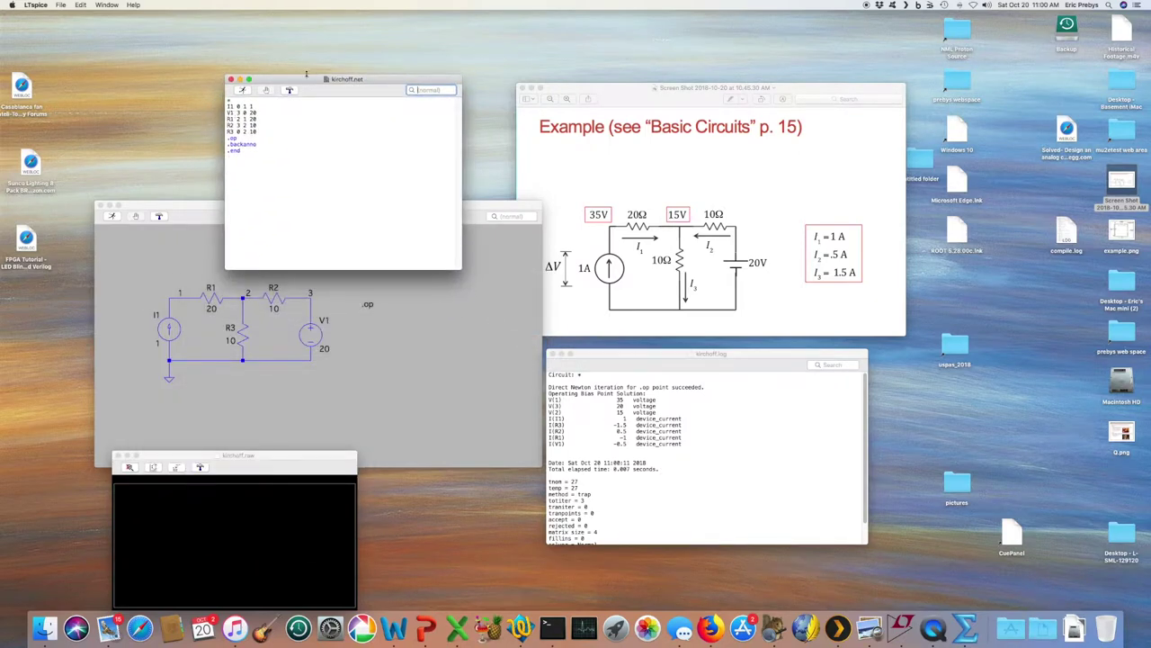
{"action": "left_click_drag", "start_coordinate": [300, 79], "coordinate": [302, 66]}
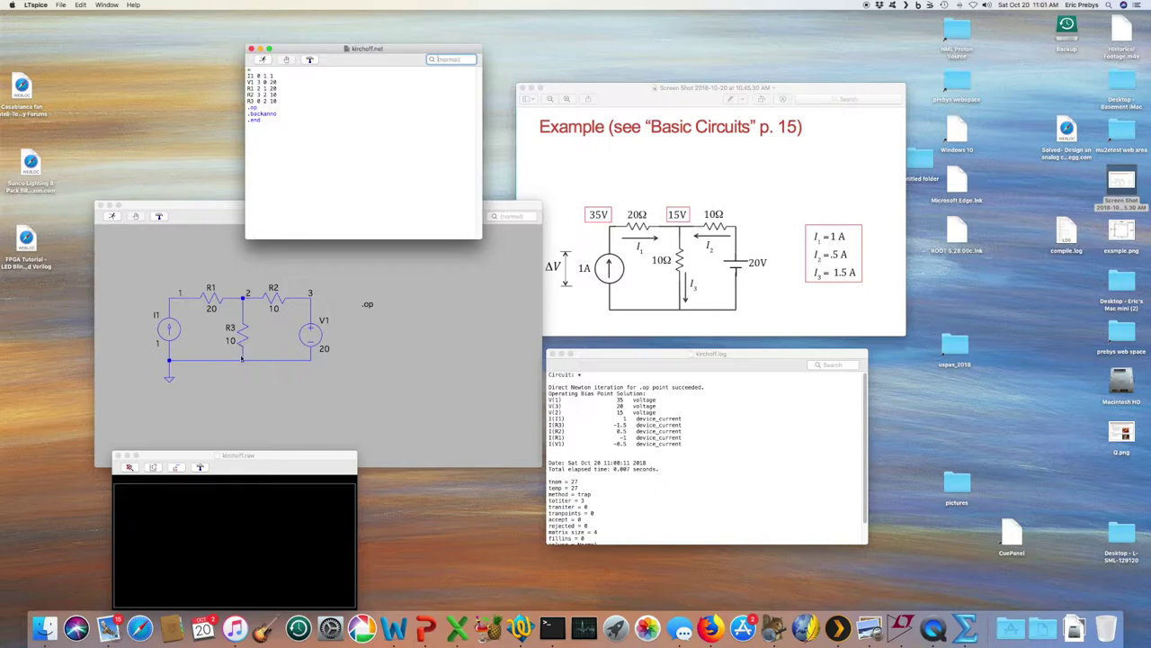
Step: Close the netlist and error log, then place the waveform window below the example image and enlarge it
{"action": "left_click", "coordinate": [266, 101]}
{"action": "left_click", "coordinate": [251, 50]}
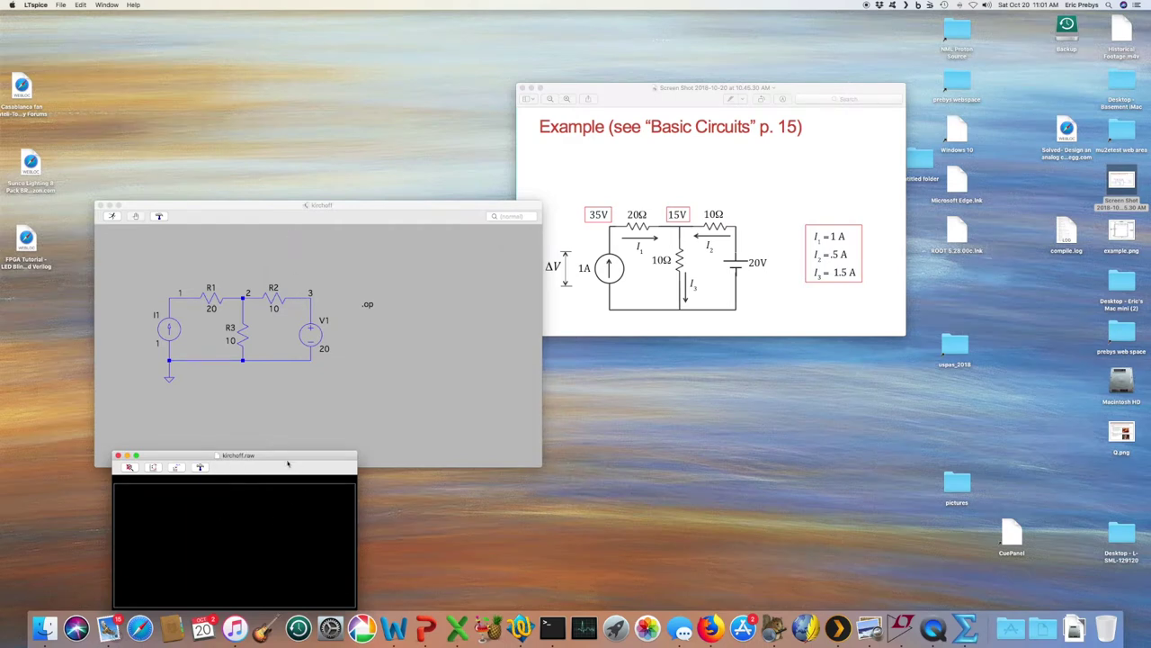
{"action": "left_click_drag", "start_coordinate": [287, 460], "coordinate": [723, 350]}
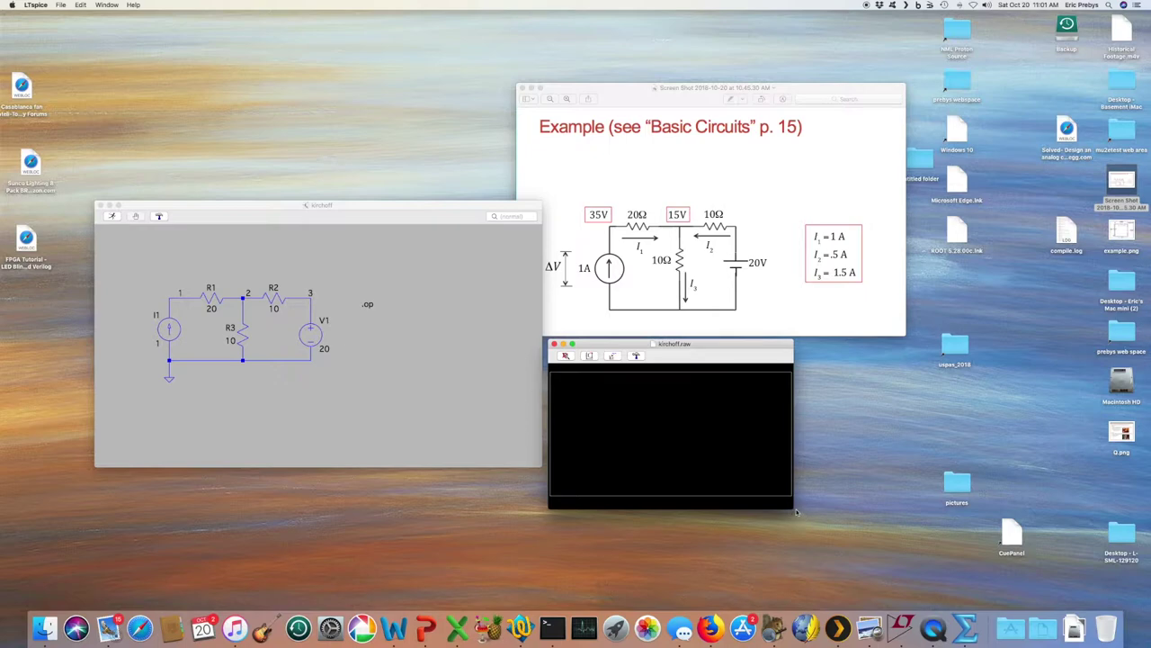
{"action": "left_click_drag", "start_coordinate": [789, 506], "coordinate": [895, 562]}
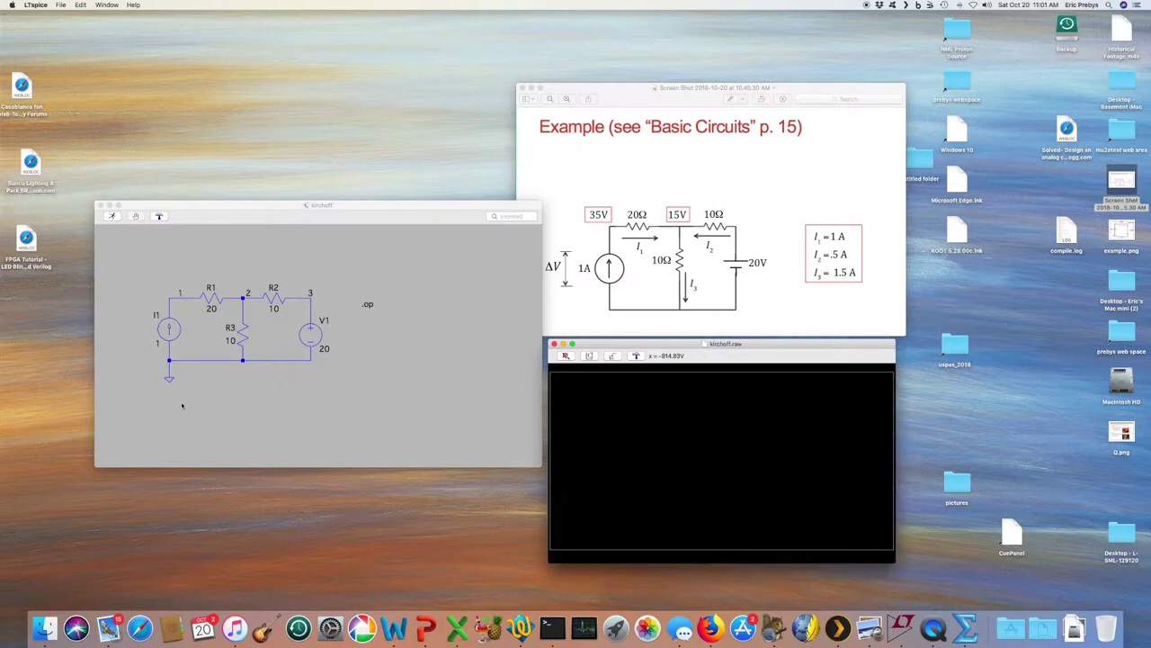
Step: Plot the voltage at node 1 from the schematic, followed by the currents through R1, R3 and R2
{"action": "left_click", "coordinate": [186, 296]}
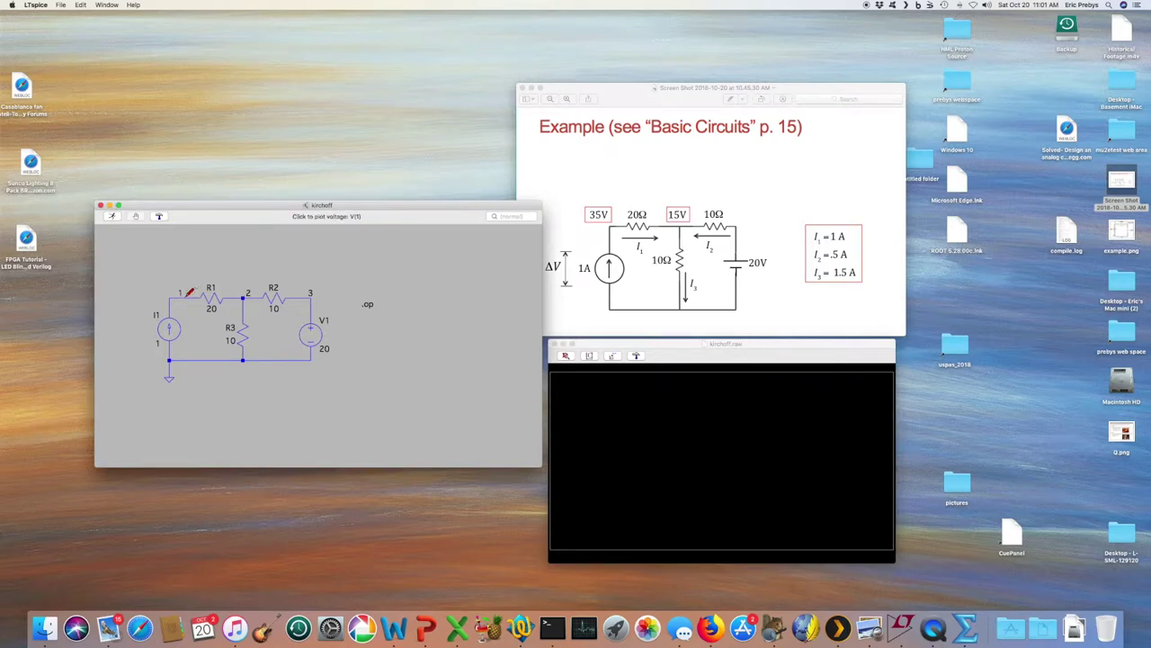
{"action": "left_click", "coordinate": [187, 295]}
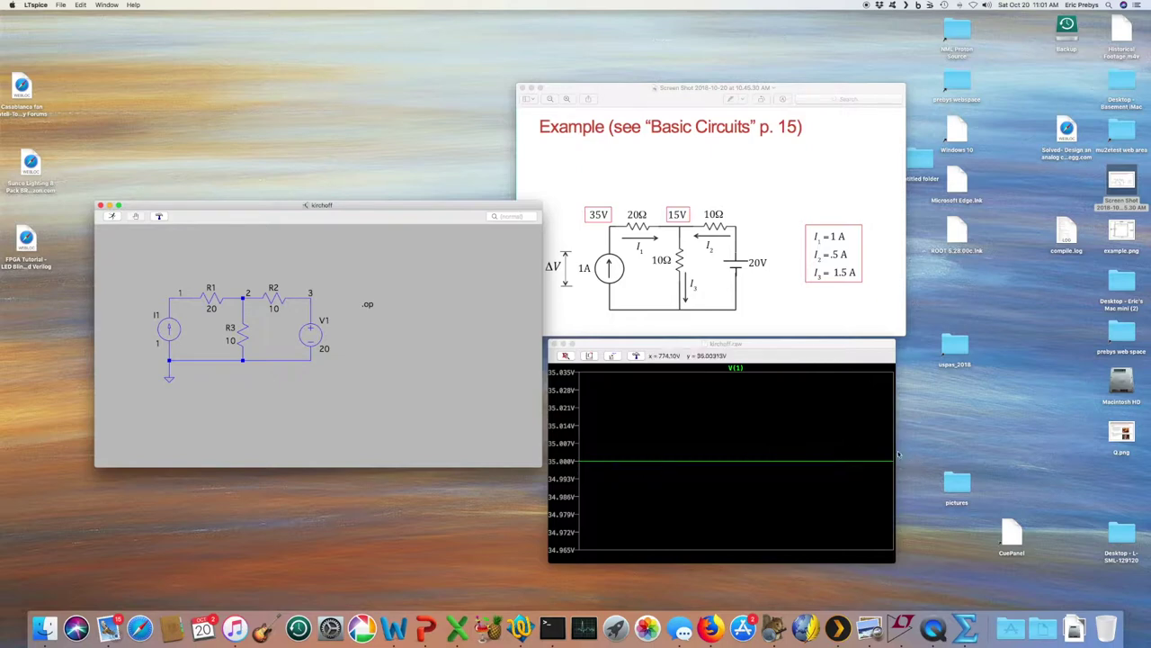
{"action": "left_click", "coordinate": [213, 296]}
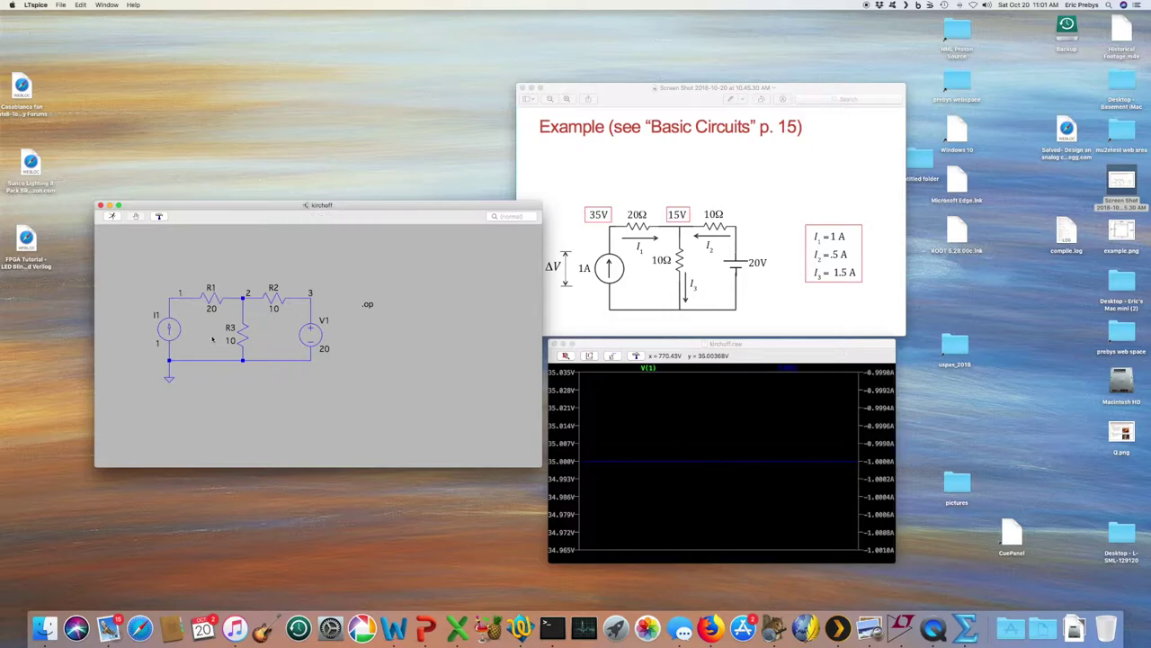
{"action": "left_click", "coordinate": [210, 297]}
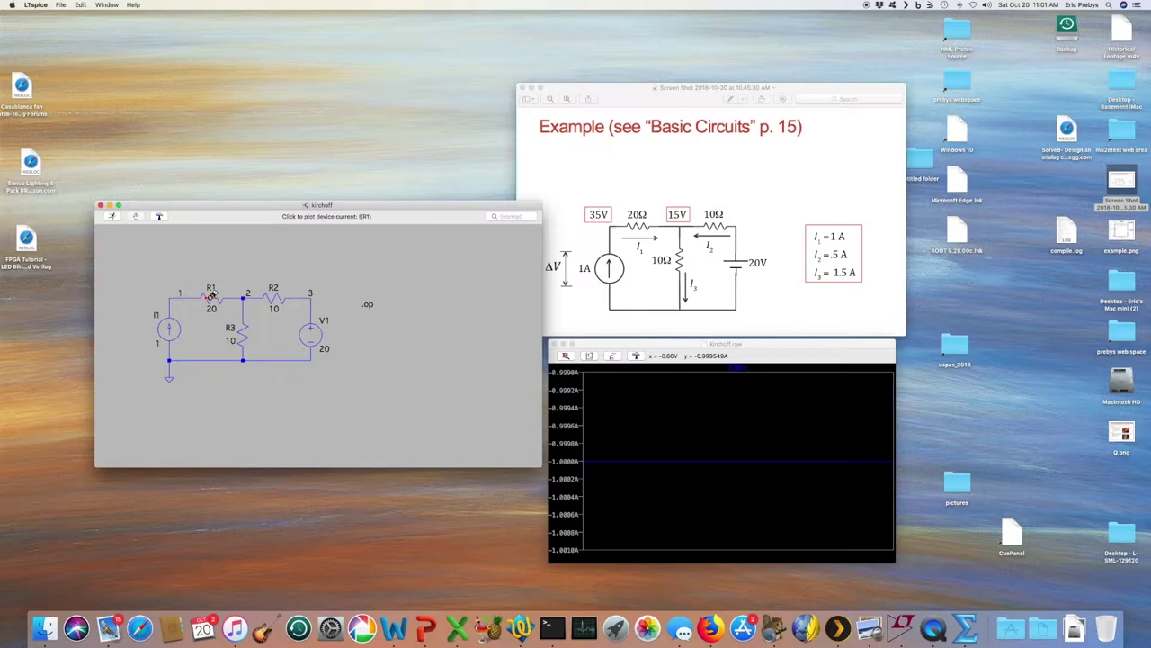
{"action": "left_click", "coordinate": [242, 333]}
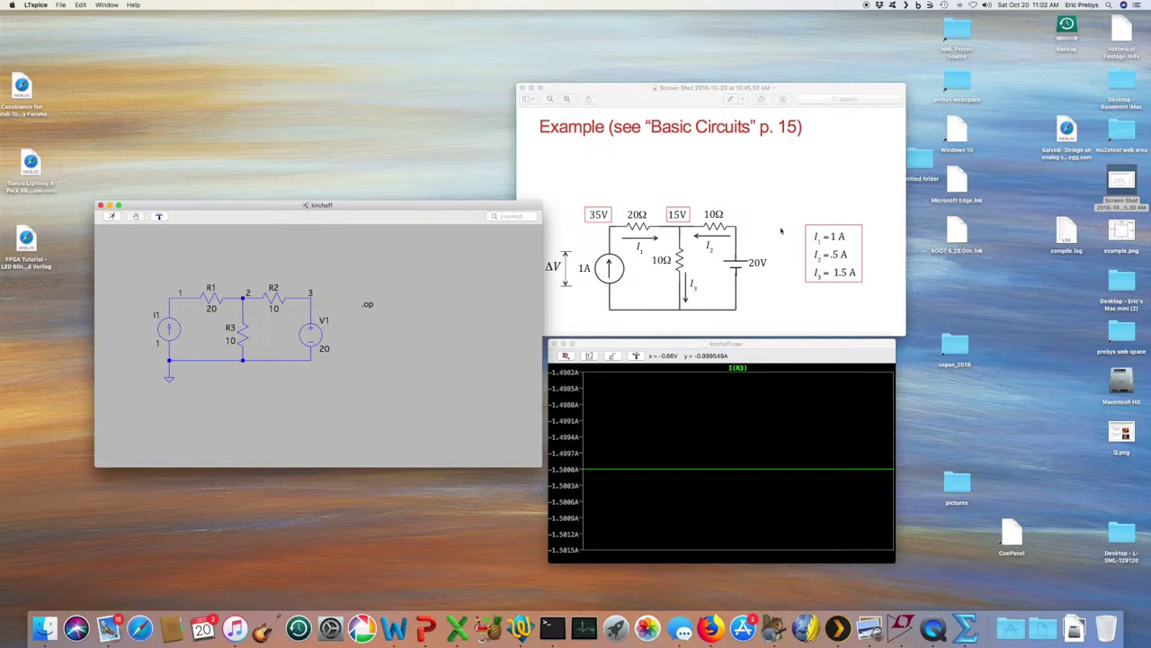
{"action": "left_click", "coordinate": [278, 295]}
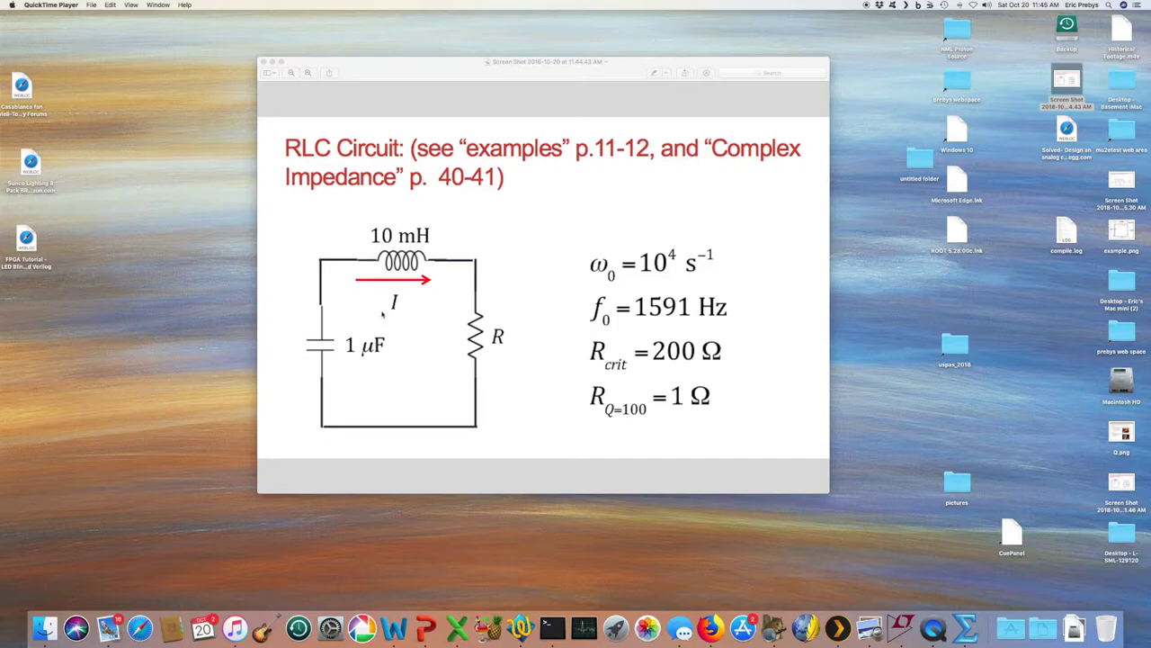
Step: Shrink the RLC circuit reference image and move it to the upper-right part of the desktop
{"action": "left_click_drag", "start_coordinate": [332, 65], "coordinate": [469, 31]}
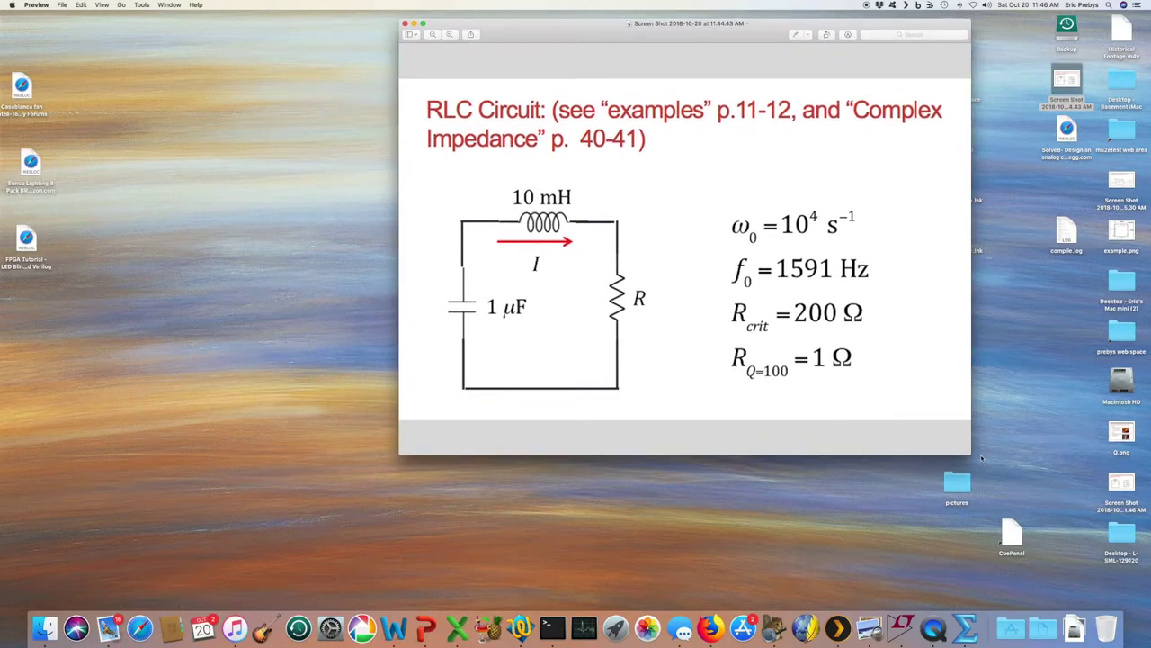
{"action": "left_click_drag", "start_coordinate": [970, 454], "coordinate": [720, 293]}
{"action": "left_click_drag", "start_coordinate": [655, 24], "coordinate": [972, 31]}
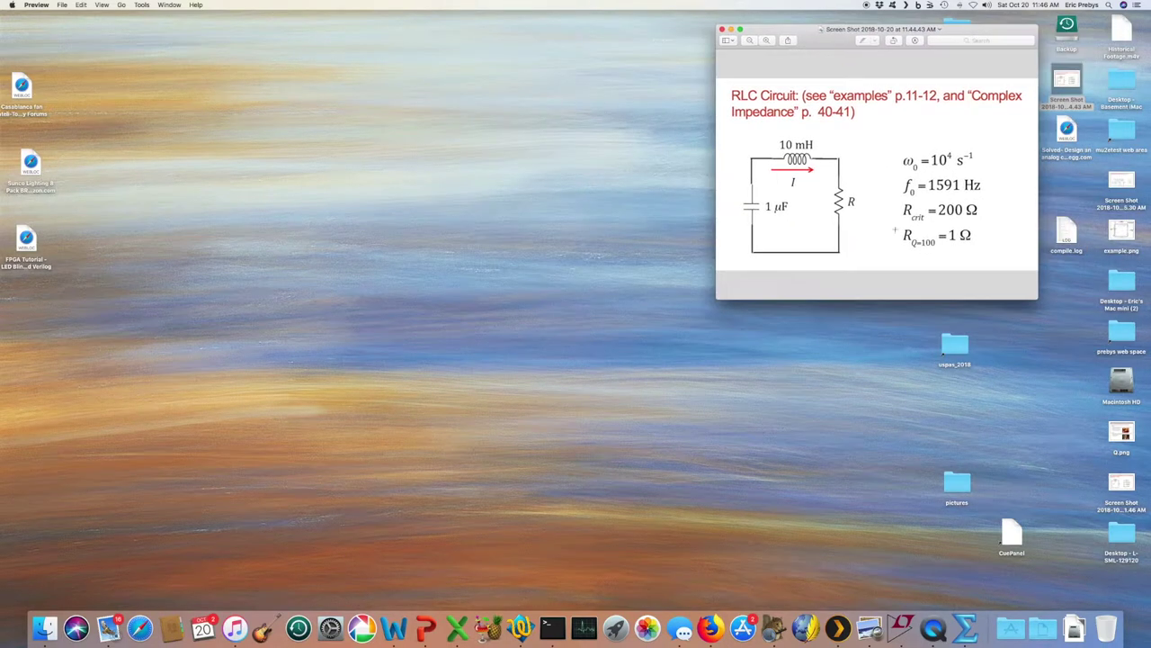
Step: Switch to LTspice, start a blank schematic, and enlarge its window beside the RLC reference image
{"action": "left_click", "coordinate": [901, 627]}
{"action": "left_click", "coordinate": [598, 227]}
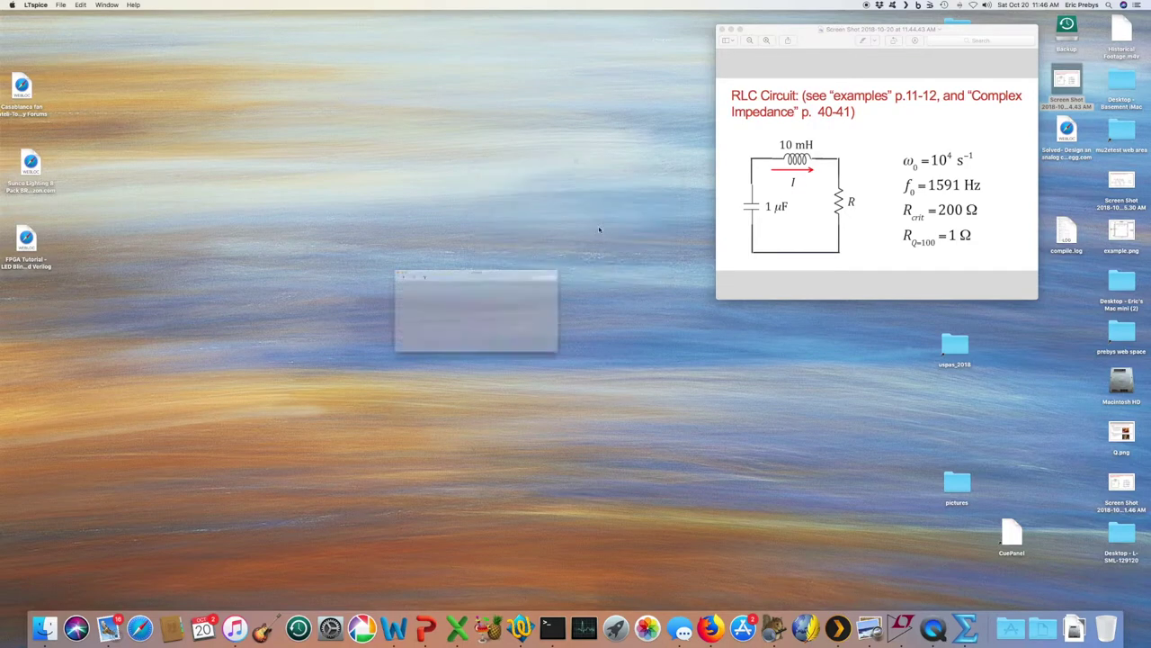
{"action": "left_click_drag", "start_coordinate": [341, 344], "coordinate": [306, 90]}
{"action": "left_click_drag", "start_coordinate": [415, 262], "coordinate": [627, 514]}
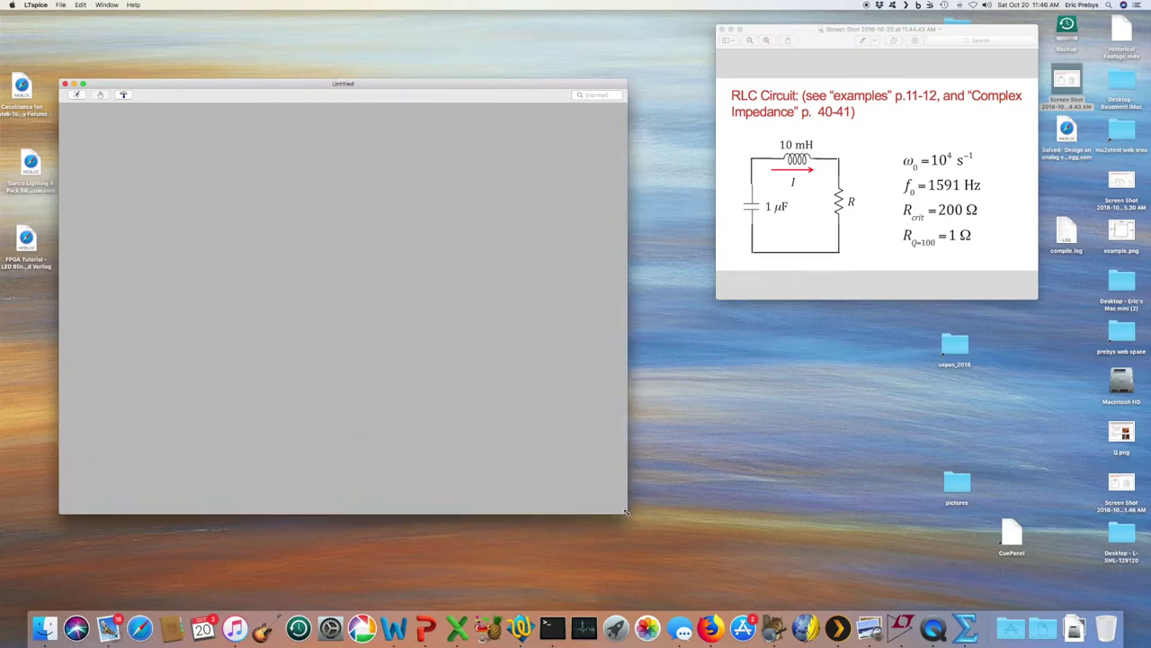
Step: Place a vertical capacitor C1 in the left part of the blank schematic
{"action": "right_click", "coordinate": [160, 180]}
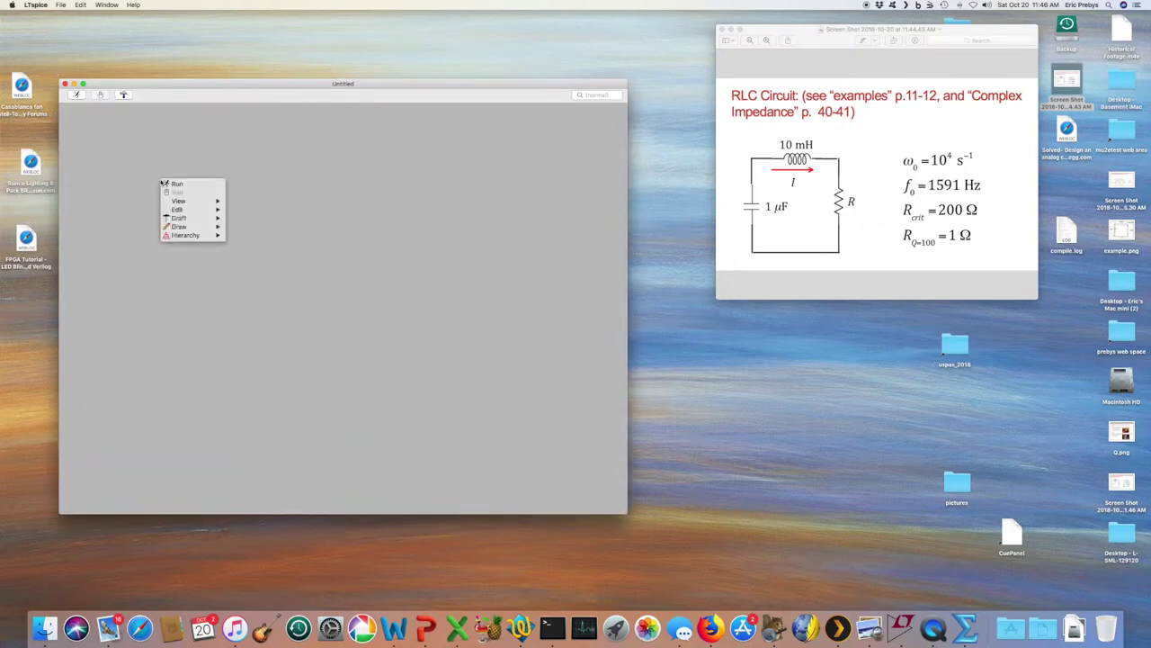
{"action": "mouse_move", "coordinate": [198, 221]}
{"action": "left_click", "coordinate": [252, 226]}
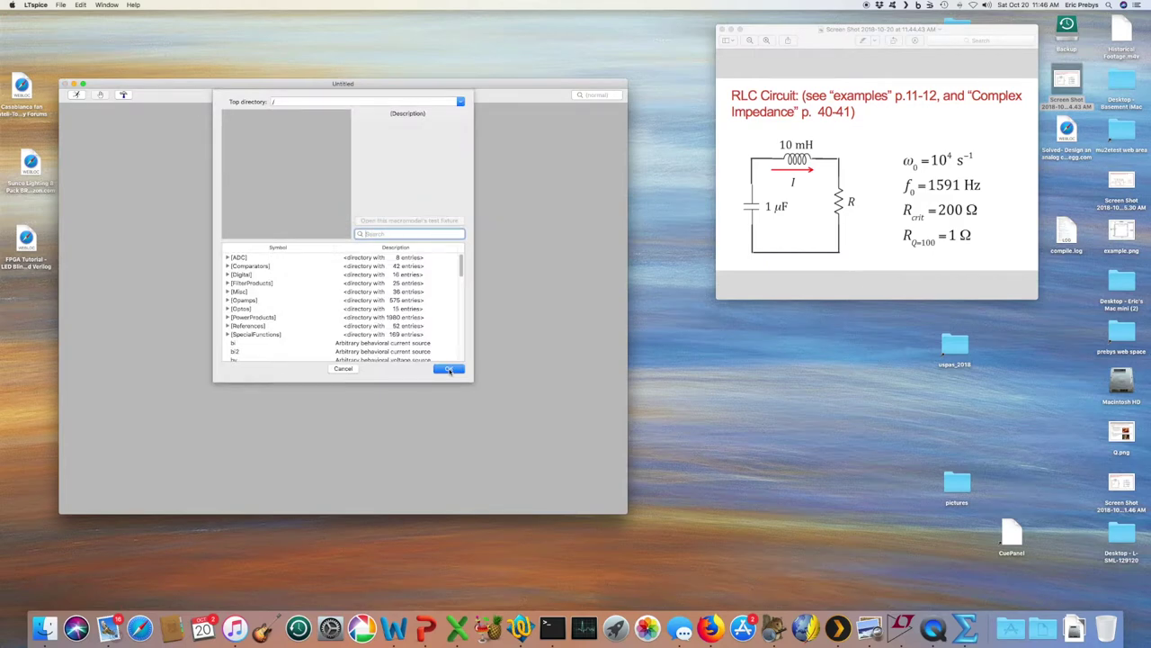
{"action": "type", "text": "c"}
{"action": "left_click", "coordinate": [453, 370]}
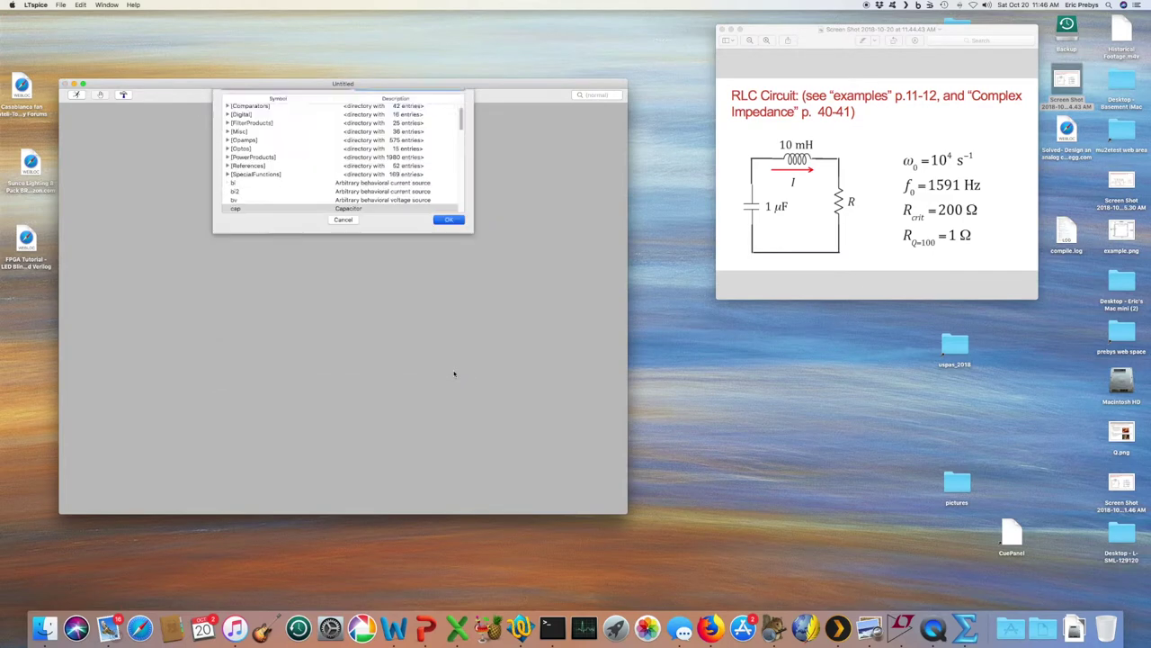
{"action": "left_click", "coordinate": [204, 271]}
{"action": "right_click", "coordinate": [347, 246]}
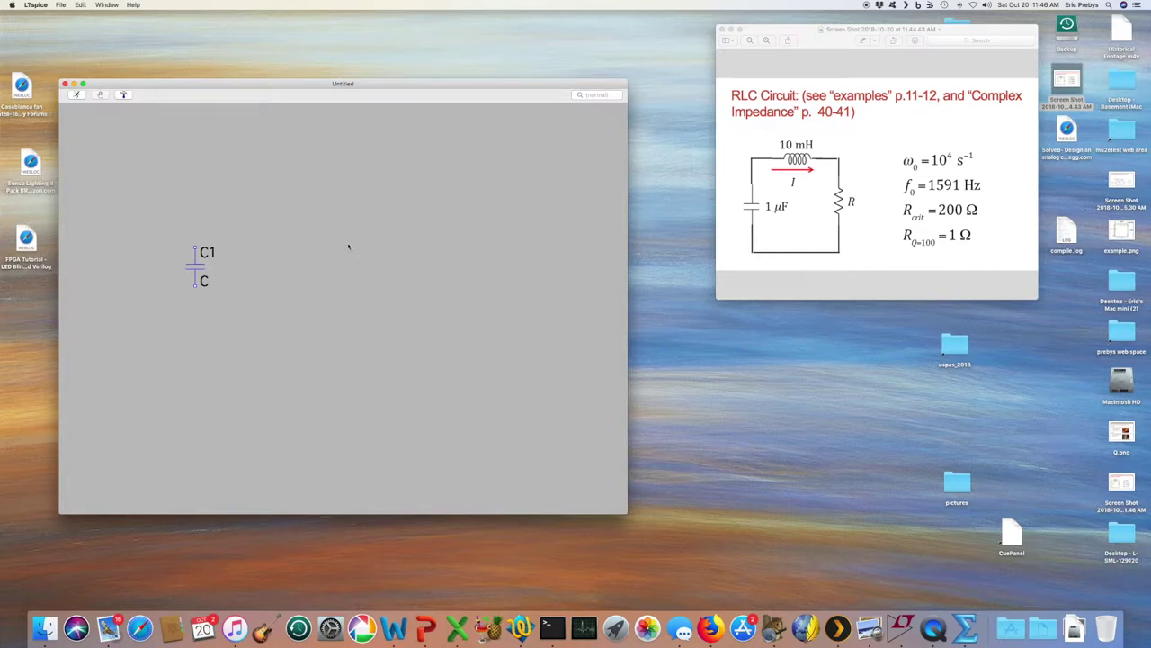
Step: Add an inductor L1, rotated to horizontal, above and to the right of C1
{"action": "right_click", "coordinate": [350, 245]}
{"action": "mouse_move", "coordinate": [374, 283]}
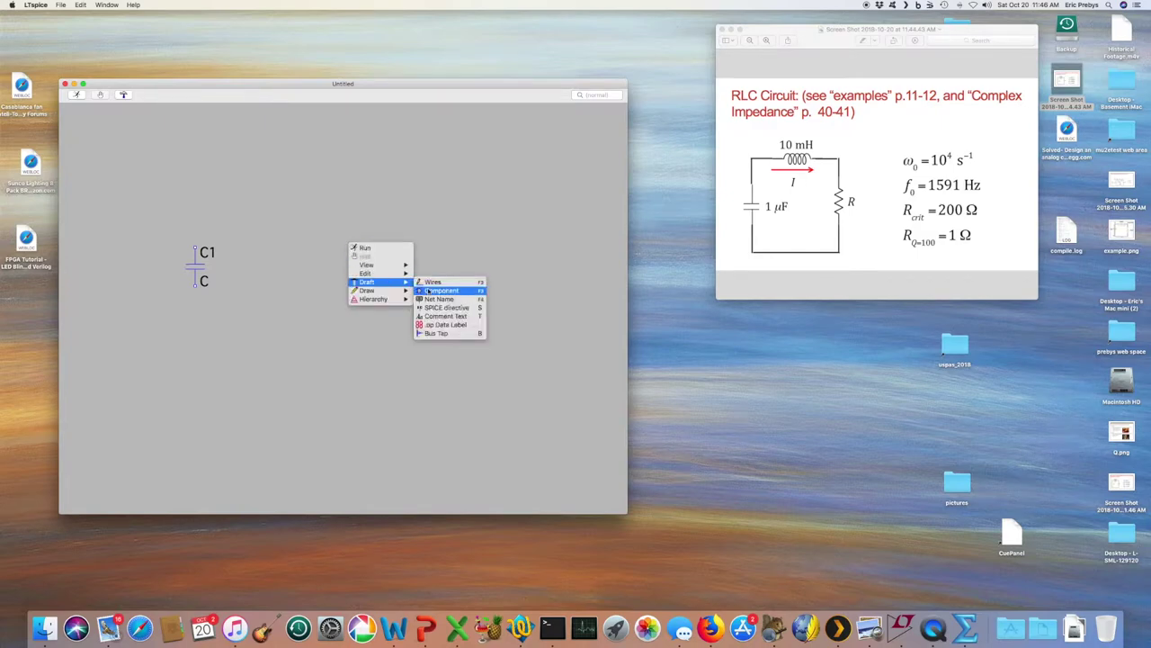
{"action": "left_click", "coordinate": [432, 291]}
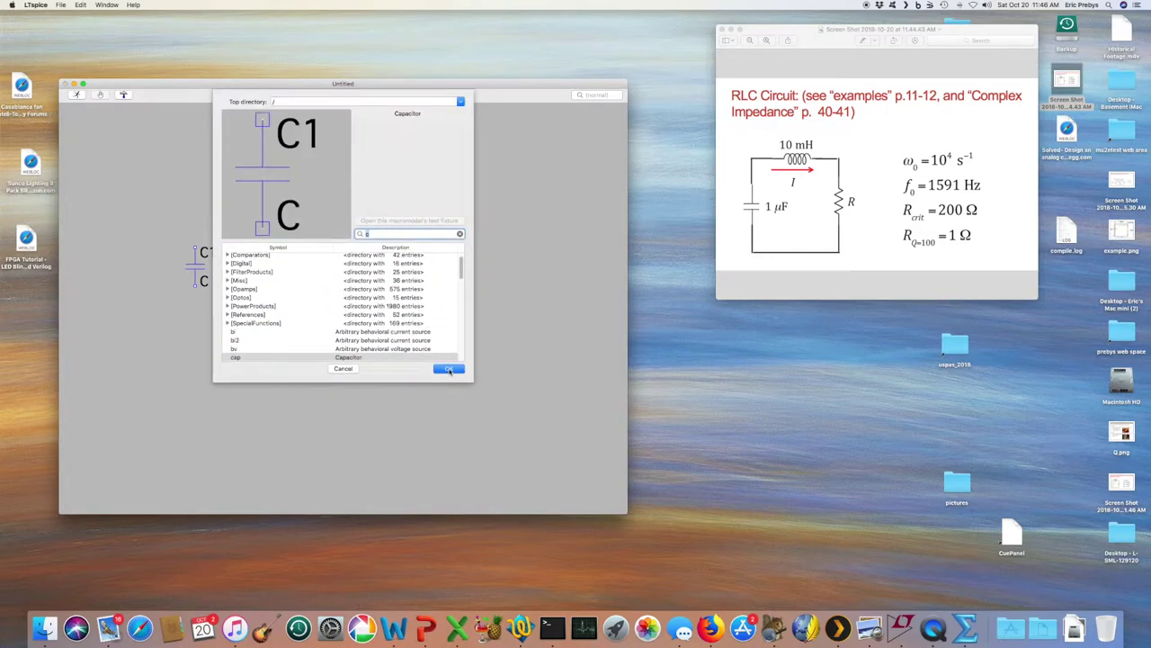
{"action": "type", "text": "in"}
{"action": "left_click", "coordinate": [449, 368]}
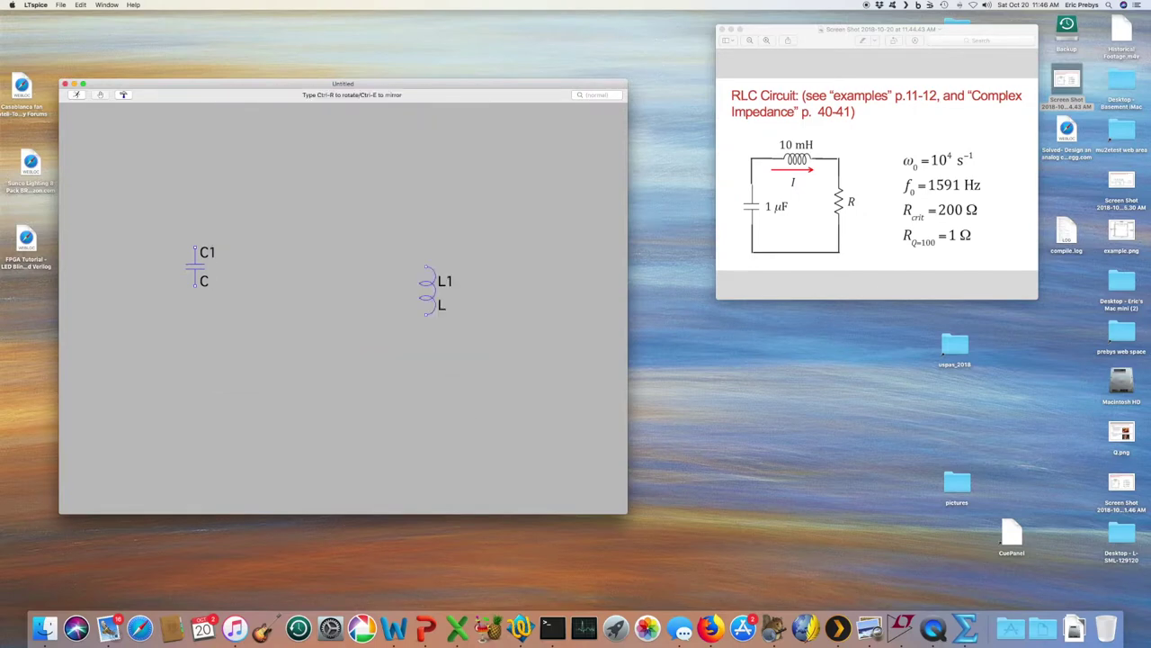
{"action": "key", "text": "ctrl+r"}
{"action": "left_click", "coordinate": [289, 210]}
{"action": "right_click", "coordinate": [391, 230]}
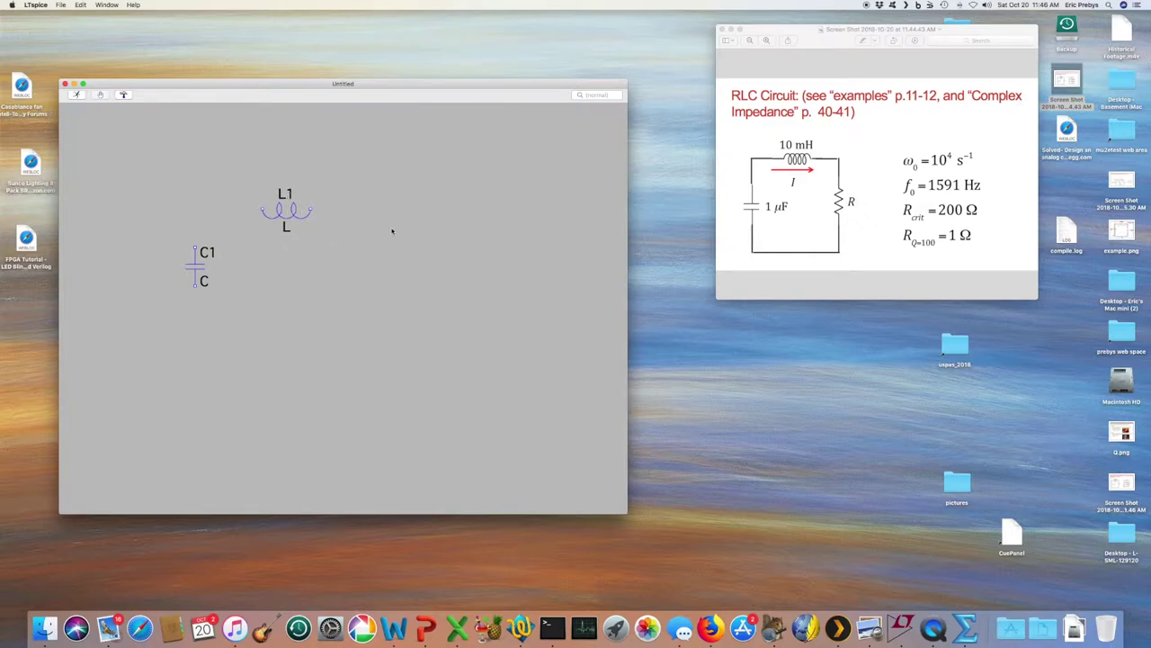
Step: Place a vertical resistor R1 to the lower right of L1, level with C1
{"action": "right_click", "coordinate": [393, 231]}
{"action": "mouse_move", "coordinate": [422, 267]}
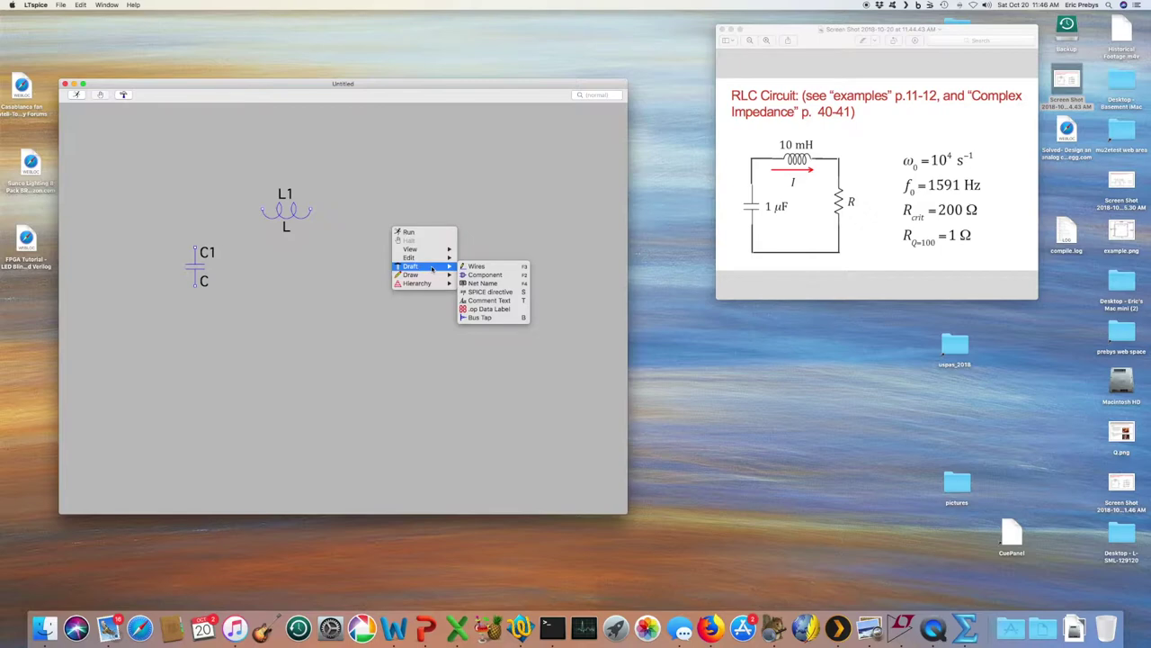
{"action": "left_click", "coordinate": [479, 274]}
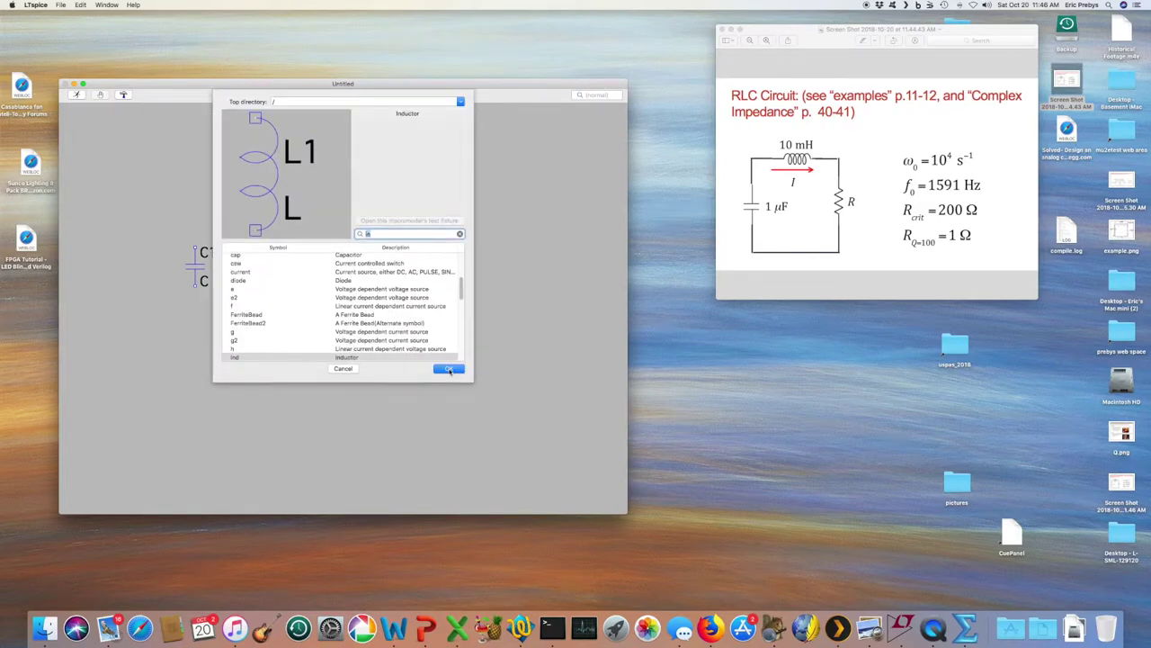
{"action": "type", "text": "r"}
{"action": "left_click", "coordinate": [454, 369]}
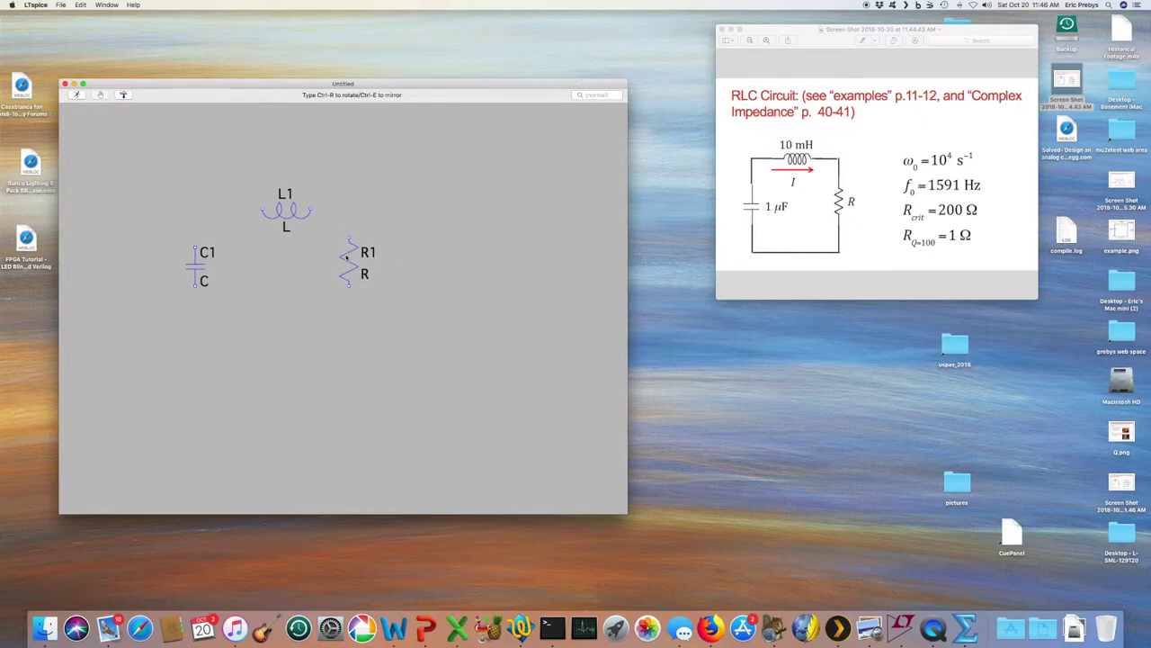
{"action": "left_click", "coordinate": [350, 261]}
{"action": "key", "text": "Escape"}
Step: Add a GND (global node 0) symbol directly below C1
{"action": "right_click", "coordinate": [447, 271]}
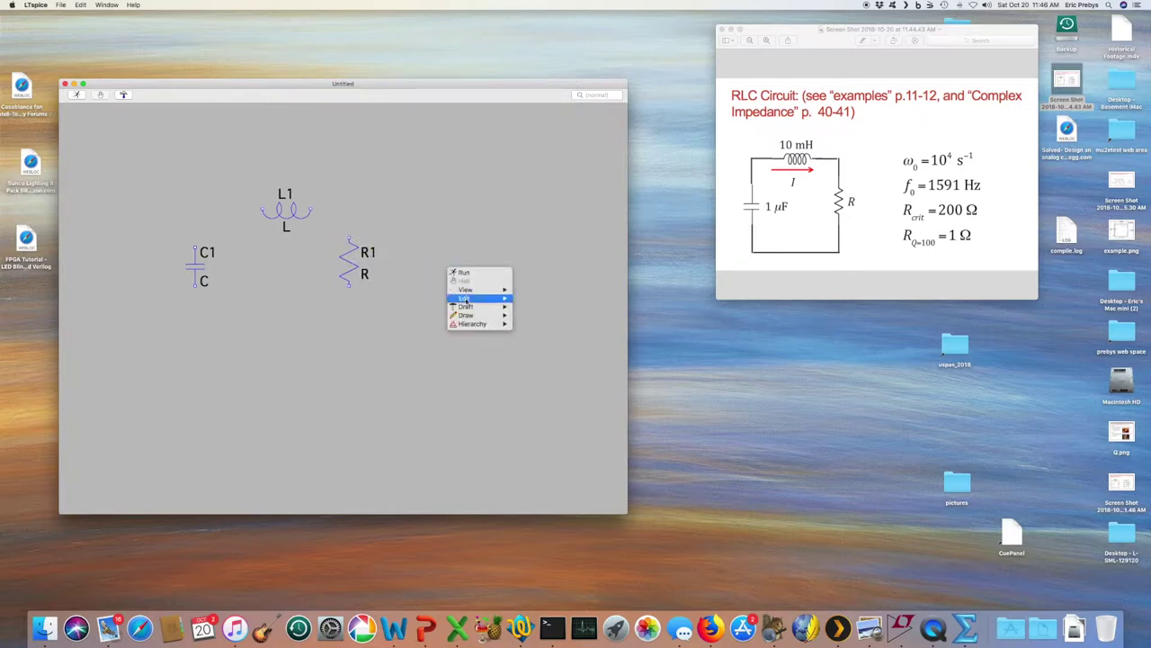
{"action": "mouse_move", "coordinate": [477, 307]}
{"action": "left_click", "coordinate": [549, 324]}
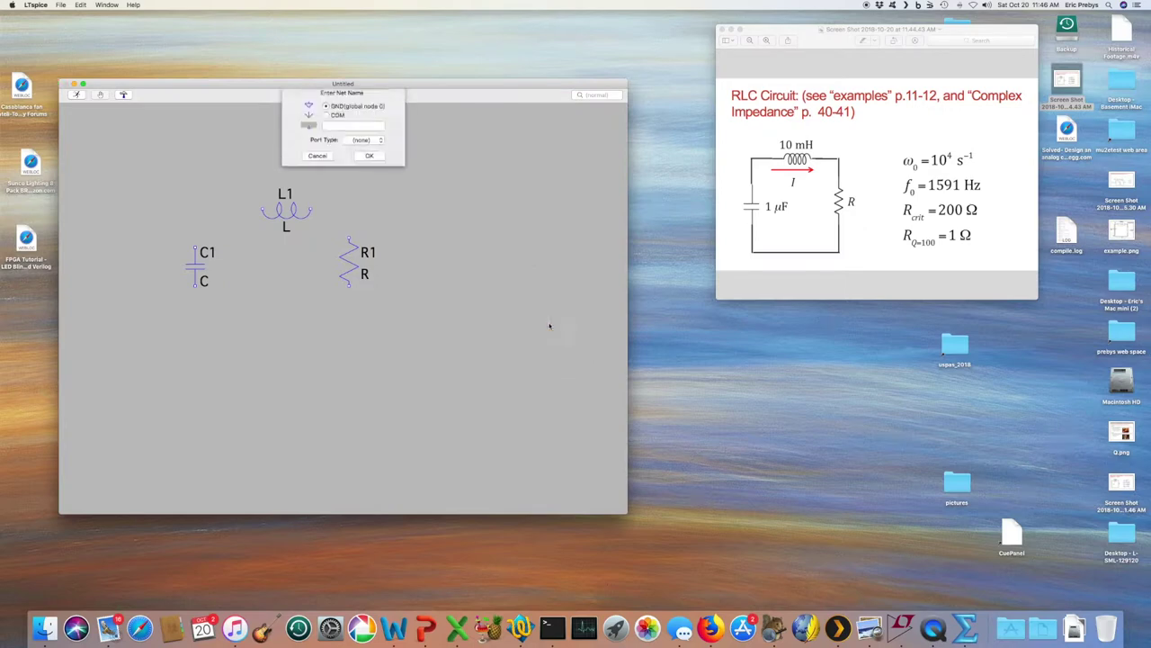
{"action": "left_click", "coordinate": [326, 109]}
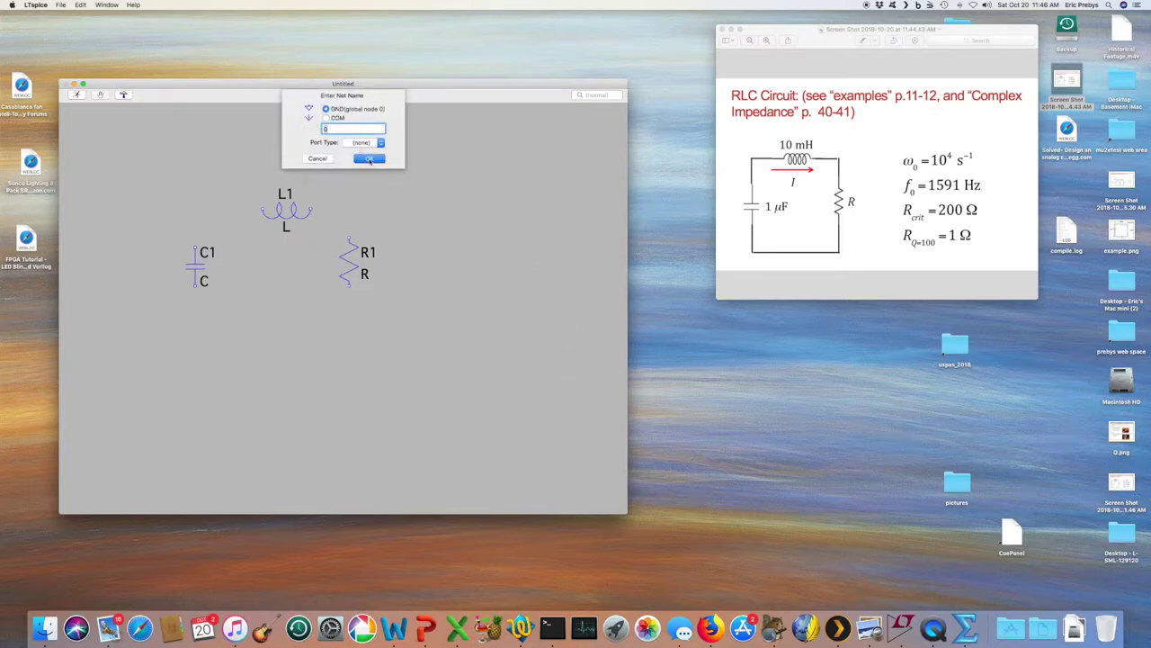
{"action": "left_click", "coordinate": [369, 159]}
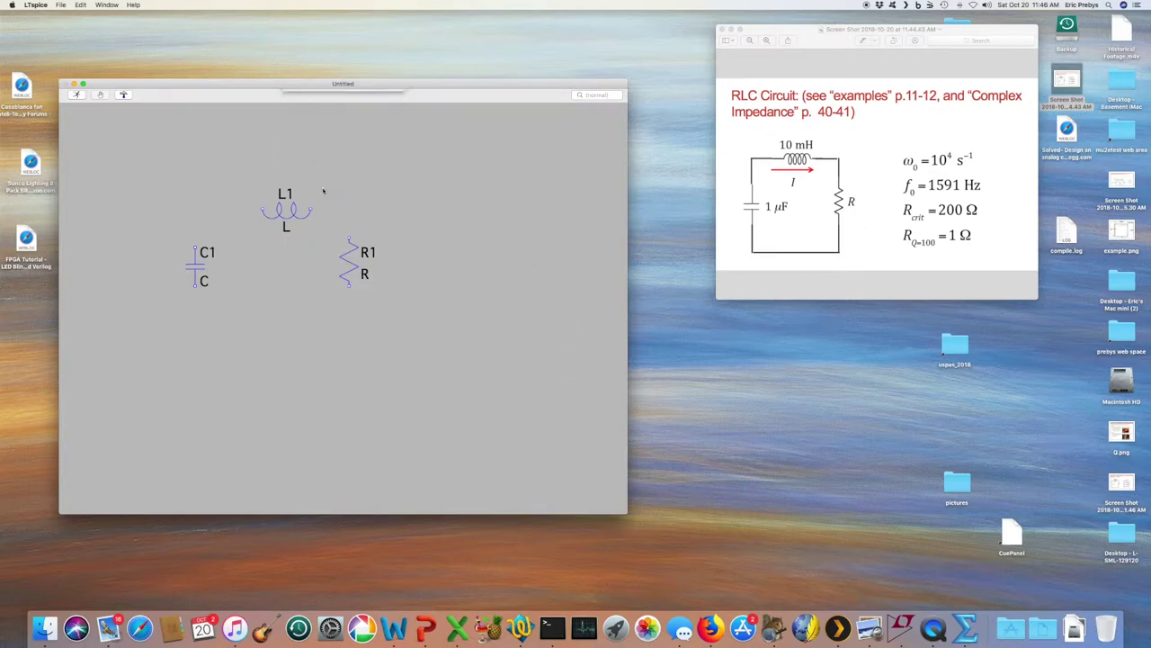
{"action": "left_click", "coordinate": [196, 327]}
{"action": "right_click", "coordinate": [312, 334]}
Step: Wire the upper end of C1 to L1, and the other end of L1 to the upper end of R1
{"action": "right_click", "coordinate": [312, 333]}
{"action": "mouse_move", "coordinate": [344, 372]}
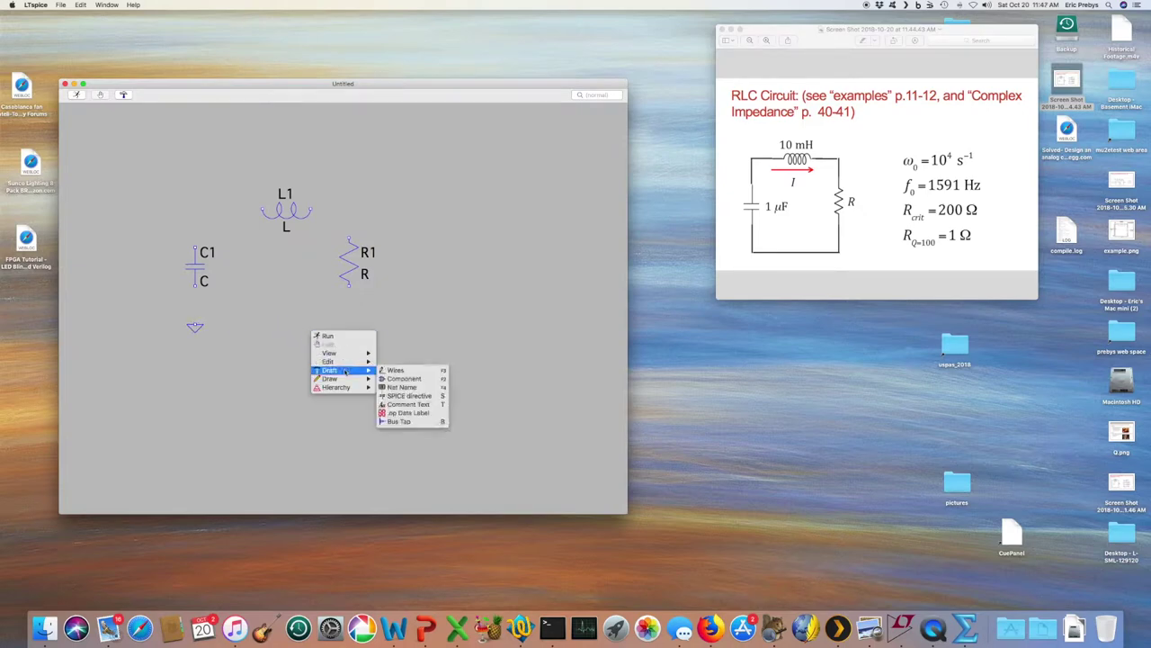
{"action": "left_click", "coordinate": [395, 370]}
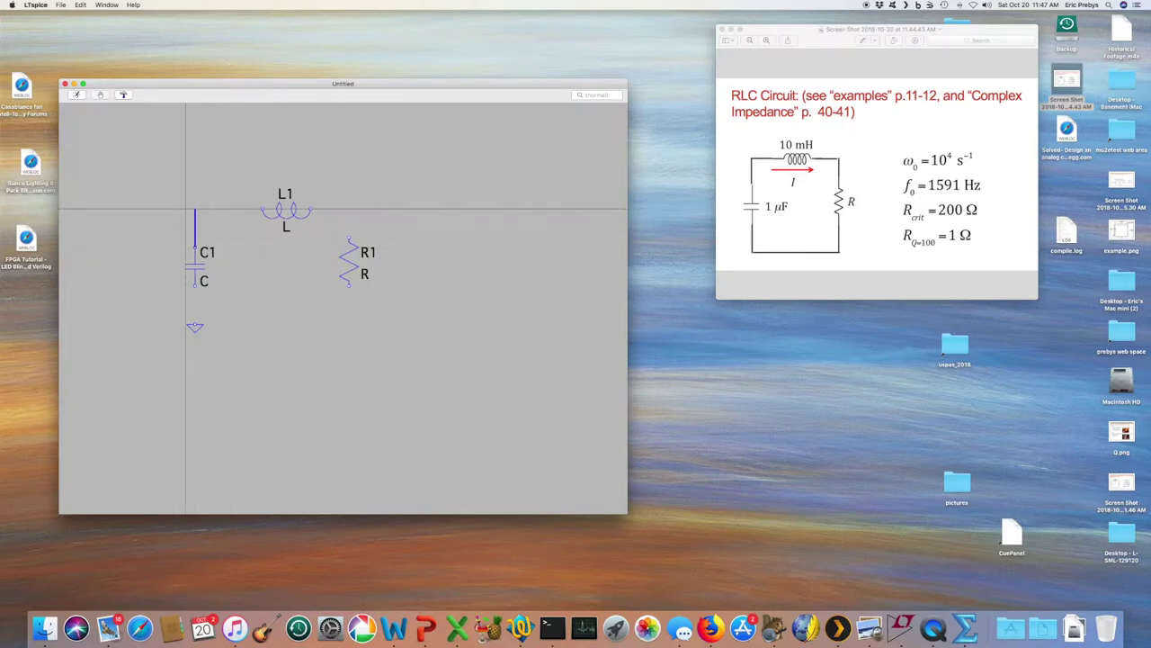
{"action": "left_click", "coordinate": [196, 248]}
{"action": "left_click", "coordinate": [262, 209]}
{"action": "left_click", "coordinate": [312, 210]}
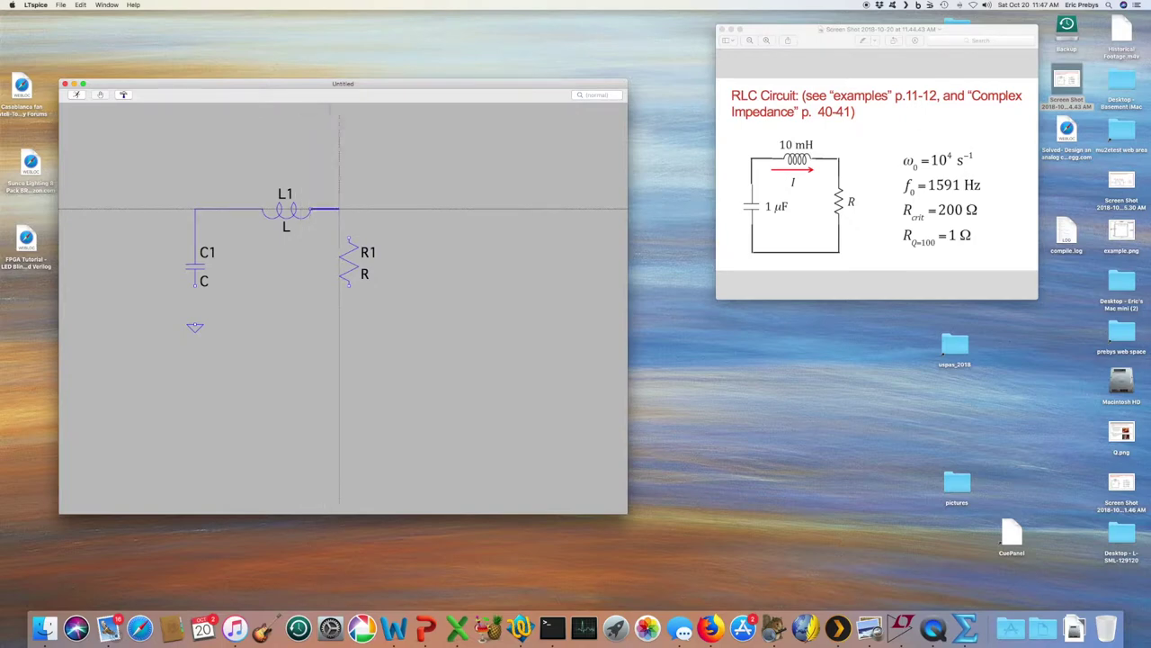
{"action": "left_click", "coordinate": [349, 241]}
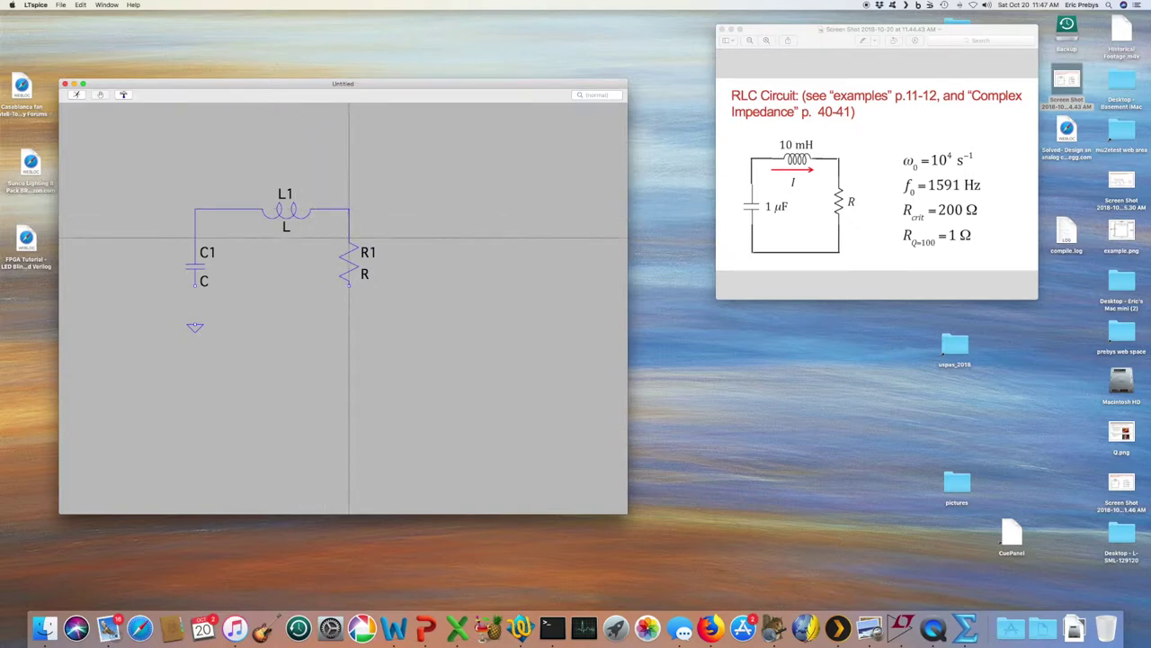
Step: Wire the free end of R1 to the lower end of C1 and connect that junction to the ground symbol
{"action": "left_click", "coordinate": [349, 285]}
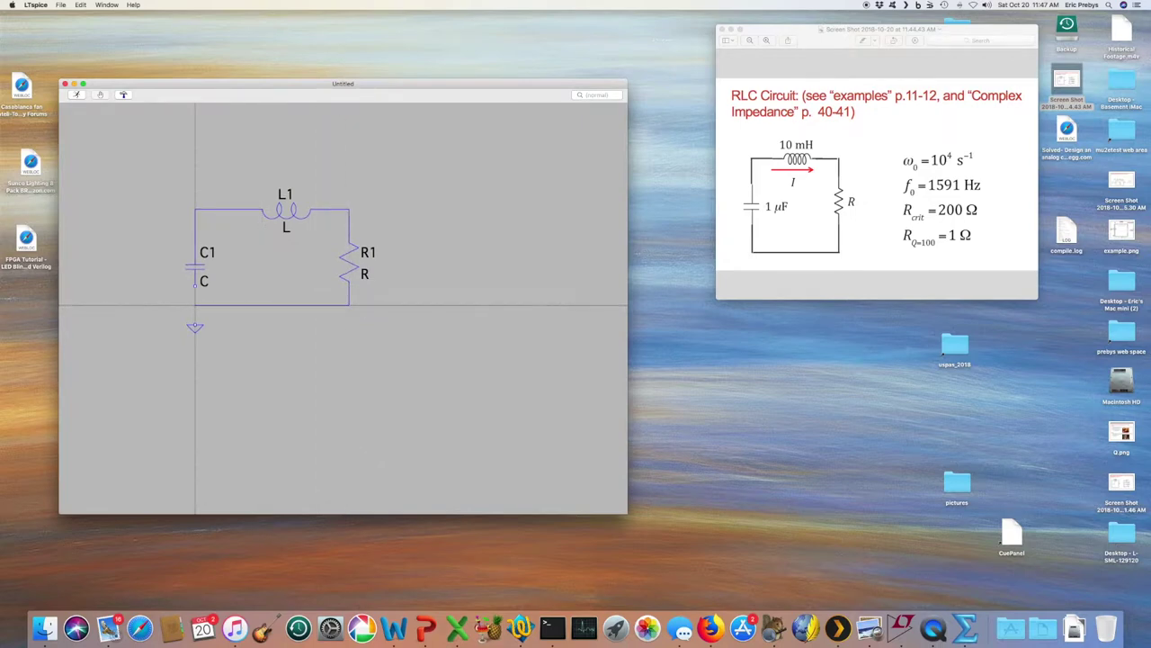
{"action": "left_click", "coordinate": [195, 286]}
{"action": "left_click", "coordinate": [194, 324]}
{"action": "left_click", "coordinate": [194, 306]}
{"action": "key", "text": "Escape"}
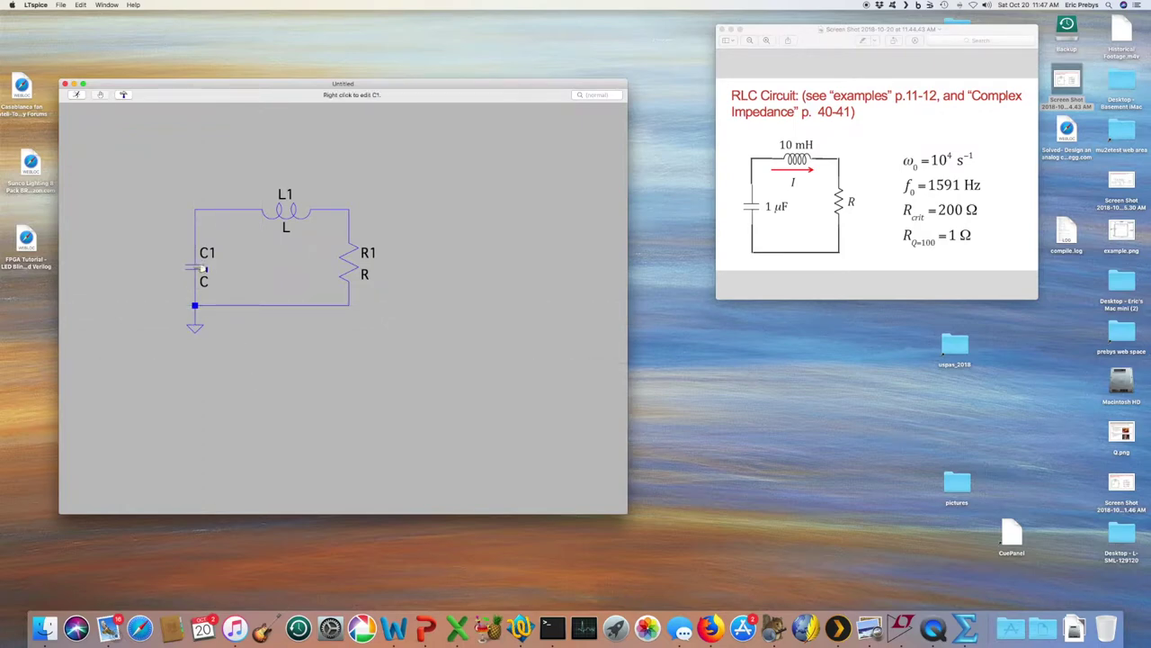
Step: Set capacitor C1 to 1u and inductor L1 to 10m
{"action": "right_click", "coordinate": [203, 269]}
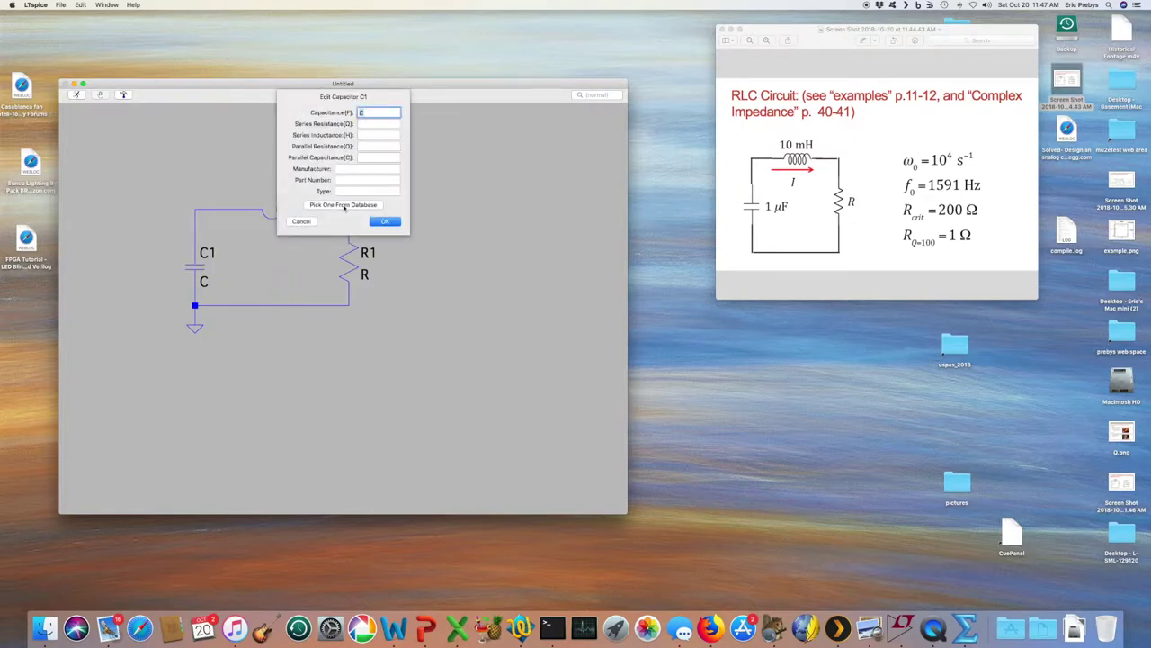
{"action": "type", "text": "1u"}
{"action": "left_click", "coordinate": [387, 222]}
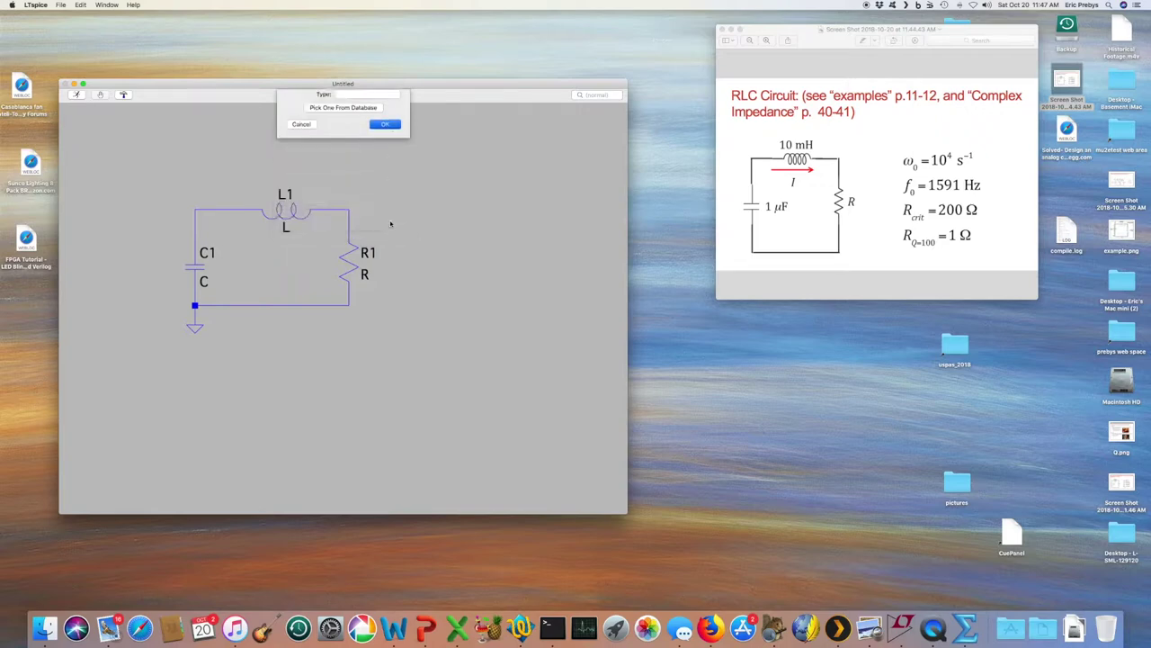
{"action": "right_click", "coordinate": [294, 212]}
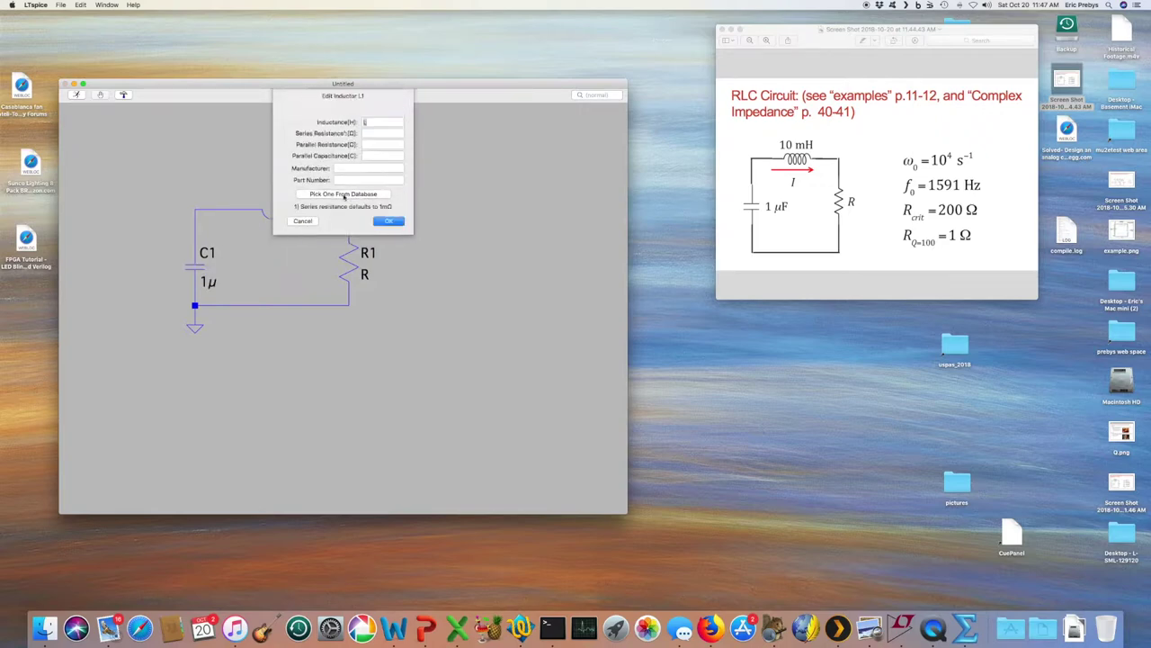
{"action": "type", "text": "10m"}
{"action": "left_click", "coordinate": [392, 222]}
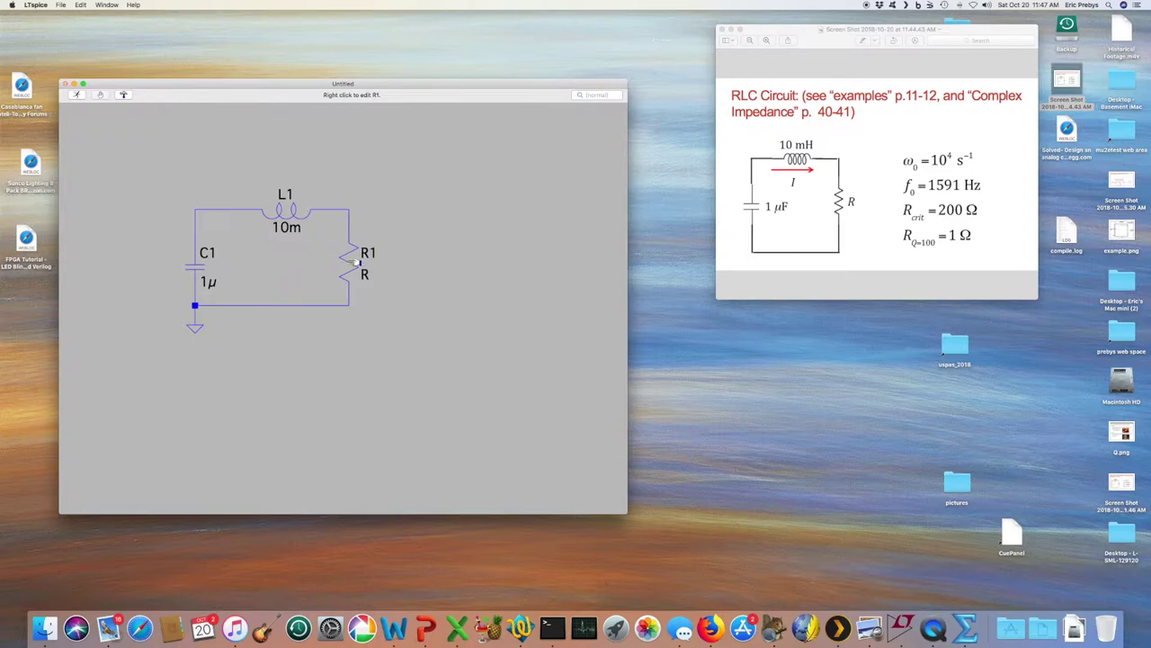
Step: Set the resistance of R1 to 200 ohms
{"action": "right_click", "coordinate": [350, 262]}
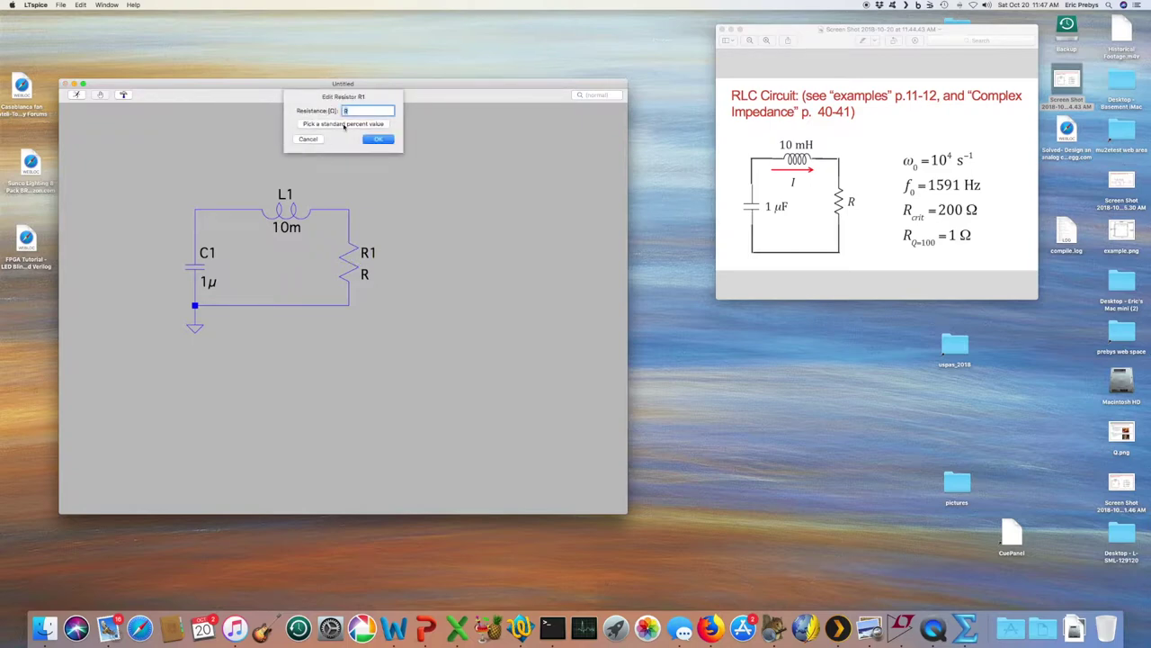
{"action": "type", "text": "200"}
{"action": "left_click", "coordinate": [378, 140]}
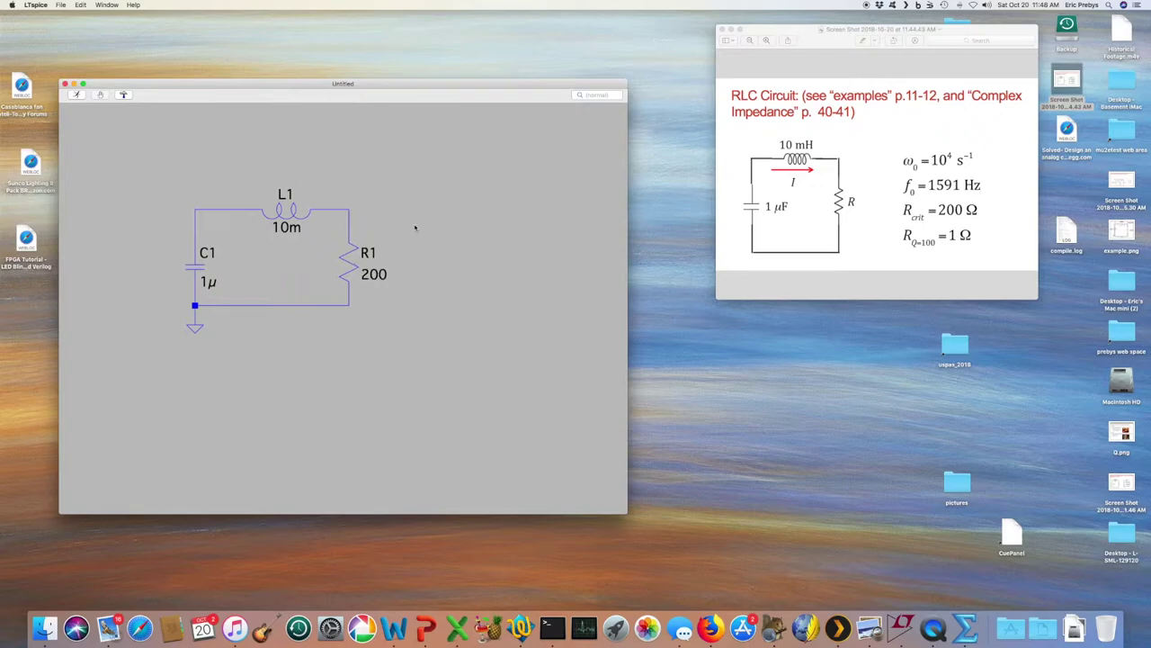
Step: Label the net between C1 and L1 as 1 and the net between L1 and R1 as Vout
{"action": "right_click", "coordinate": [202, 210]}
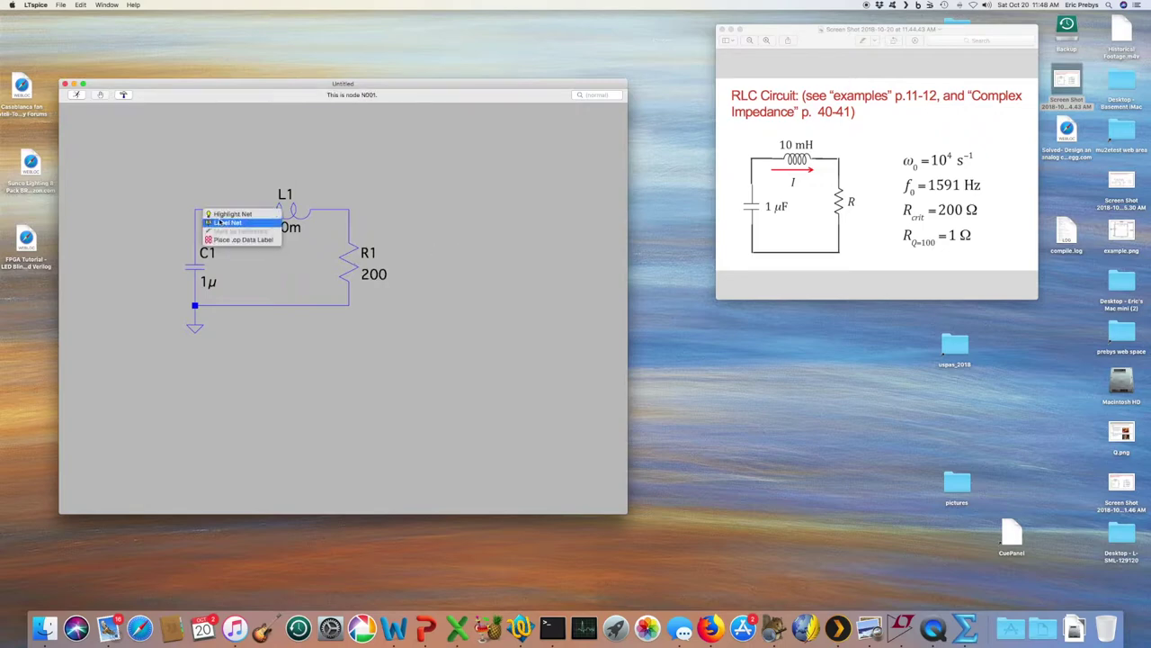
{"action": "left_click", "coordinate": [221, 222]}
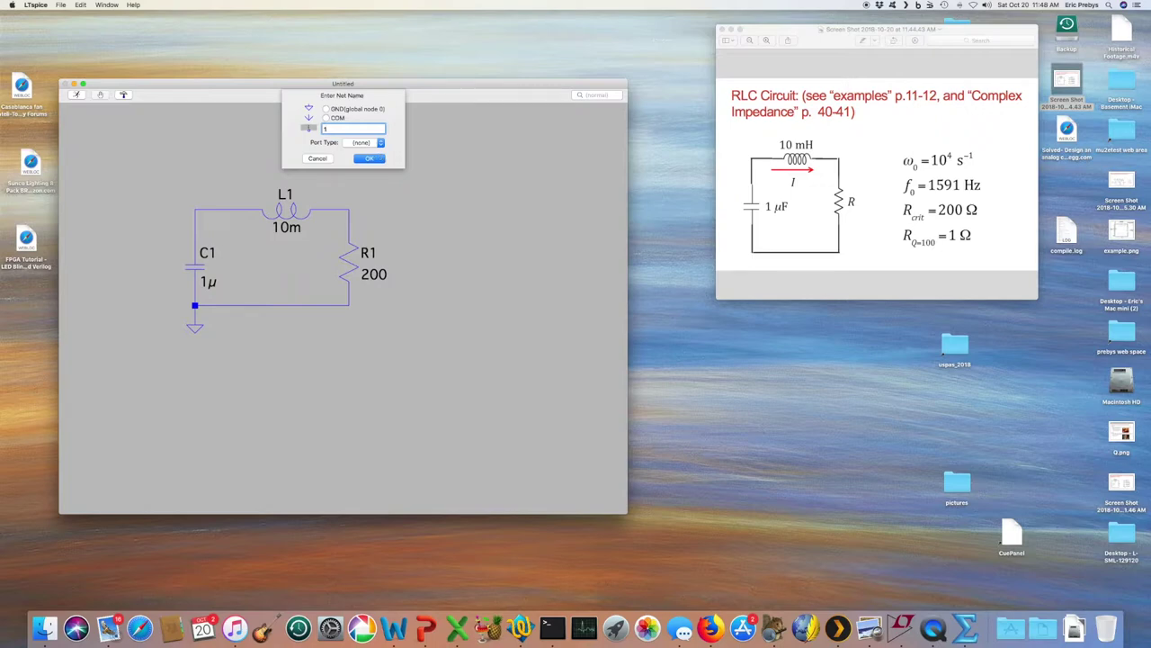
{"action": "left_click", "coordinate": [369, 159]}
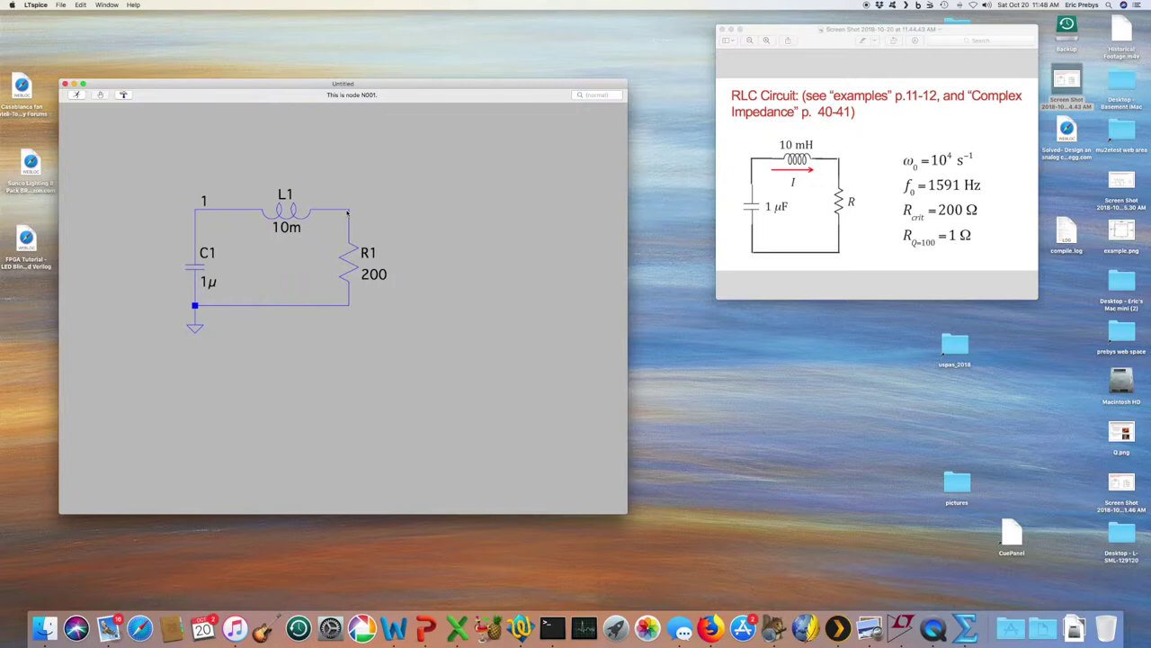
{"action": "right_click", "coordinate": [347, 212]}
{"action": "left_click", "coordinate": [374, 222]}
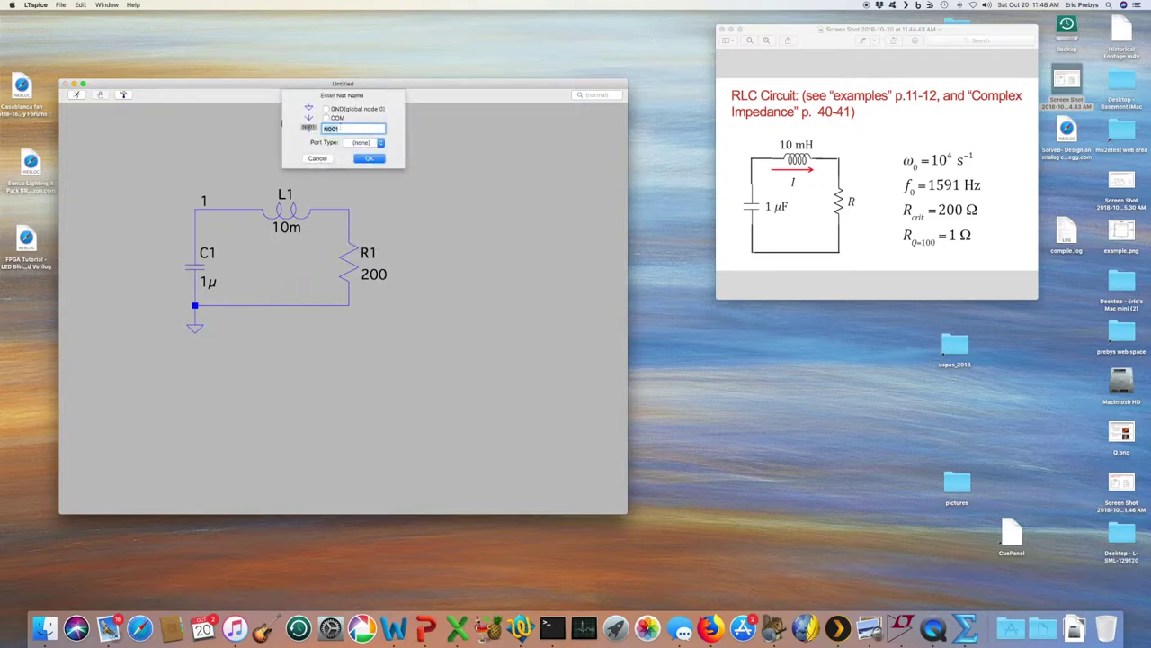
{"action": "type", "text": "Vout"}
{"action": "left_click", "coordinate": [367, 159]}
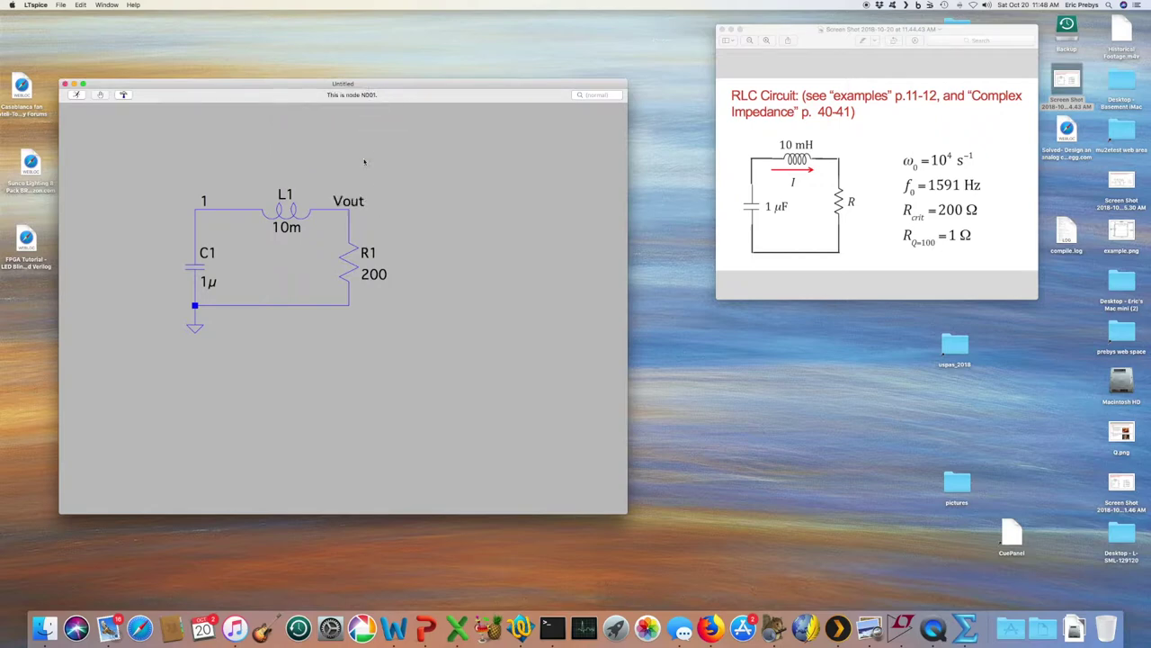
Step: Add a SPICE directive beside the circuit with the lines ".ic V(1)=1V" and ".tran 1u 10m"
{"action": "right_click", "coordinate": [416, 235]}
{"action": "mouse_move", "coordinate": [444, 265]}
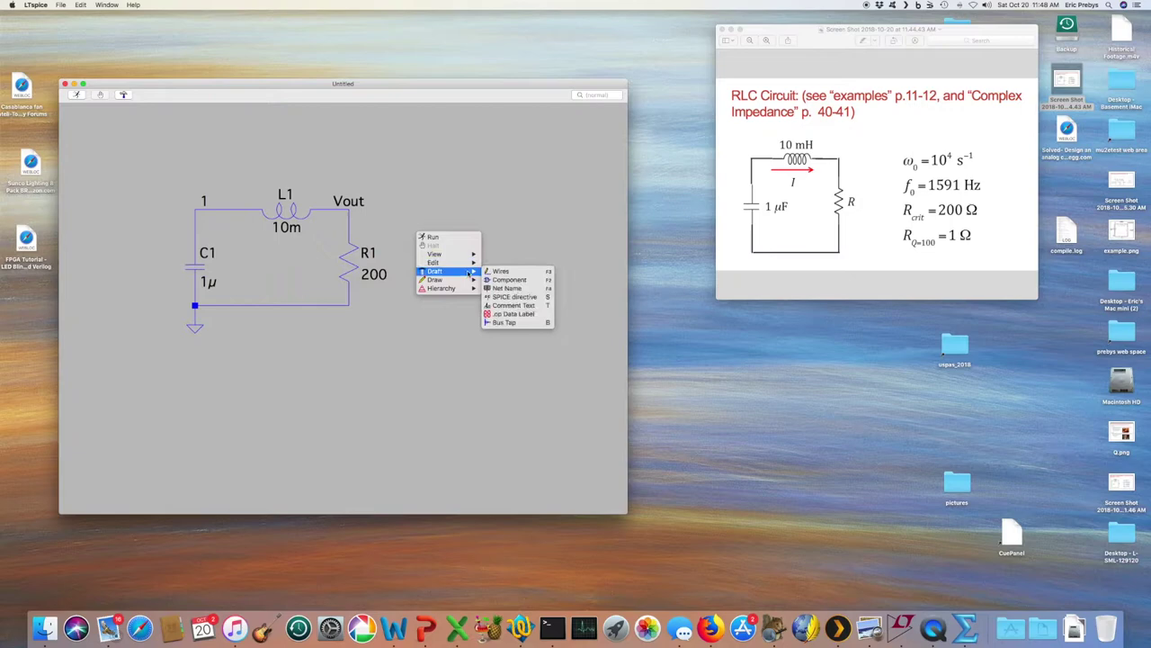
{"action": "left_click", "coordinate": [509, 297]}
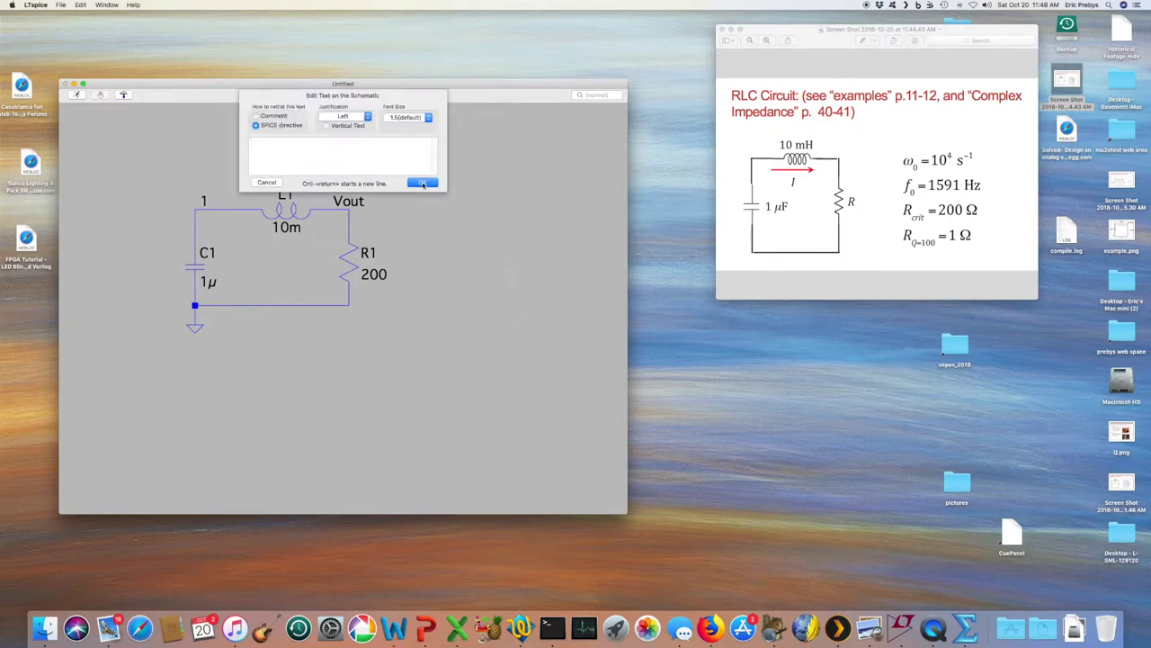
{"action": "type", "text": ".ac d"}
{"action": "type", "text": "(1)=1V"}
{"action": "type", "text": "ra"}
{"action": "type", "text": "n 1u"}
{"action": "type", "text": " 10"}
{"action": "type", "text": "m"}
{"action": "left_click", "coordinate": [433, 183]}
{"action": "left_click", "coordinate": [405, 248]}
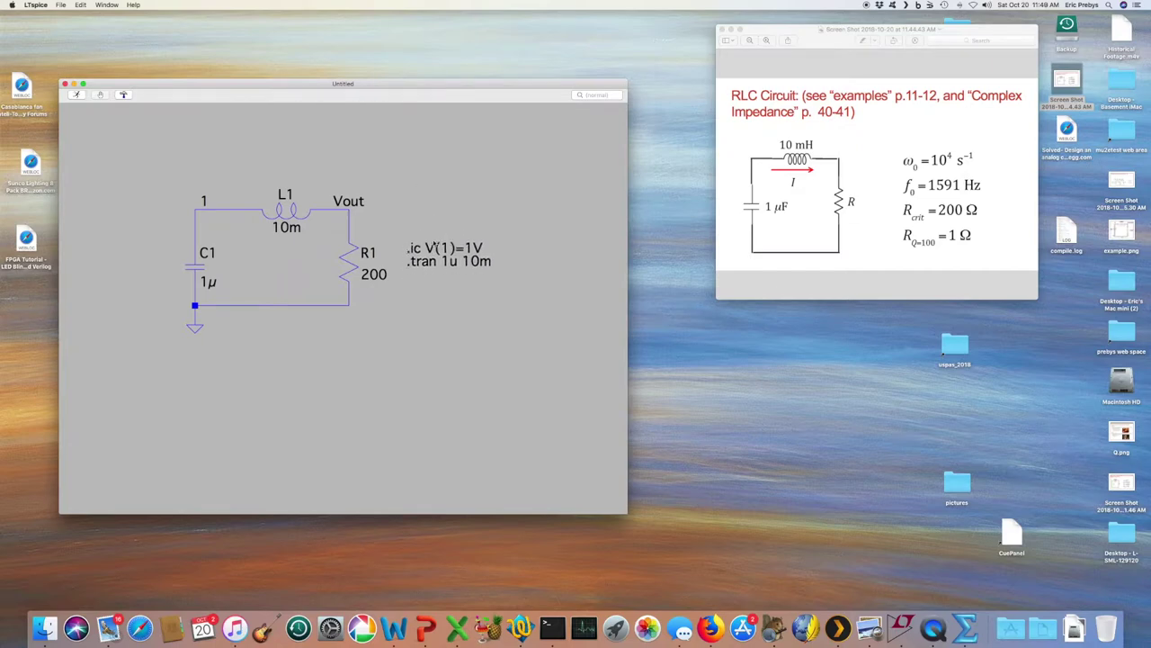
Step: Save the schematic under the name LRC in Documents, replacing the existing file
{"action": "left_click", "coordinate": [60, 5]}
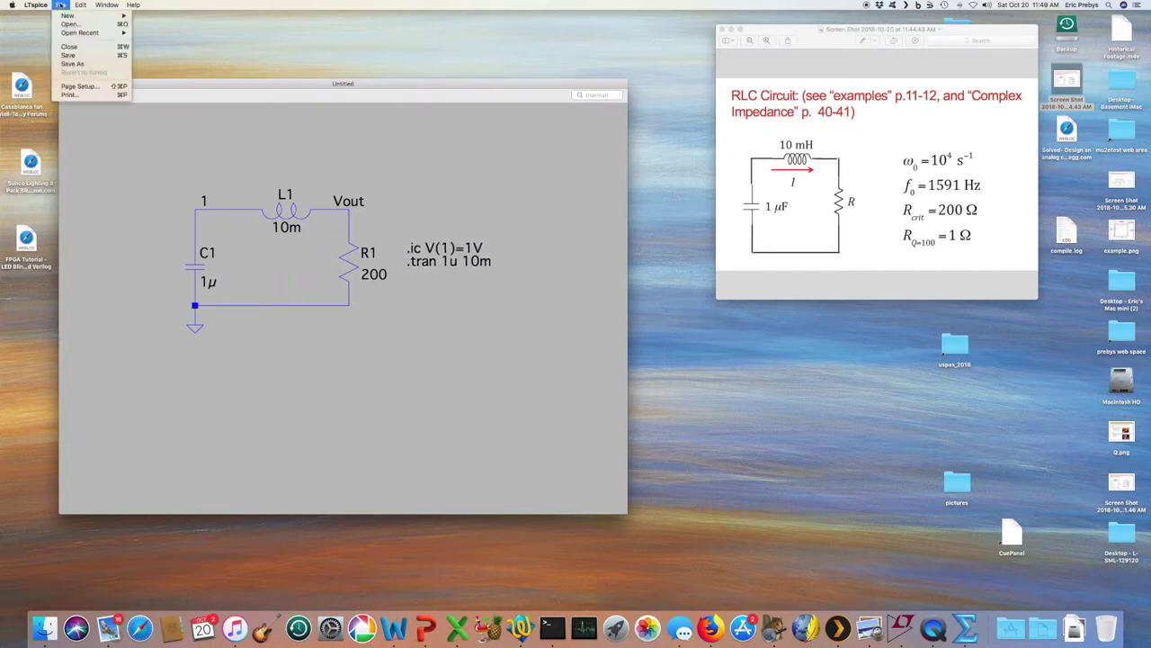
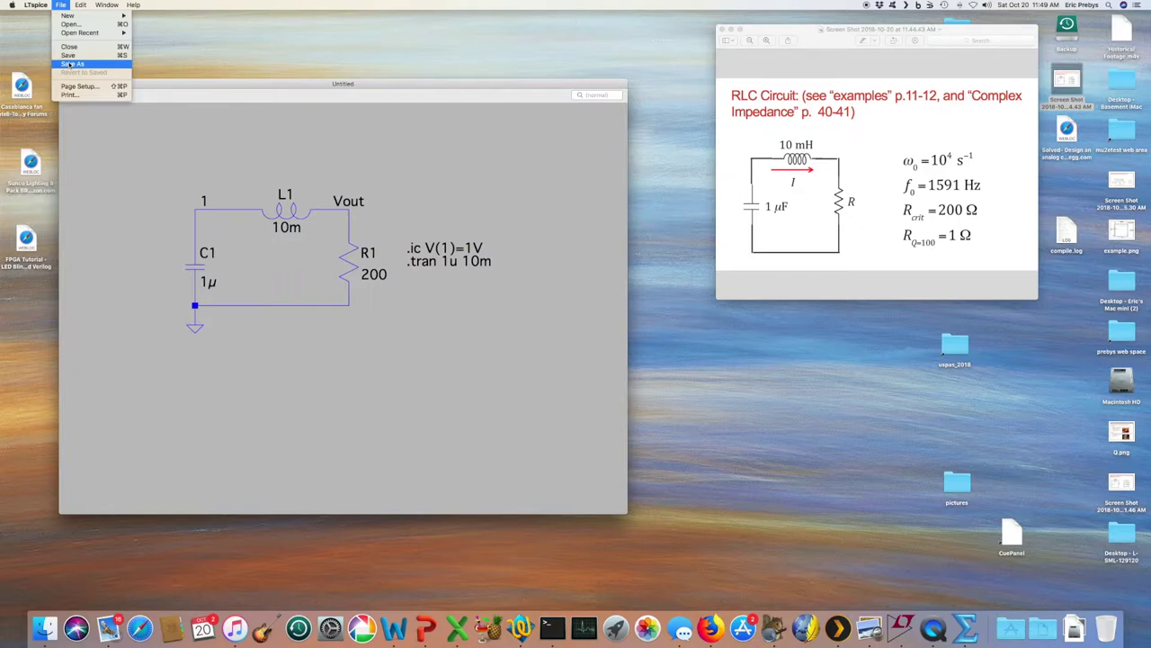
{"action": "left_click", "coordinate": [70, 64]}
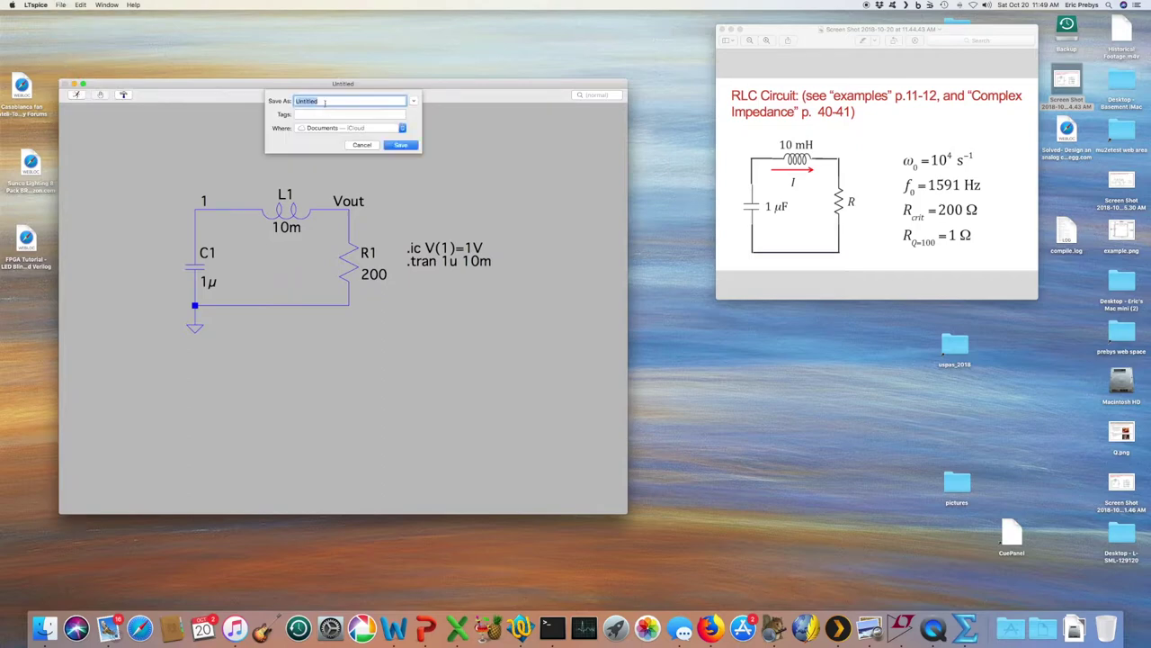
{"action": "type", "text": "LRC"}
{"action": "left_click", "coordinate": [400, 145]}
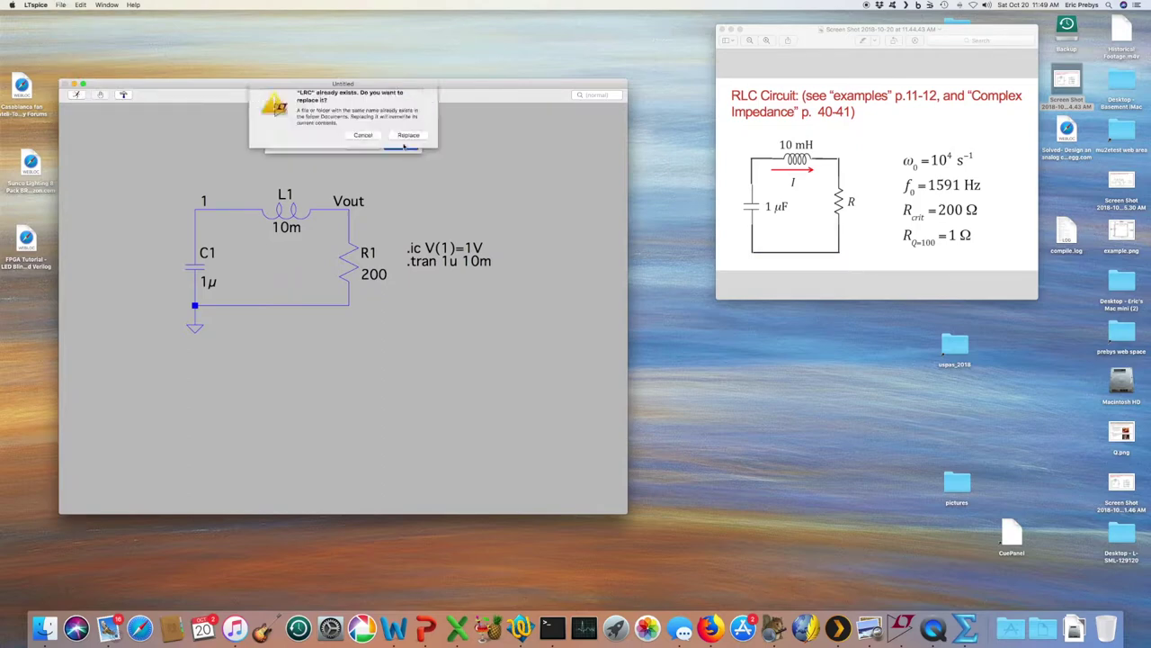
{"action": "left_click", "coordinate": [405, 144]}
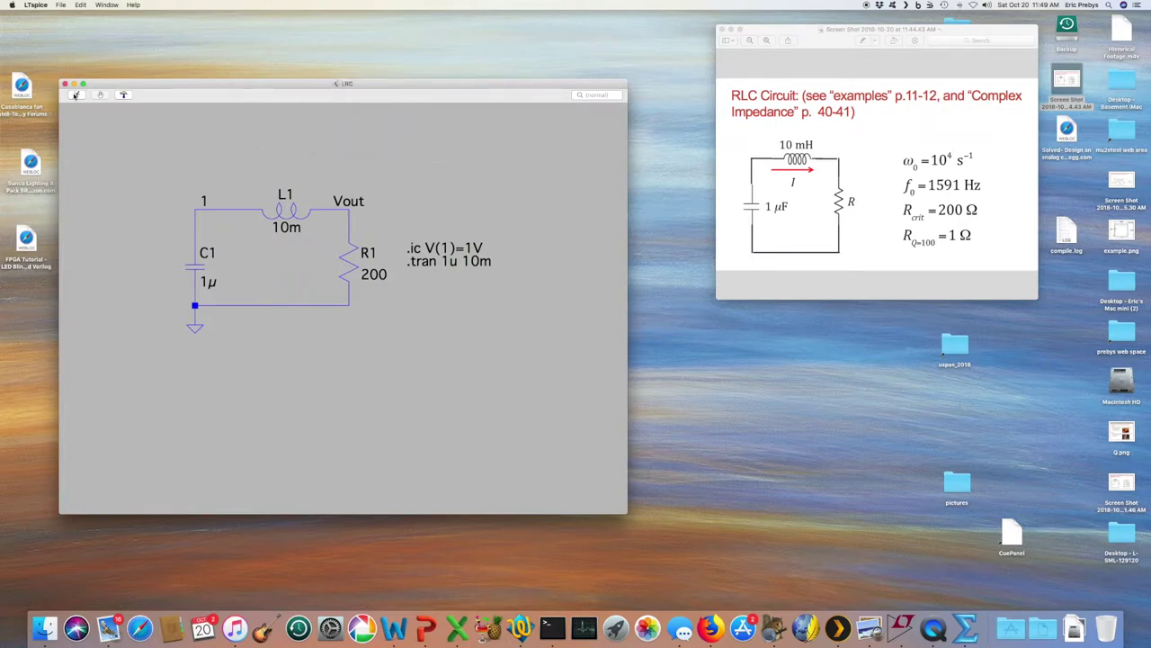
Step: Run the simulation, then move the waveform window beside the schematic and enlarge it
{"action": "left_click", "coordinate": [76, 94]}
{"action": "left_click_drag", "start_coordinate": [243, 339], "coordinate": [779, 160]}
{"action": "left_click_drag", "start_coordinate": [878, 320], "coordinate": [1084, 496]}
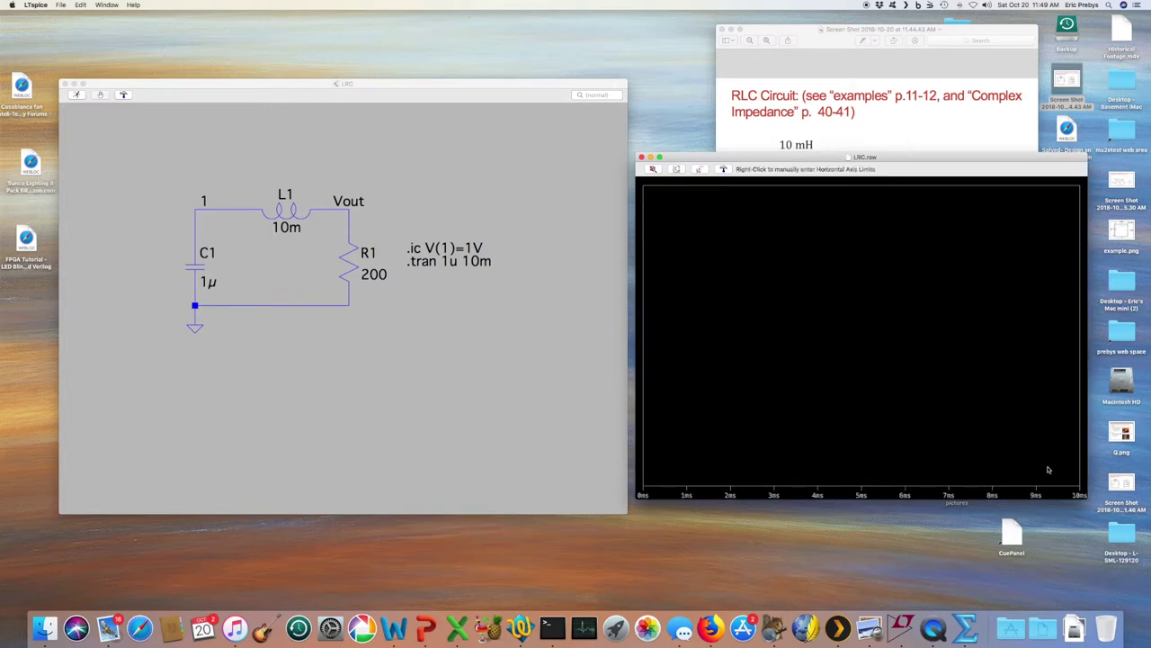
Step: Plot the voltage at the Vout net and reposition the schematic window slightly away from the waveform window
{"action": "left_click", "coordinate": [378, 212]}
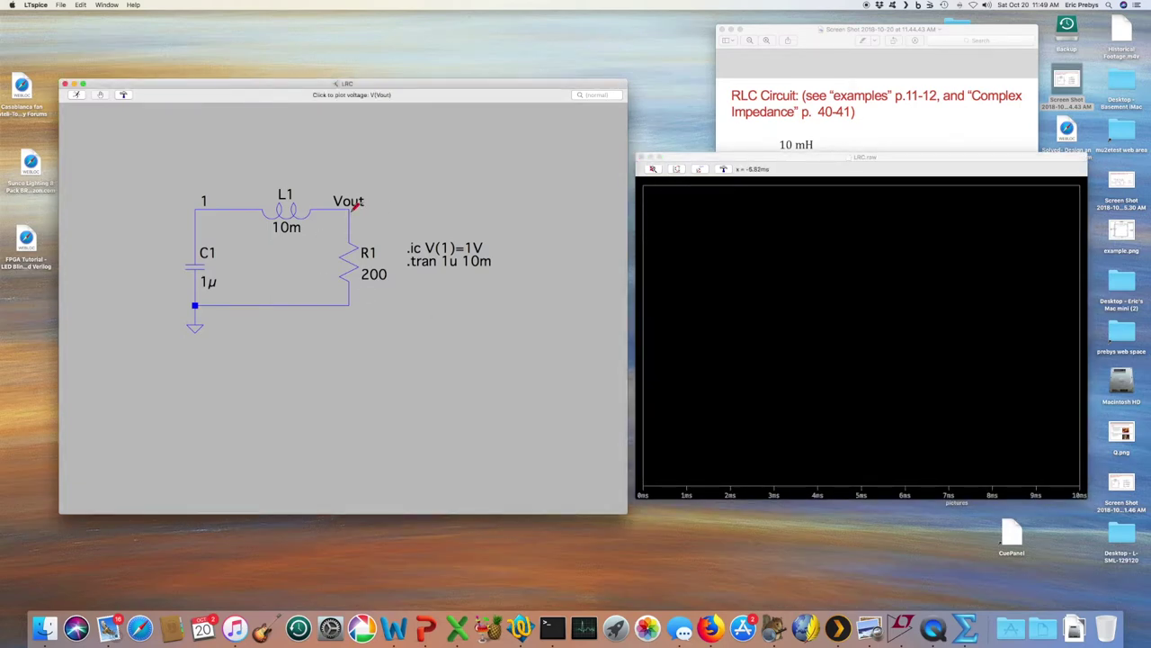
{"action": "left_click", "coordinate": [355, 206]}
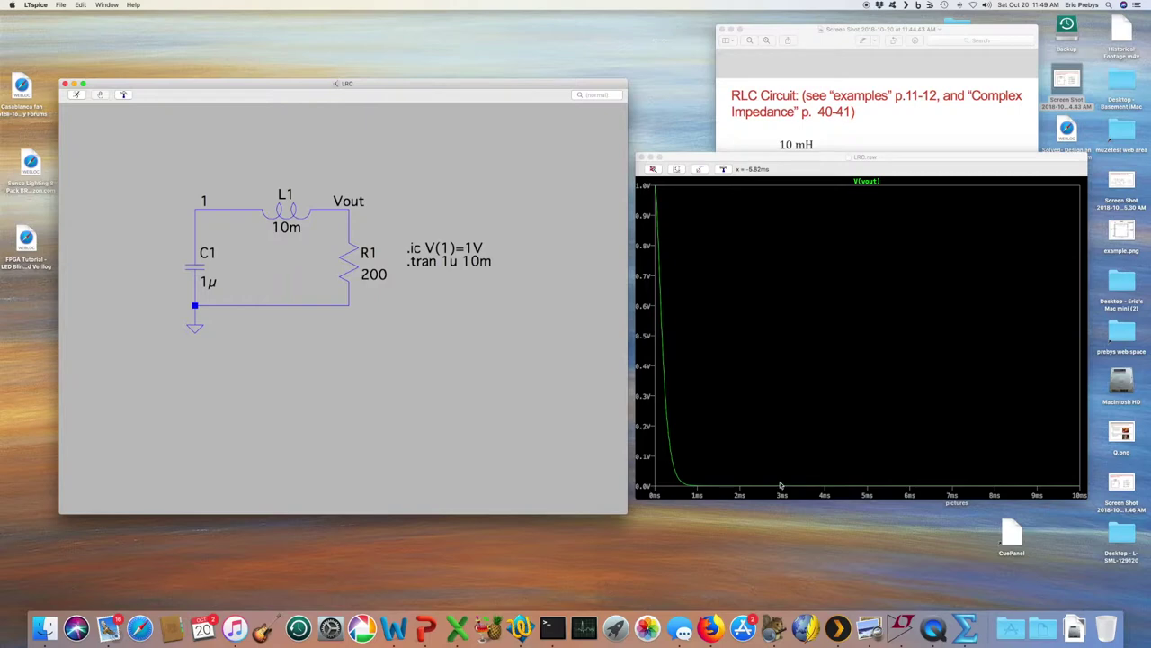
{"action": "left_click", "coordinate": [216, 201]}
{"action": "left_click_drag", "start_coordinate": [447, 87], "coordinate": [434, 60]}
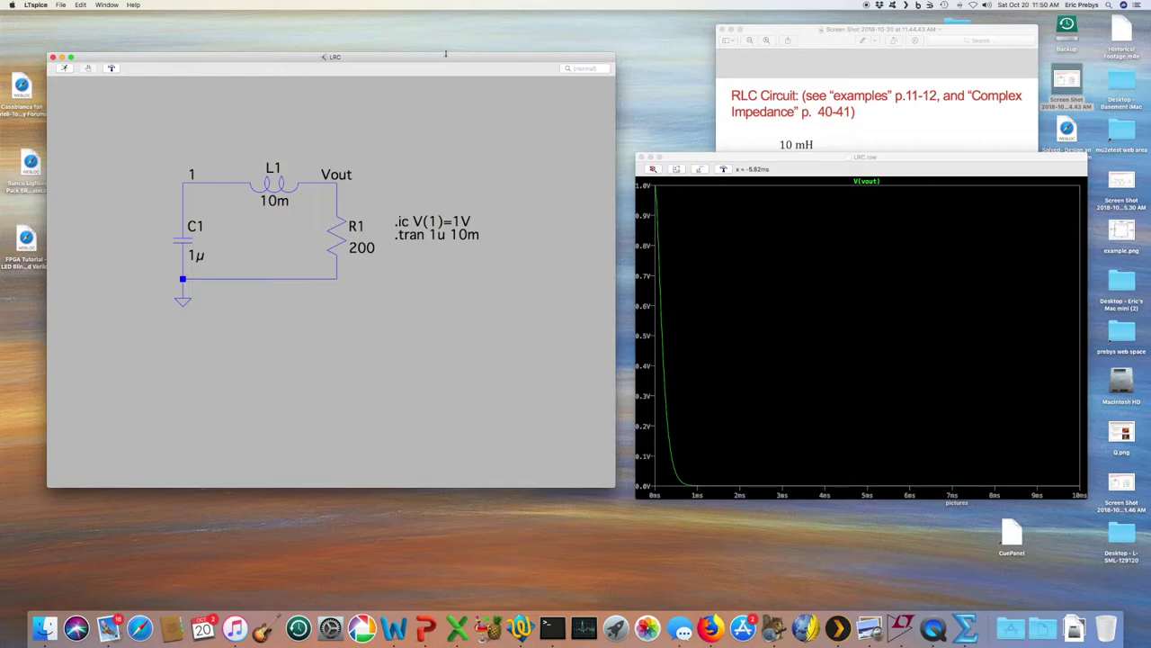
Step: Set R1 to 500 ohms and rerun the simulation
{"action": "right_click", "coordinate": [339, 234]}
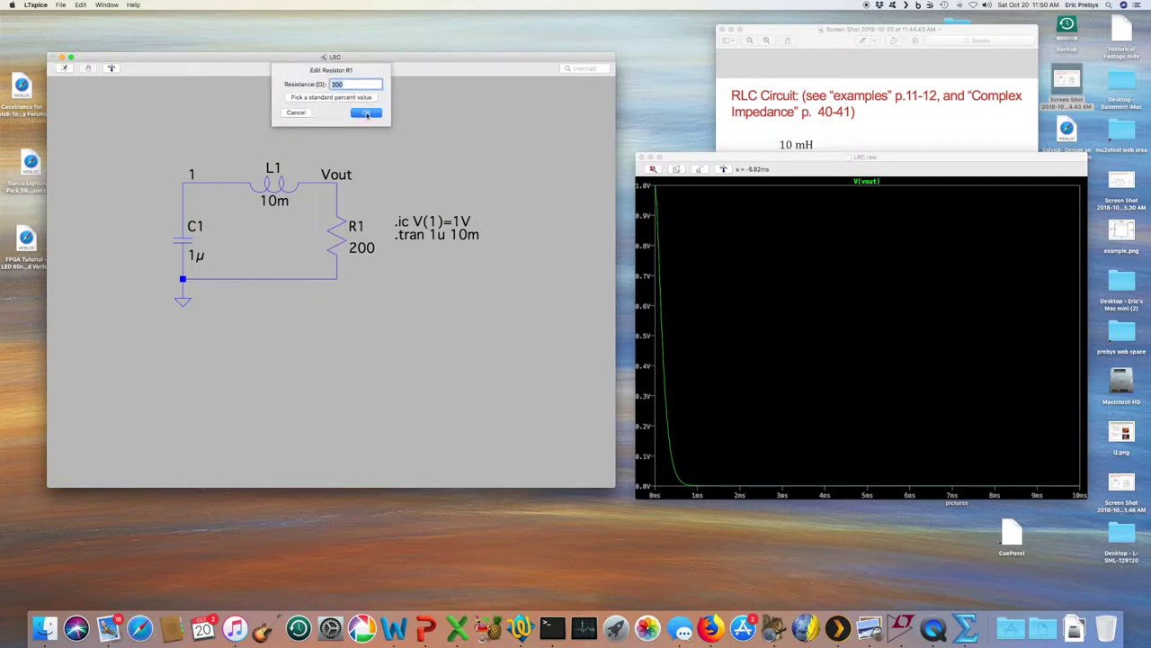
{"action": "type", "text": "5"}
{"action": "left_click", "coordinate": [366, 112]}
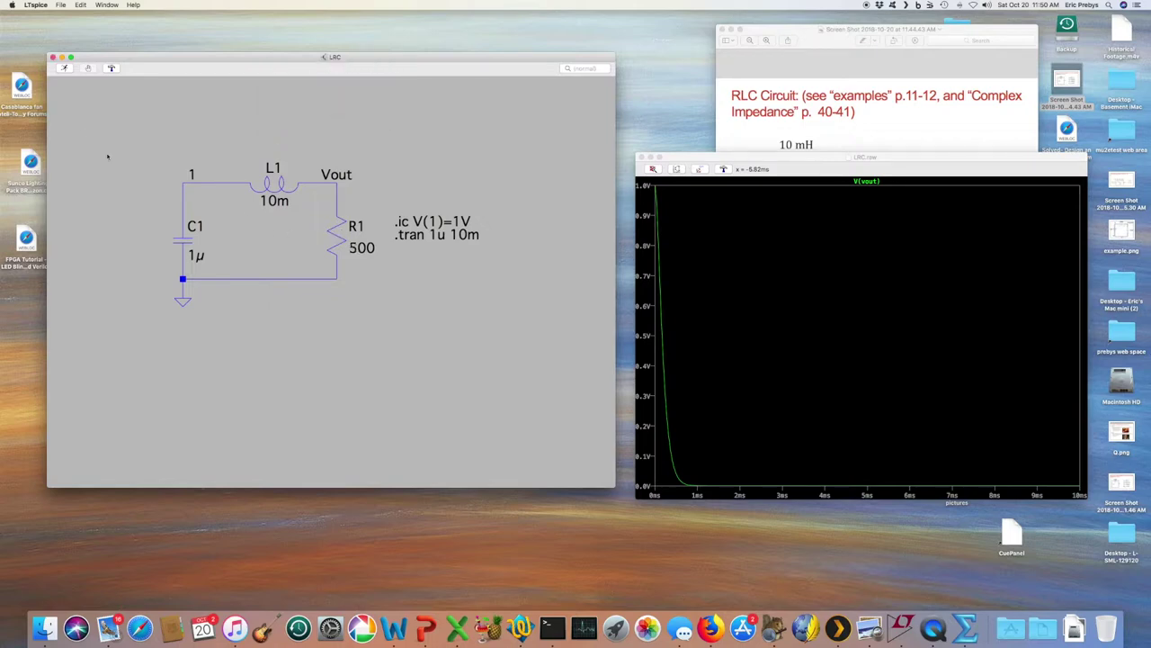
{"action": "left_click", "coordinate": [65, 69]}
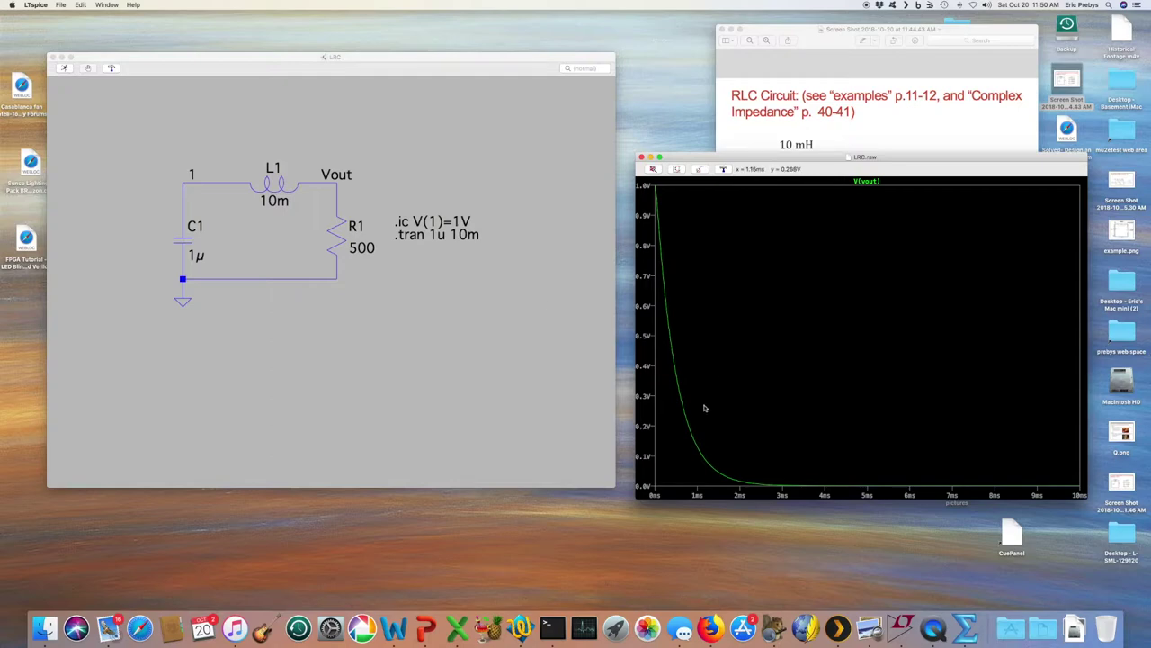
Step: Set R1 to 2k and rerun the simulation
{"action": "right_click", "coordinate": [331, 226]}
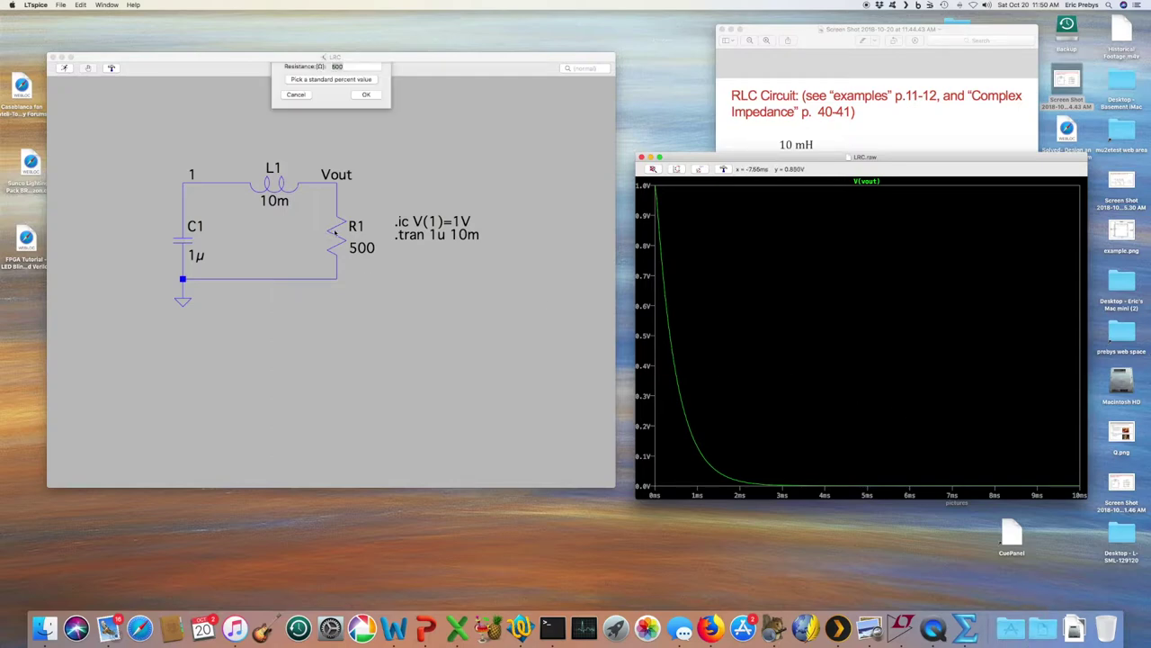
{"action": "type", "text": "2k"}
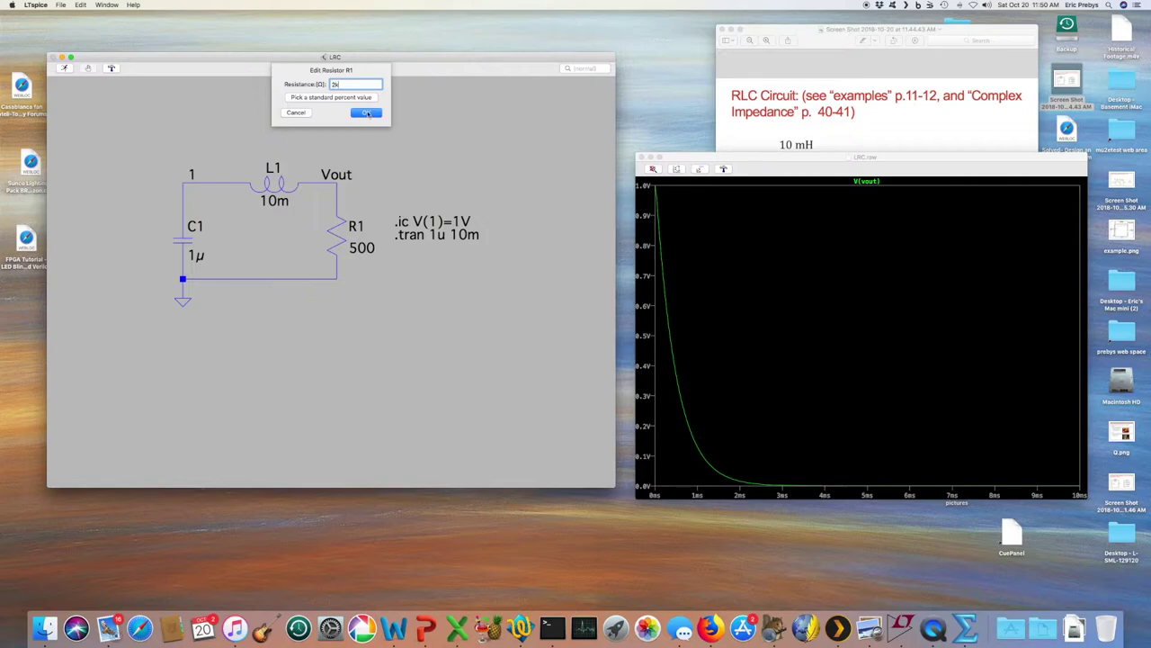
{"action": "left_click", "coordinate": [367, 113]}
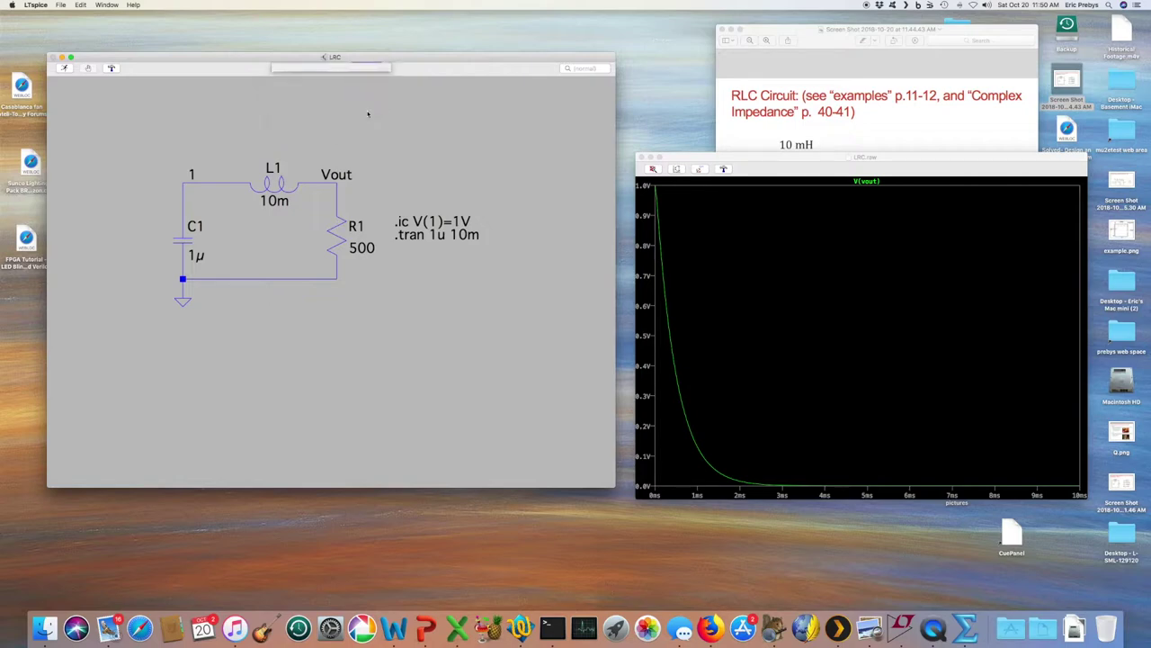
{"action": "left_click", "coordinate": [67, 68]}
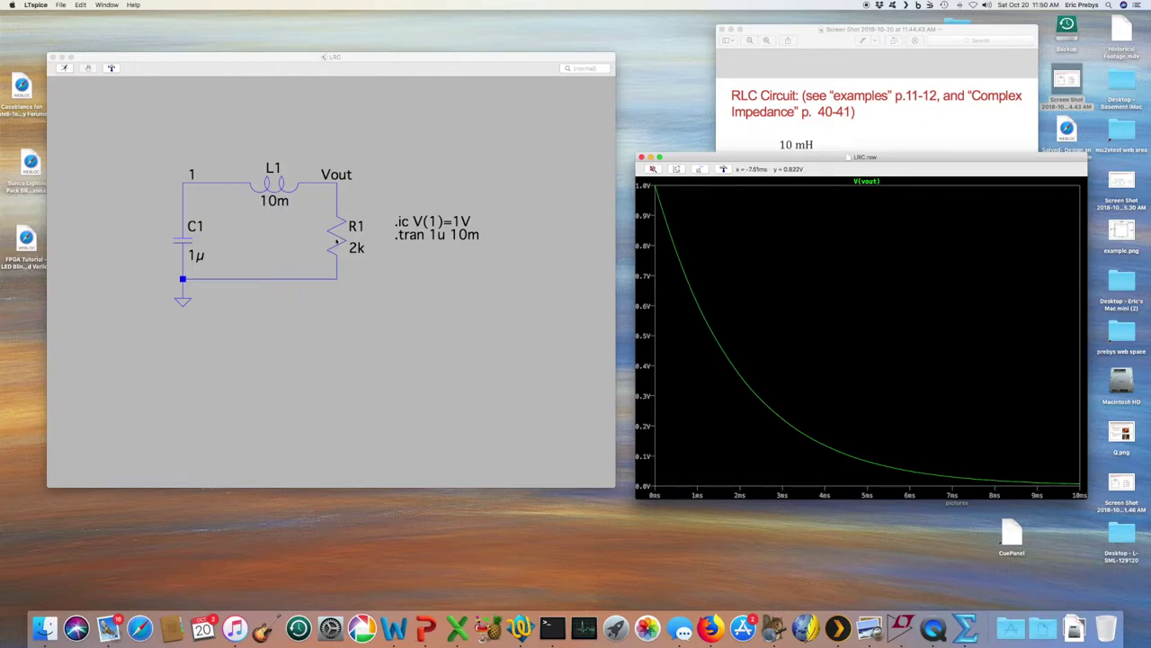
Step: Set R1 to 100 ohms and rerun the simulation
{"action": "right_click", "coordinate": [336, 241]}
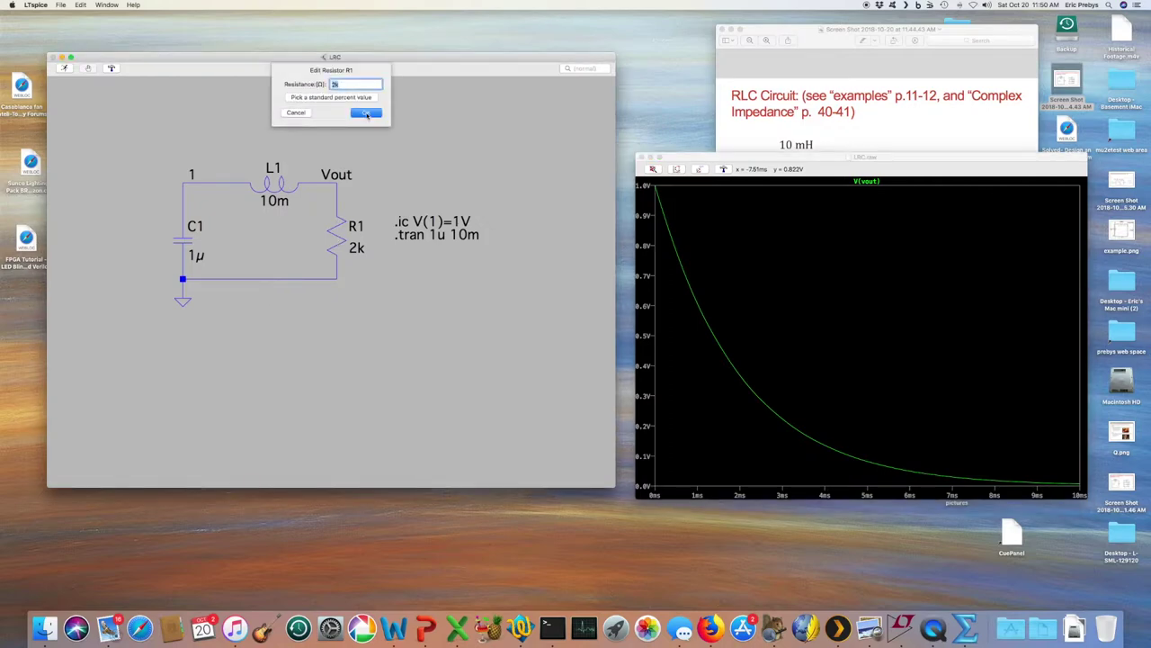
{"action": "type", "text": "100"}
{"action": "key", "text": "Return"}
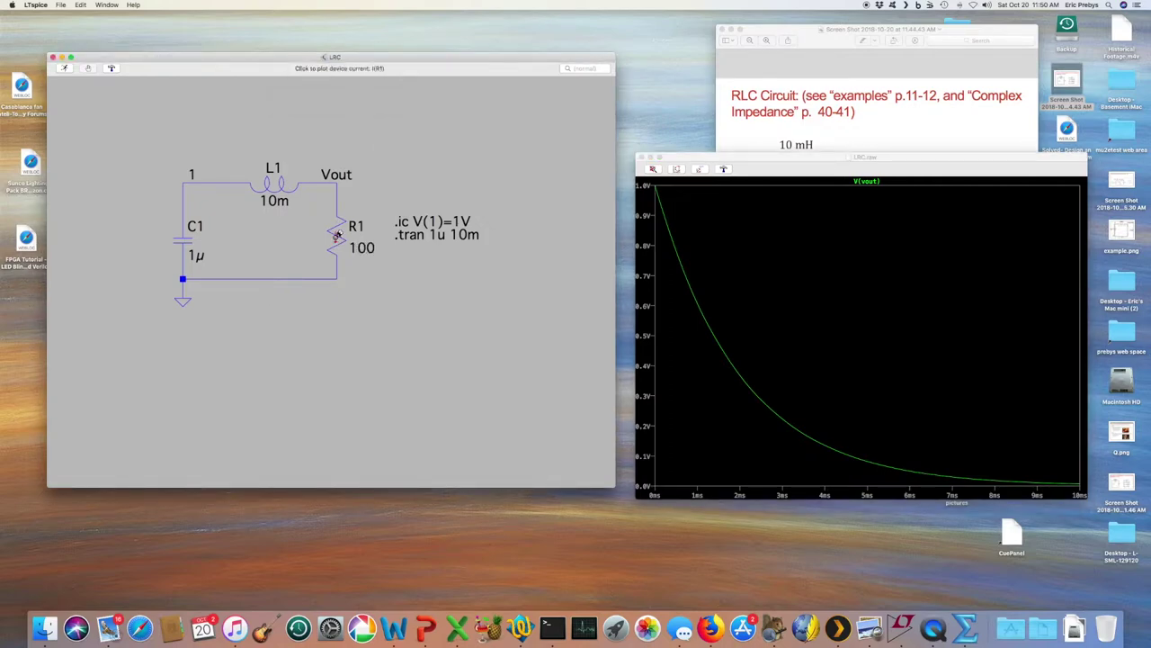
{"action": "left_click", "coordinate": [66, 68]}
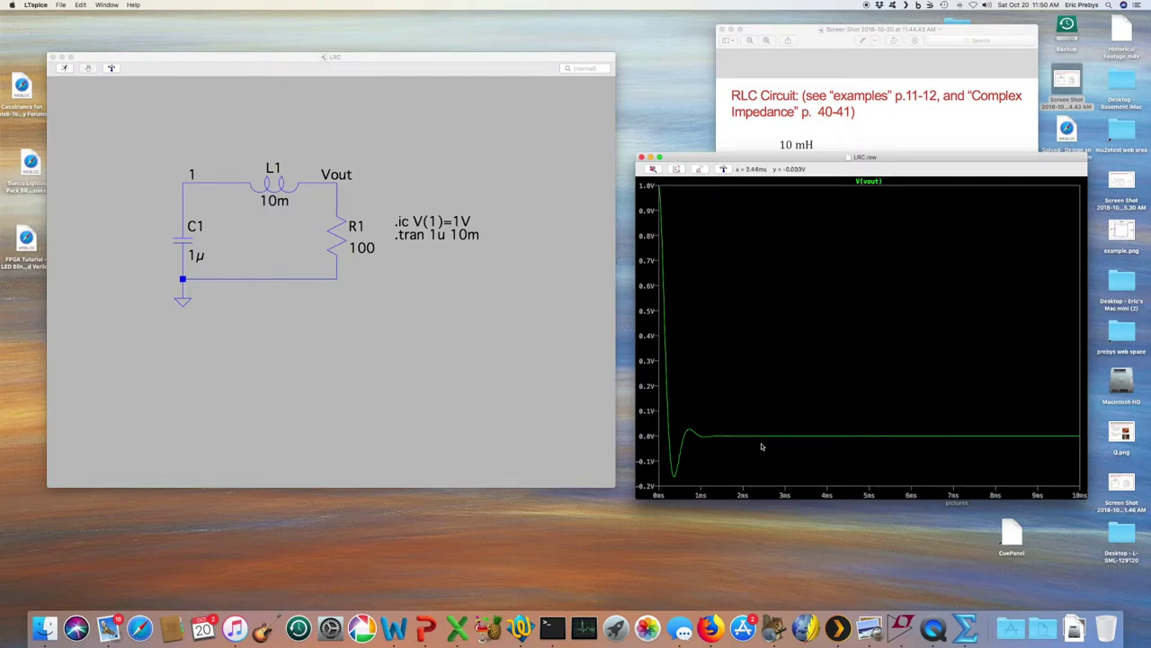
Step: Set R1 to 50 ohms and rerun the simulation
{"action": "right_click", "coordinate": [340, 238]}
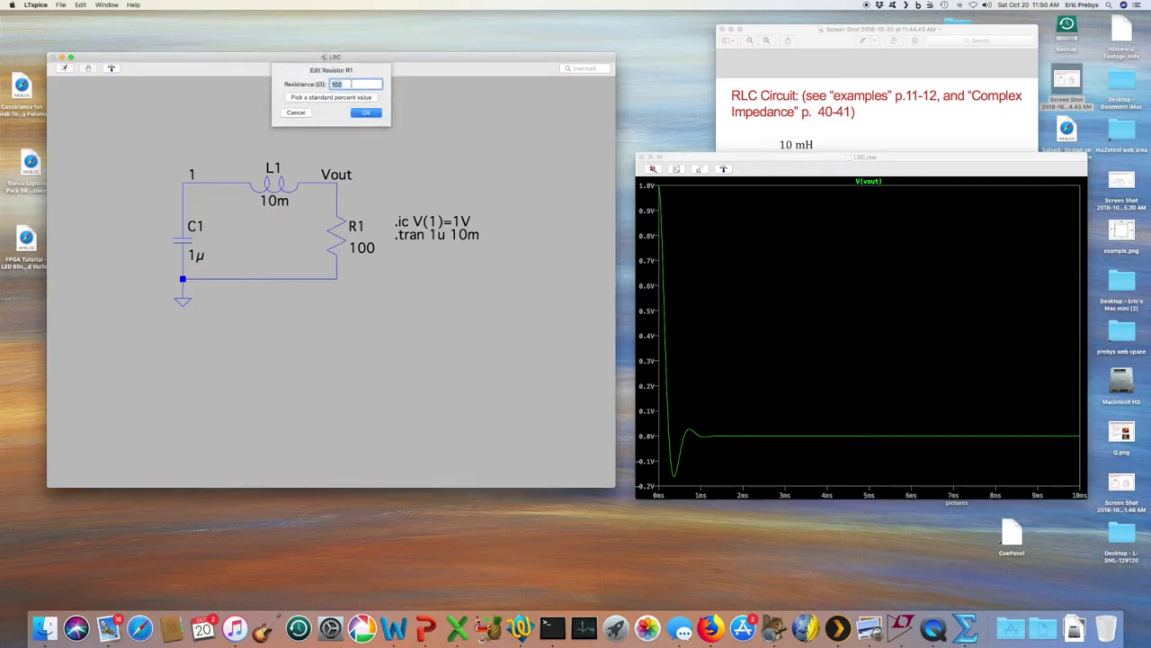
{"action": "type", "text": "50"}
{"action": "left_click", "coordinate": [367, 113]}
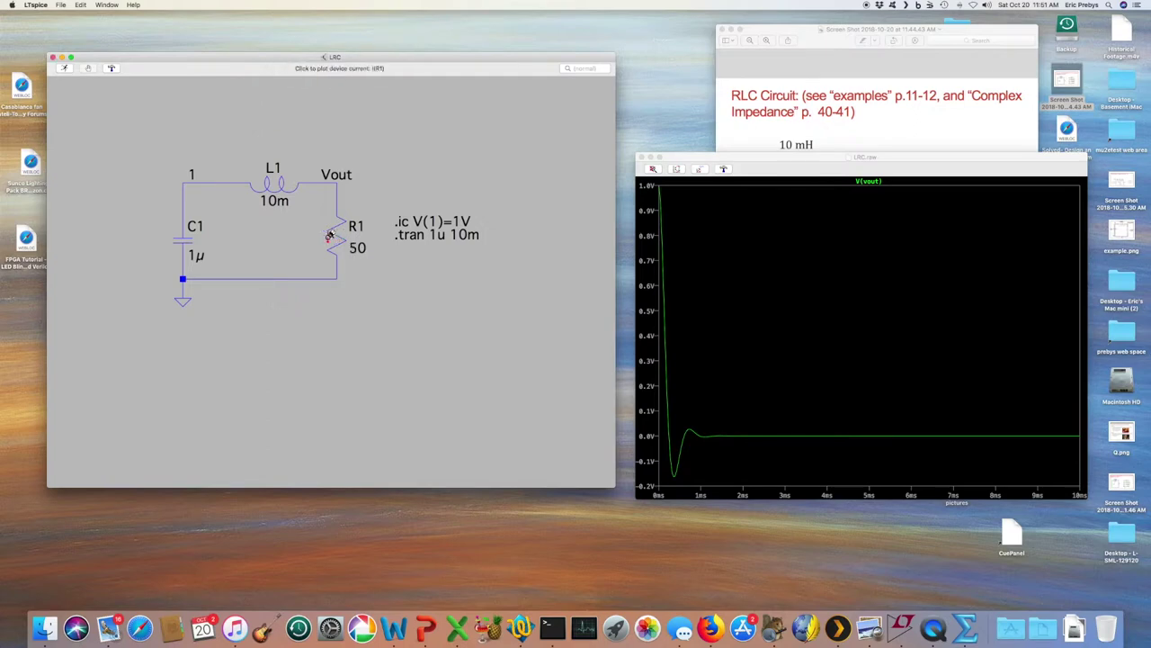
{"action": "left_click", "coordinate": [65, 68]}
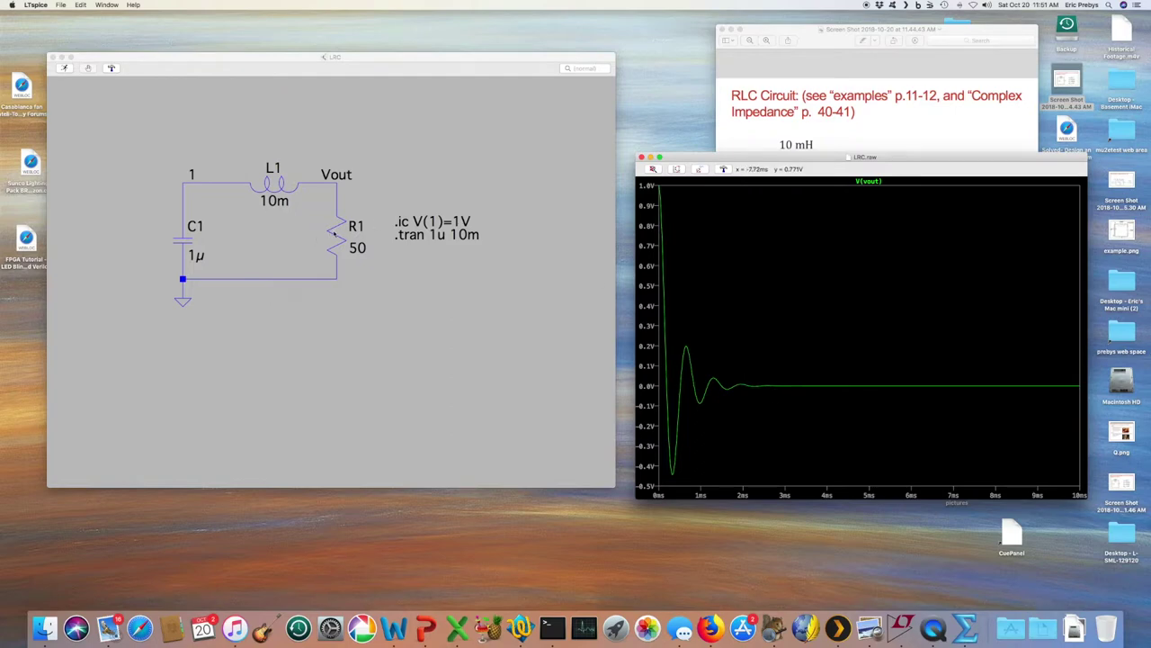
Step: Set R1 to 10 ohms and rerun the simulation
{"action": "right_click", "coordinate": [335, 233]}
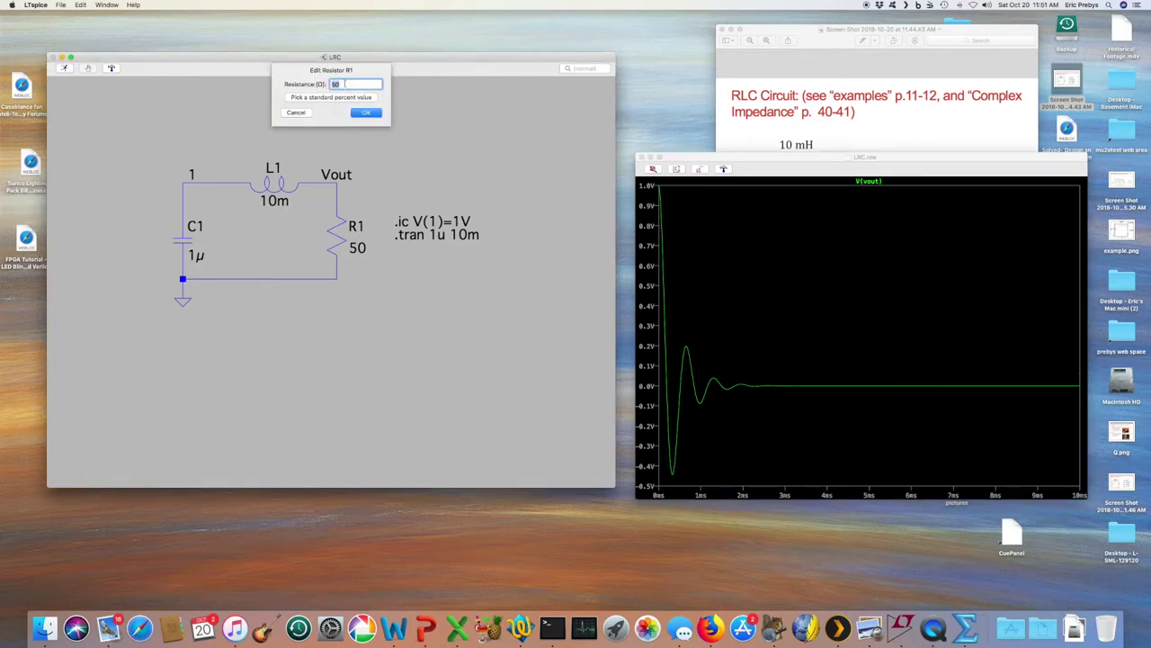
{"action": "type", "text": "10"}
{"action": "left_click", "coordinate": [366, 113]}
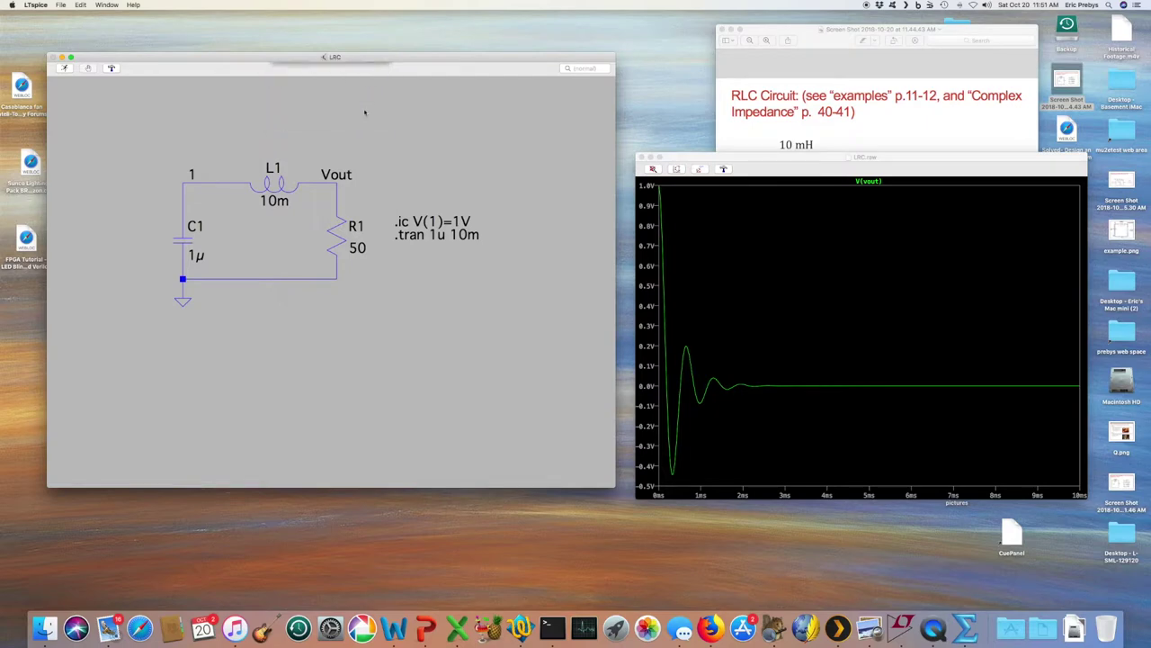
{"action": "left_click", "coordinate": [63, 68]}
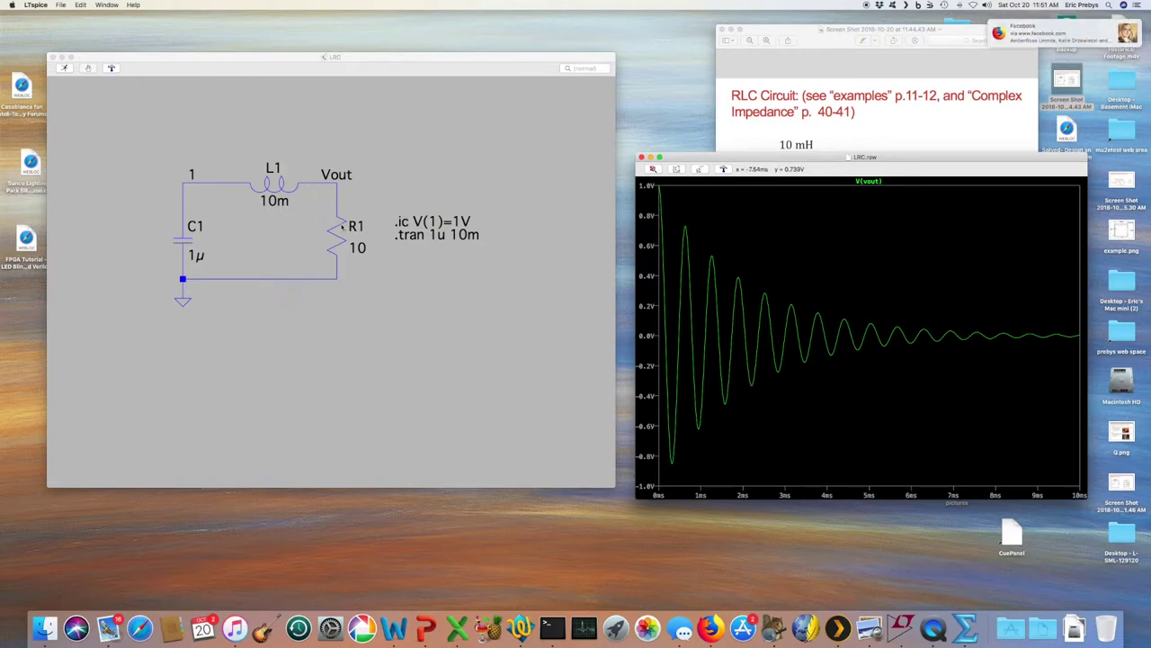
Step: Set R1 to 1 ohm and rerun the simulation
{"action": "right_click", "coordinate": [343, 228]}
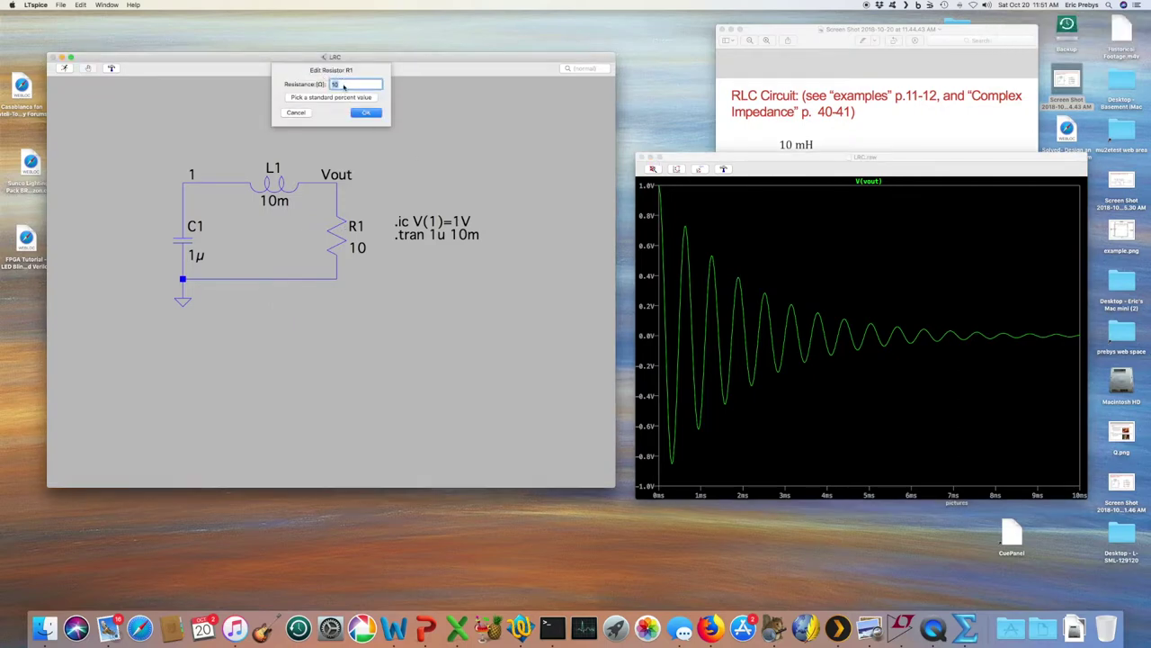
{"action": "type", "text": "1"}
{"action": "left_click", "coordinate": [366, 113]}
{"action": "left_click", "coordinate": [63, 68]}
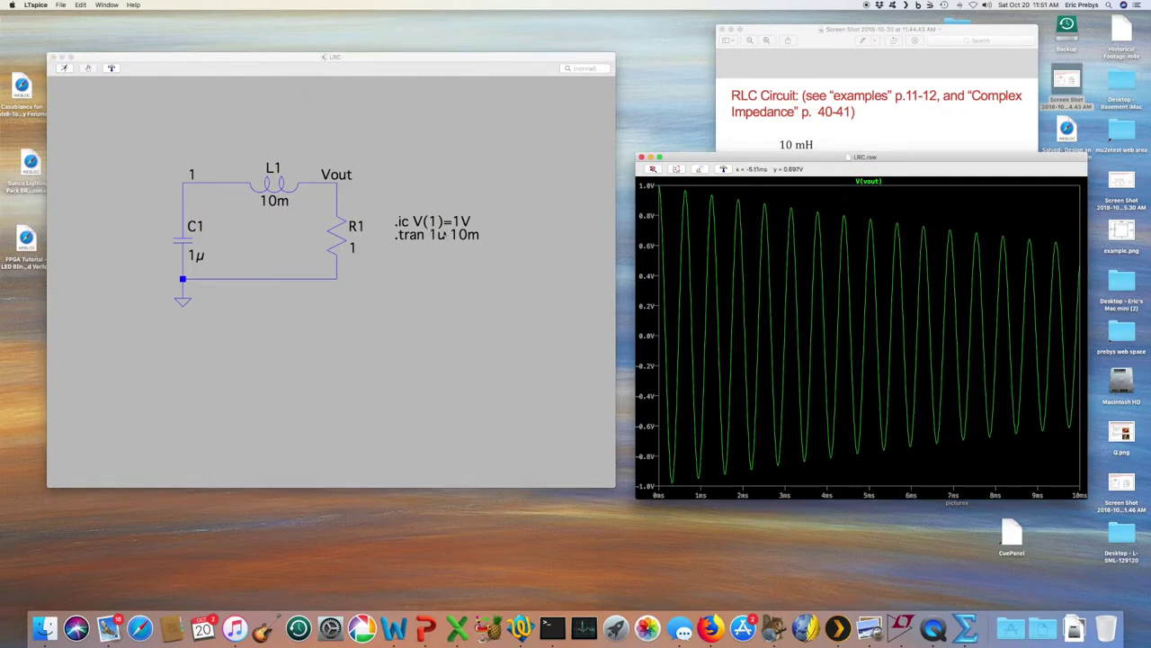
Step: Change the transient directive to .tran 1u 50m and rerun the simulation
{"action": "right_click", "coordinate": [441, 235]}
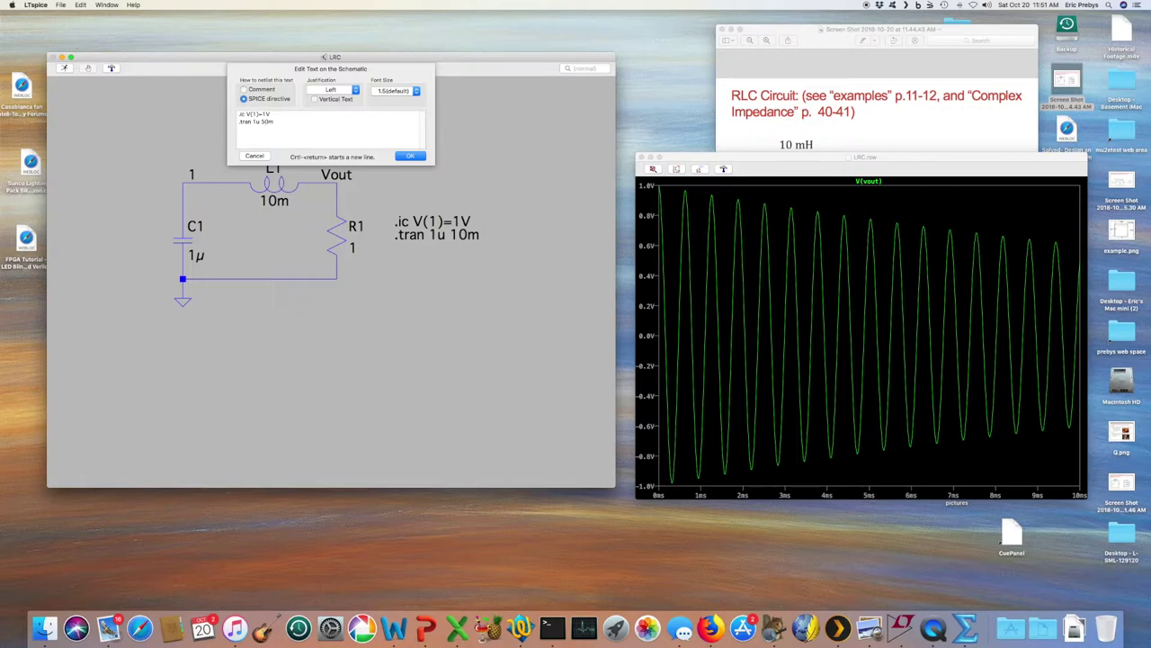
{"action": "left_click", "coordinate": [410, 156]}
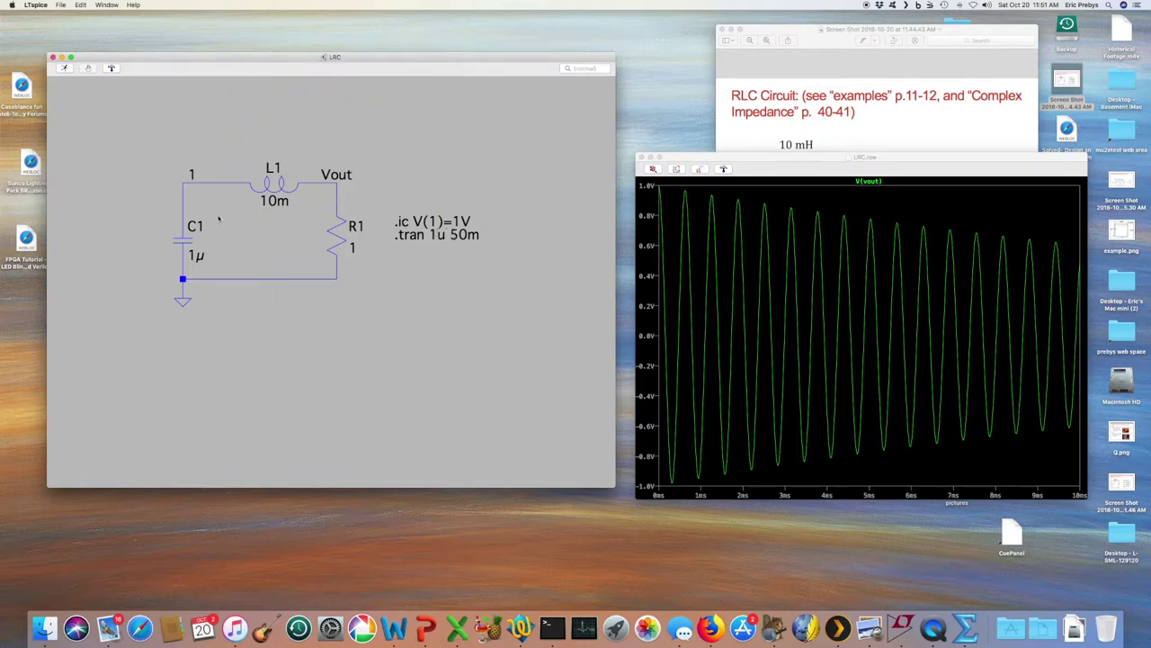
{"action": "left_click", "coordinate": [63, 69]}
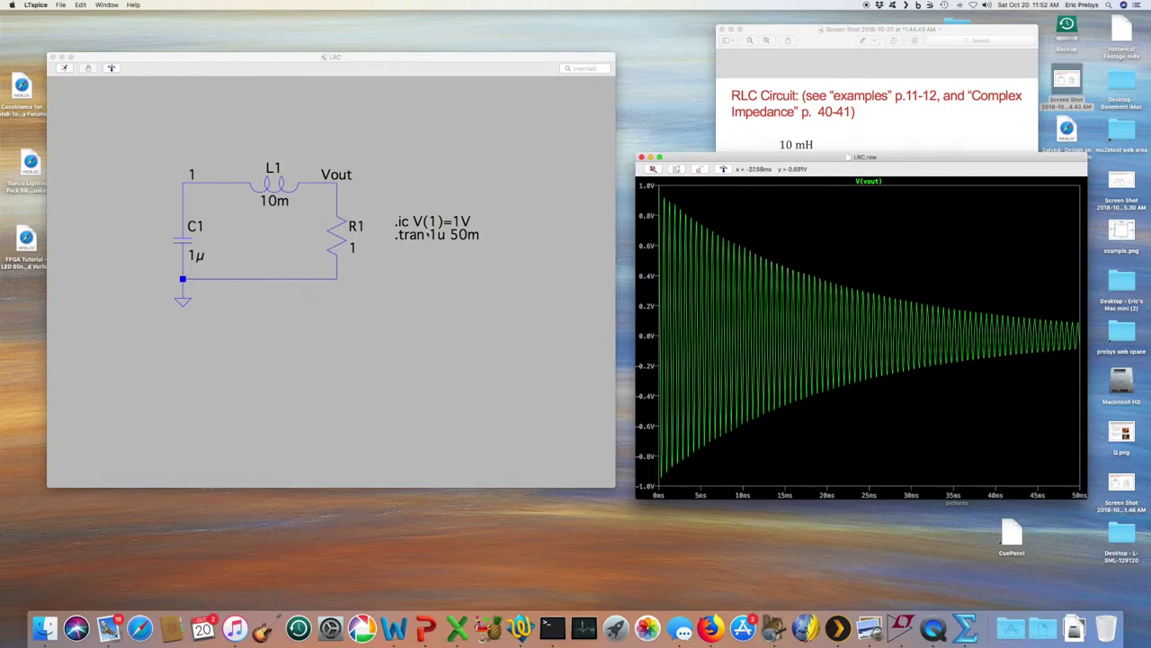
Step: Set R1 to .1 ohm and rerun the simulation, leaving the SPICE directive text as it is
{"action": "right_click", "coordinate": [437, 232]}
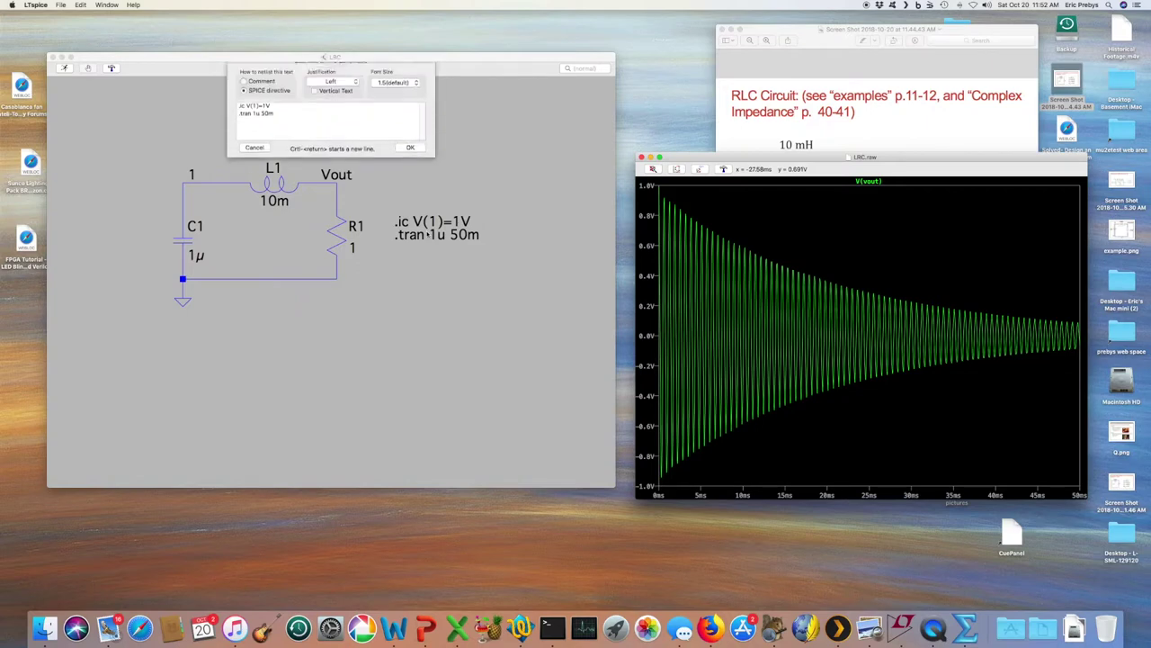
{"action": "left_click", "coordinate": [255, 156]}
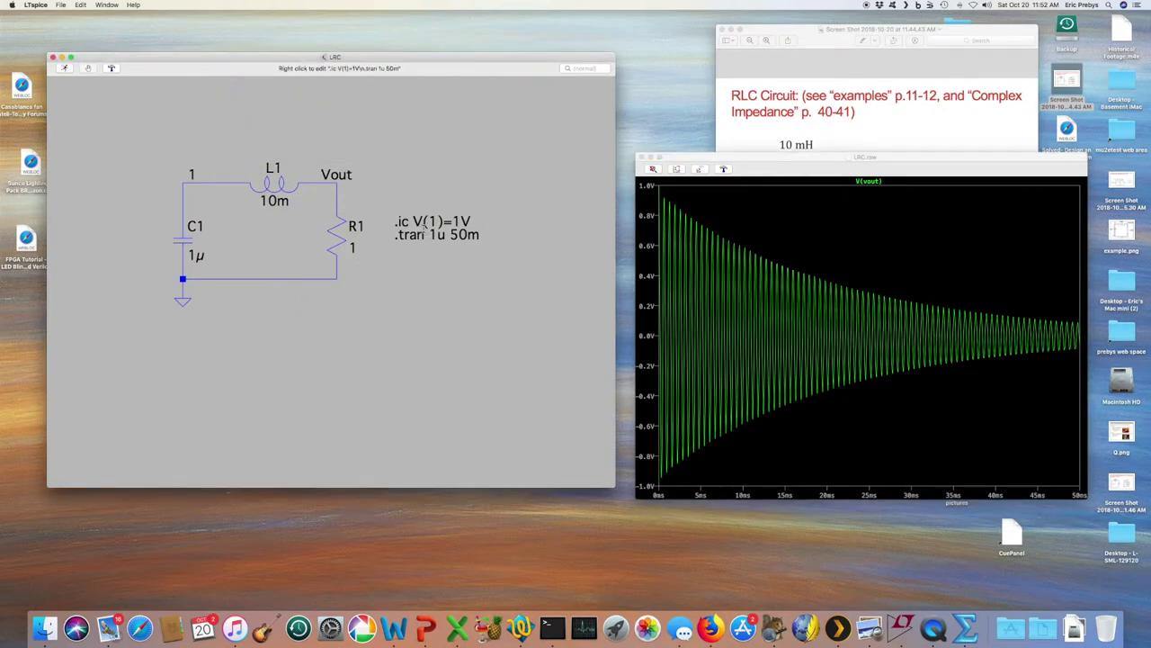
{"action": "right_click", "coordinate": [337, 236]}
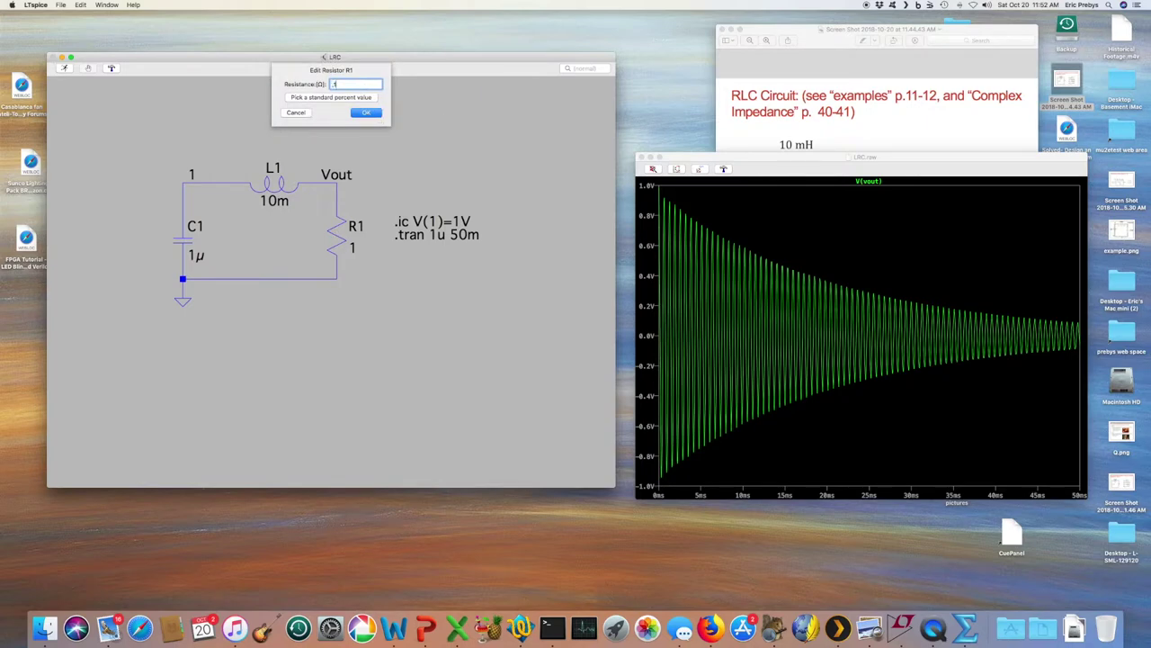
{"action": "type", "text": ".1"}
{"action": "left_click", "coordinate": [366, 112]}
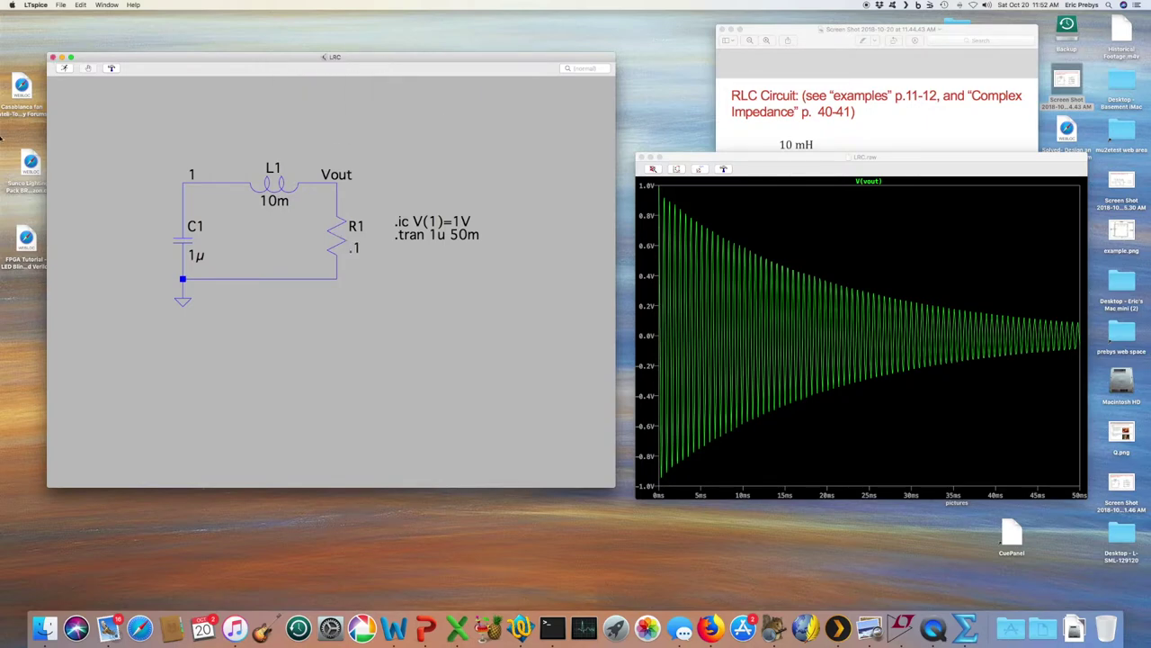
{"action": "left_click", "coordinate": [59, 69]}
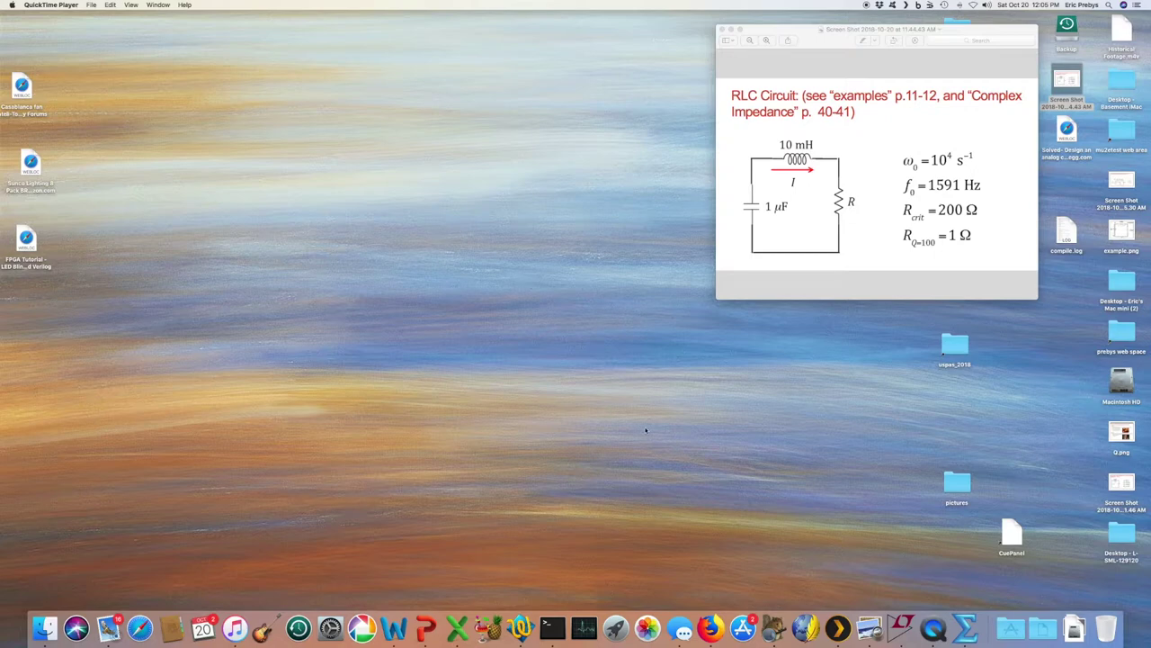
Step: Switch to LTspice, open the saved LRC schematic, and move and enlarge its window beside the reference circuit image
{"action": "left_click", "coordinate": [900, 627]}
{"action": "left_click", "coordinate": [594, 212]}
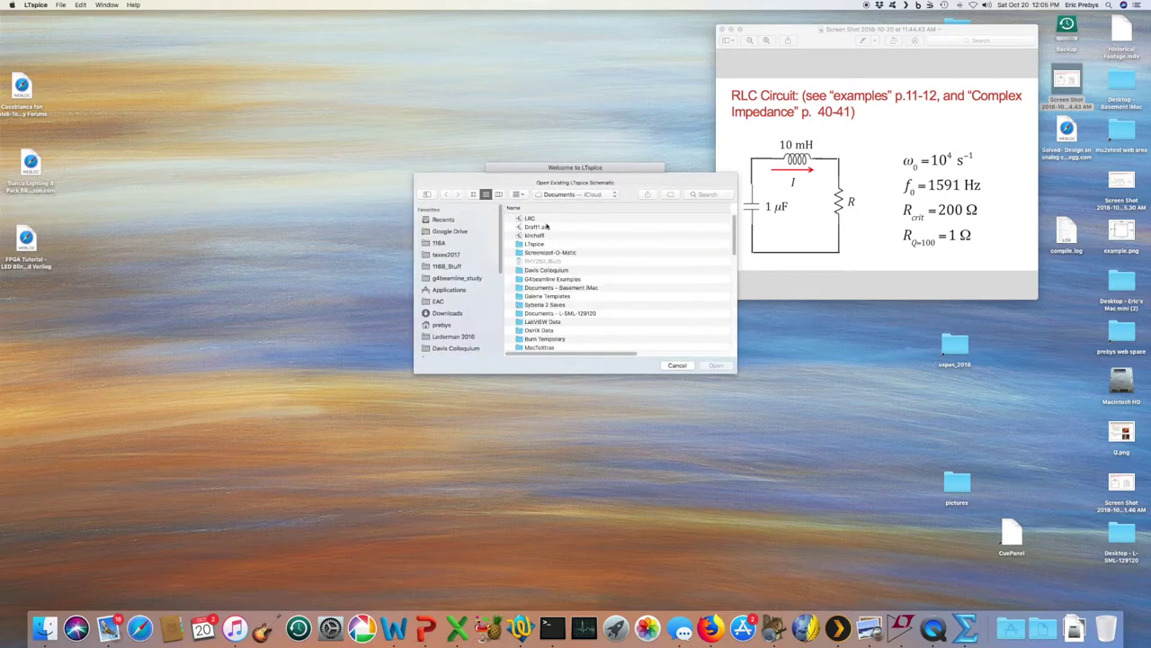
{"action": "double_click", "coordinate": [535, 218]}
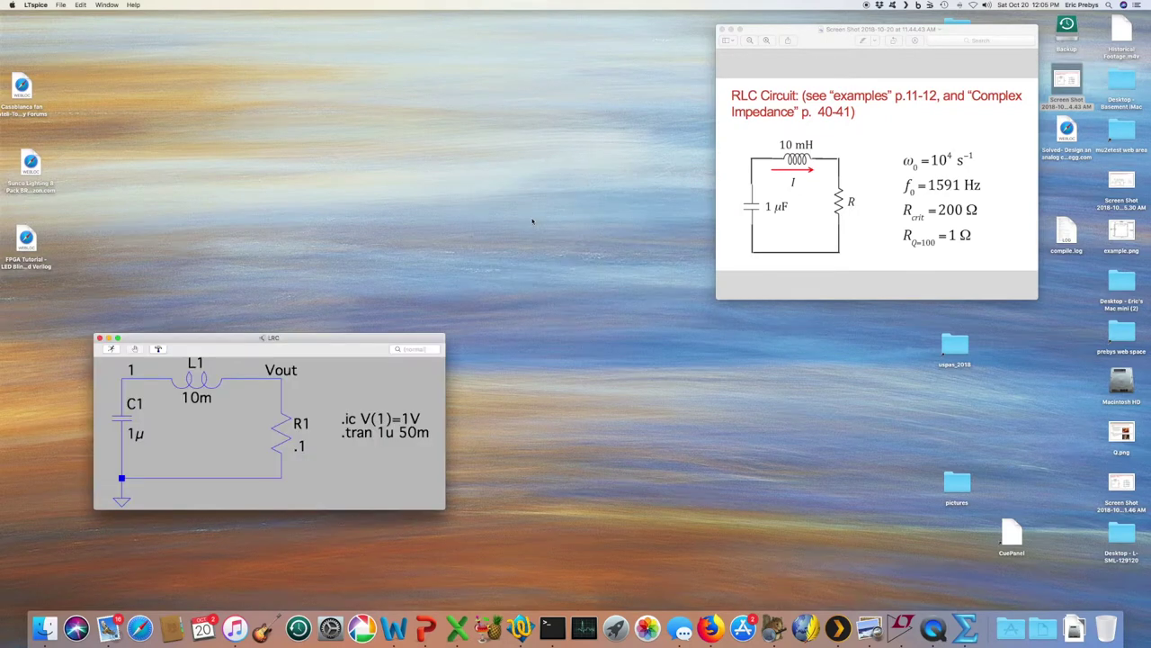
{"action": "left_click_drag", "start_coordinate": [335, 342], "coordinate": [373, 74]}
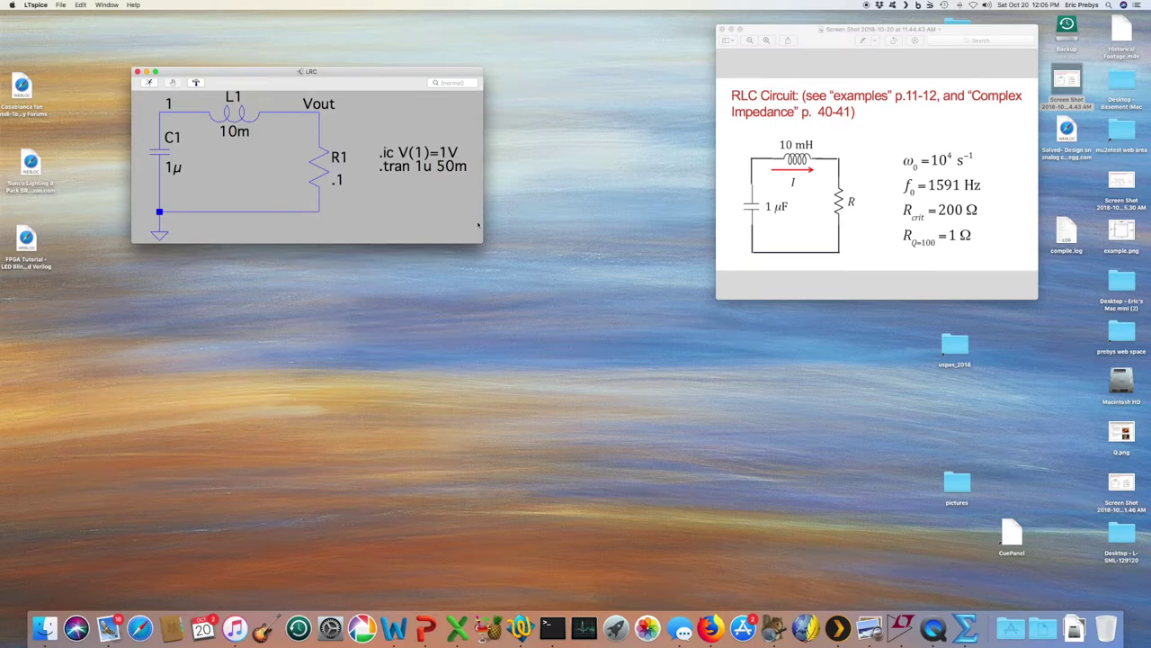
{"action": "left_click_drag", "start_coordinate": [487, 243], "coordinate": [572, 348]}
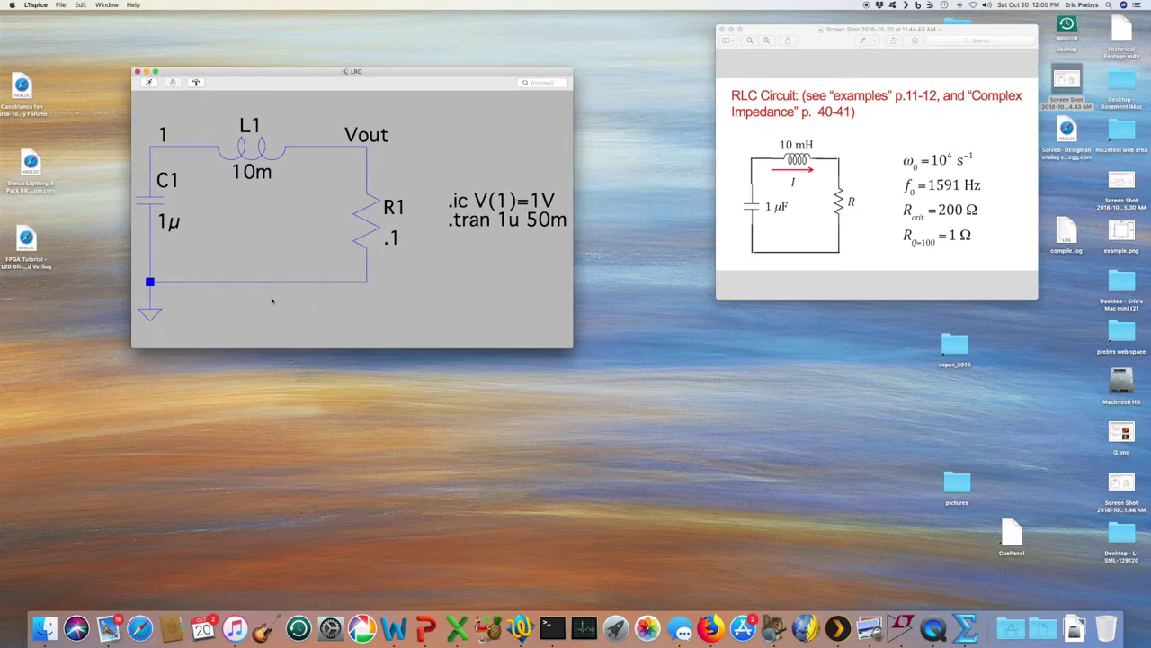
{"action": "scroll", "coordinate": [435, 245], "scroll_direction": "down", "scroll_amount": 1}
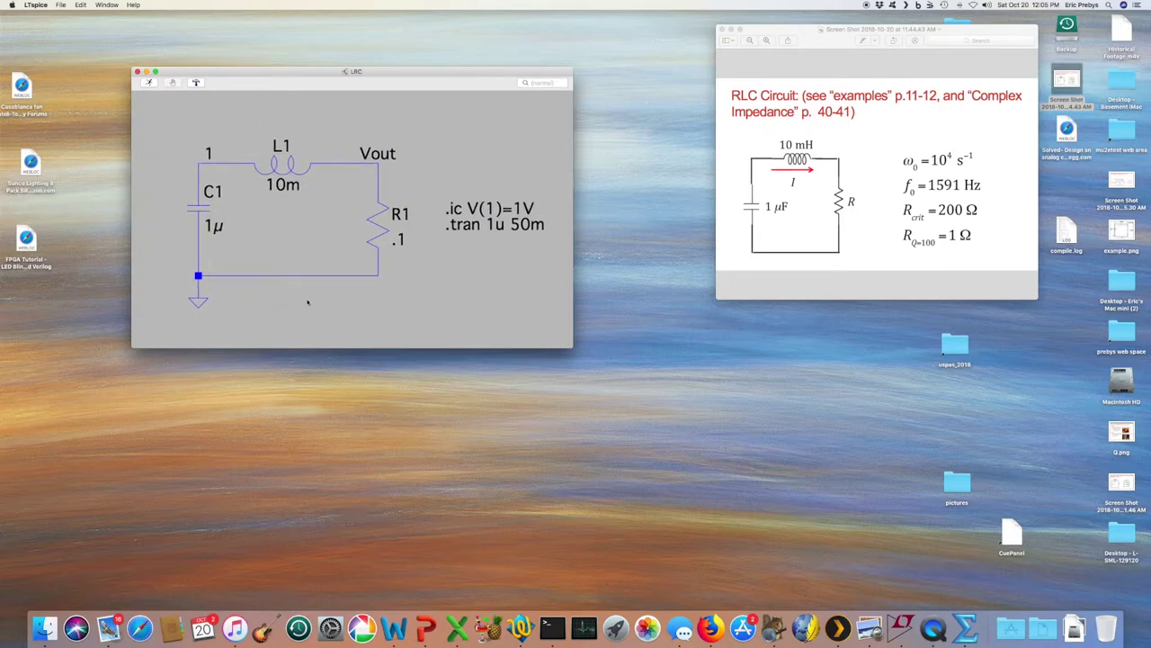
Step: Delete the wire below C1, the node label 1 and the wires joining C1 to L1
{"action": "right_click", "coordinate": [307, 302]}
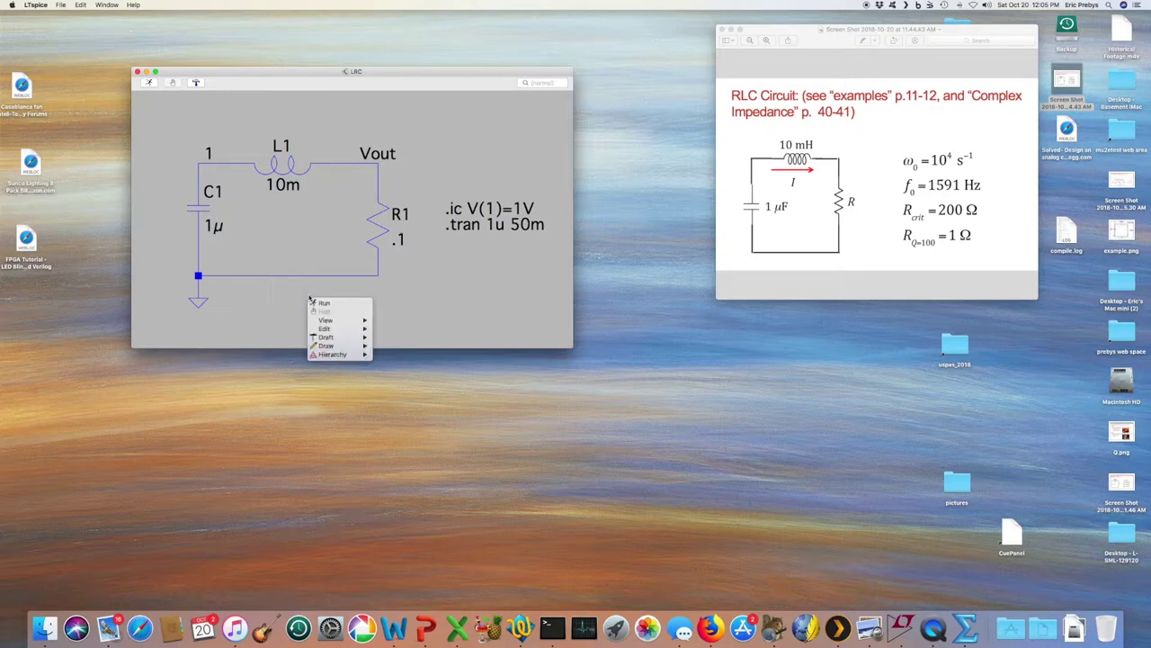
{"action": "mouse_move", "coordinate": [349, 338]}
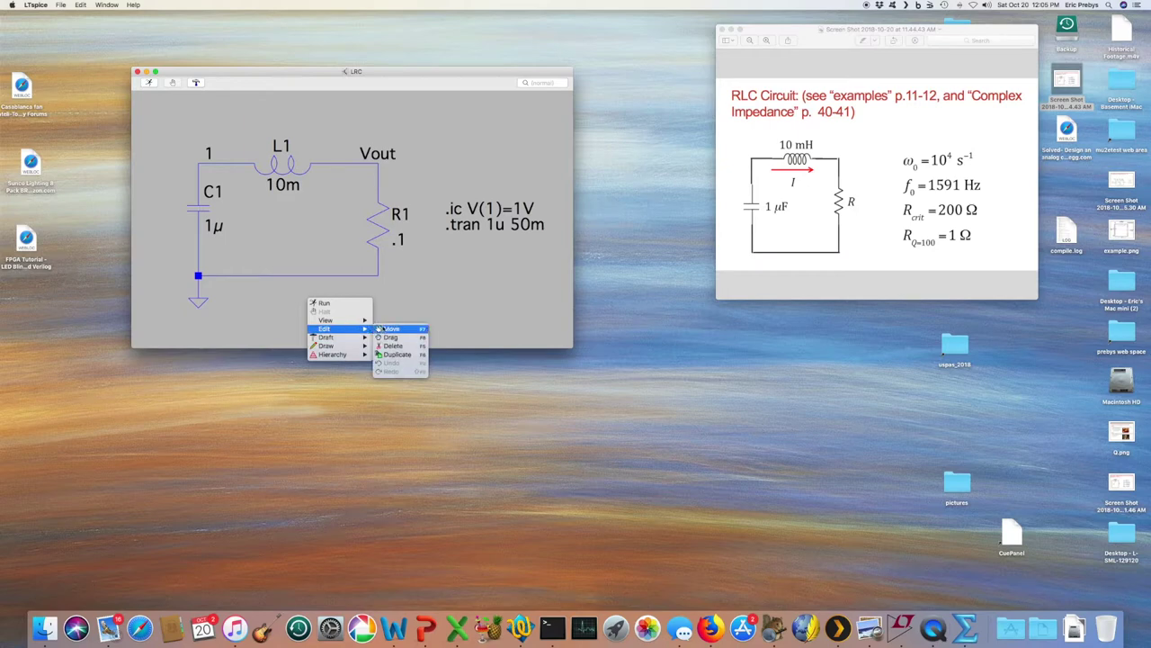
{"action": "left_click", "coordinate": [392, 339]}
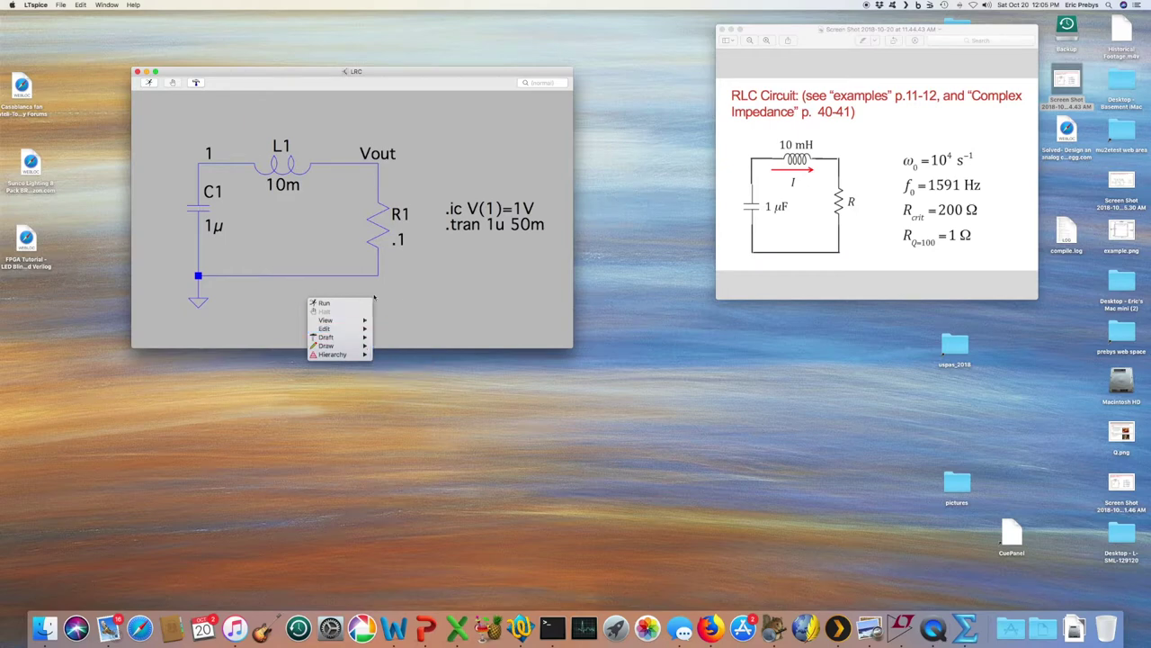
{"action": "right_click", "coordinate": [400, 297]}
{"action": "mouse_move", "coordinate": [425, 326]}
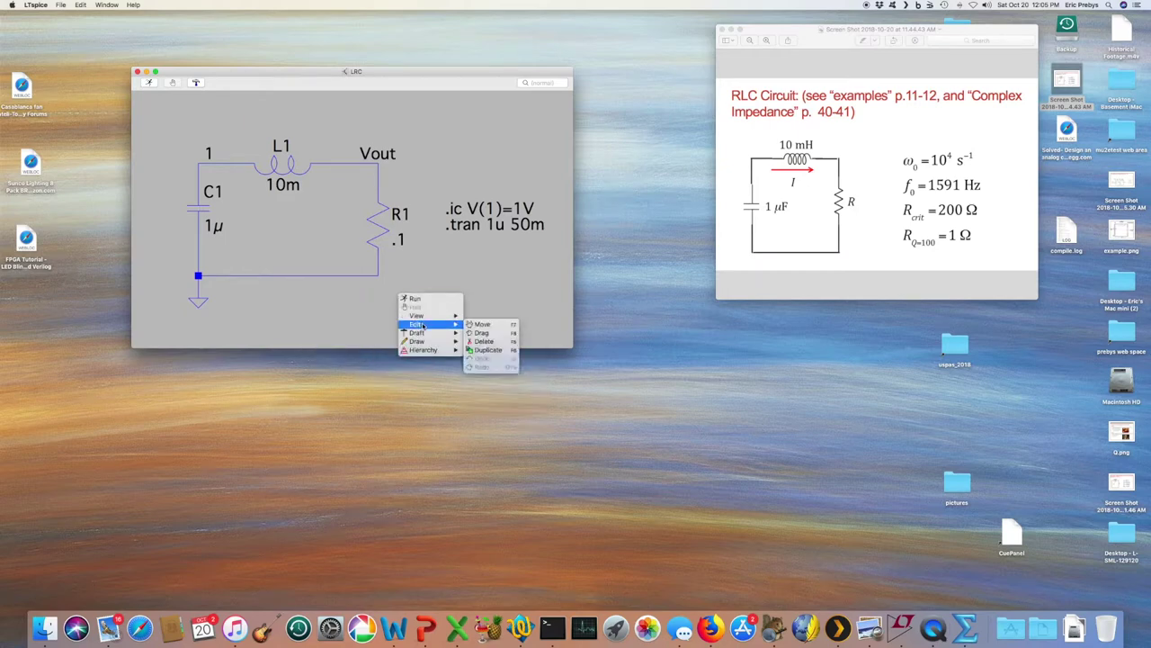
{"action": "left_click", "coordinate": [482, 333]}
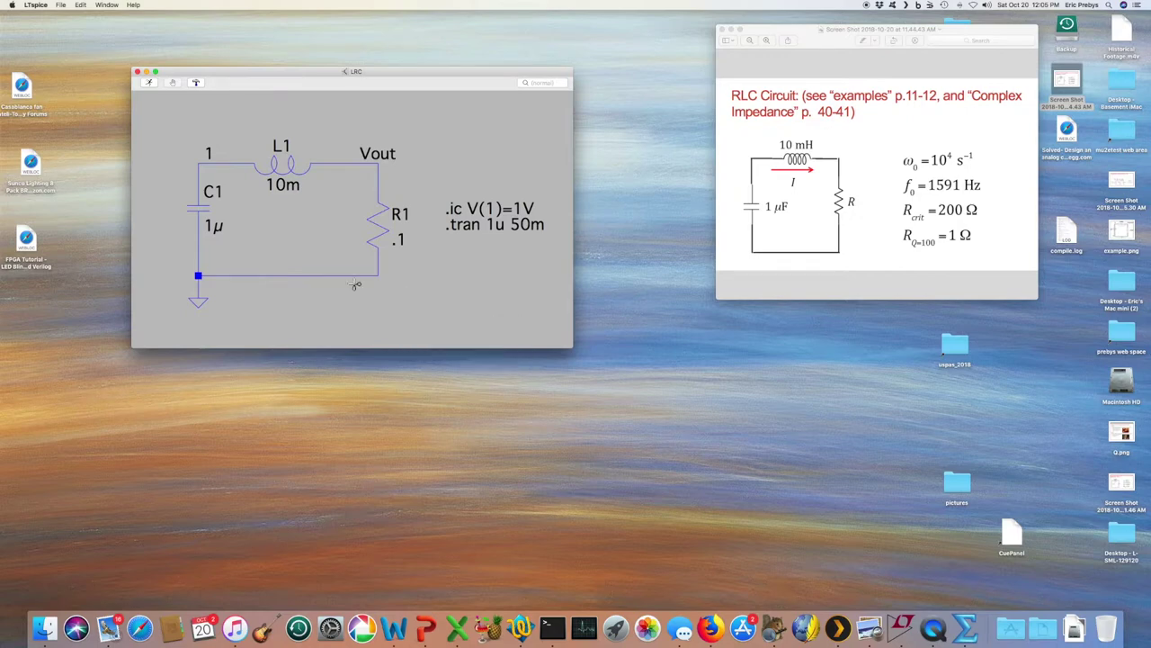
{"action": "left_click", "coordinate": [201, 258]}
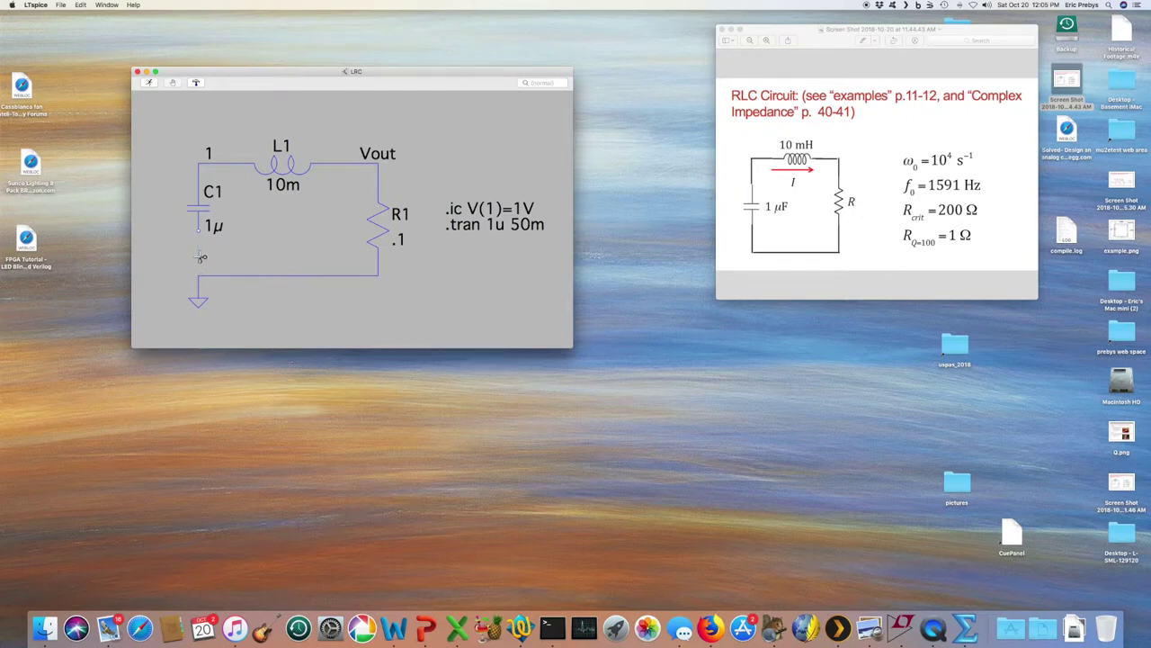
{"action": "left_click", "coordinate": [204, 164]}
{"action": "left_click", "coordinate": [223, 165]}
{"action": "left_click", "coordinate": [199, 176]}
{"action": "key", "text": "Escape"}
{"action": "right_click", "coordinate": [281, 311]}
{"action": "mouse_move", "coordinate": [301, 338]}
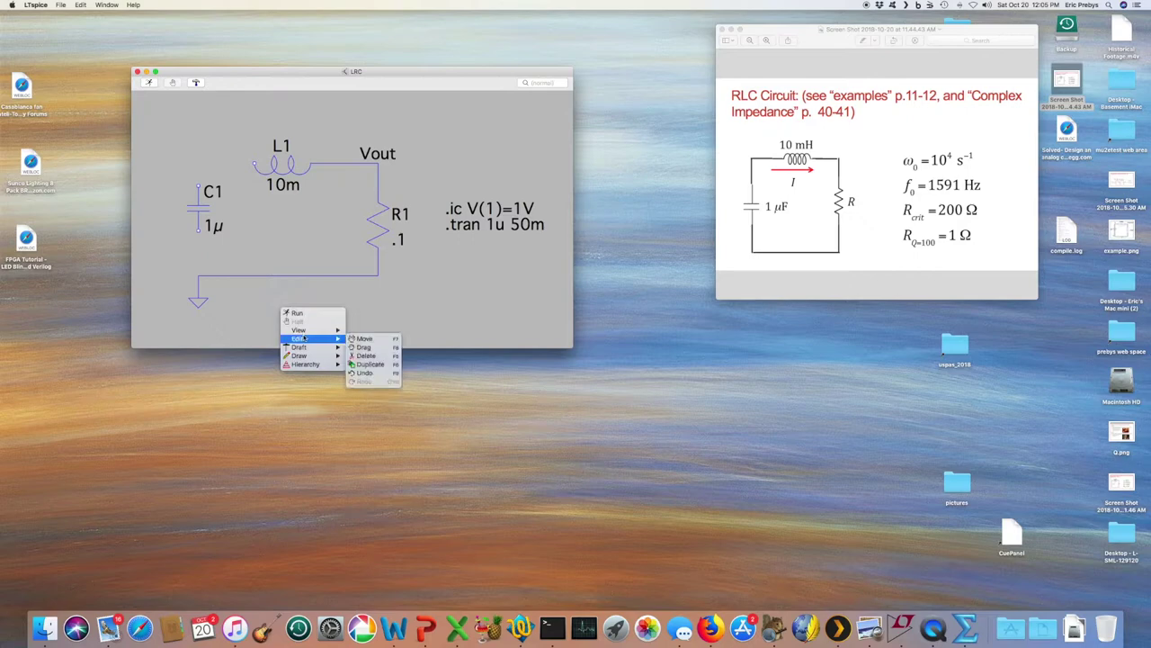
{"action": "left_click", "coordinate": [362, 348]}
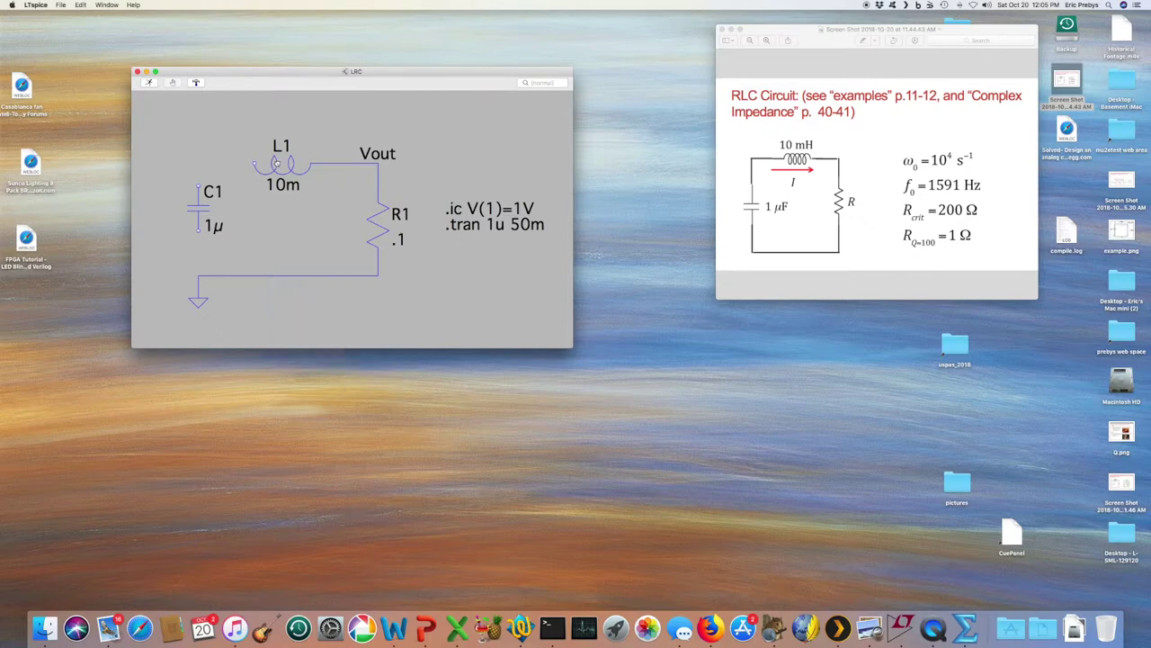
{"action": "left_click", "coordinate": [285, 164]}
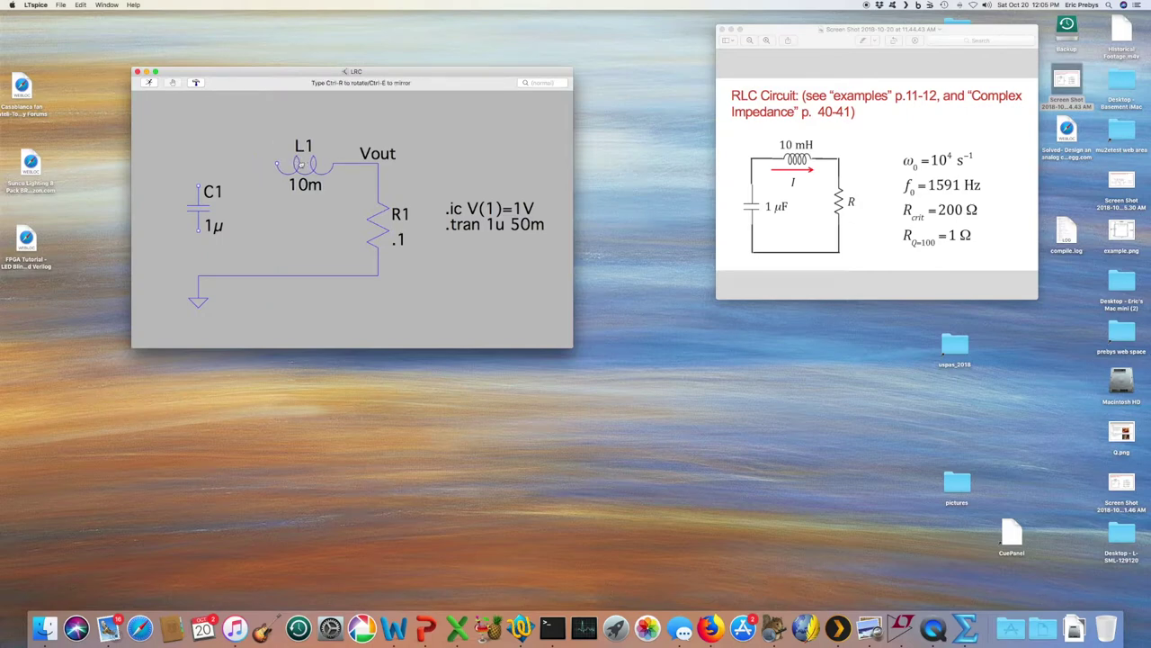
{"action": "left_click", "coordinate": [278, 165]}
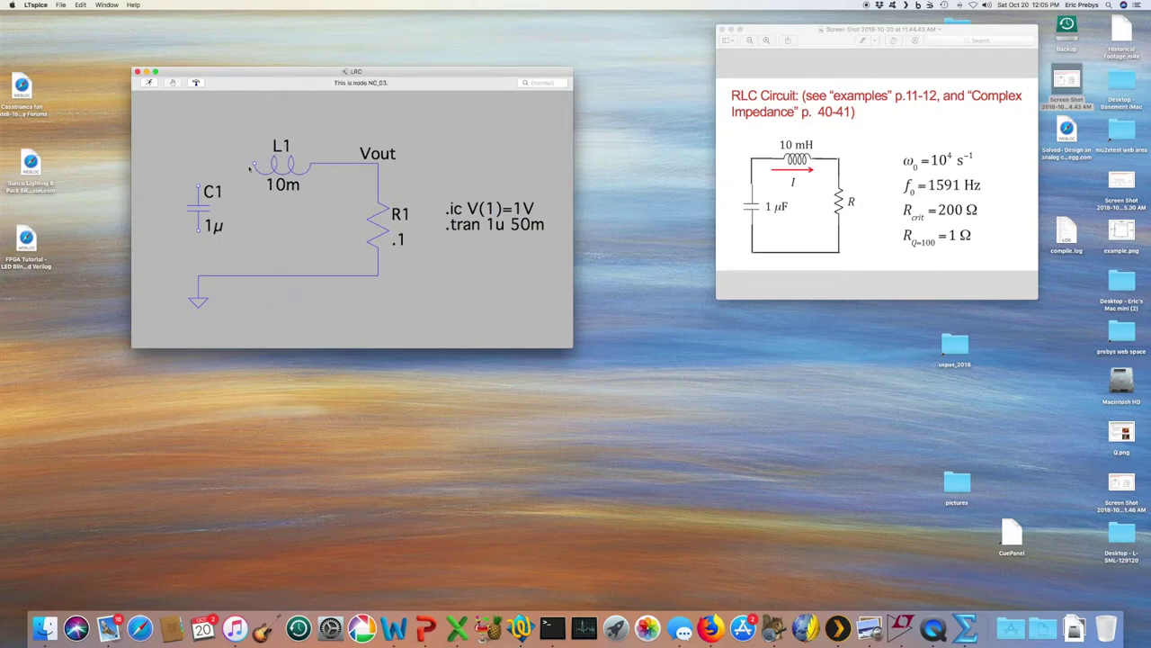
Step: Drag inductor L1 a short distance along its wire, closer to the Vout node
{"action": "right_click", "coordinate": [351, 306]}
{"action": "mouse_move", "coordinate": [383, 336]}
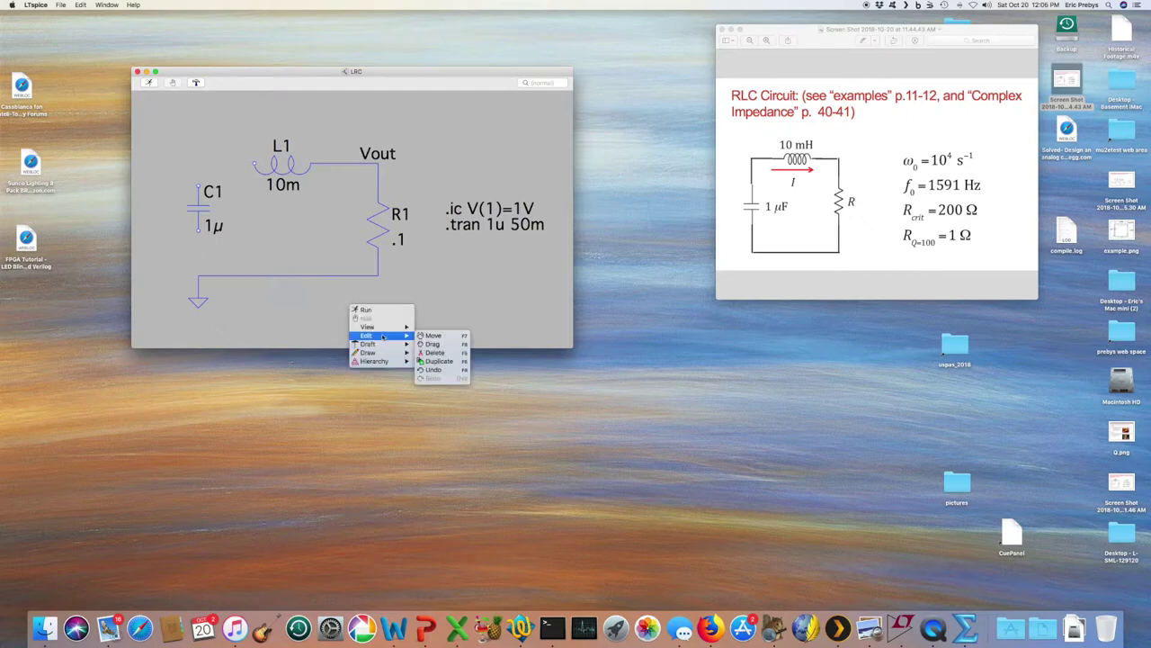
{"action": "left_click", "coordinate": [432, 344]}
{"action": "left_click", "coordinate": [276, 162]}
{"action": "left_click", "coordinate": [304, 162]}
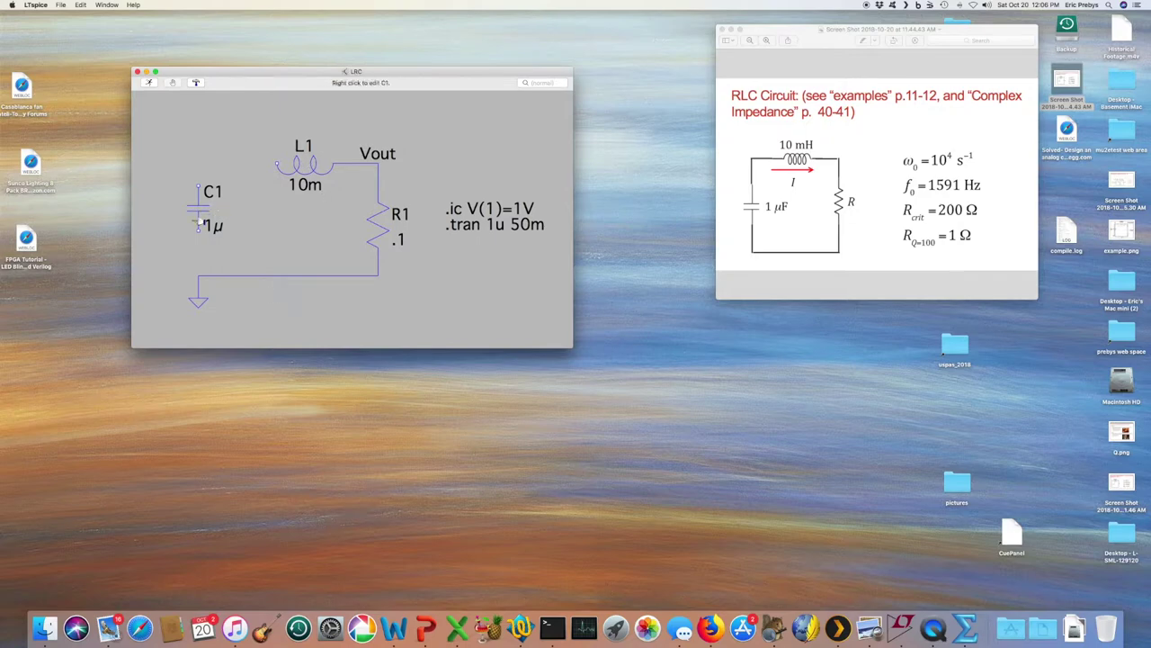
Step: Move capacitor C1 up in line with inductor L1 and rotate it to lie horizontally with its labels upright
{"action": "right_click", "coordinate": [164, 206]}
{"action": "mouse_move", "coordinate": [190, 237]}
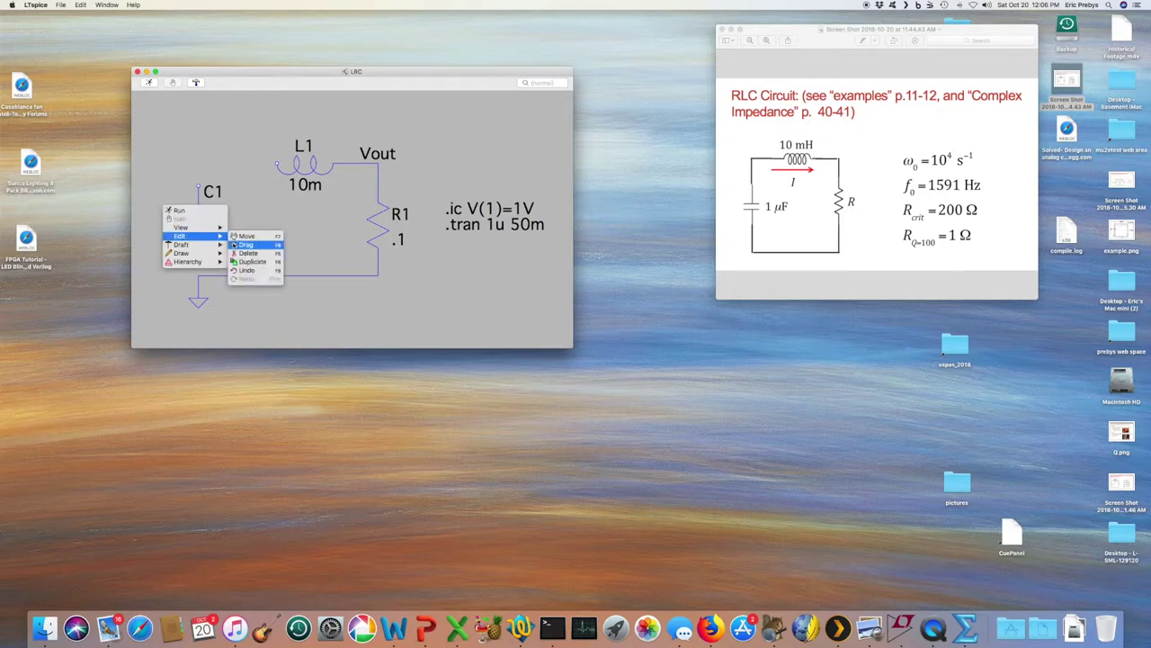
{"action": "key", "text": "Escape"}
{"action": "left_click_drag", "start_coordinate": [197, 208], "coordinate": [186, 179]}
{"action": "key", "text": "ctrl+r"}
{"action": "key", "text": "ctrl+r"}
{"action": "key", "text": "ctrl+r"}
{"action": "key", "text": "ctrl+r"}
{"action": "key", "text": "ctrl+r"}
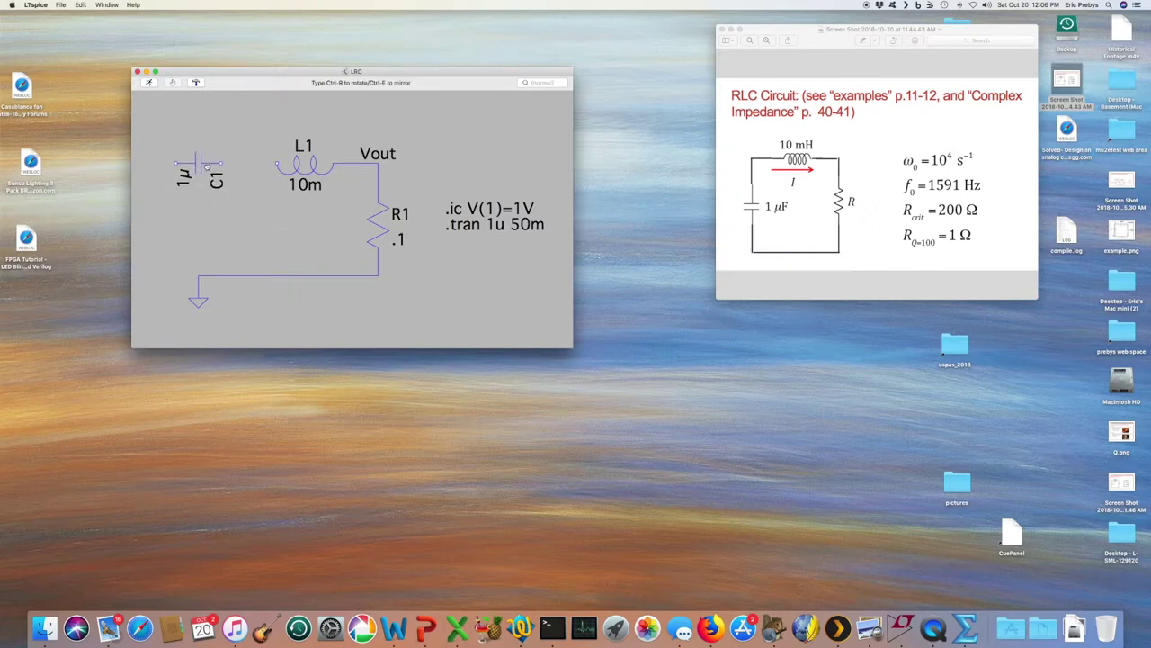
{"action": "key", "text": "ctrl+r"}
{"action": "key", "text": "ctrl+r"}
{"action": "left_click", "coordinate": [208, 167]}
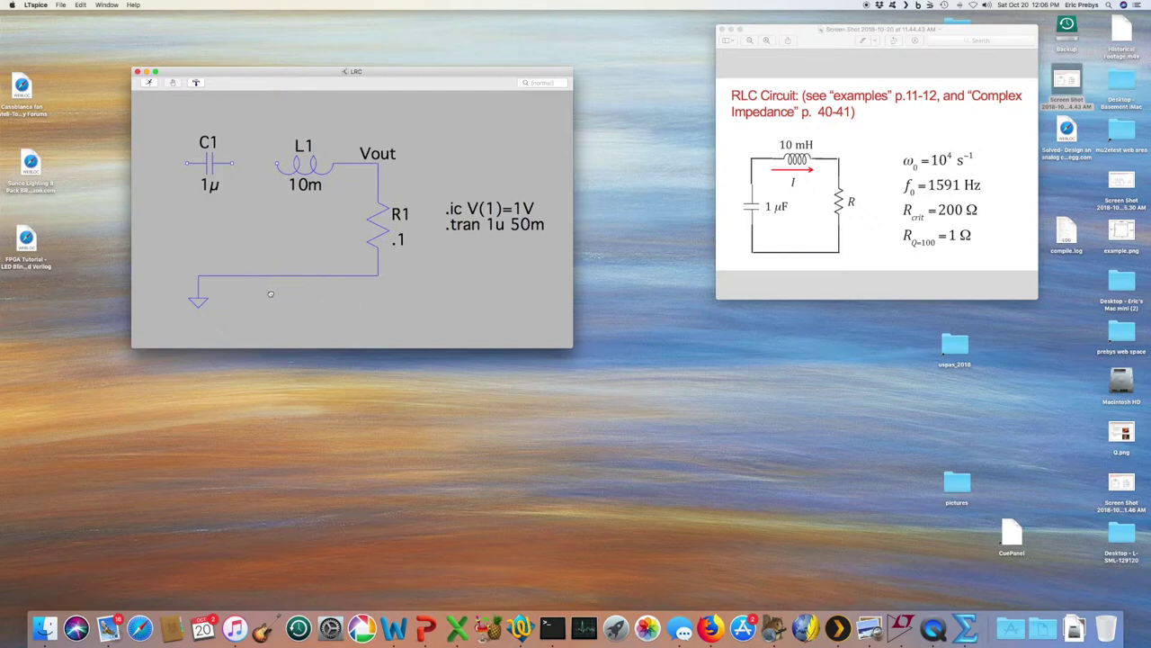
Step: Place a voltage source component upright beside C1, above the level of the ground wire
{"action": "left_click_drag", "start_coordinate": [285, 239], "coordinate": [330, 241]}
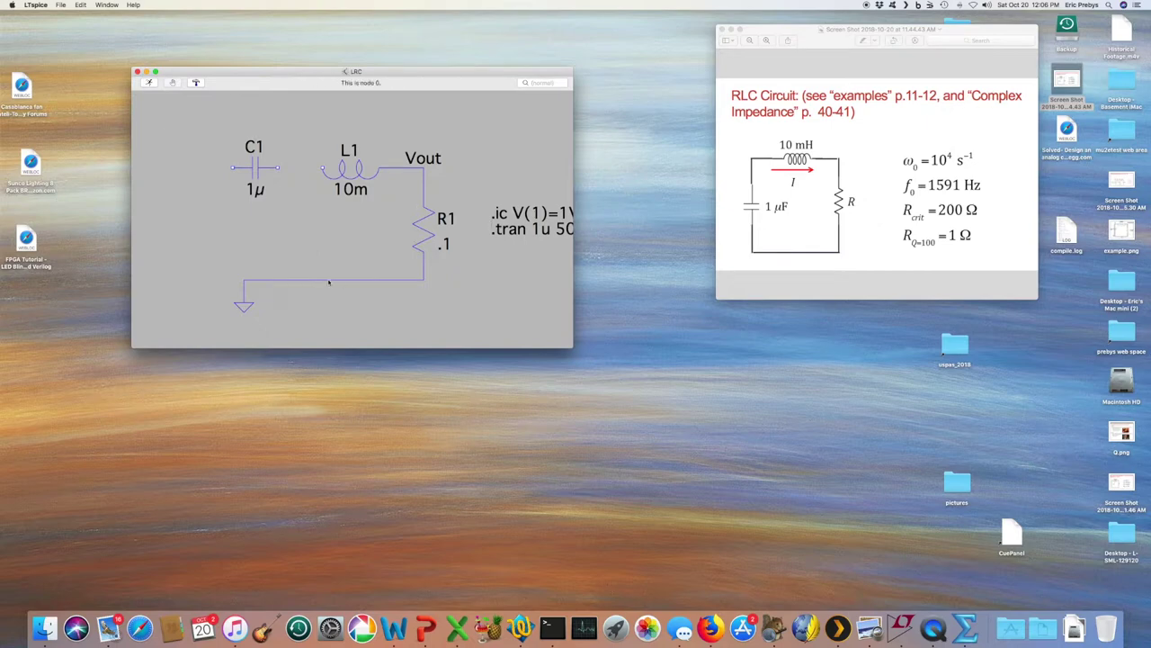
{"action": "right_click", "coordinate": [371, 313]}
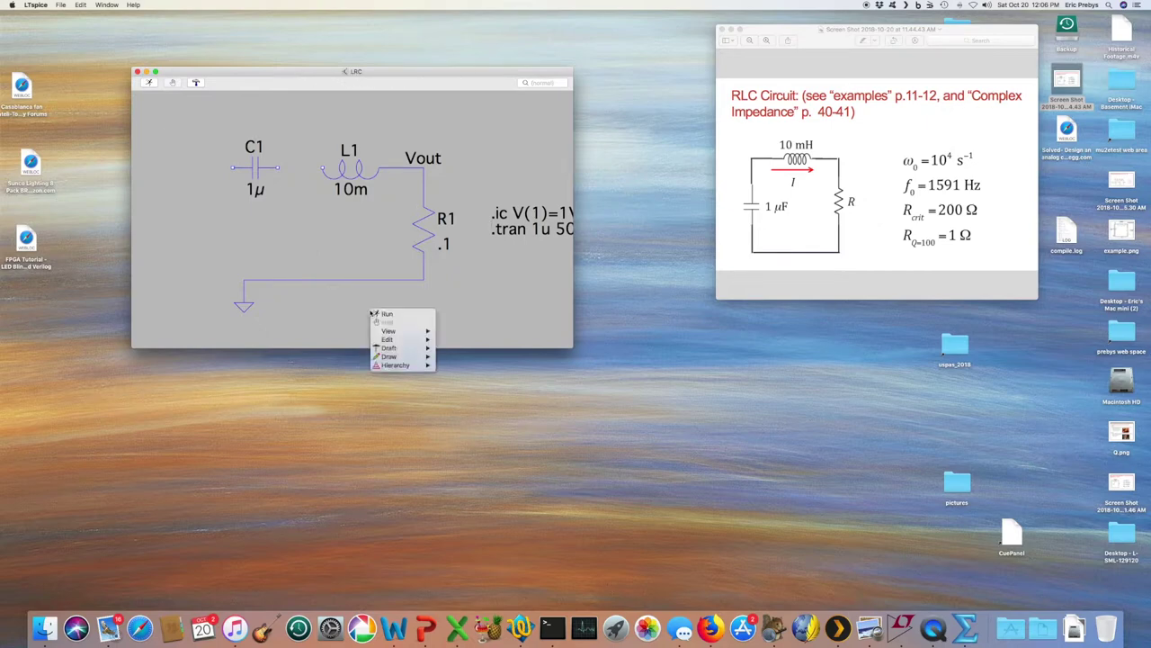
{"action": "mouse_move", "coordinate": [400, 339]}
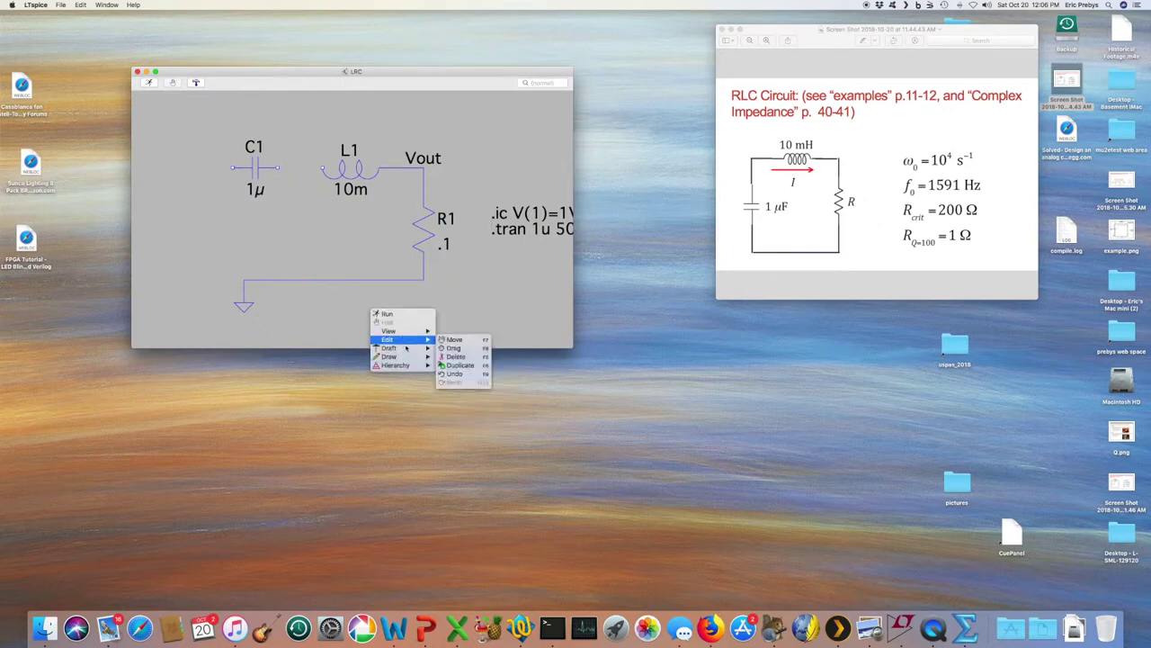
{"action": "left_click", "coordinate": [461, 358]}
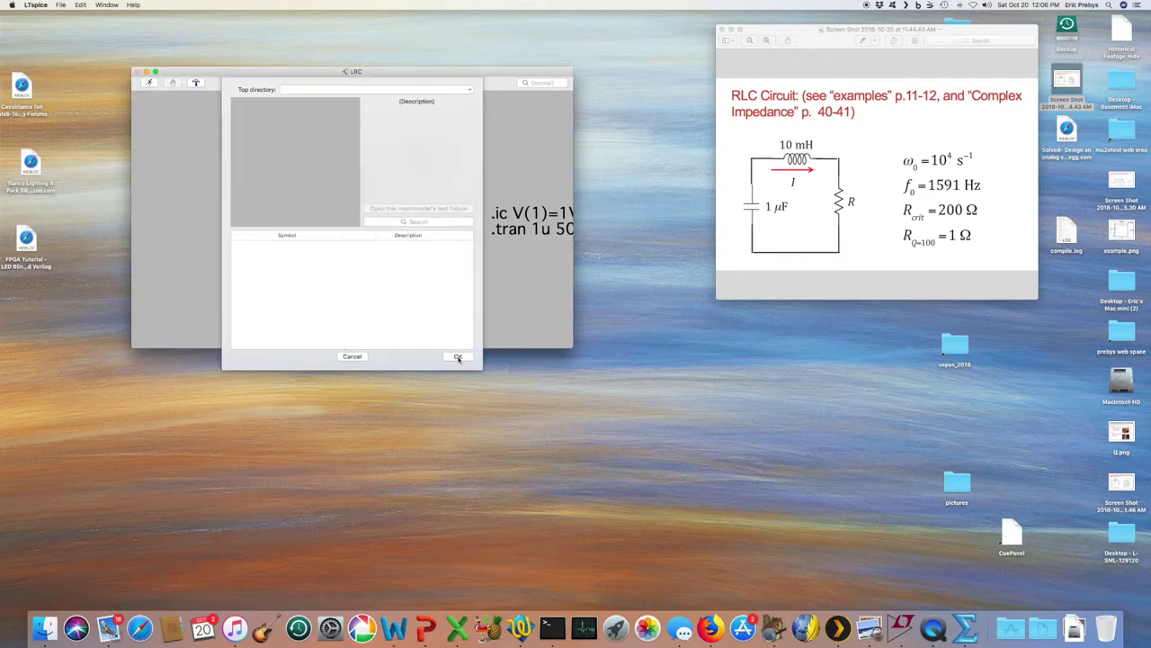
{"action": "type", "text": "vo"}
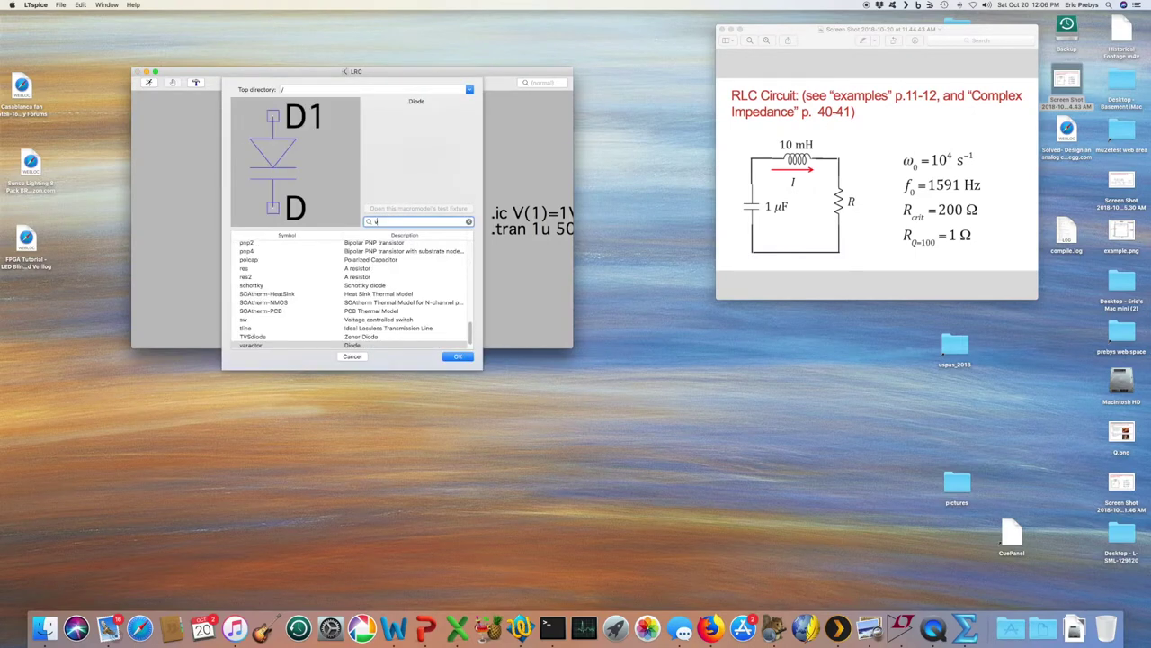
{"action": "left_click", "coordinate": [458, 357]}
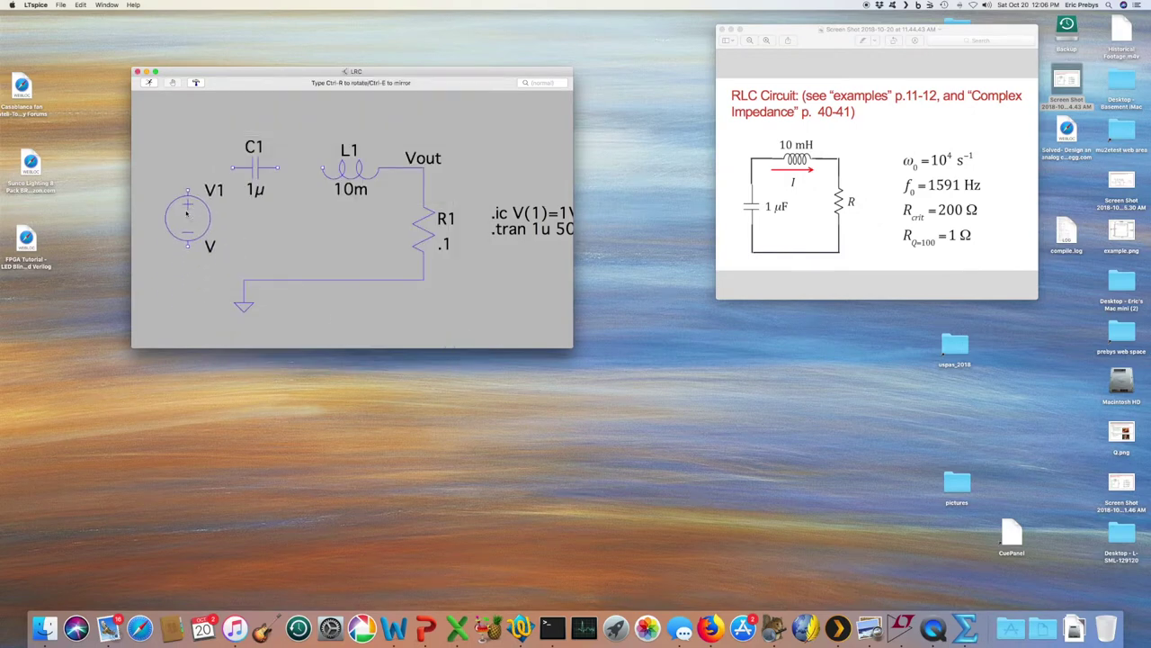
{"action": "left_click", "coordinate": [172, 218]}
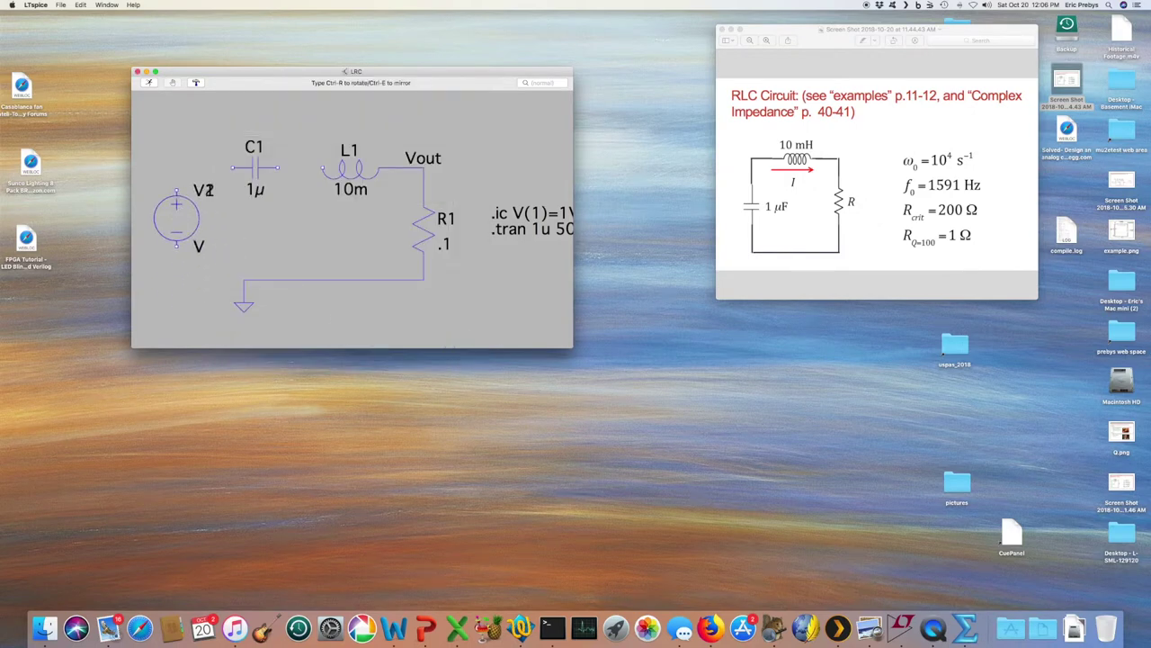
{"action": "key", "text": "Escape"}
Step: Wire the negative terminal of V1 down and across to the ground node
{"action": "right_click", "coordinate": [329, 311]}
{"action": "mouse_move", "coordinate": [355, 347]}
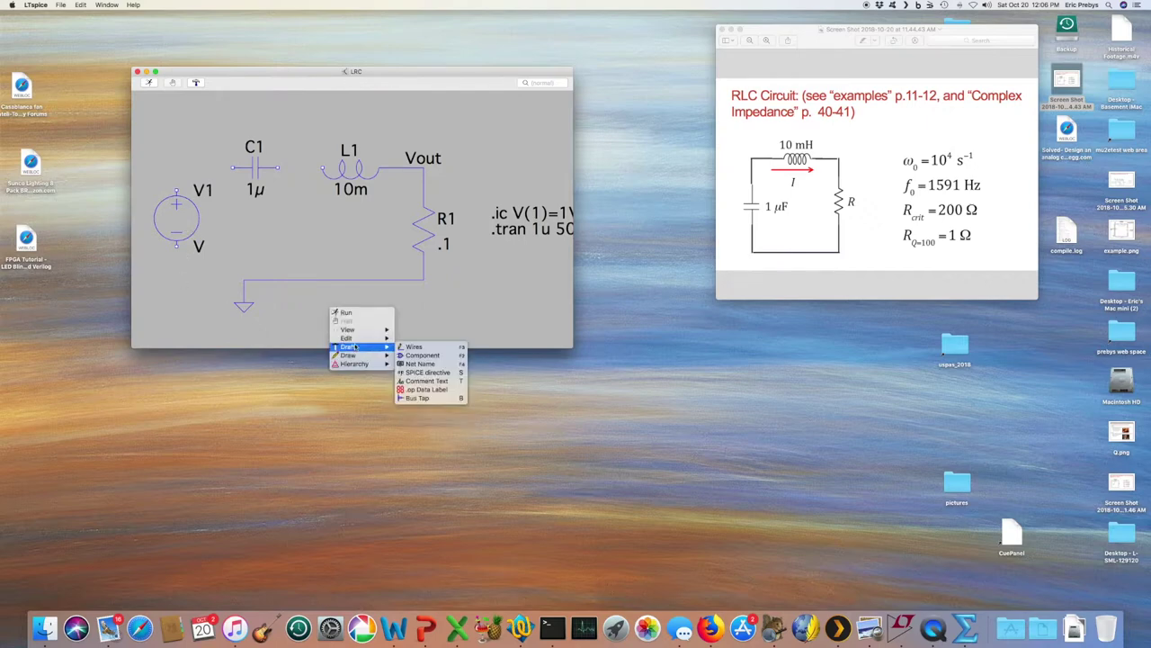
{"action": "left_click", "coordinate": [412, 346]}
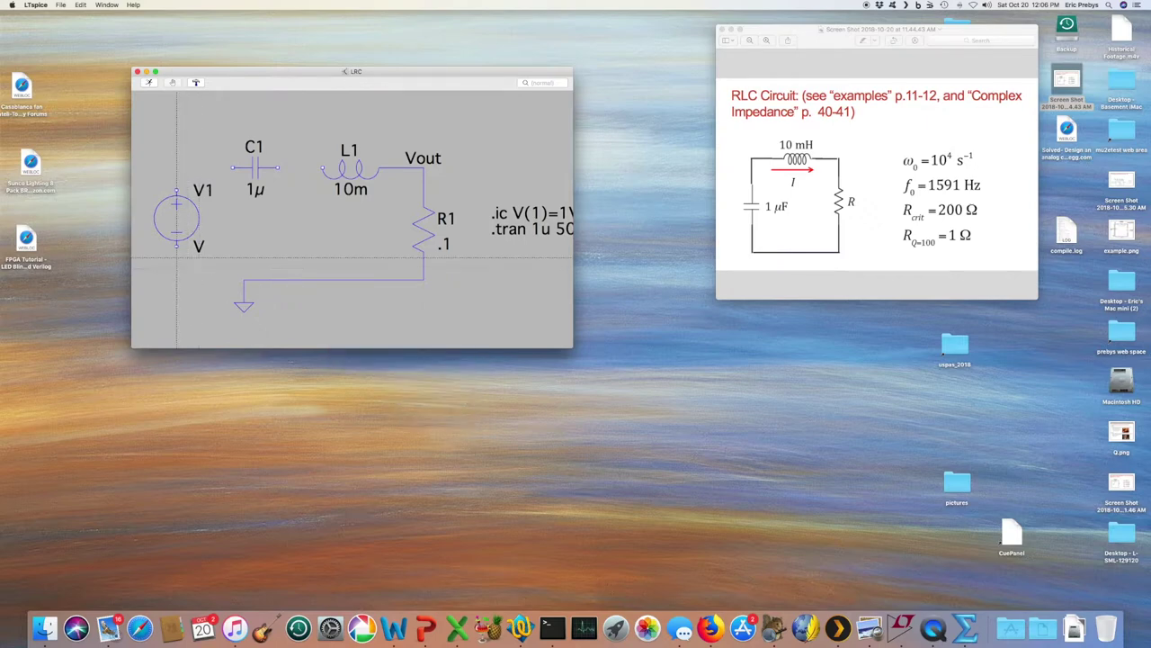
{"action": "left_click", "coordinate": [176, 245]}
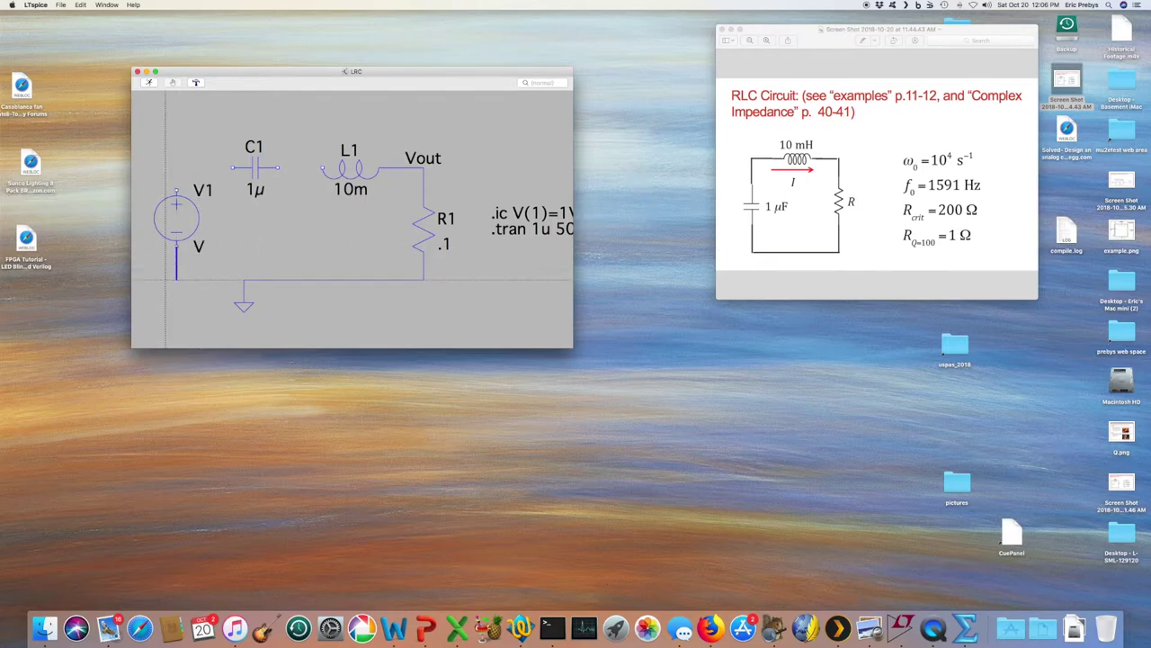
{"action": "left_click", "coordinate": [177, 278]}
{"action": "left_click", "coordinate": [244, 279]}
Step: Wire the positive terminal of V1 to C1, and C1 to L1
{"action": "left_click", "coordinate": [176, 191]}
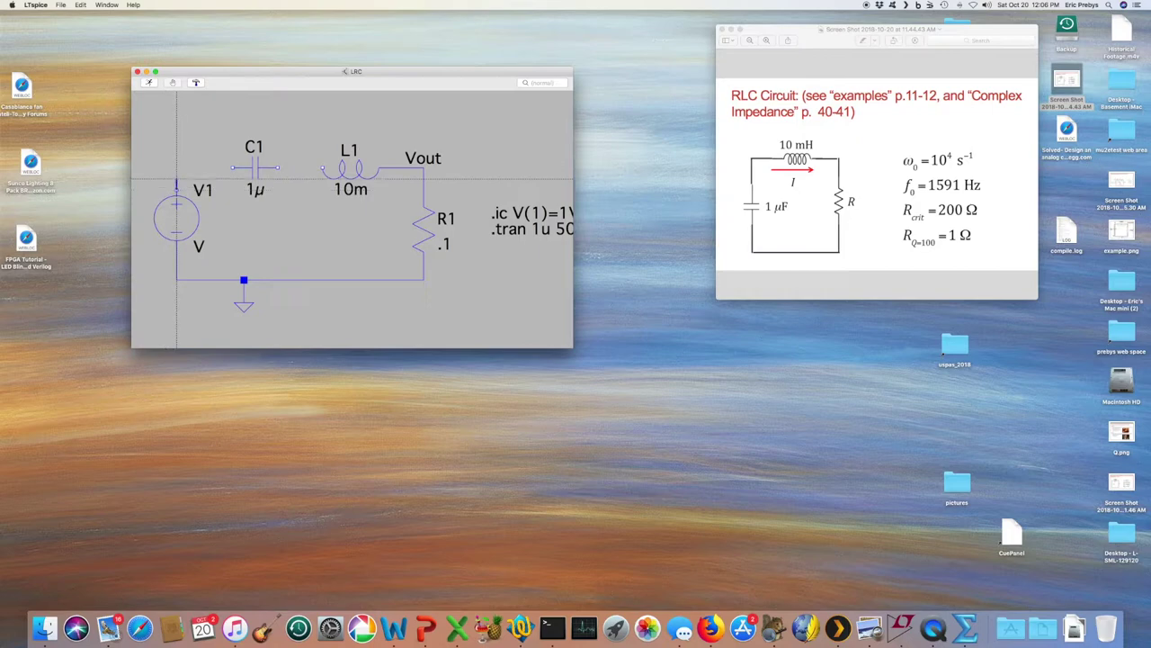
{"action": "left_click", "coordinate": [232, 168]}
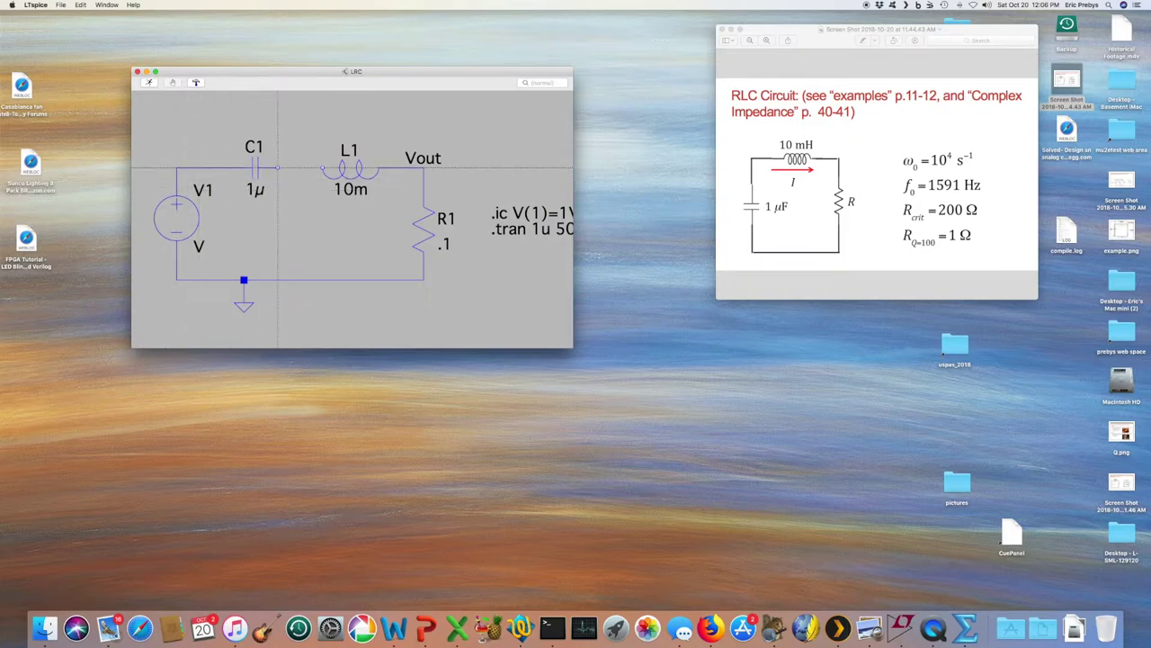
{"action": "left_click", "coordinate": [278, 167]}
{"action": "left_click", "coordinate": [322, 167]}
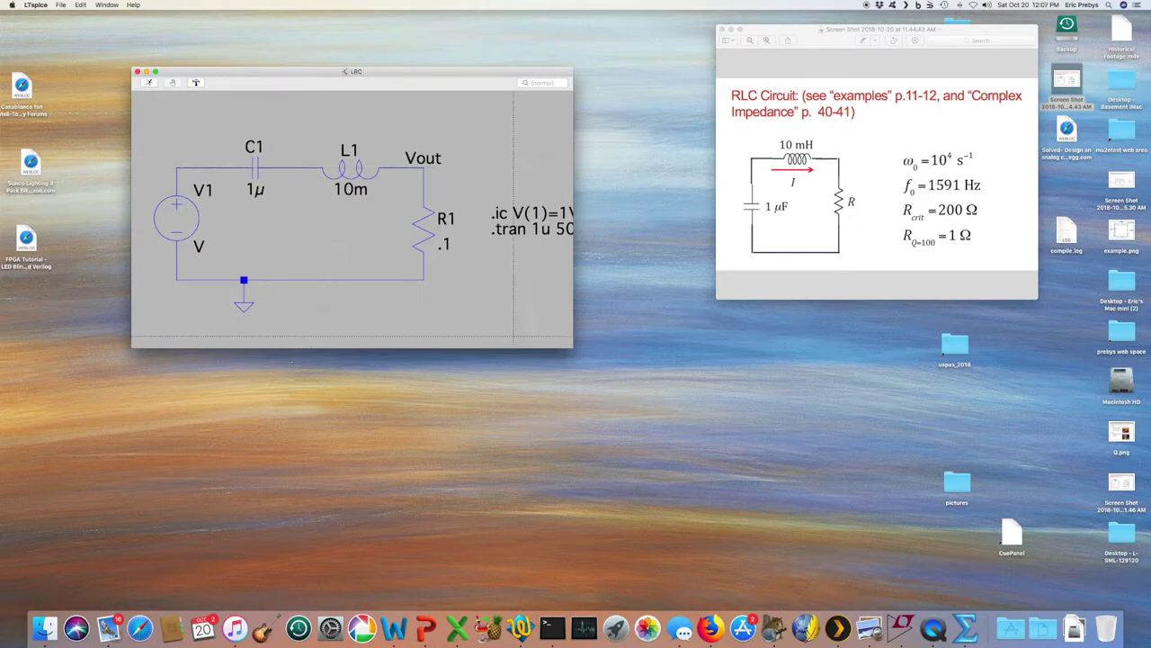
{"action": "key", "text": "Escape"}
Step: Enlarge the schematic window and make V1 a PULSE source with Vinitial 0 and Von 1
{"action": "left_click_drag", "start_coordinate": [572, 347], "coordinate": [673, 479]}
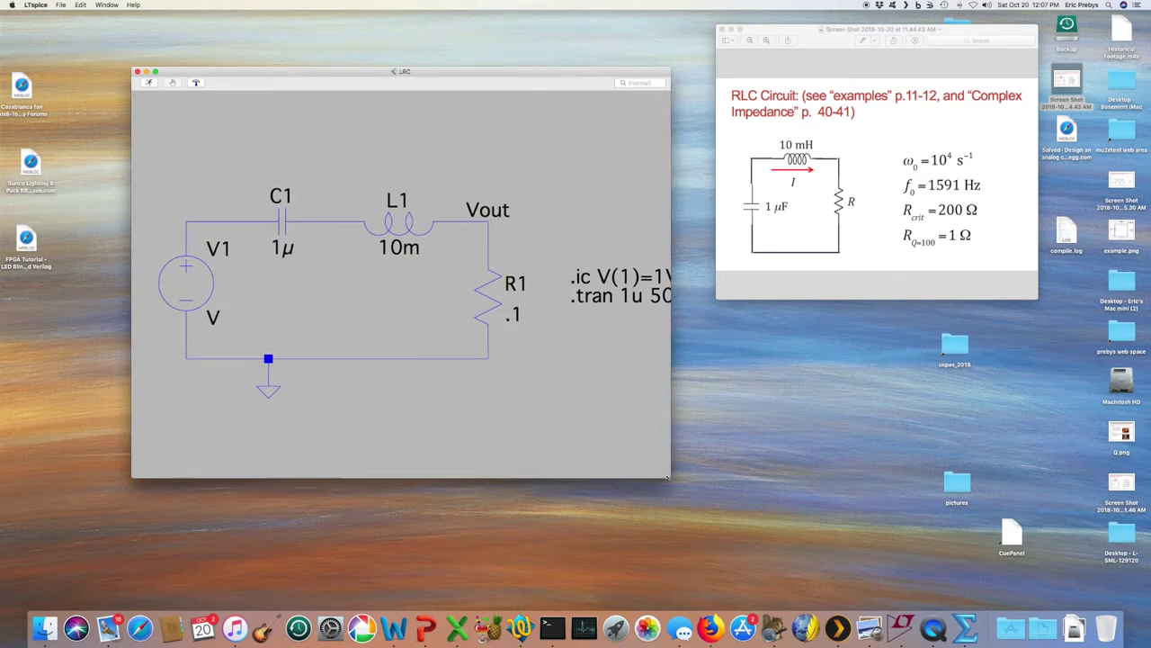
{"action": "right_click", "coordinate": [188, 282]}
{"action": "left_click", "coordinate": [405, 123]}
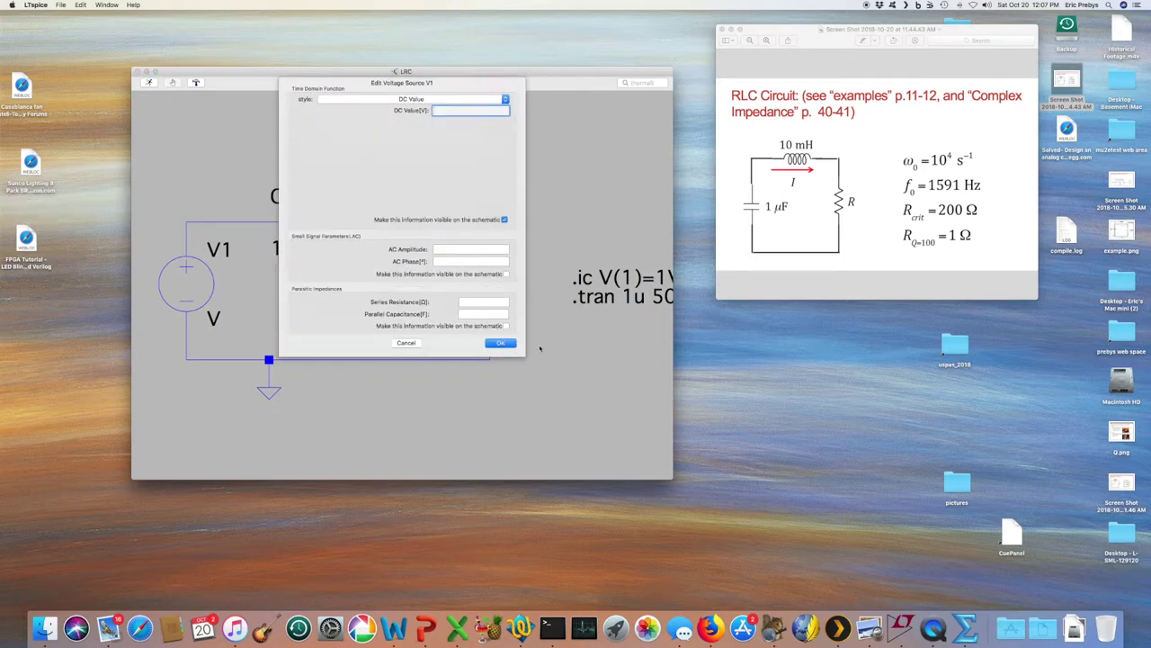
{"action": "left_click", "coordinate": [421, 100]}
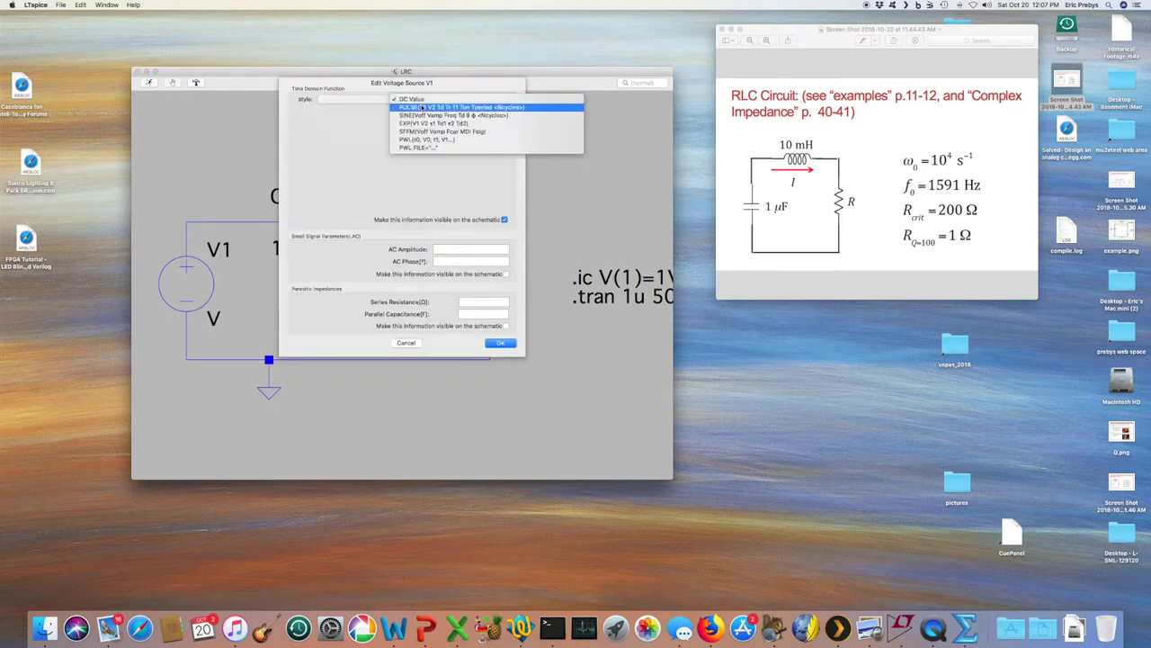
{"action": "left_click", "coordinate": [421, 107]}
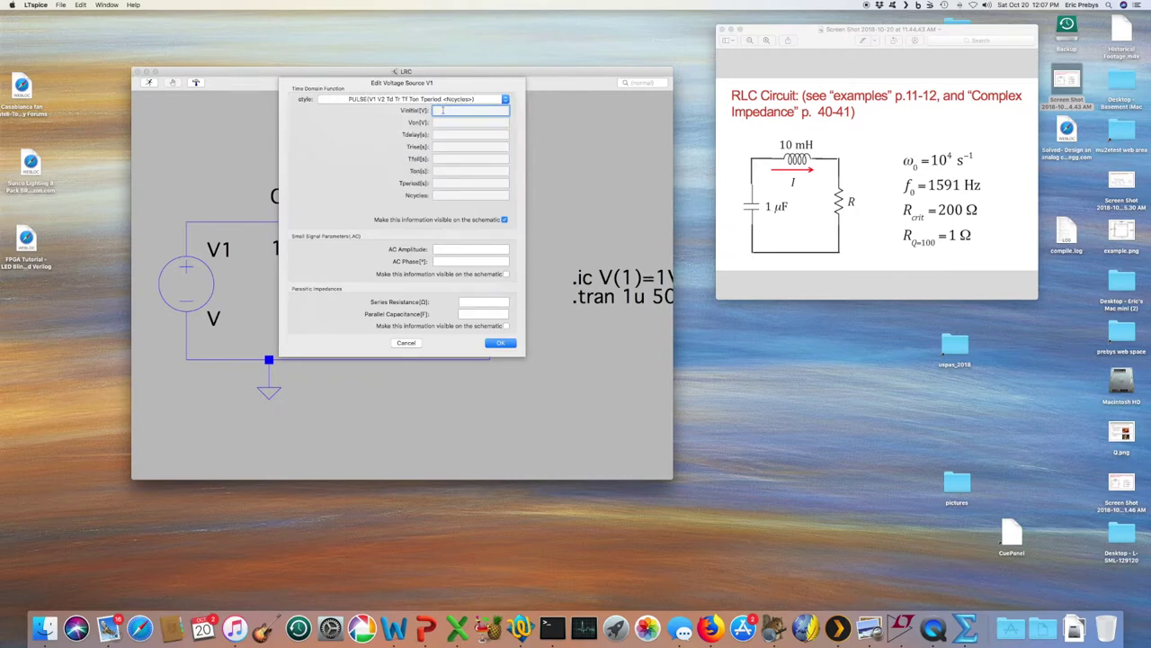
{"action": "type", "text": "0"}
{"action": "key", "text": "Tab"}
{"action": "type", "text": "1"}
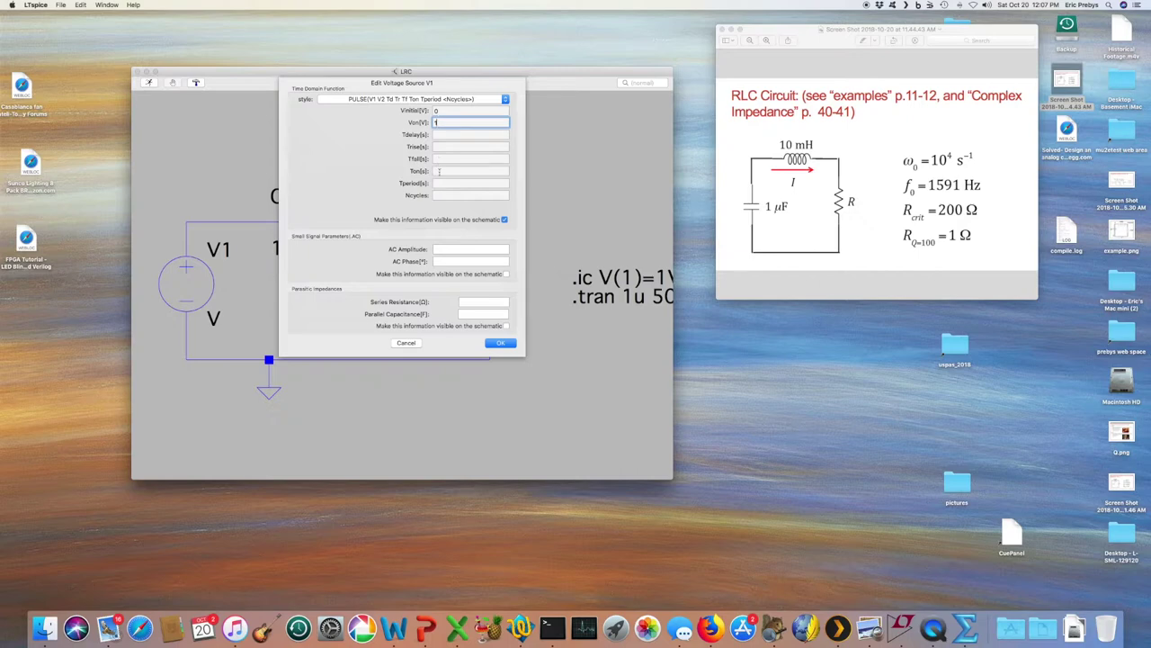
Step: Set the V1 pulse timing to Tdelay 0, Trise 1u, Tfall 1u and Ton 5m, and apply the settings
{"action": "left_click", "coordinate": [439, 134]}
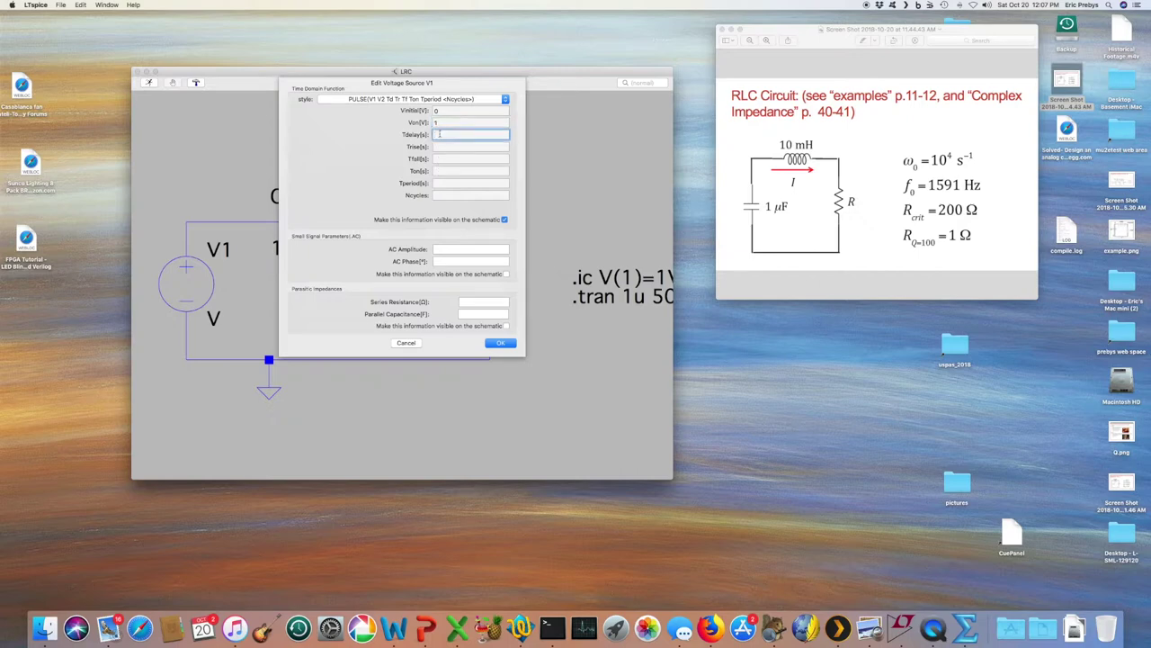
{"action": "type", "text": "0"}
{"action": "left_click", "coordinate": [439, 146]}
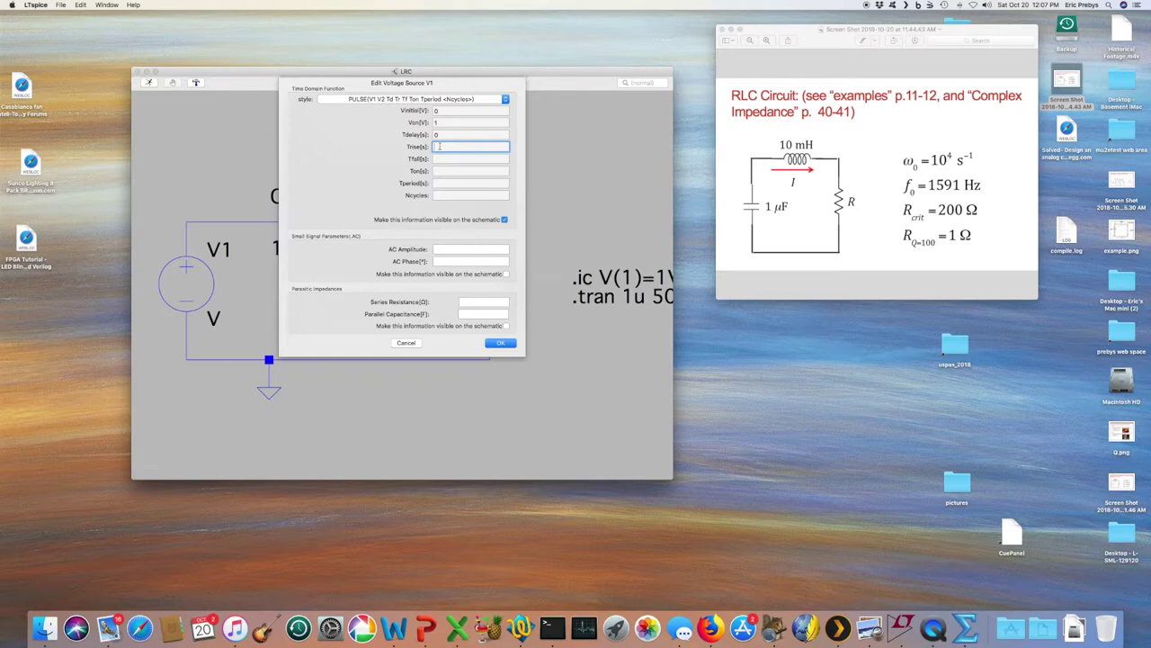
{"action": "type", "text": "1u"}
{"action": "key", "text": "Tab"}
{"action": "type", "text": "1u"}
{"action": "key", "text": "Tab"}
{"action": "type", "text": "5m"}
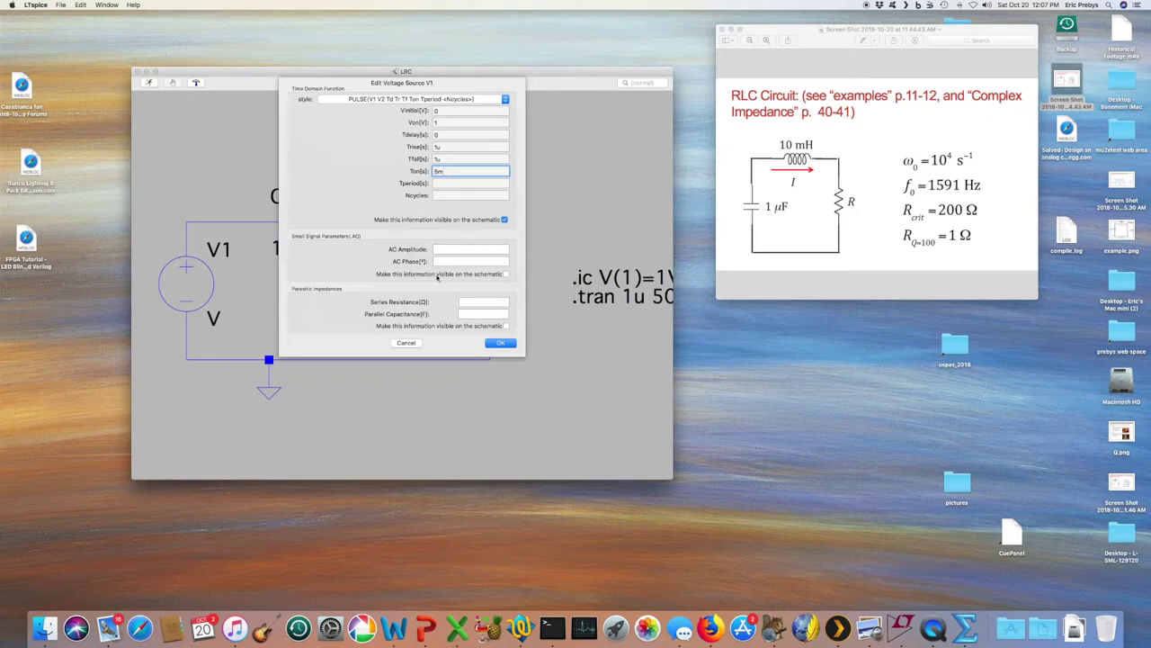
{"action": "left_click", "coordinate": [501, 342]}
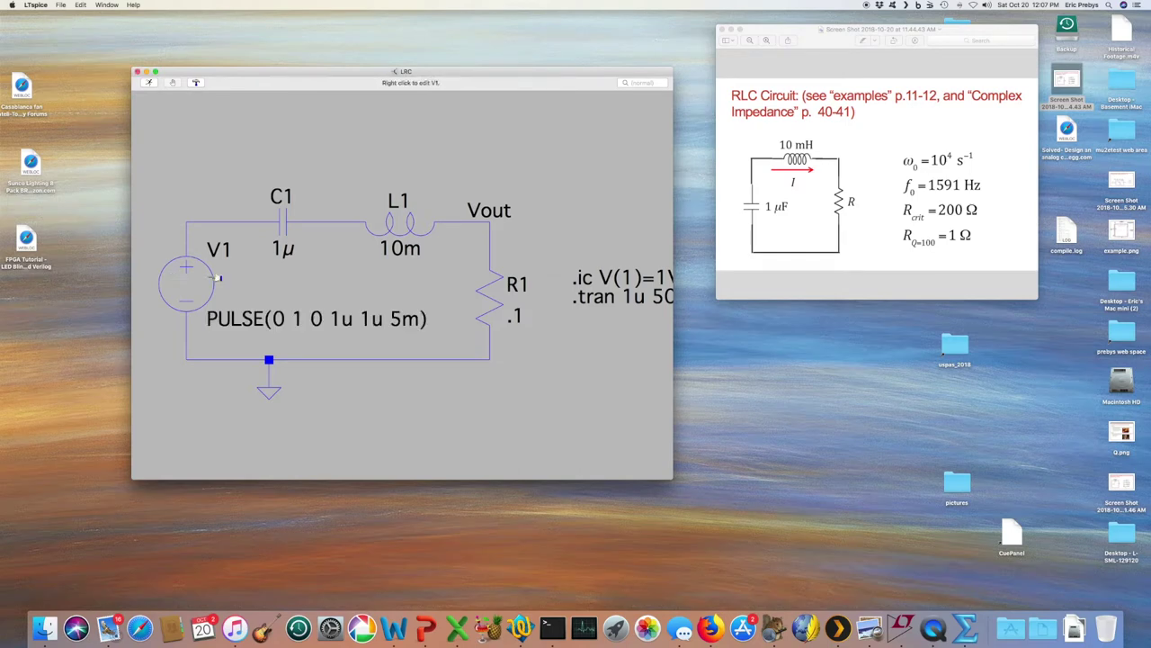
Step: Set the resistance of R1 to 200 ohms
{"action": "right_click", "coordinate": [493, 297]}
{"action": "type", "text": "1"}
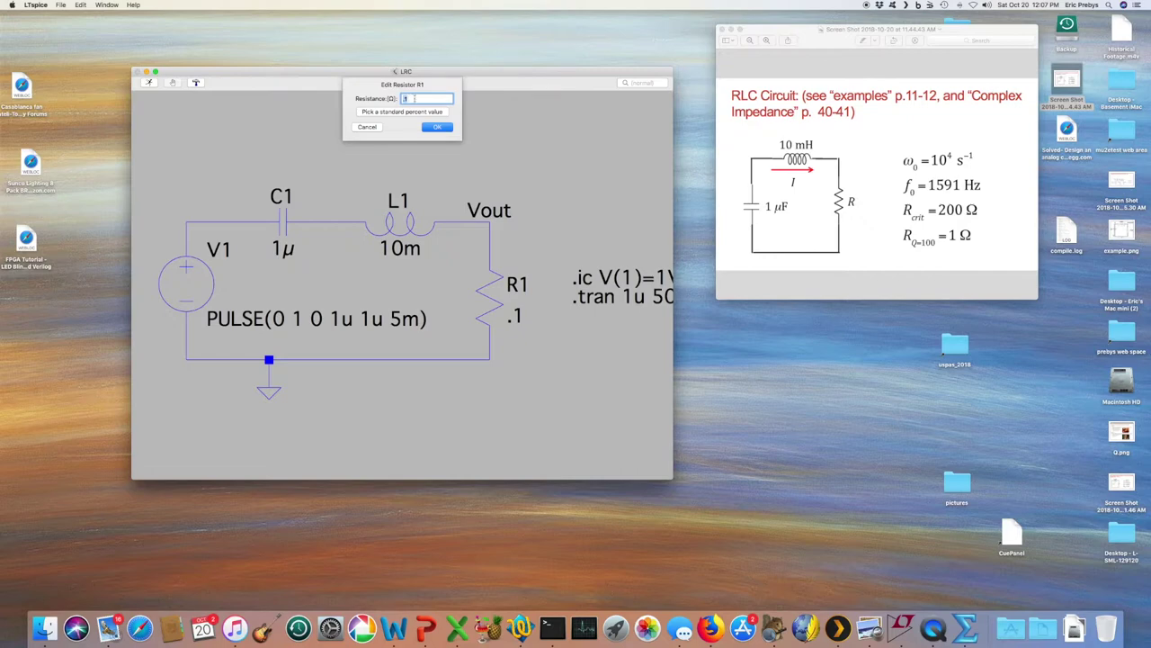
{"action": "type", "text": "00"}
{"action": "left_click", "coordinate": [440, 127]}
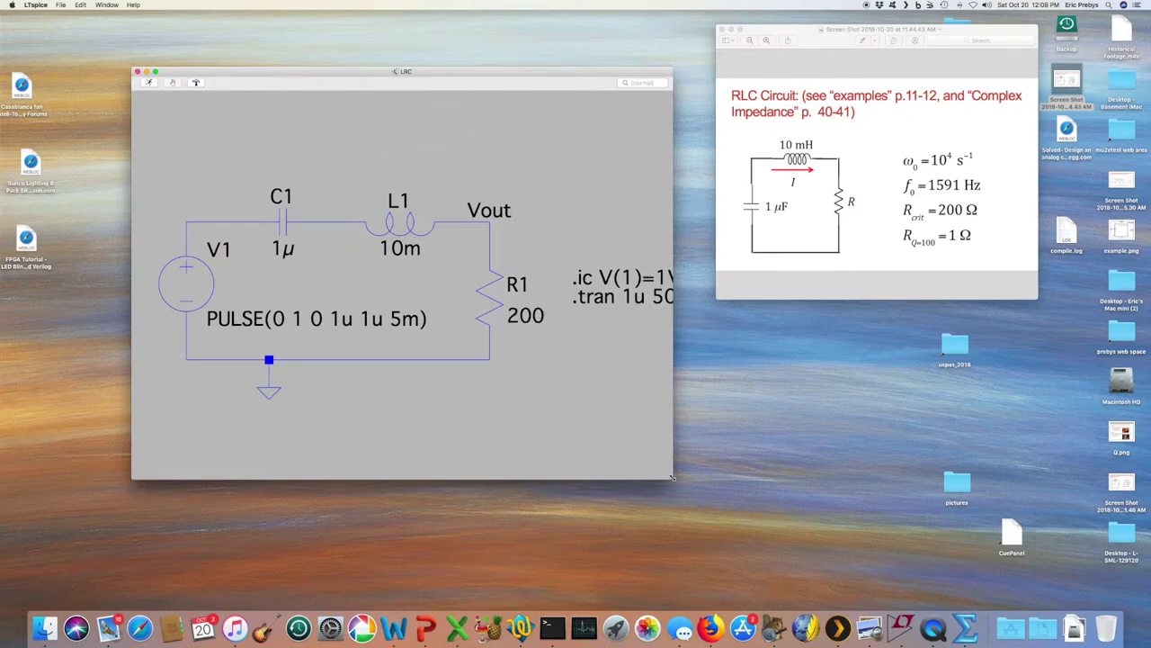
Step: Remove the .ic V(1)=1V line from the SPICE directive and change the transient command to .tran 1u 10m
{"action": "left_click_drag", "start_coordinate": [671, 478], "coordinate": [720, 483]}
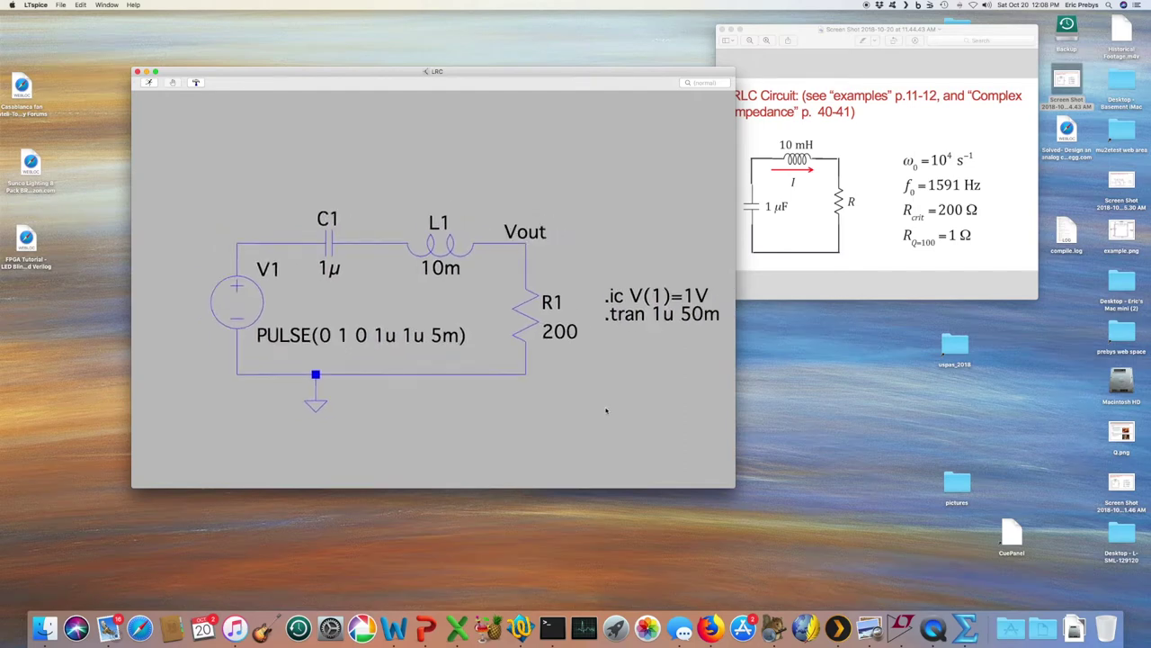
{"action": "right_click", "coordinate": [630, 286]}
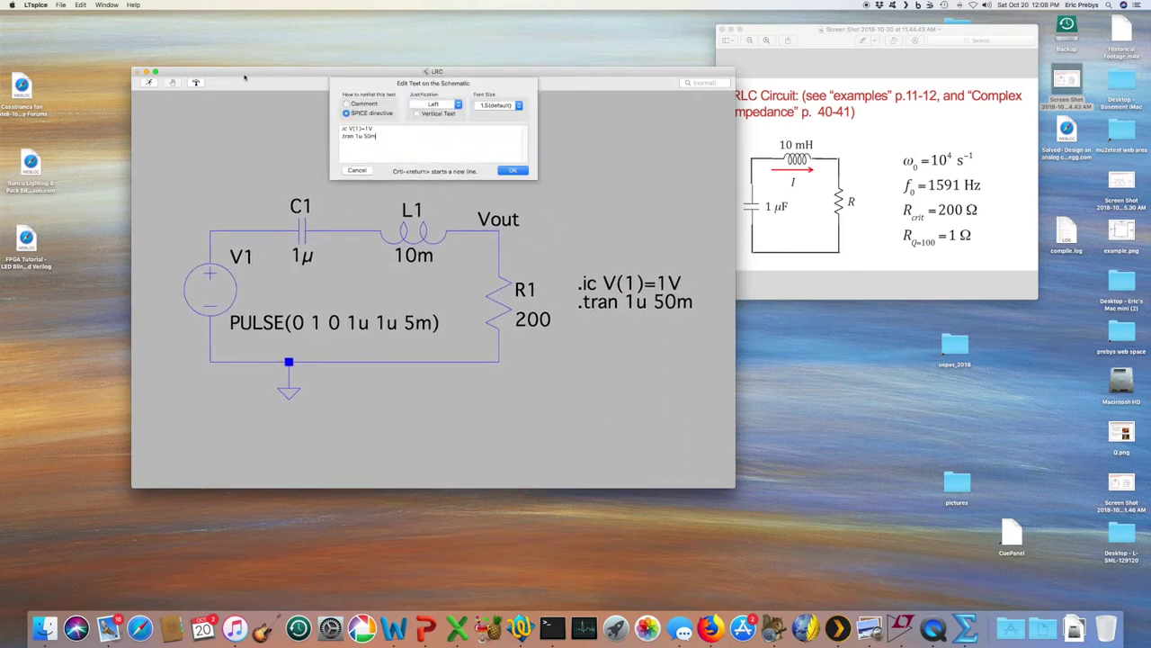
{"action": "left_click", "coordinate": [342, 129]}
{"action": "left_click_drag", "start_coordinate": [342, 129], "coordinate": [374, 129]}
{"action": "key", "text": "BackSpace"}
{"action": "key", "text": "Delete"}
{"action": "key", "text": "BackSpace"}
{"action": "type", "text": "1"}
{"action": "left_click", "coordinate": [515, 173]}
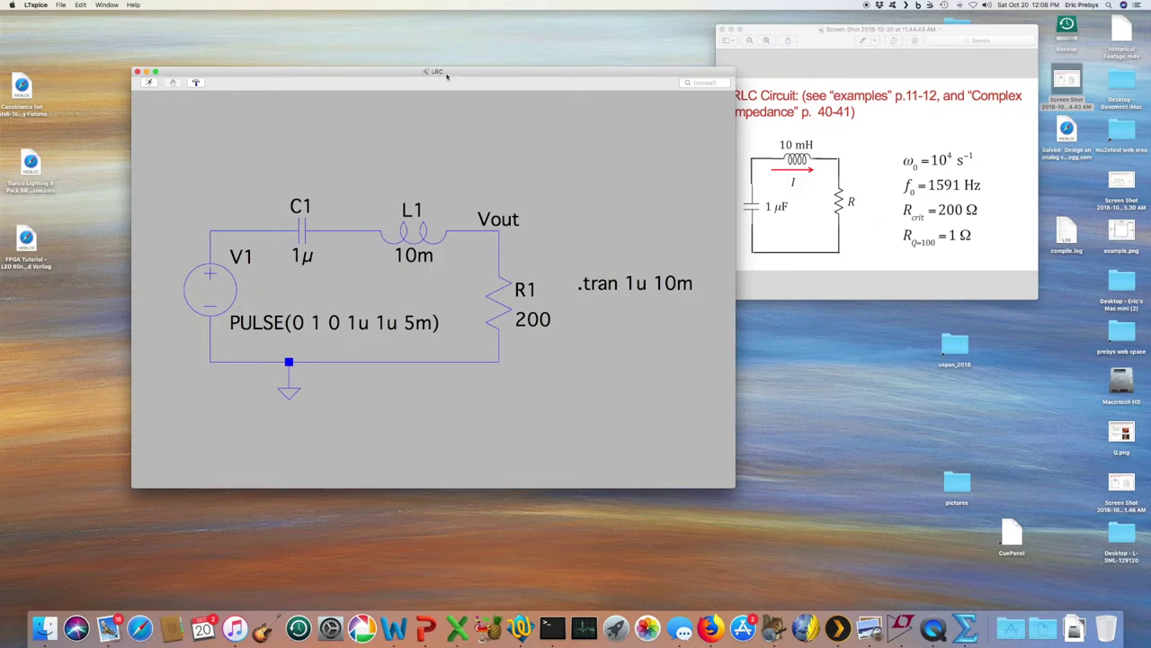
Step: Save the schematic under the new name LRC-filter in the Documents folder
{"action": "left_click", "coordinate": [63, 6]}
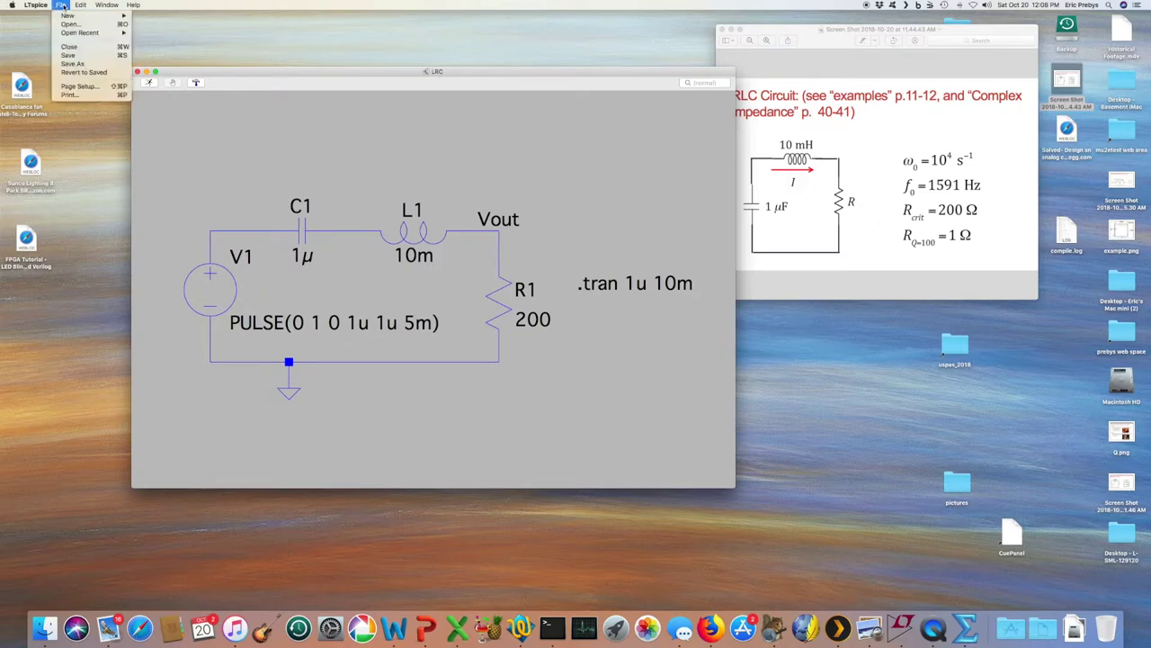
{"action": "left_click", "coordinate": [71, 64]}
{"action": "type", "text": "LRC-filter"}
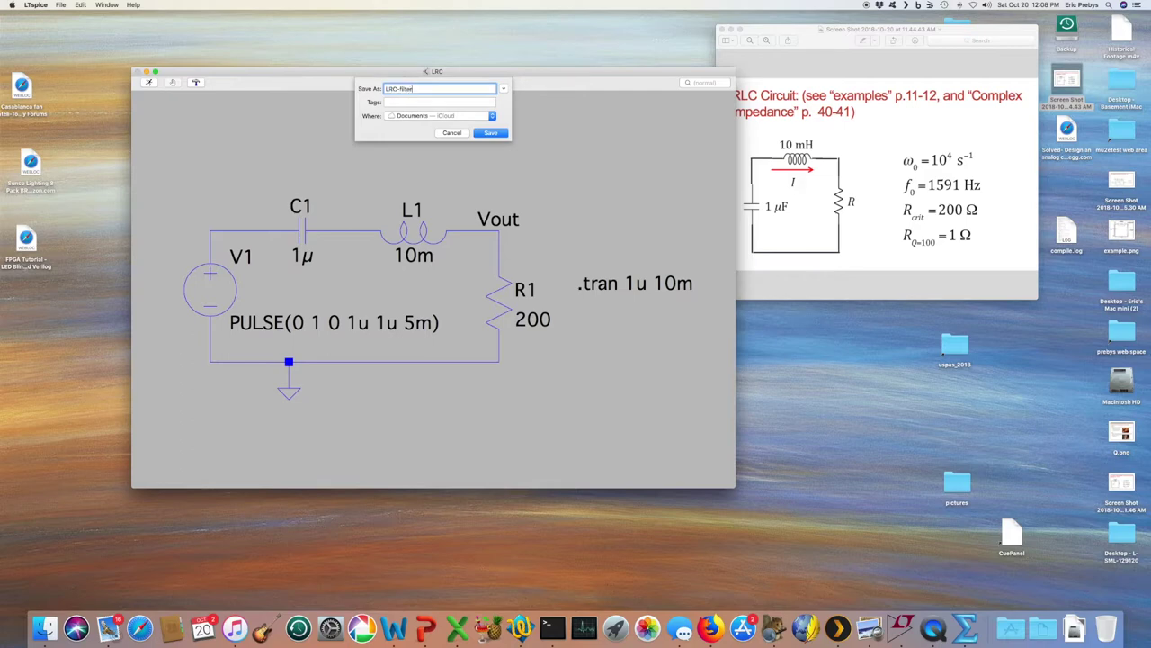
{"action": "left_click", "coordinate": [496, 133]}
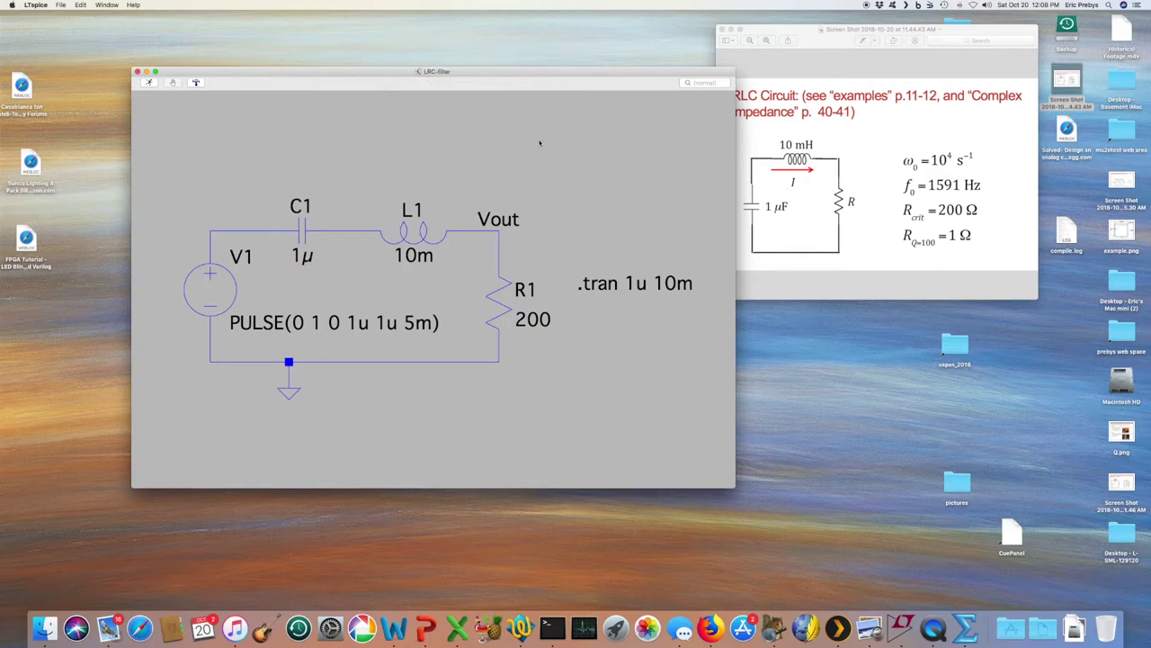
Step: Run the simulation, then move the waveform window beside the circuit and enlarge it
{"action": "left_click", "coordinate": [150, 82]}
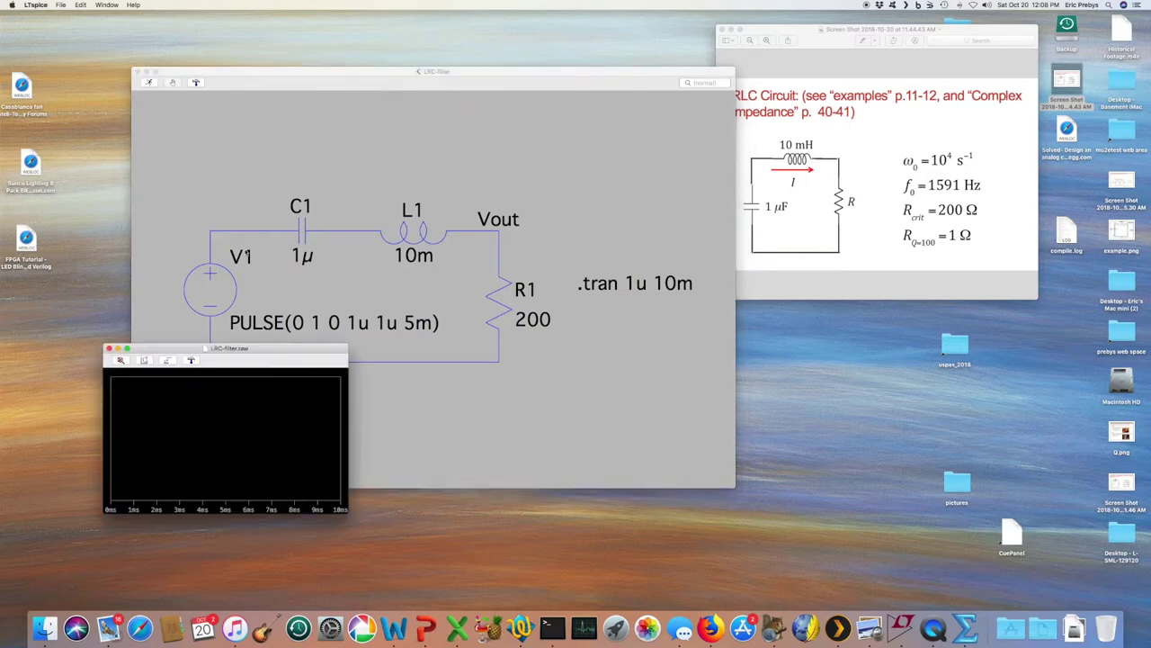
{"action": "left_click_drag", "start_coordinate": [282, 352], "coordinate": [798, 178]}
{"action": "left_click_drag", "start_coordinate": [874, 336], "coordinate": [1024, 502]}
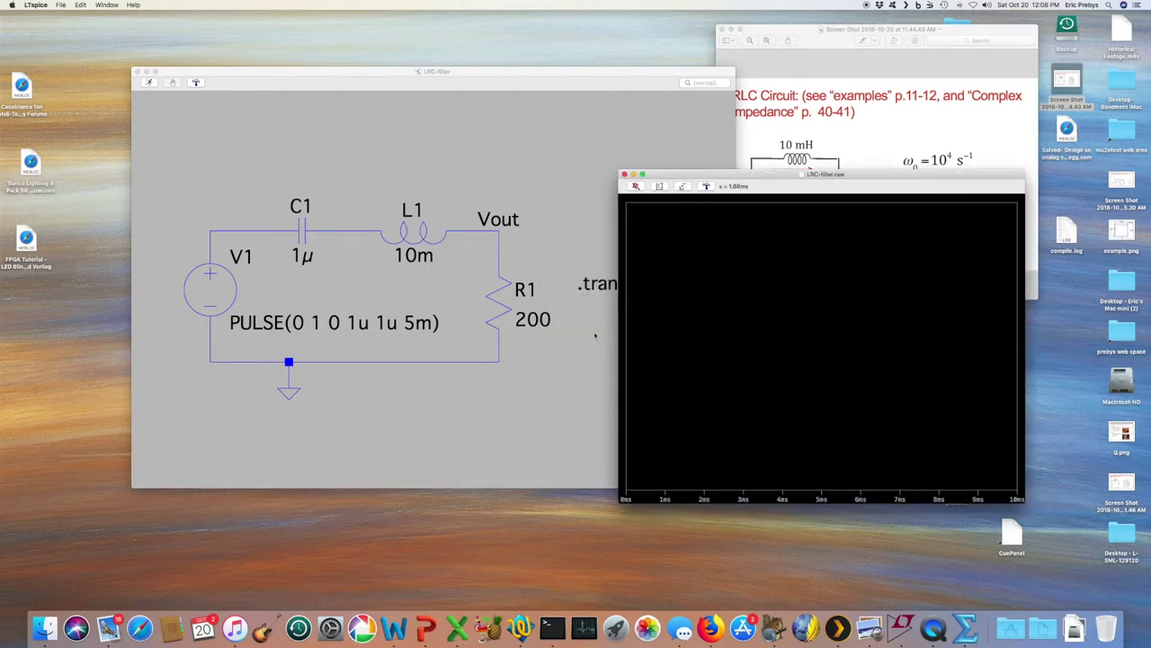
Step: Plot the voltage at the Vout node and move the waveform window up, clear of the schematic
{"action": "left_click", "coordinate": [492, 230]}
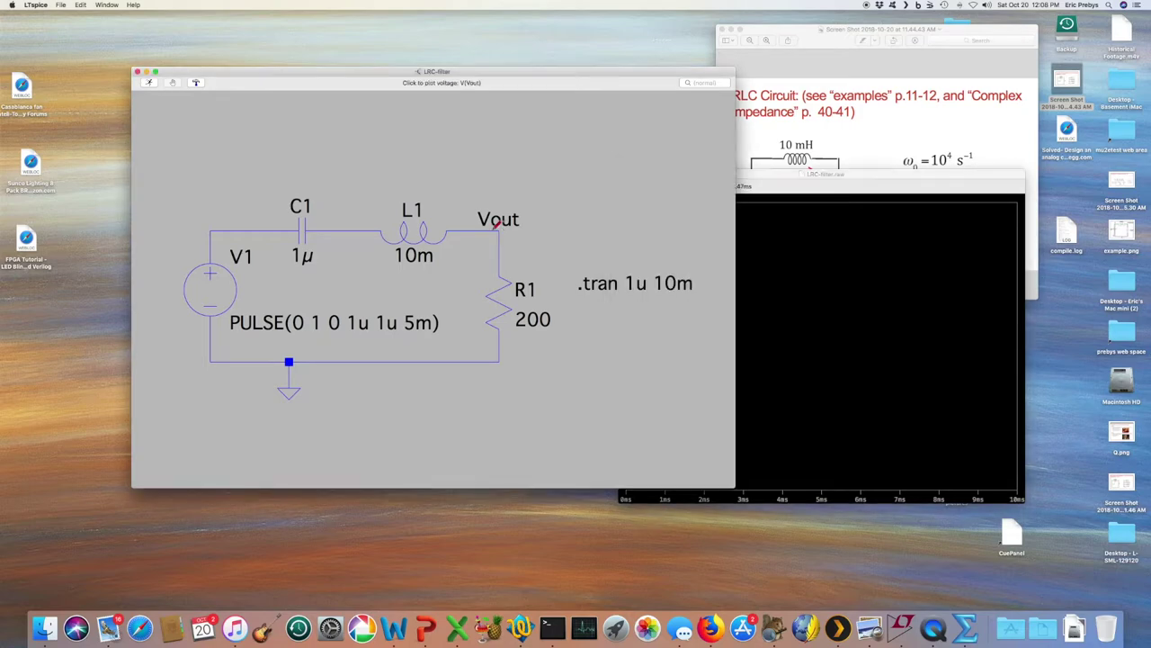
{"action": "left_click", "coordinate": [495, 225]}
{"action": "left_click", "coordinate": [863, 184]}
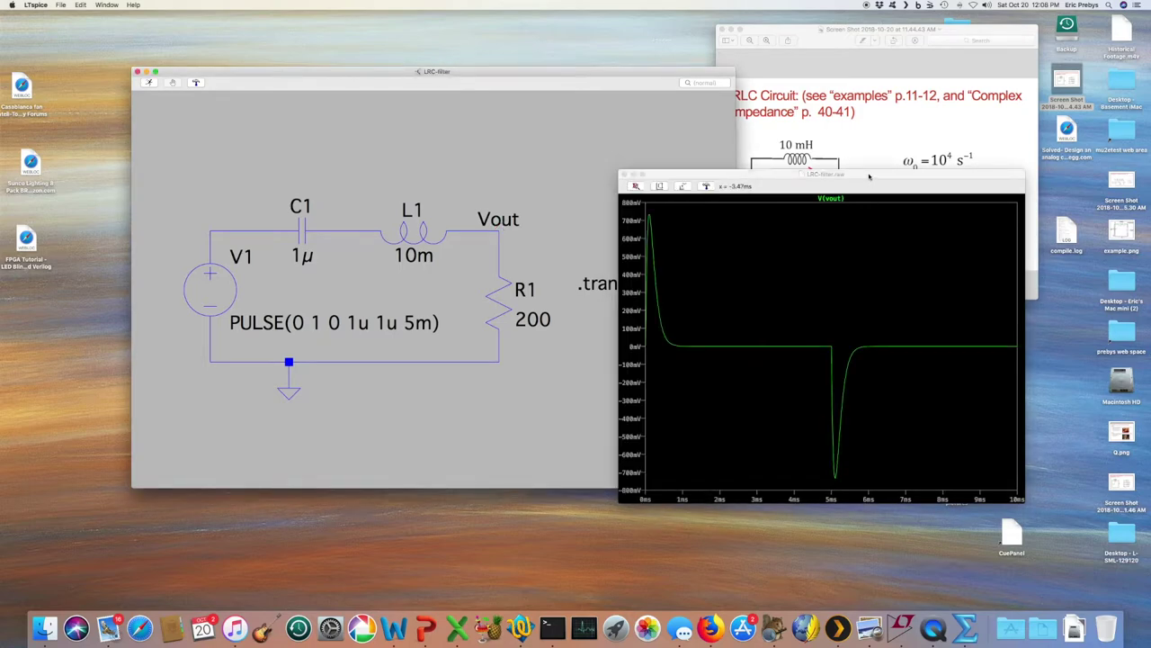
{"action": "left_click_drag", "start_coordinate": [863, 184], "coordinate": [909, 114]}
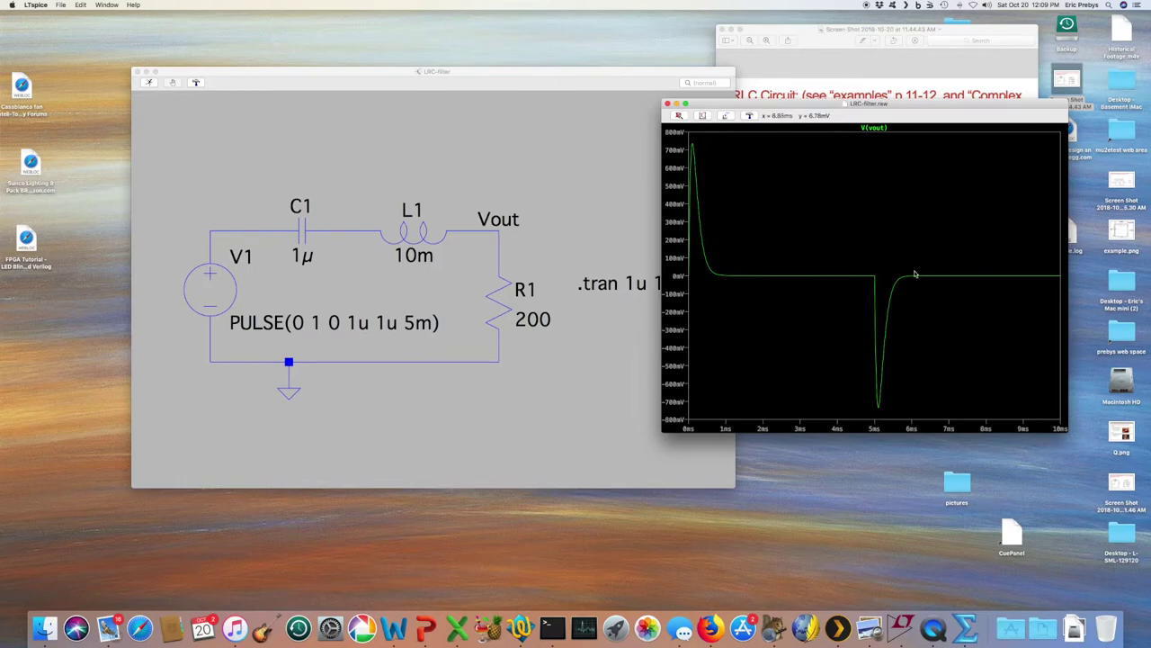
Step: Add the input voltage at the wire between V1 and C1 to the plot, then rearrange the schematic and waveform windows
{"action": "left_click", "coordinate": [215, 231]}
{"action": "left_click", "coordinate": [217, 228]}
{"action": "left_click_drag", "start_coordinate": [619, 82], "coordinate": [560, 47]}
{"action": "left_click_drag", "start_coordinate": [937, 105], "coordinate": [813, 90]}
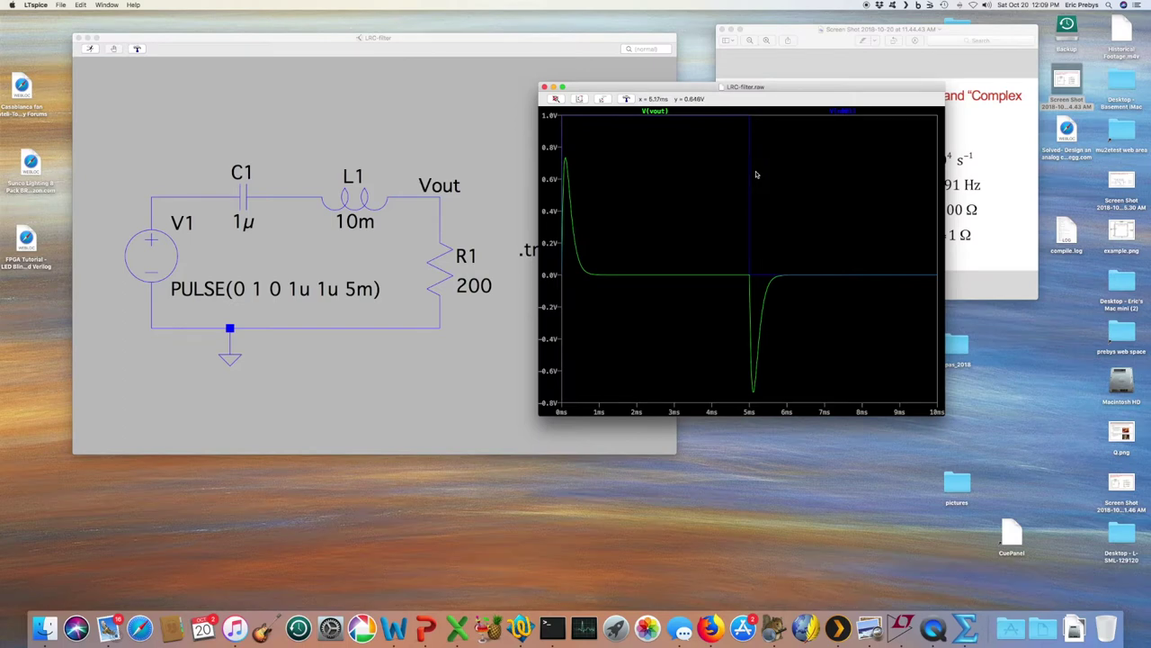
Step: Attach a measurement cursor to the input voltage trace, then close the cursor readout
{"action": "right_click", "coordinate": [753, 174]}
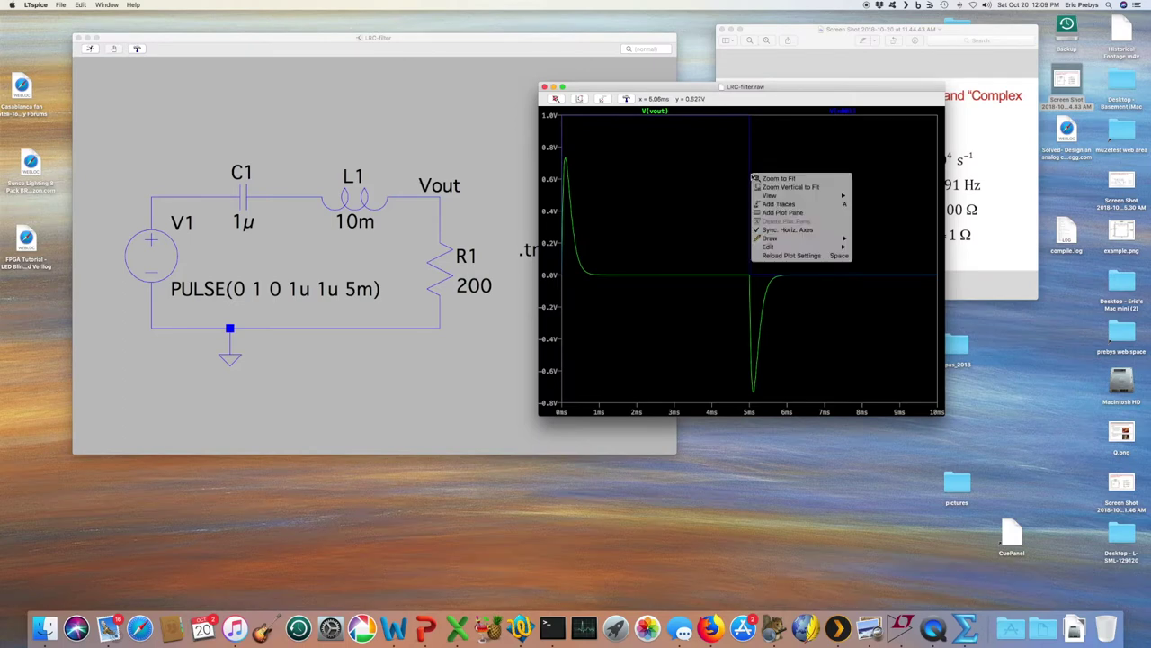
{"action": "left_click", "coordinate": [834, 113]}
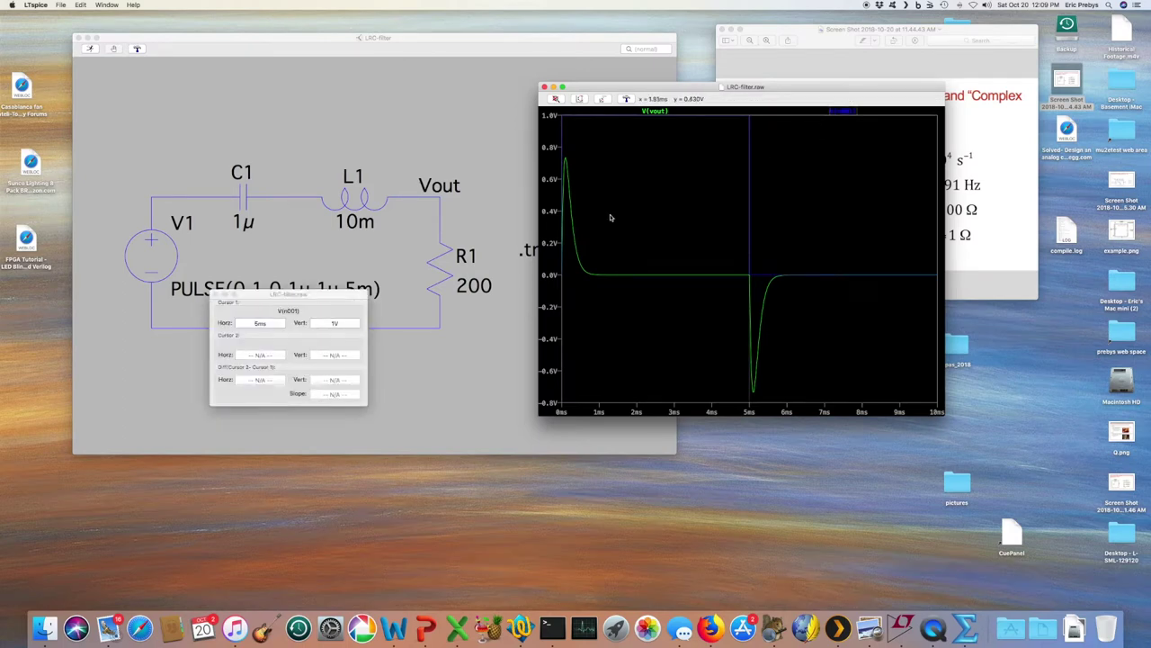
{"action": "left_click", "coordinate": [215, 295]}
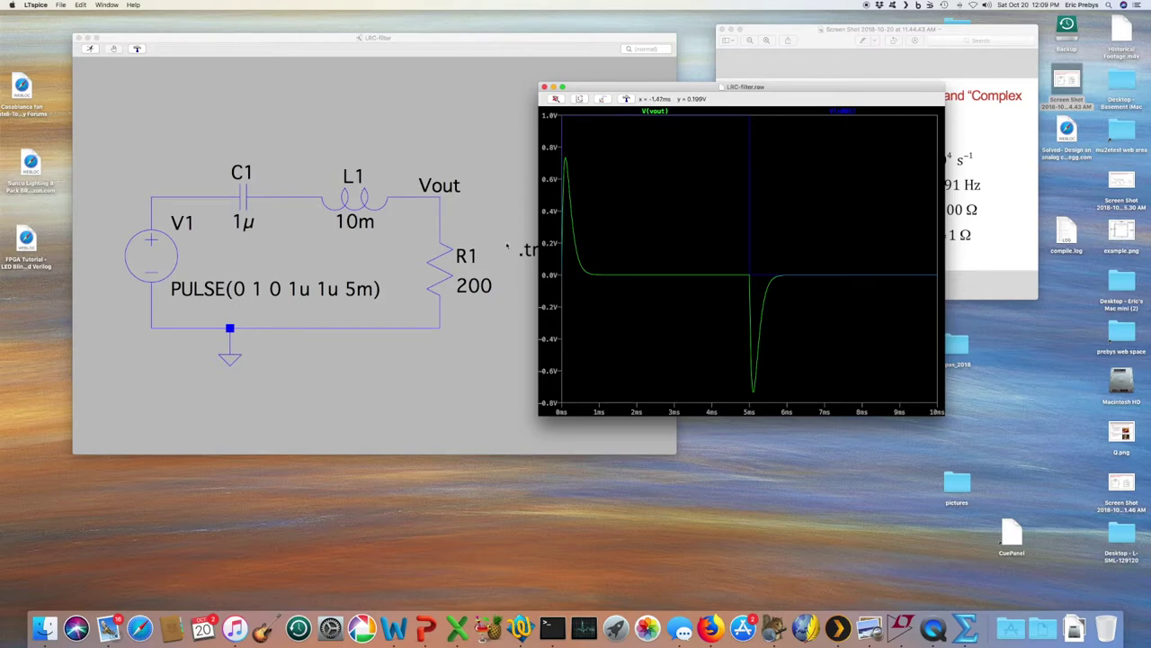
Step: Set the resistance of R1 to 2k and rerun the simulation
{"action": "left_click", "coordinate": [486, 38]}
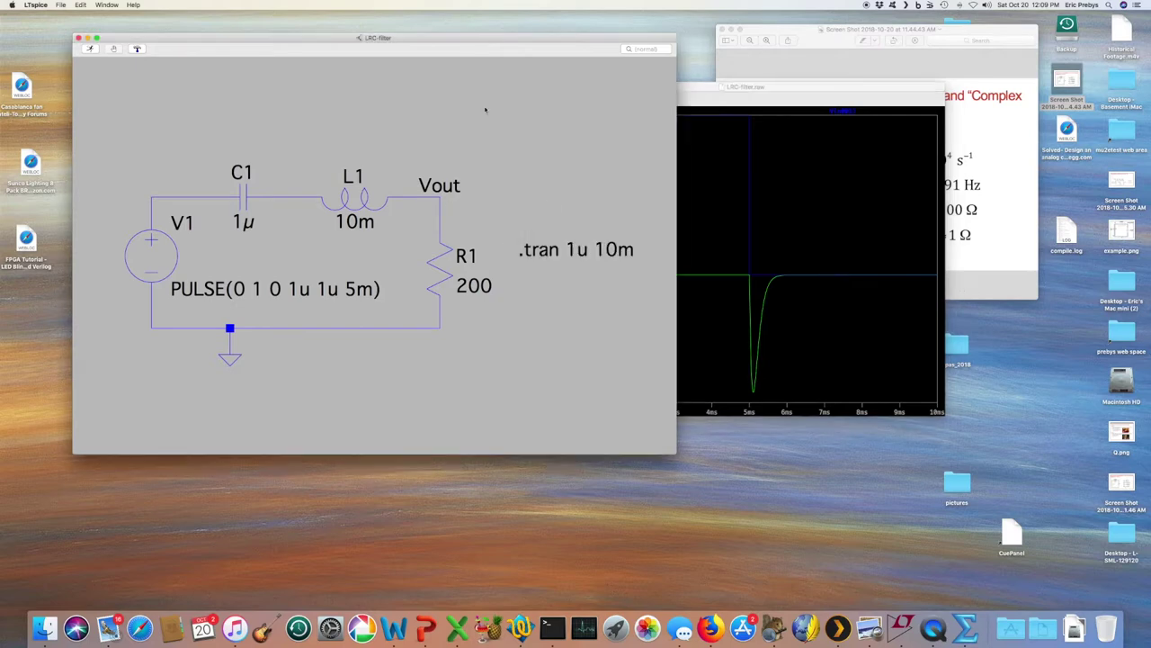
{"action": "right_click", "coordinate": [440, 270]}
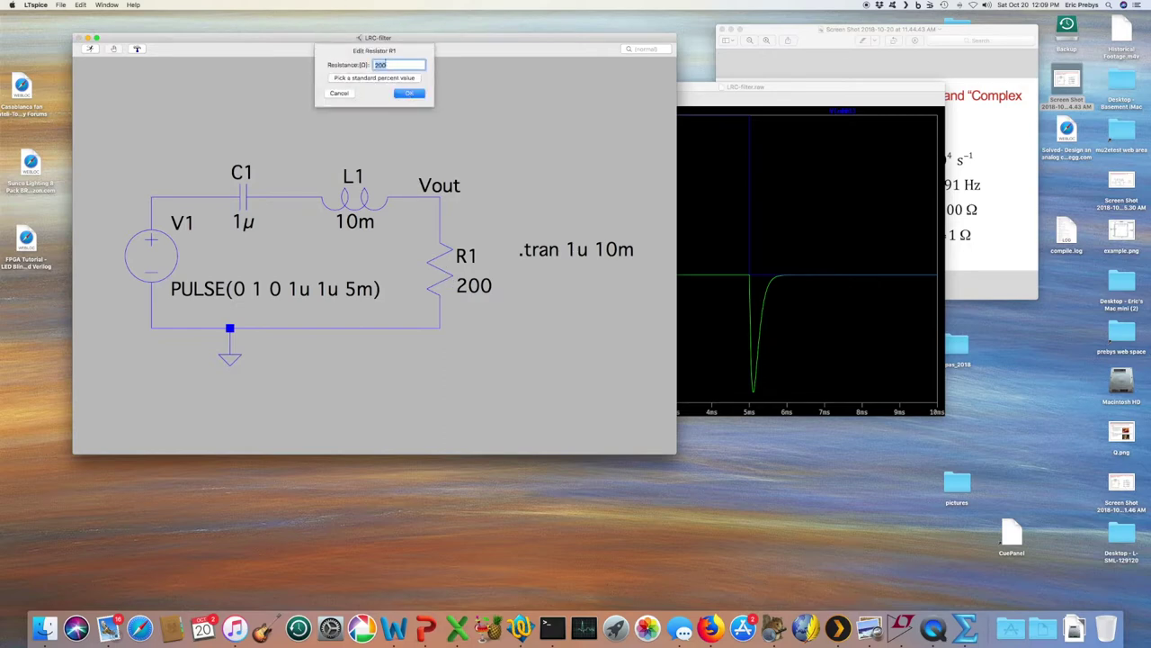
{"action": "key", "text": "BackSpace"}
{"action": "left_click", "coordinate": [411, 94]}
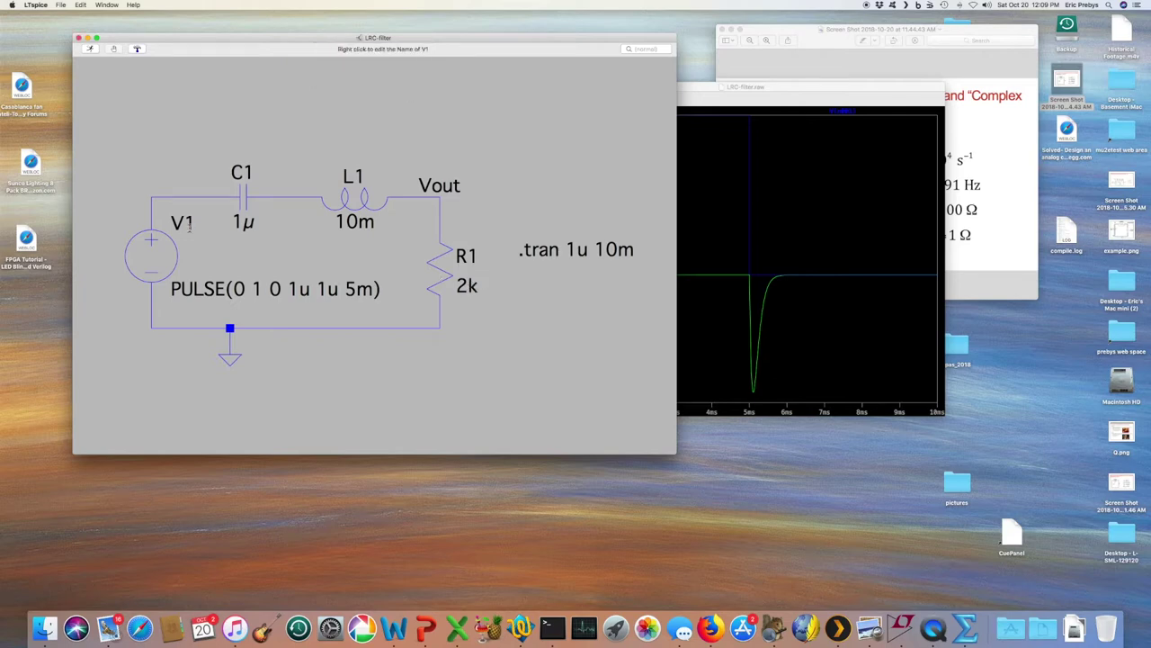
{"action": "left_click", "coordinate": [89, 48]}
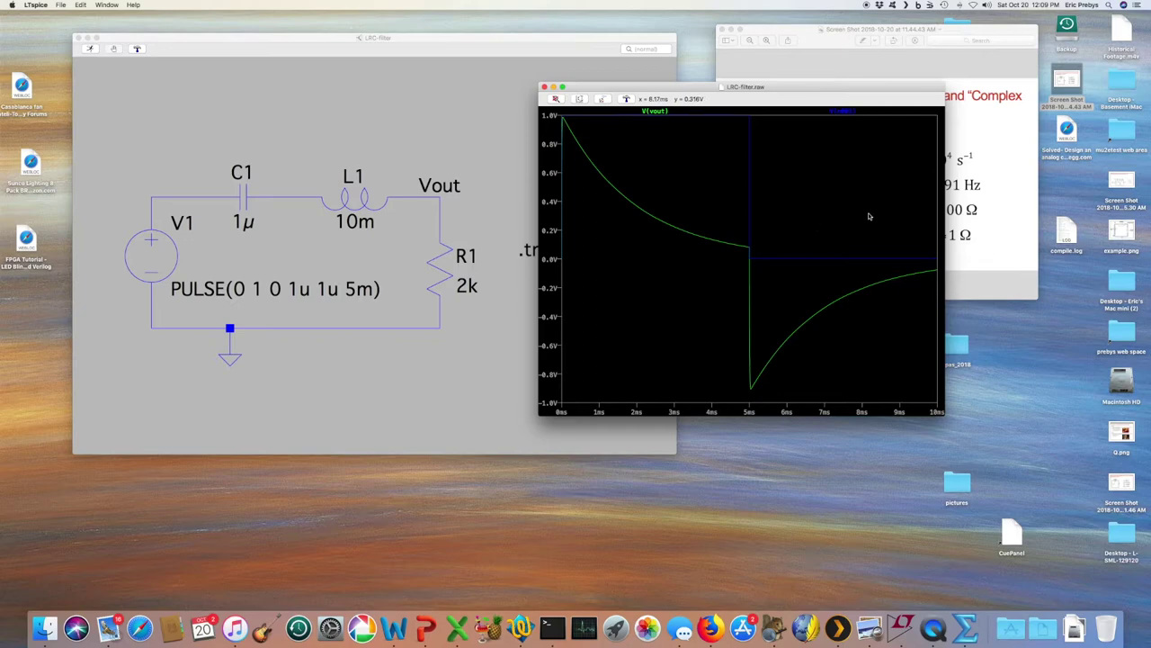
Step: Change the transient directive to .tran 1u 50m and rerun the simulation
{"action": "left_click", "coordinate": [530, 255]}
{"action": "right_click", "coordinate": [551, 251]}
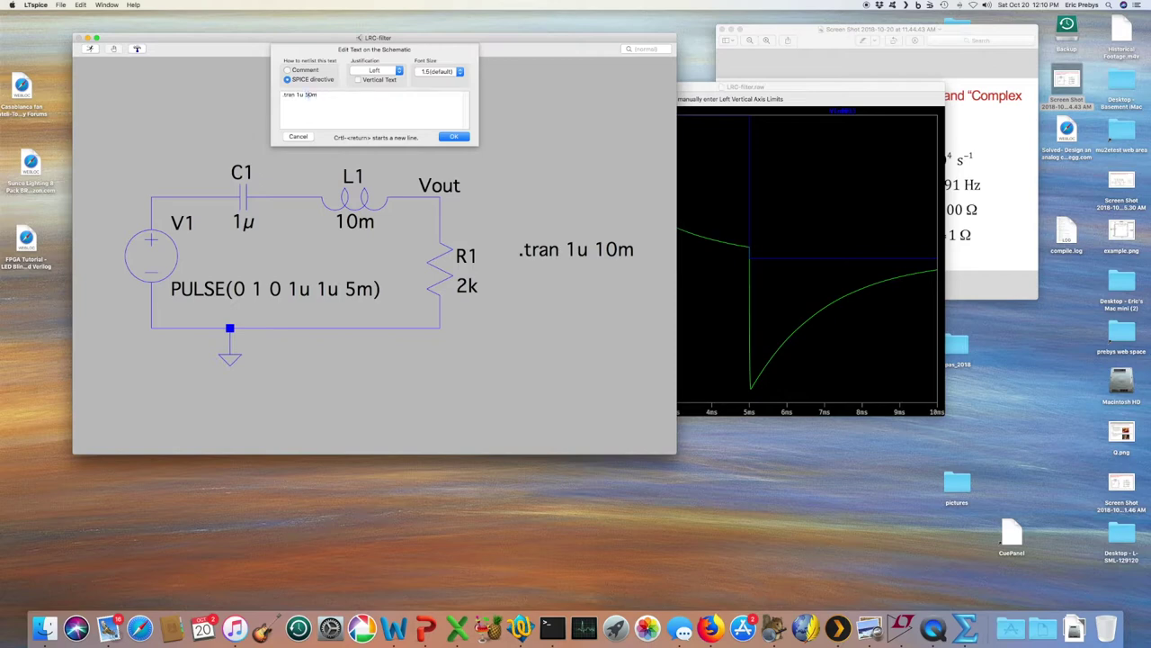
{"action": "left_click", "coordinate": [454, 137]}
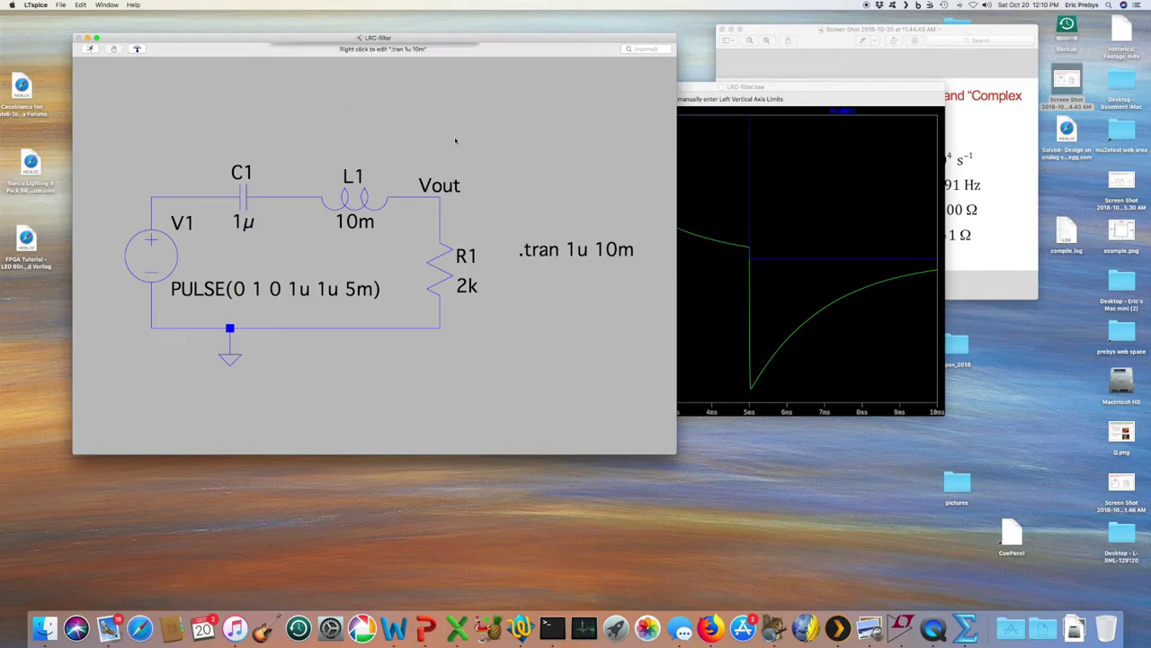
{"action": "left_click", "coordinate": [88, 49]}
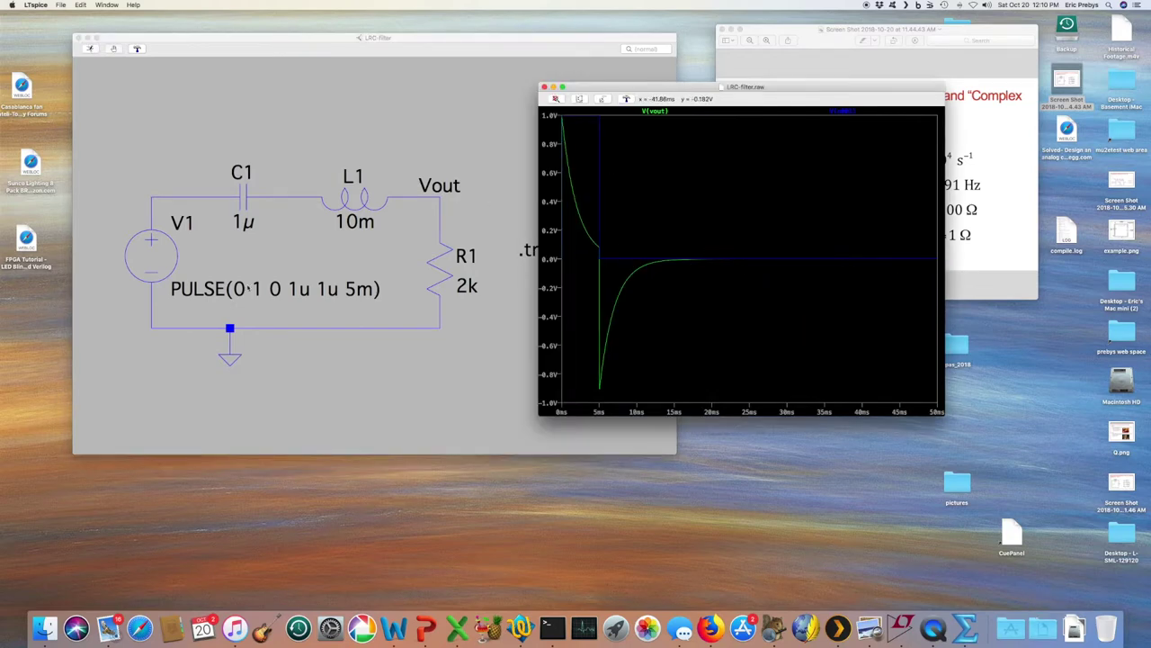
Step: Set the pulse period (Tperiod) of voltage source V1 to 10 and rerun the simulation
{"action": "left_click", "coordinate": [130, 346]}
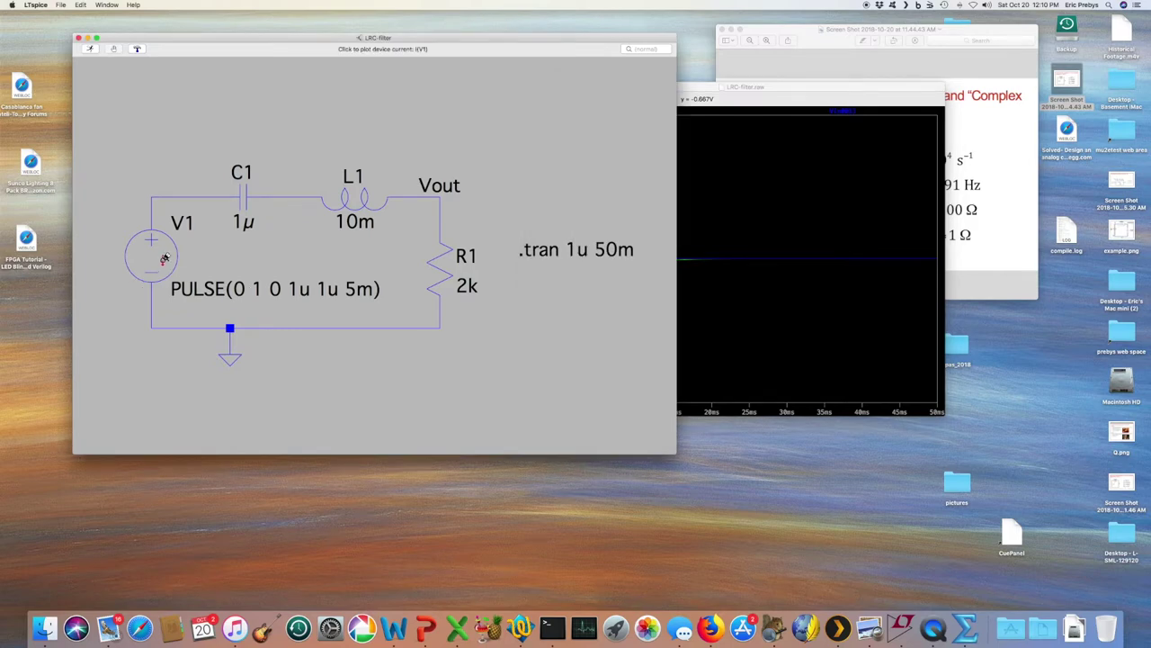
{"action": "right_click", "coordinate": [165, 258]}
{"action": "left_click", "coordinate": [352, 91]}
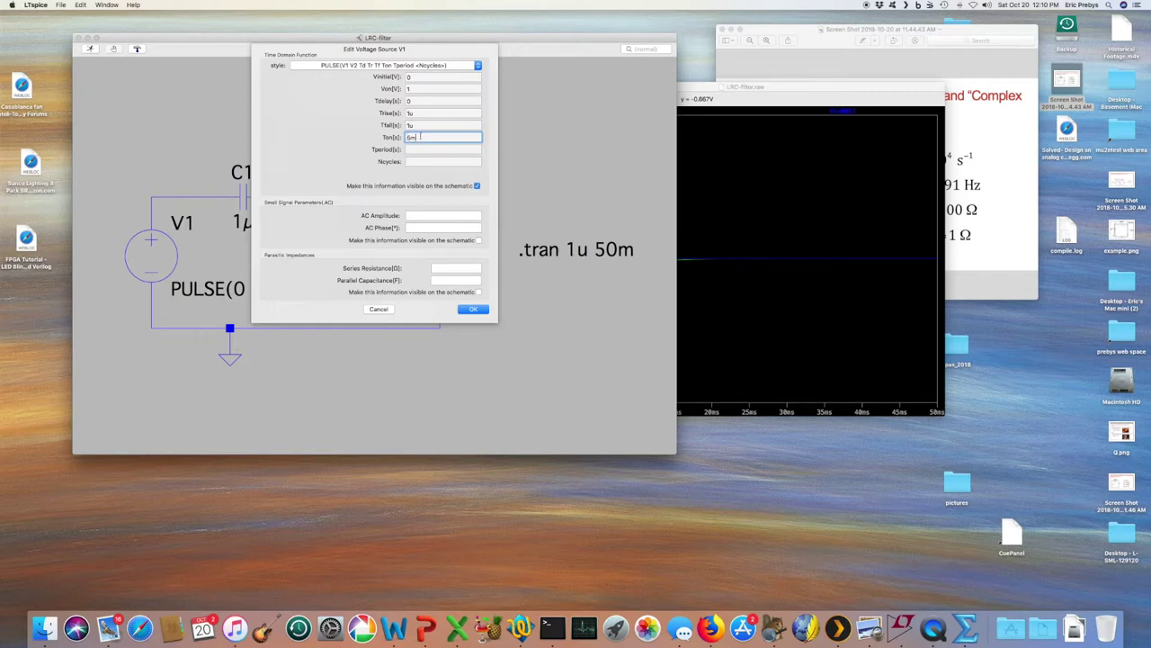
{"action": "left_click", "coordinate": [414, 150]}
{"action": "type", "text": "10"}
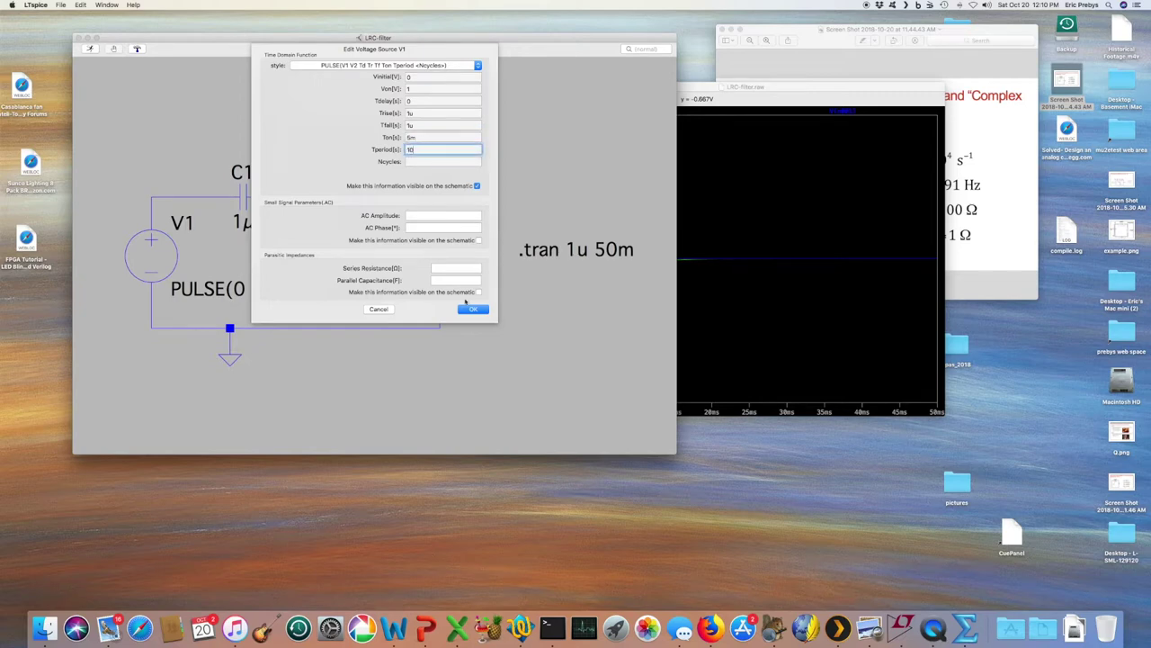
{"action": "left_click", "coordinate": [472, 309]}
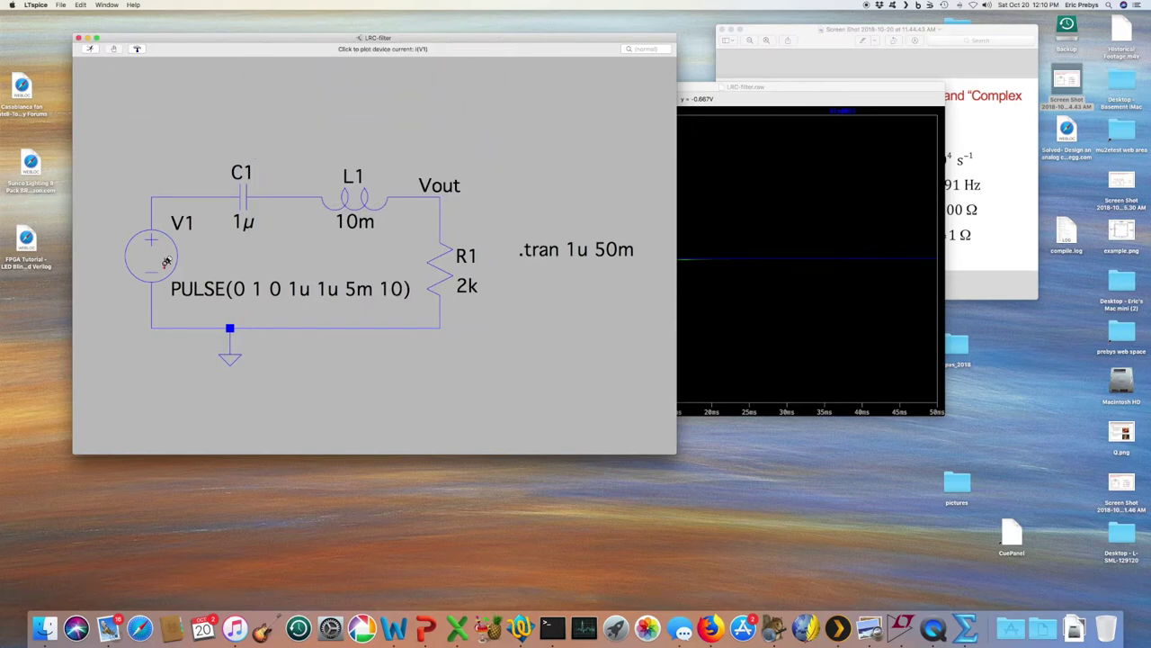
{"action": "left_click", "coordinate": [90, 49]}
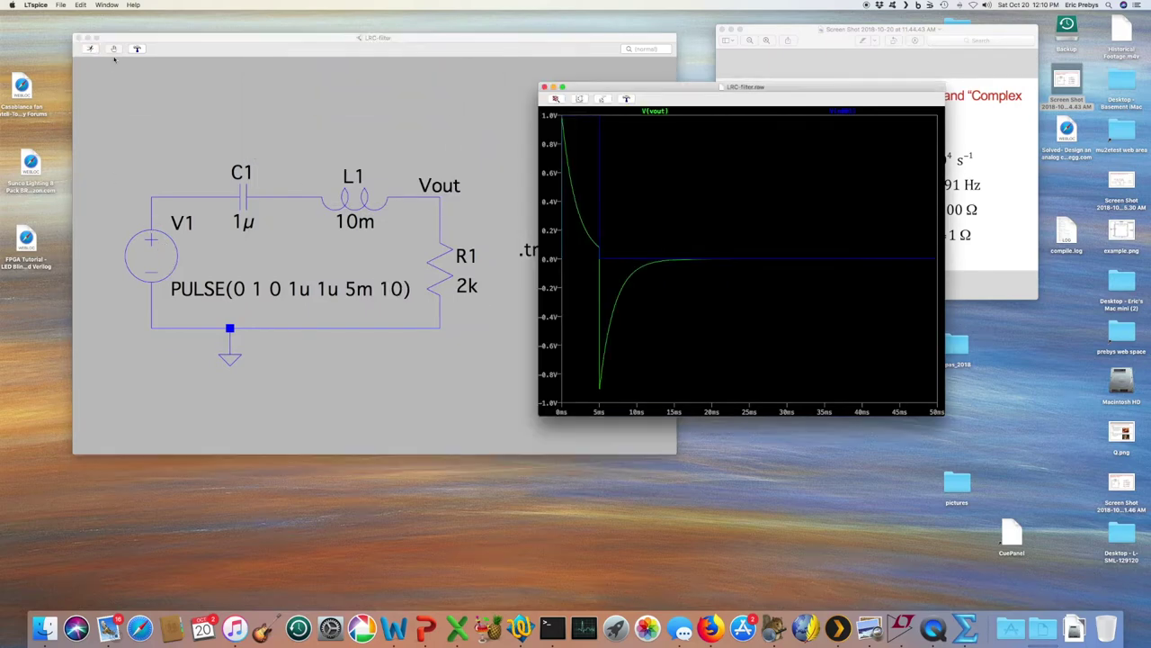
{"action": "right_click", "coordinate": [442, 121]}
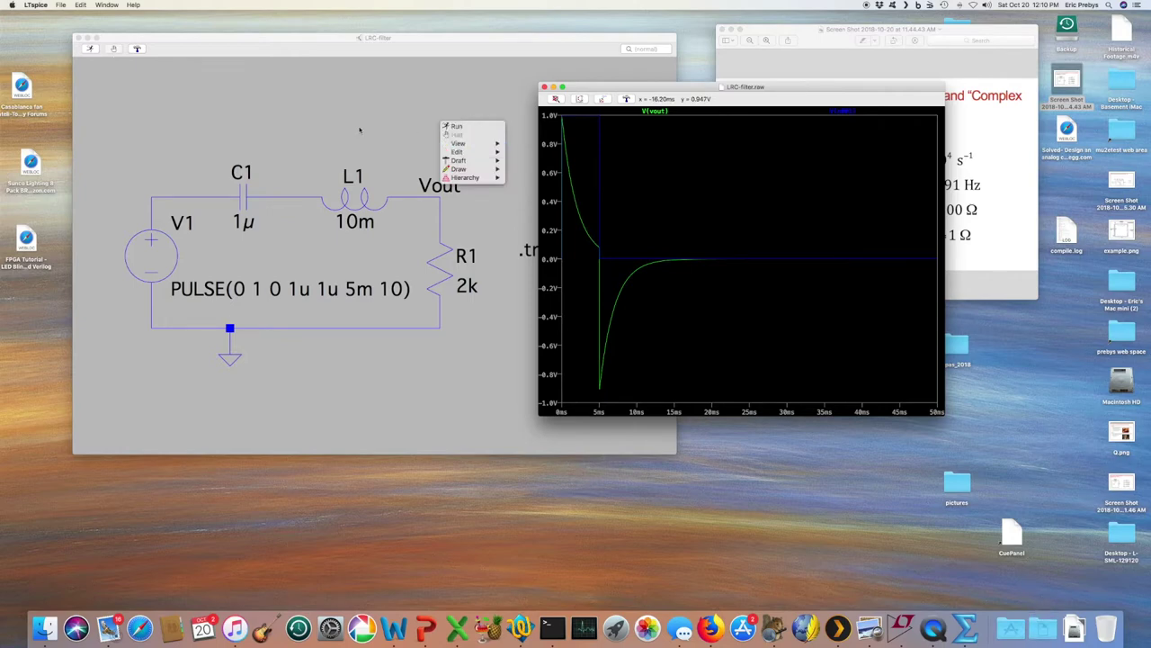
{"action": "key", "text": "Escape"}
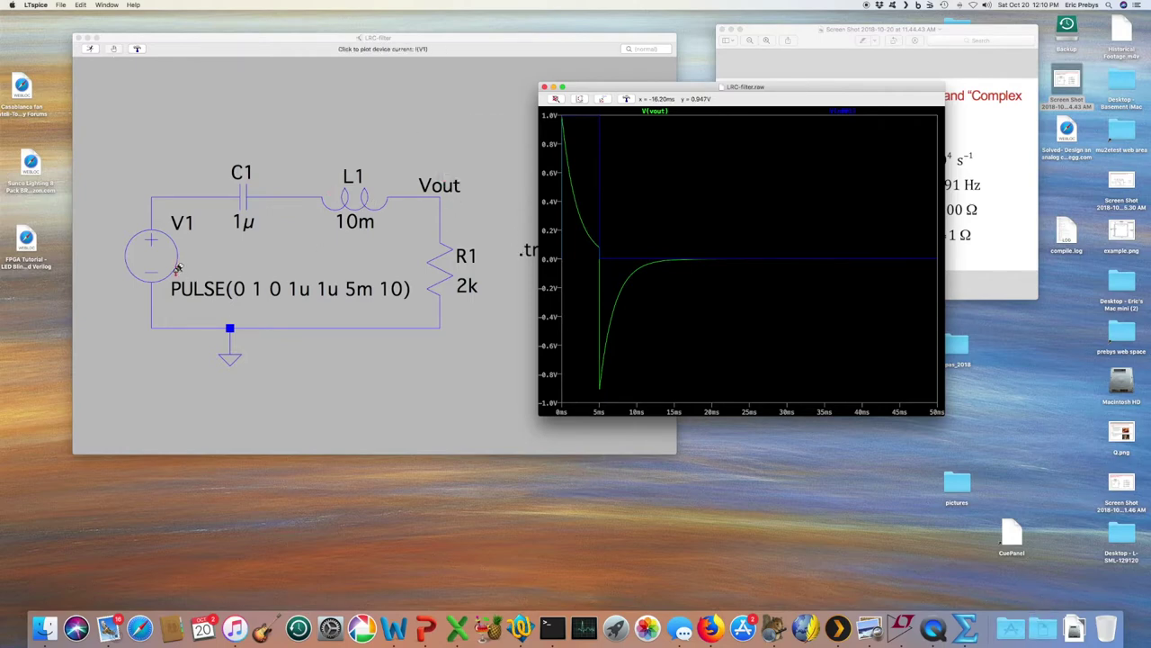
Step: Set the pulse period (Tperiod) of V1 to 10m and rerun the simulation
{"action": "right_click", "coordinate": [139, 259]}
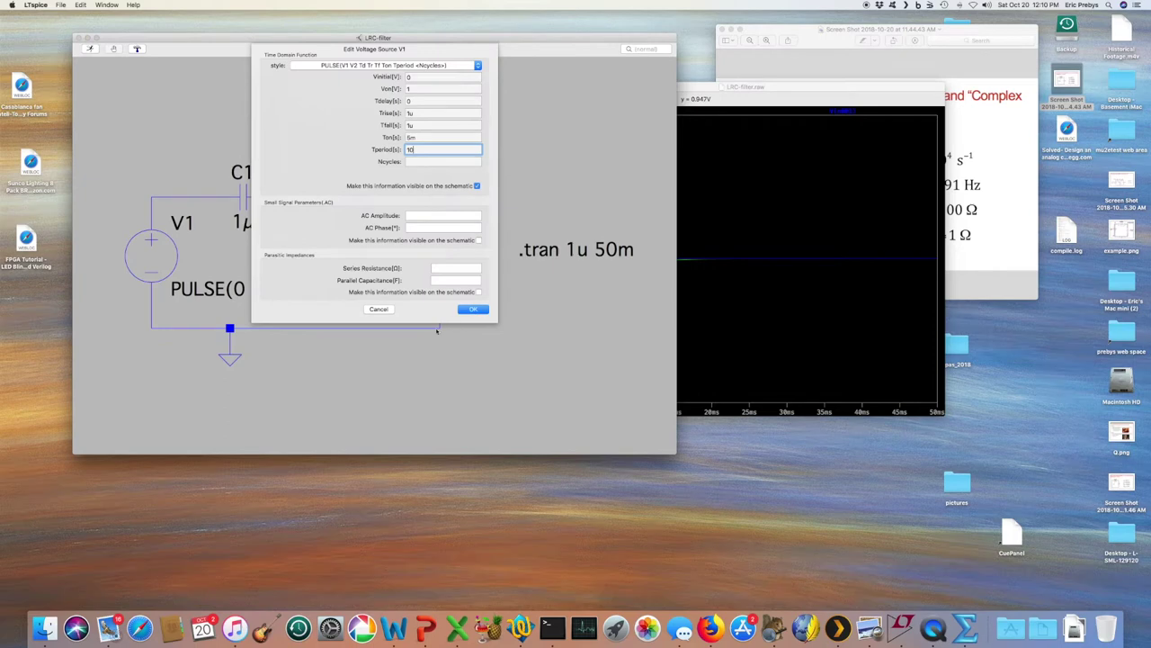
{"action": "left_click", "coordinate": [419, 158]}
{"action": "type", "text": "10m"}
{"action": "left_click", "coordinate": [474, 309]}
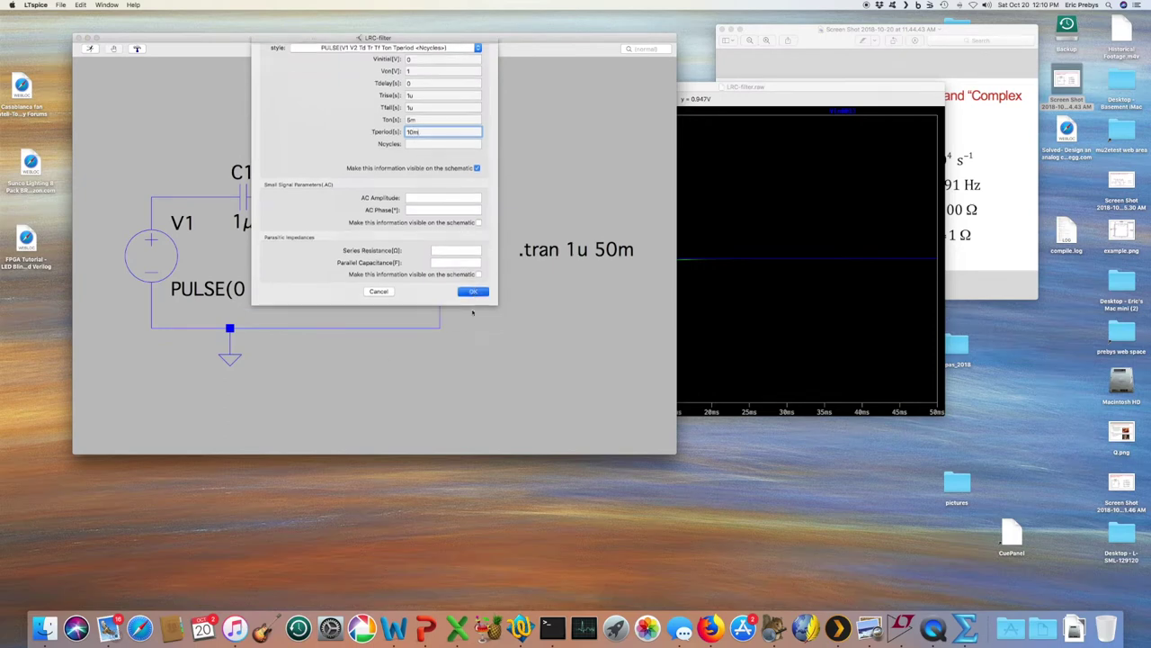
{"action": "left_click", "coordinate": [90, 49]}
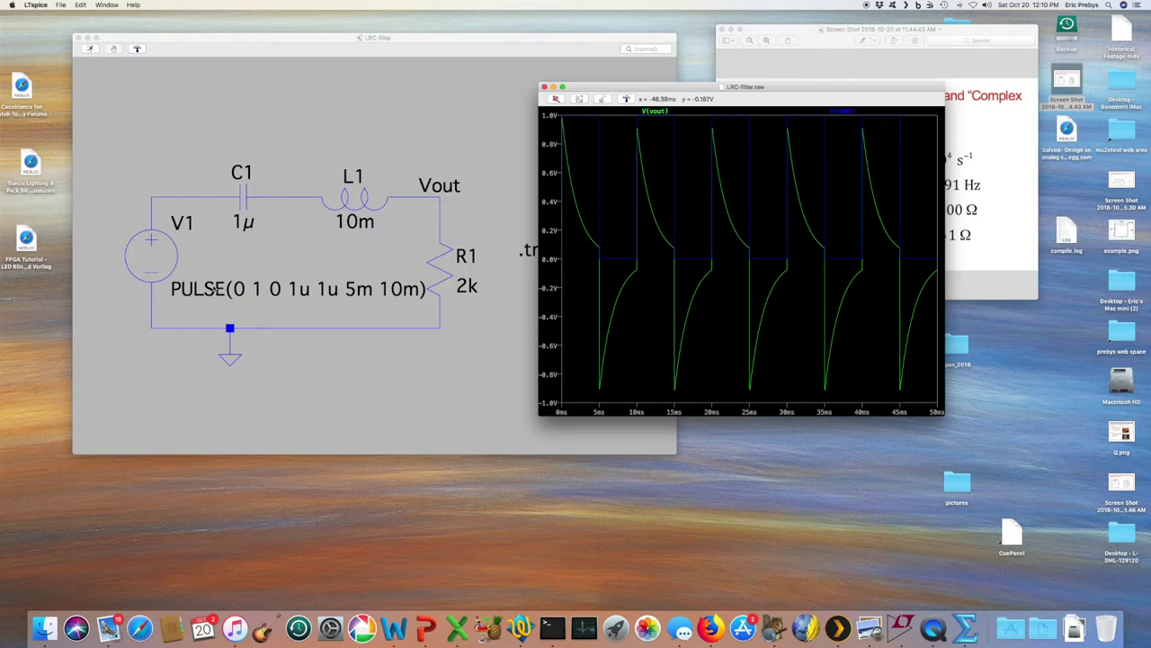
Step: Limit the V1 pulse train to 3 cycles and rerun the simulation
{"action": "left_click", "coordinate": [162, 268]}
{"action": "right_click", "coordinate": [162, 268]}
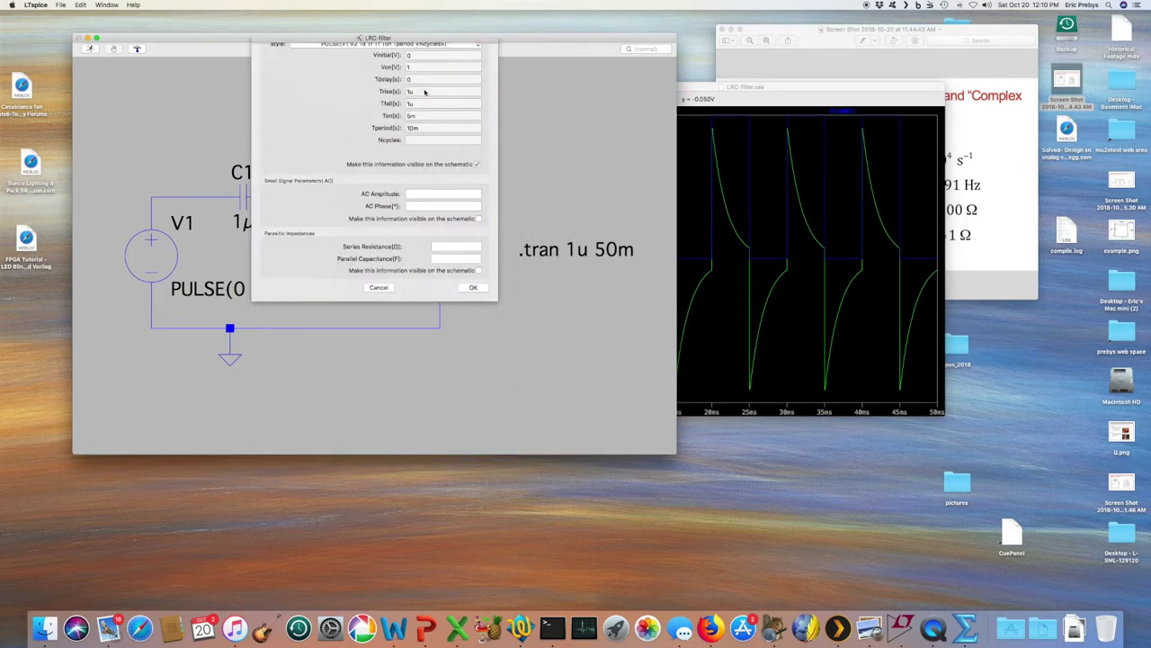
{"action": "left_click", "coordinate": [418, 161]}
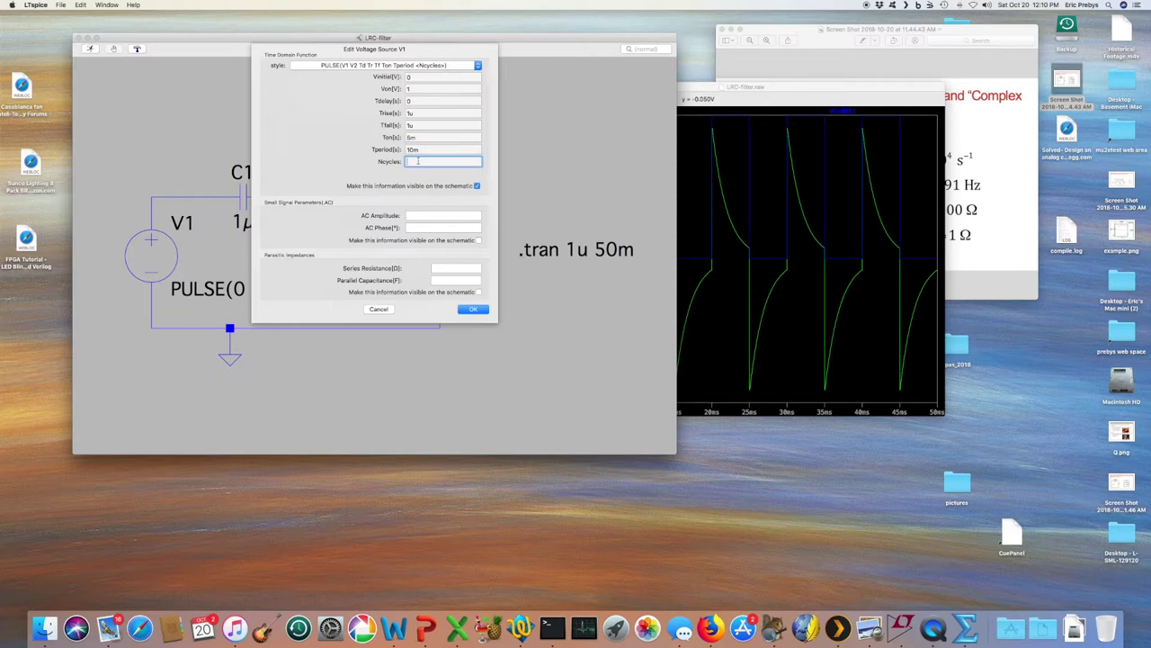
{"action": "left_click", "coordinate": [473, 309]}
{"action": "left_click", "coordinate": [89, 48]}
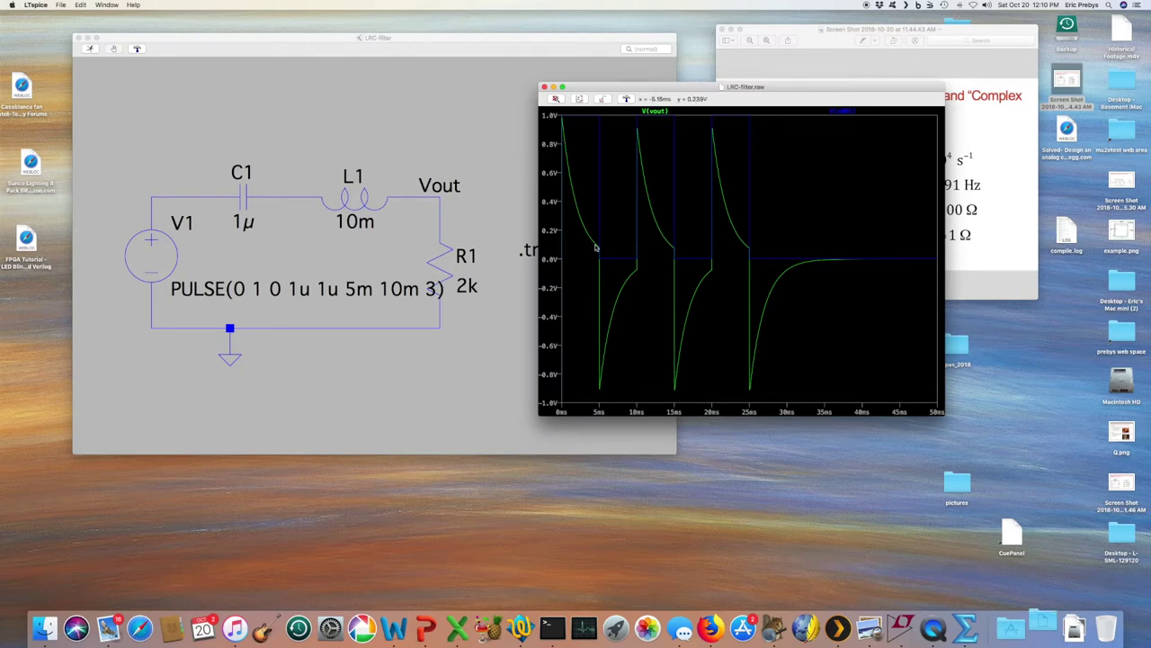
Step: Change the transient directive to .tran 1u 10m and rerun the simulation
{"action": "left_click", "coordinate": [504, 37]}
{"action": "right_click", "coordinate": [576, 250]}
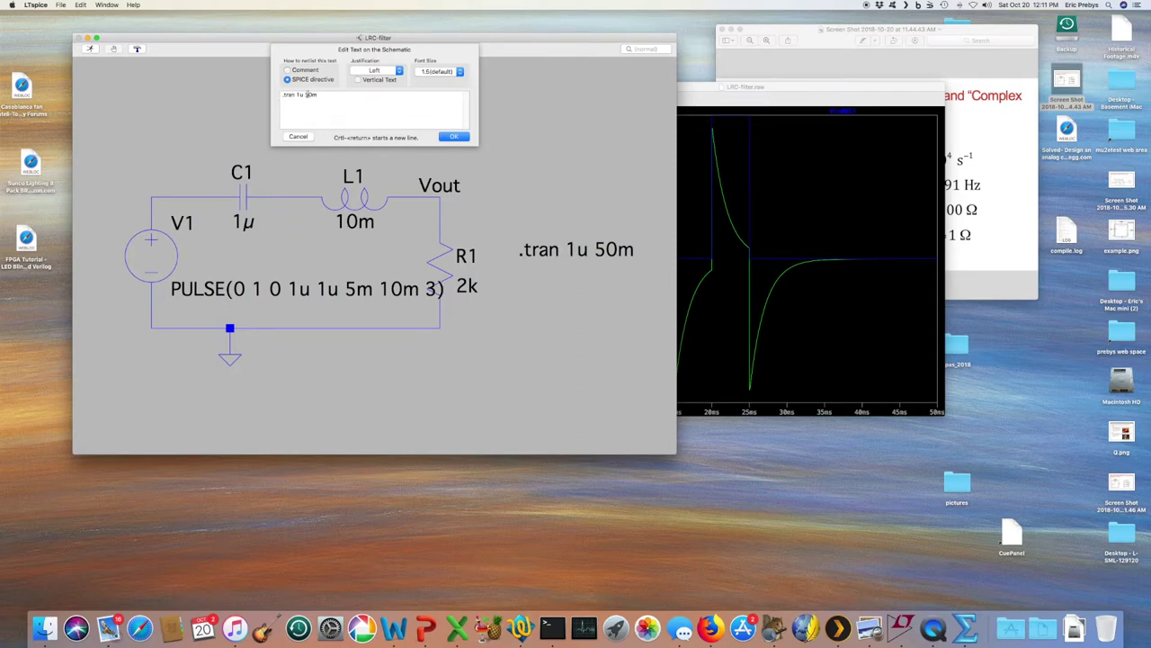
{"action": "left_click", "coordinate": [444, 135]}
{"action": "left_click", "coordinate": [89, 48]}
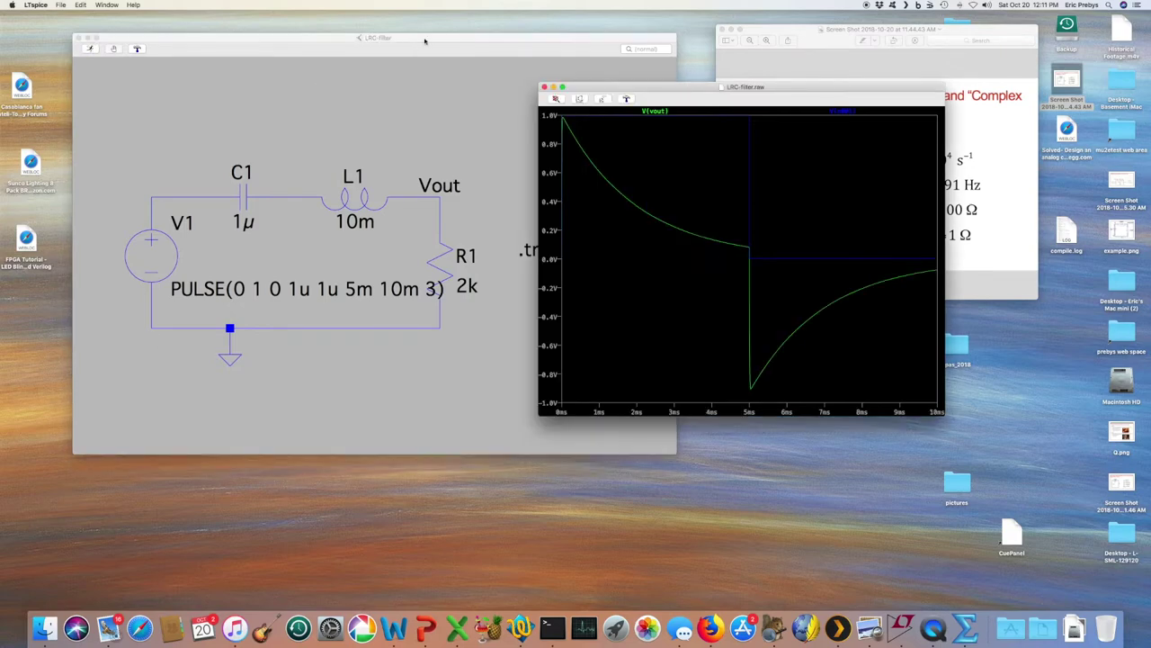
Step: Set the resistance of R1 to 100 ohms and rerun the simulation
{"action": "left_click", "coordinate": [426, 40]}
{"action": "right_click", "coordinate": [466, 255]}
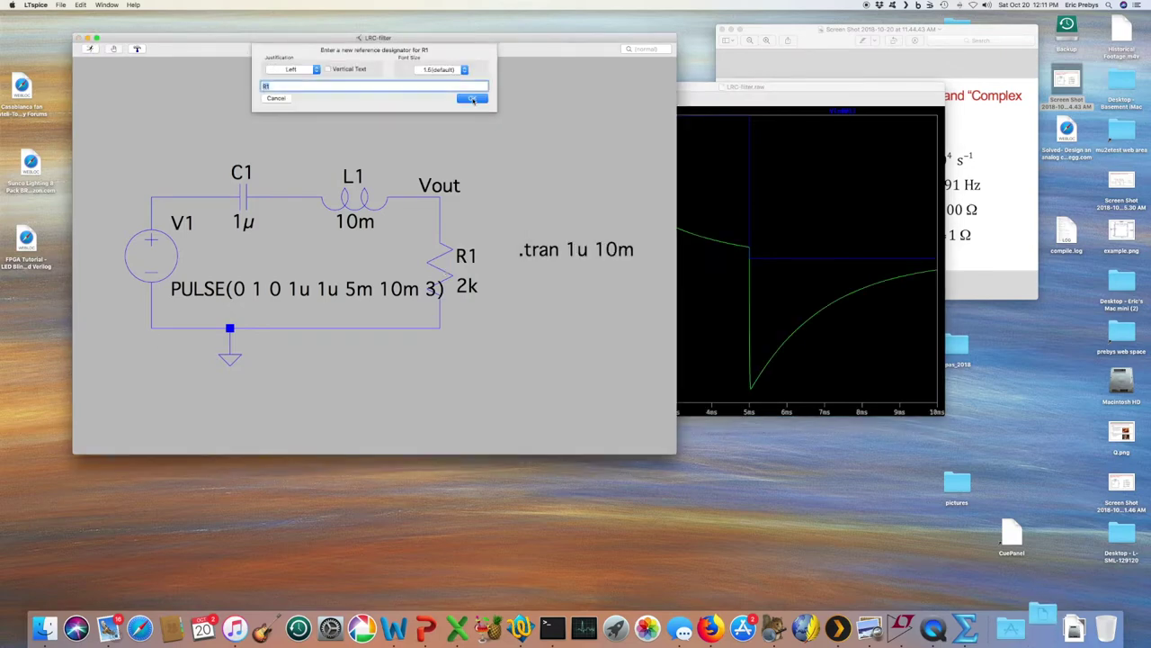
{"action": "left_click", "coordinate": [276, 98]}
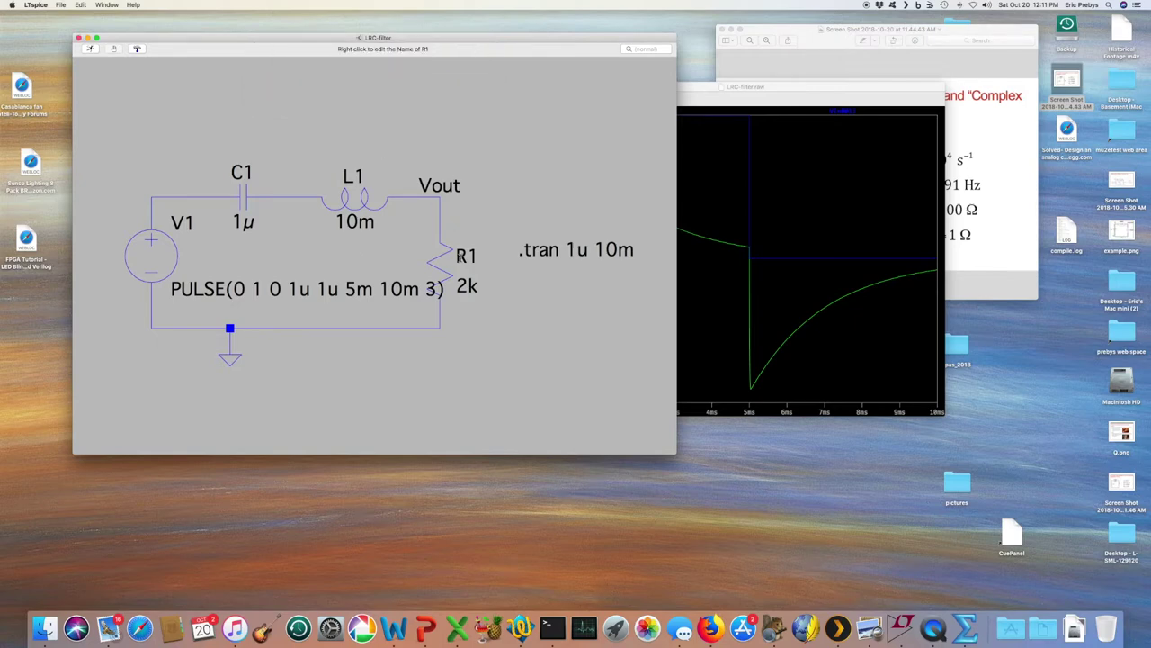
{"action": "right_click", "coordinate": [443, 262]}
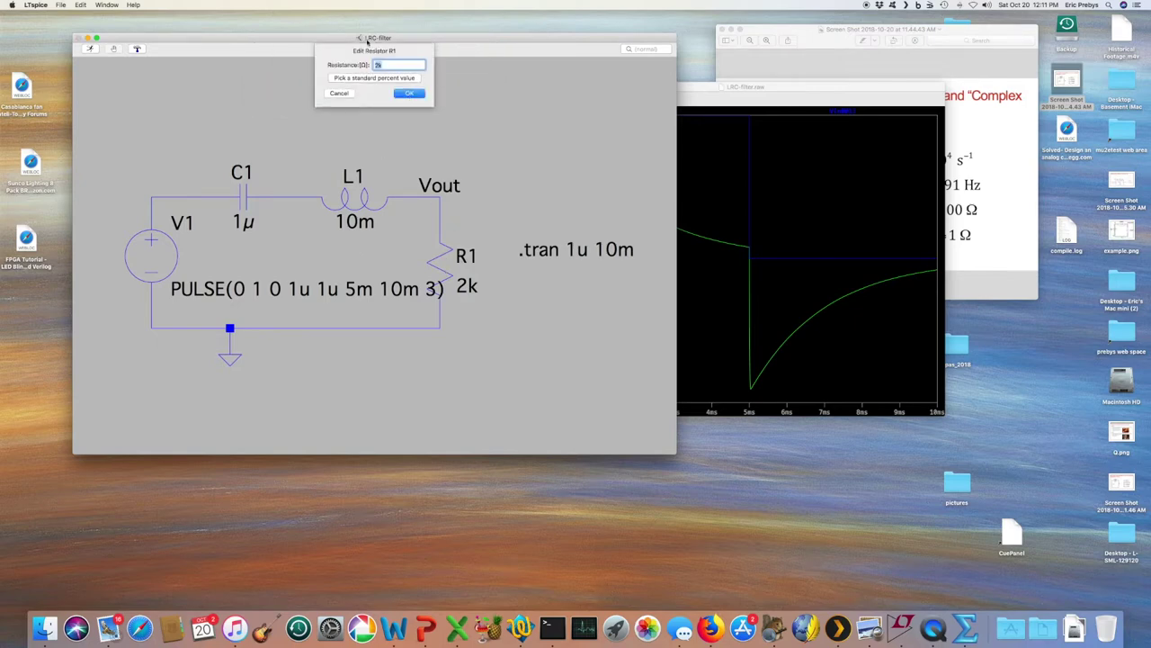
{"action": "type", "text": "1"}
{"action": "left_click", "coordinate": [409, 93]}
{"action": "left_click", "coordinate": [92, 48]}
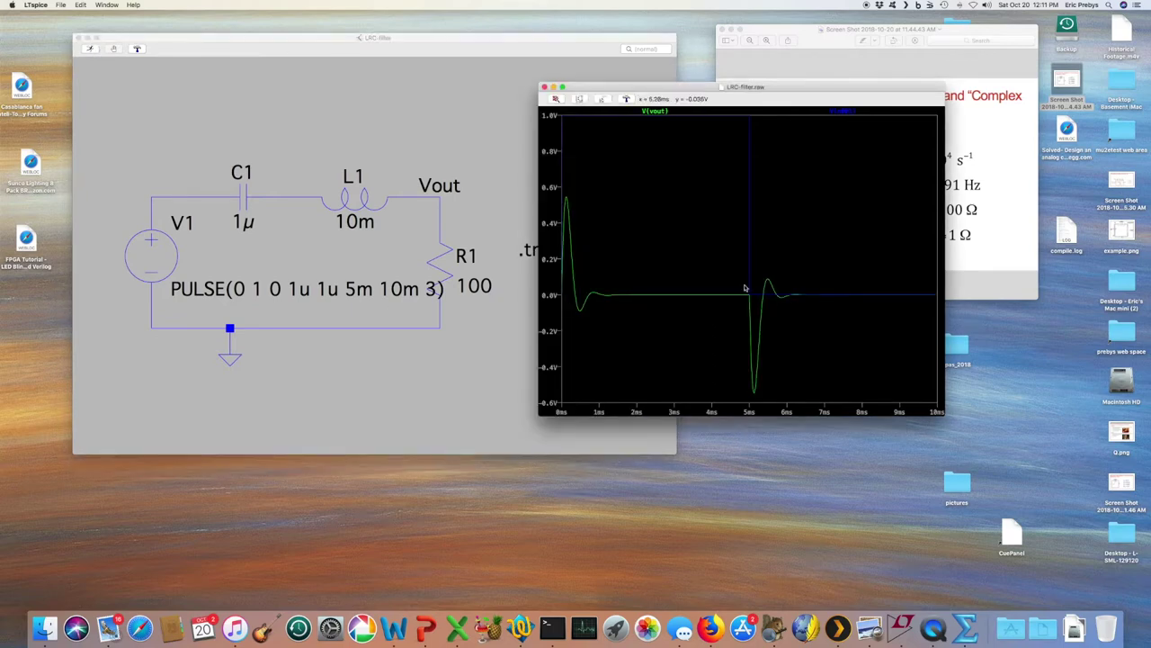
Step: Set the resistance of R1 to 50 ohms and rerun the simulation
{"action": "left_click", "coordinate": [512, 41]}
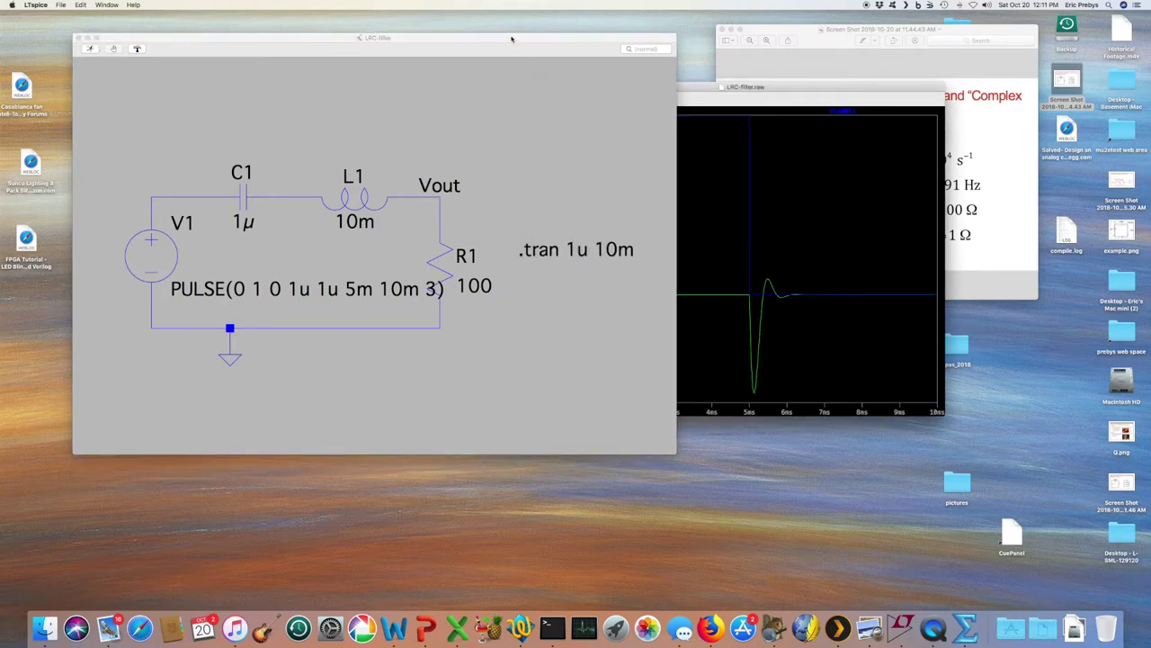
{"action": "right_click", "coordinate": [438, 262]}
{"action": "type", "text": "10"}
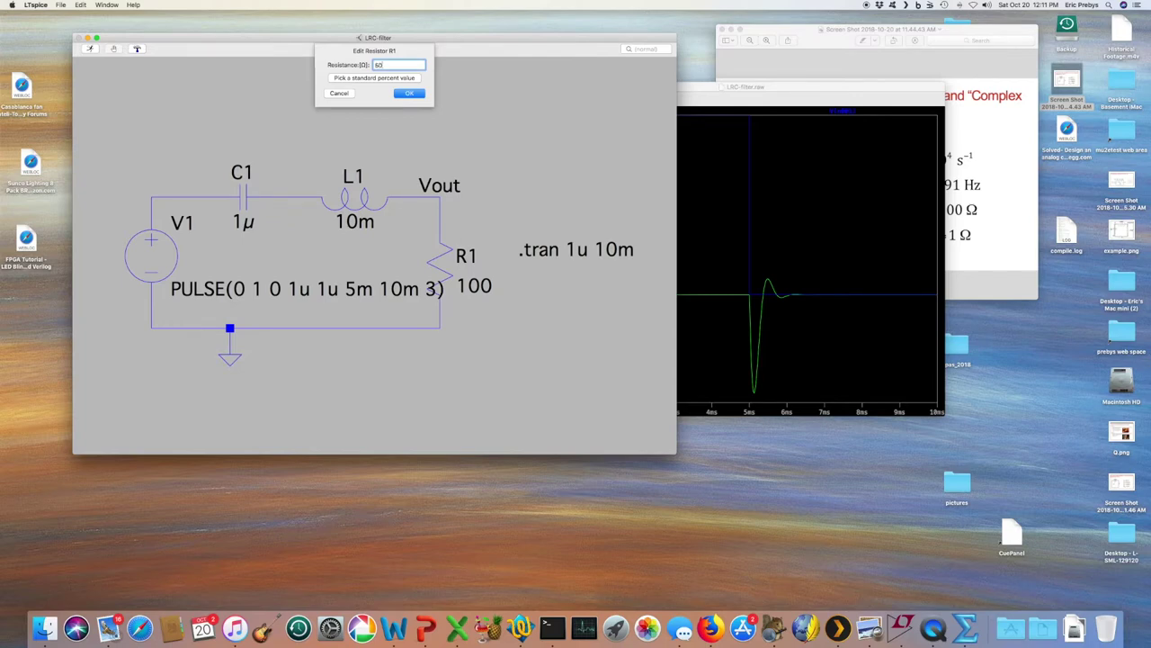
{"action": "left_click", "coordinate": [409, 93]}
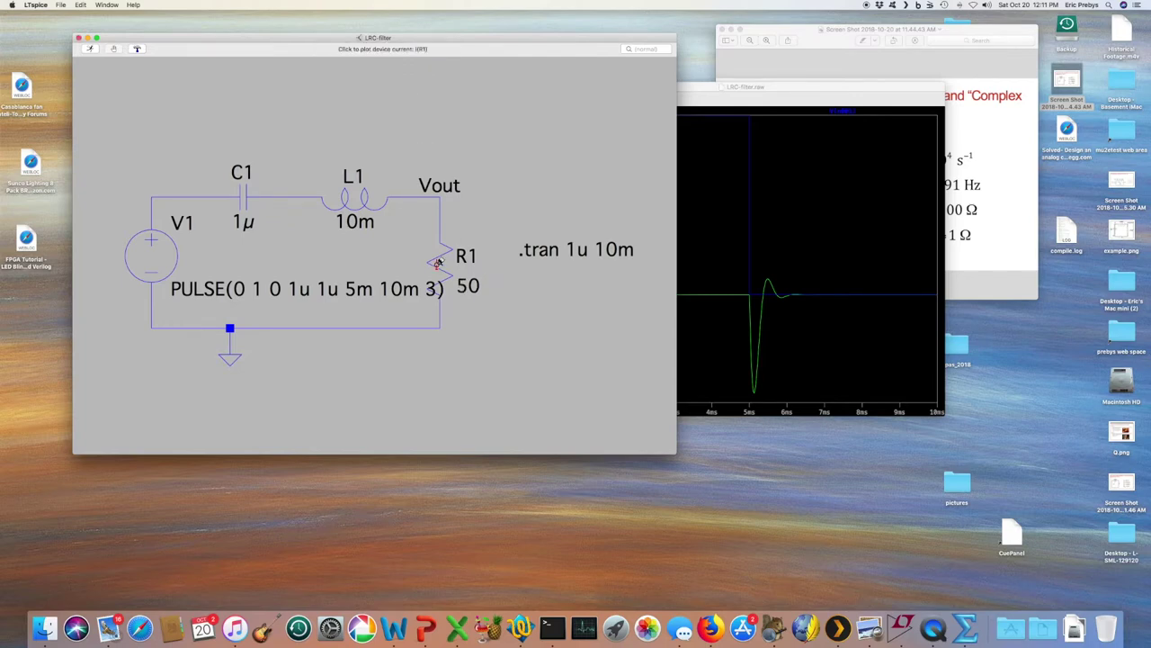
{"action": "left_click", "coordinate": [87, 49]}
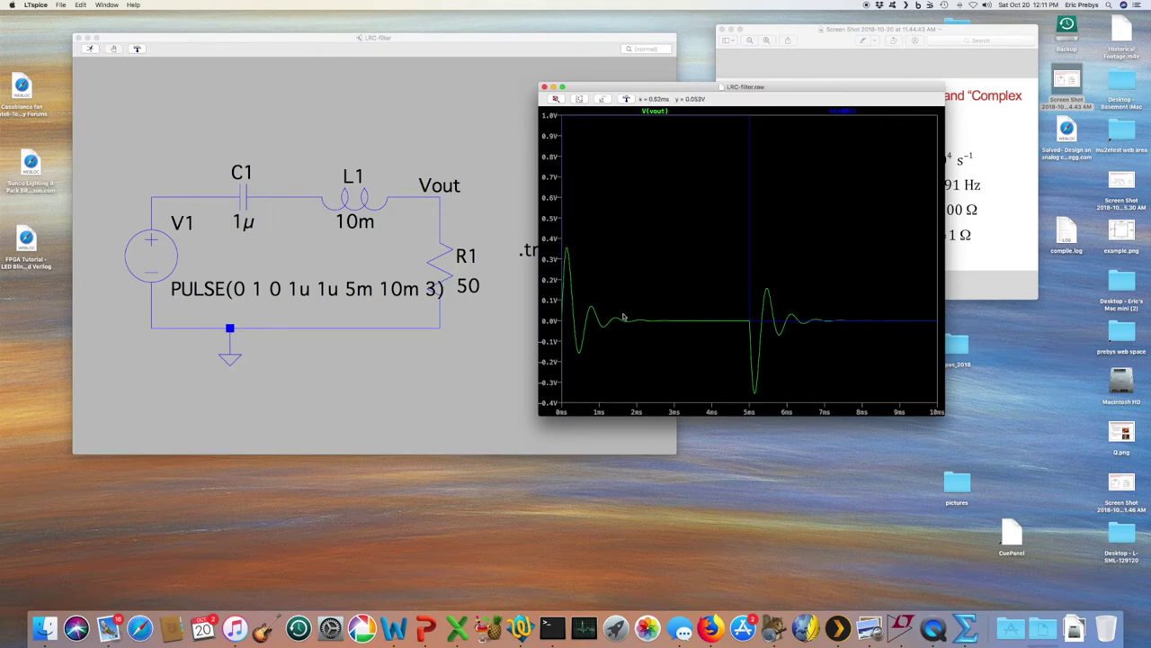
Step: Set the resistance of R1 to 10 ohms and rerun the simulation
{"action": "left_click", "coordinate": [445, 41]}
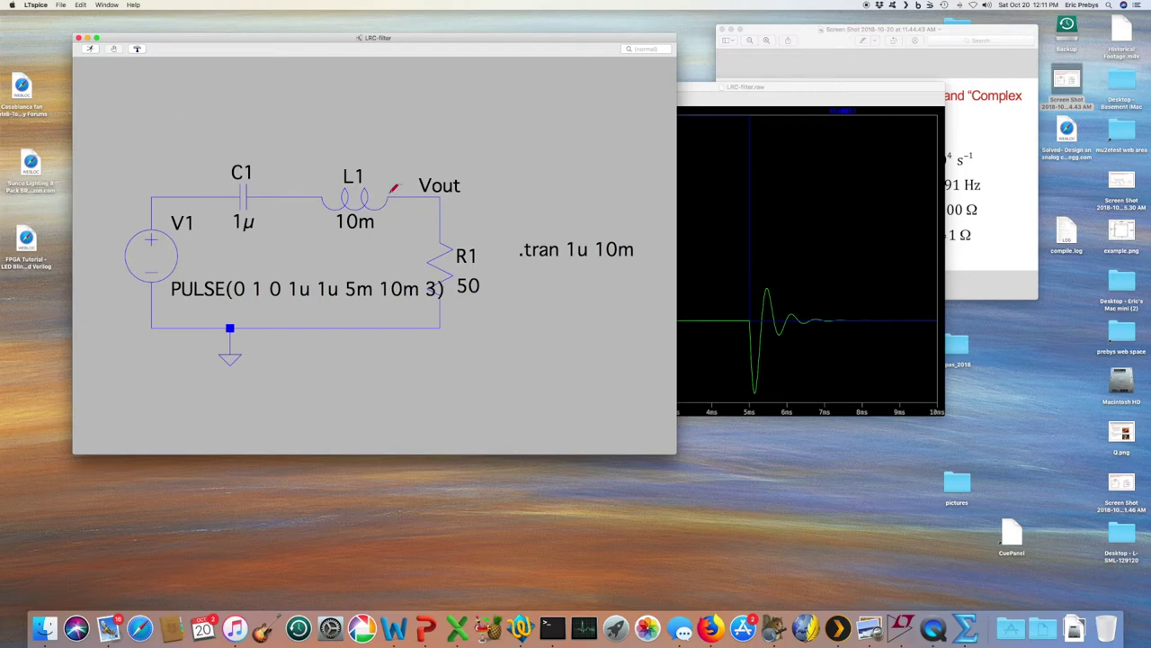
{"action": "right_click", "coordinate": [440, 261]}
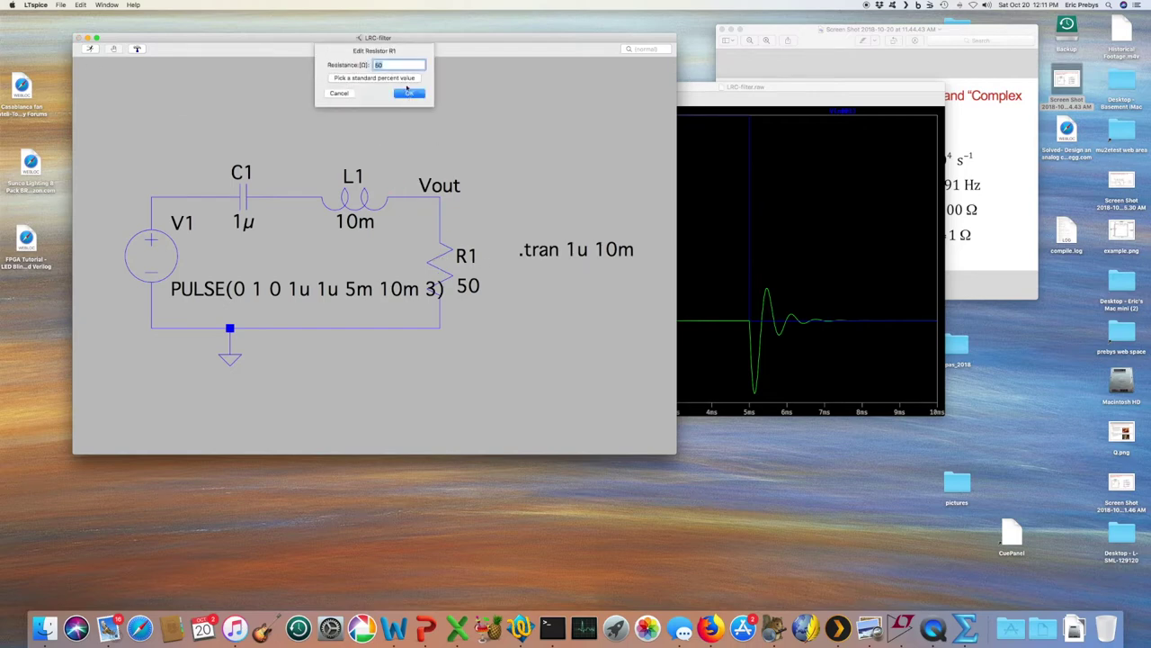
{"action": "type", "text": "0"}
{"action": "left_click", "coordinate": [410, 93]}
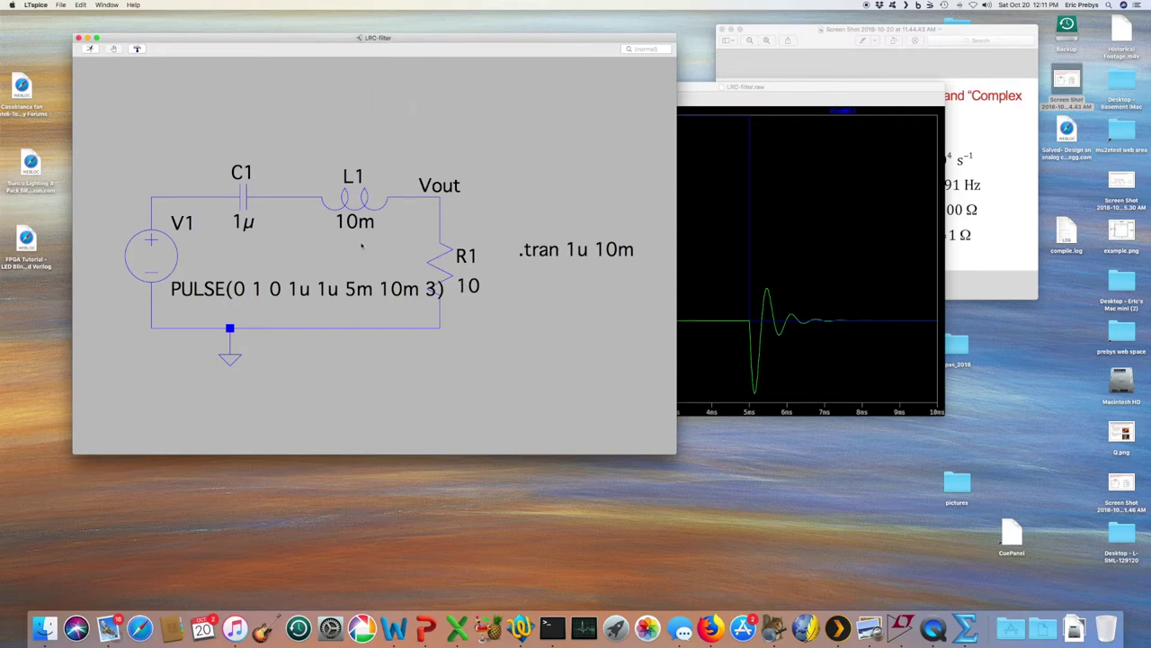
{"action": "left_click", "coordinate": [89, 49]}
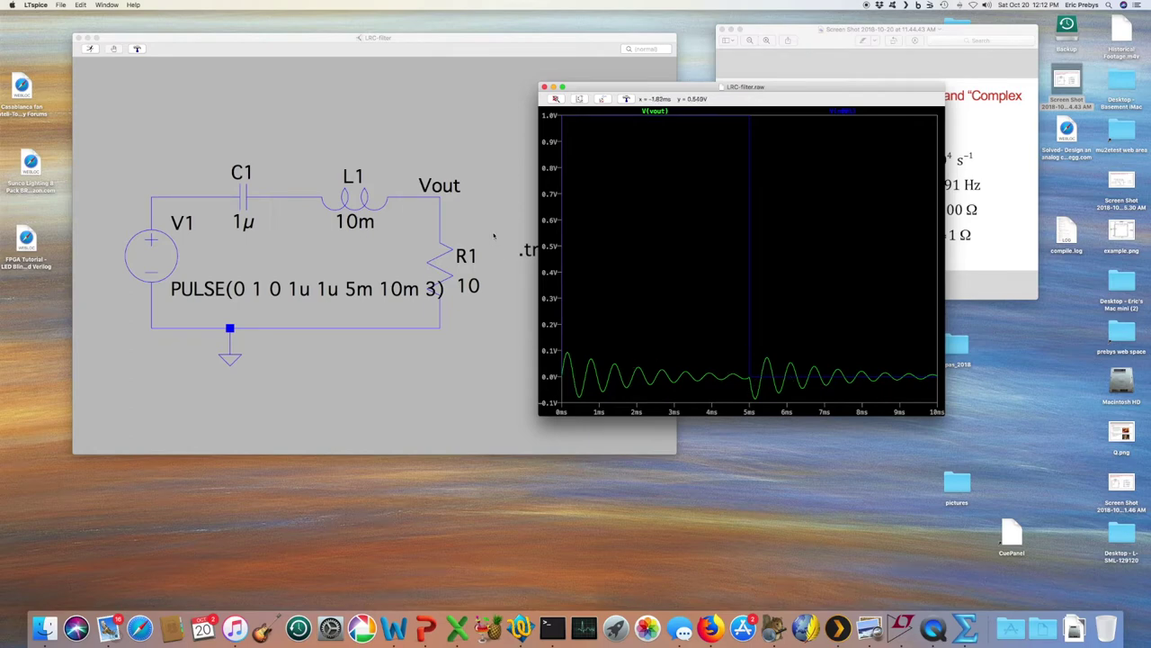
Step: Change the transient directive to .tran 1u 50m and rerun the simulation
{"action": "left_click", "coordinate": [531, 251]}
{"action": "right_click", "coordinate": [581, 251]}
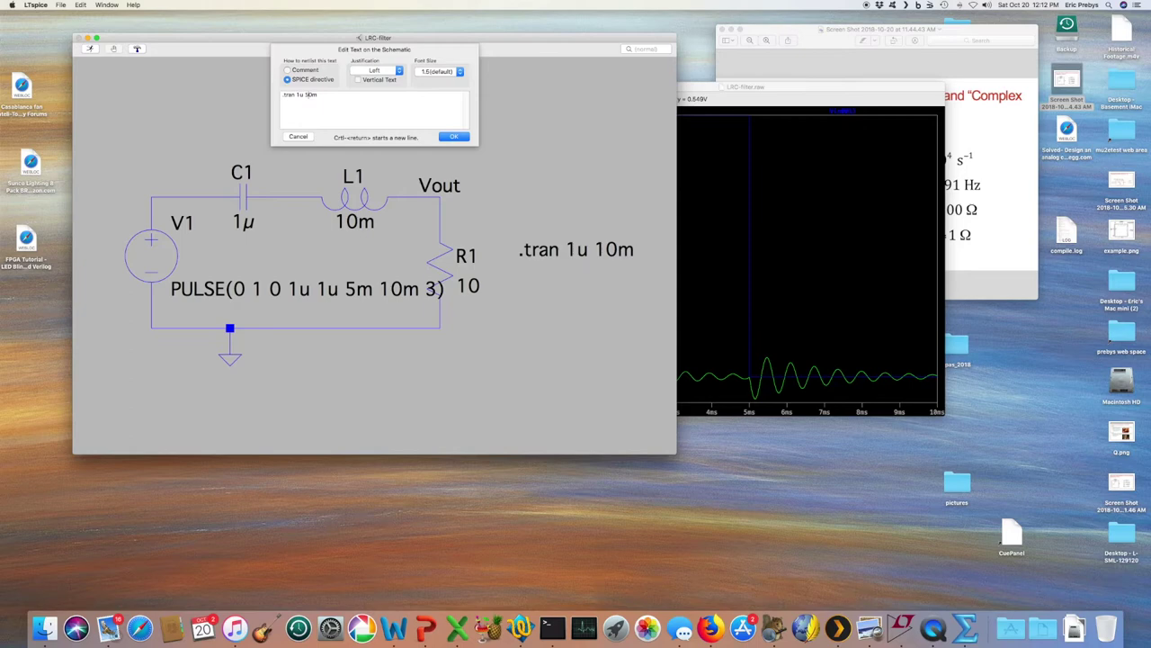
{"action": "left_click", "coordinate": [455, 138]}
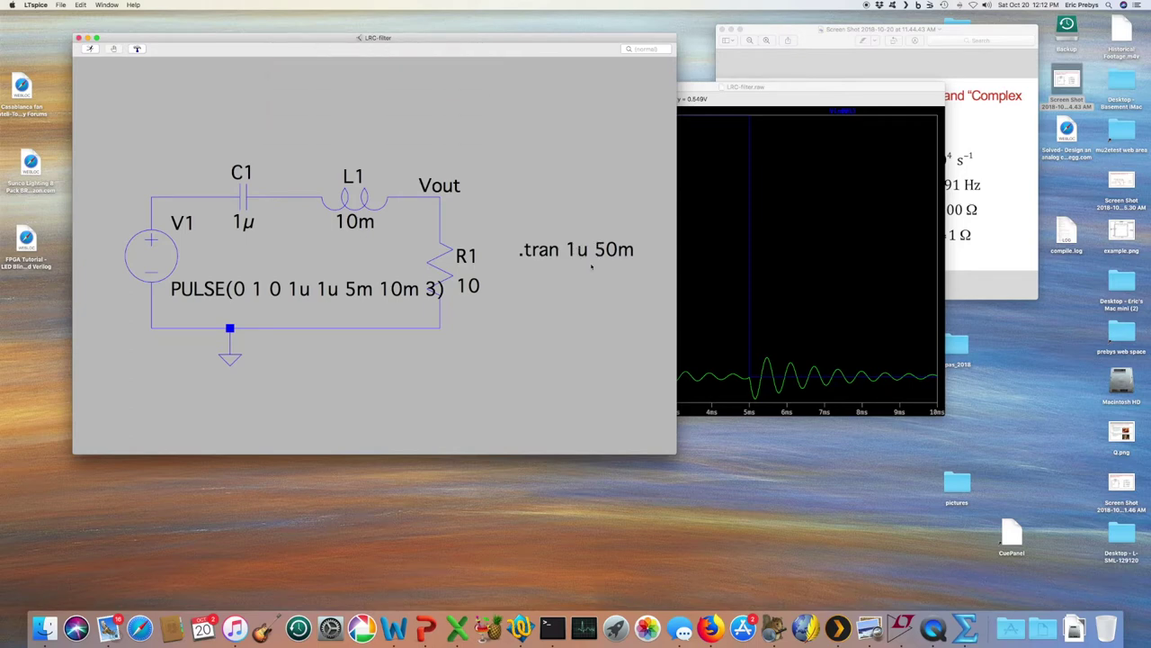
{"action": "left_click", "coordinate": [78, 49]}
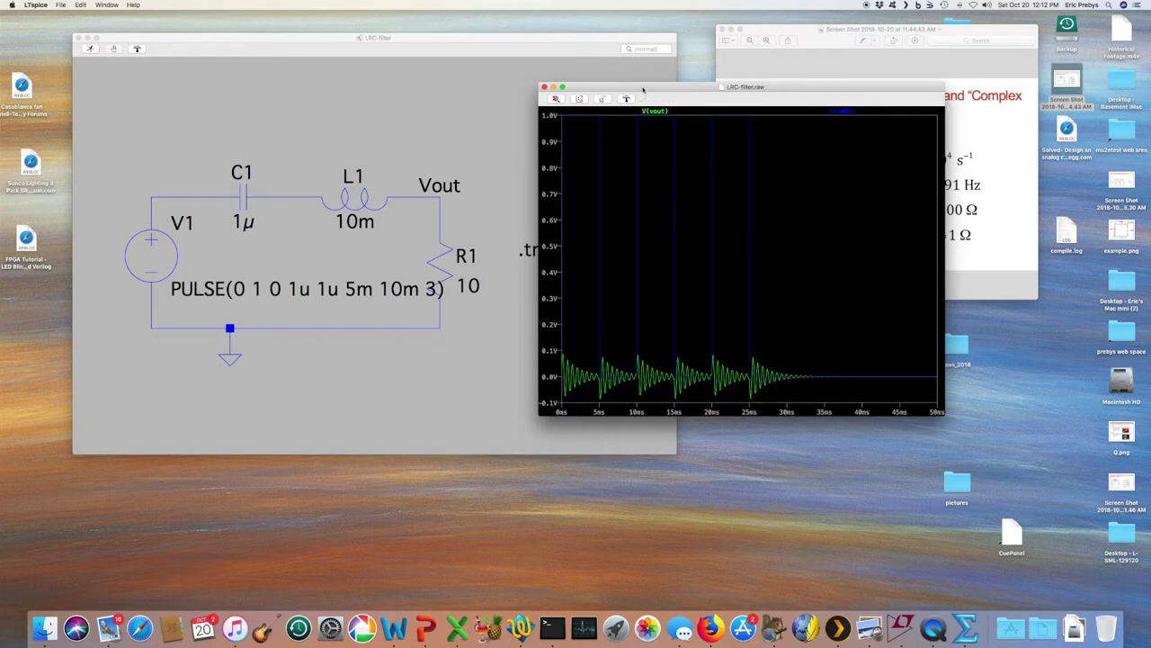
Step: Place the waveform and schematic windows side by side and save the LRC-filter schematic
{"action": "left_click_drag", "start_coordinate": [643, 88], "coordinate": [776, 122]}
{"action": "left_click_drag", "start_coordinate": [537, 42], "coordinate": [514, 41]}
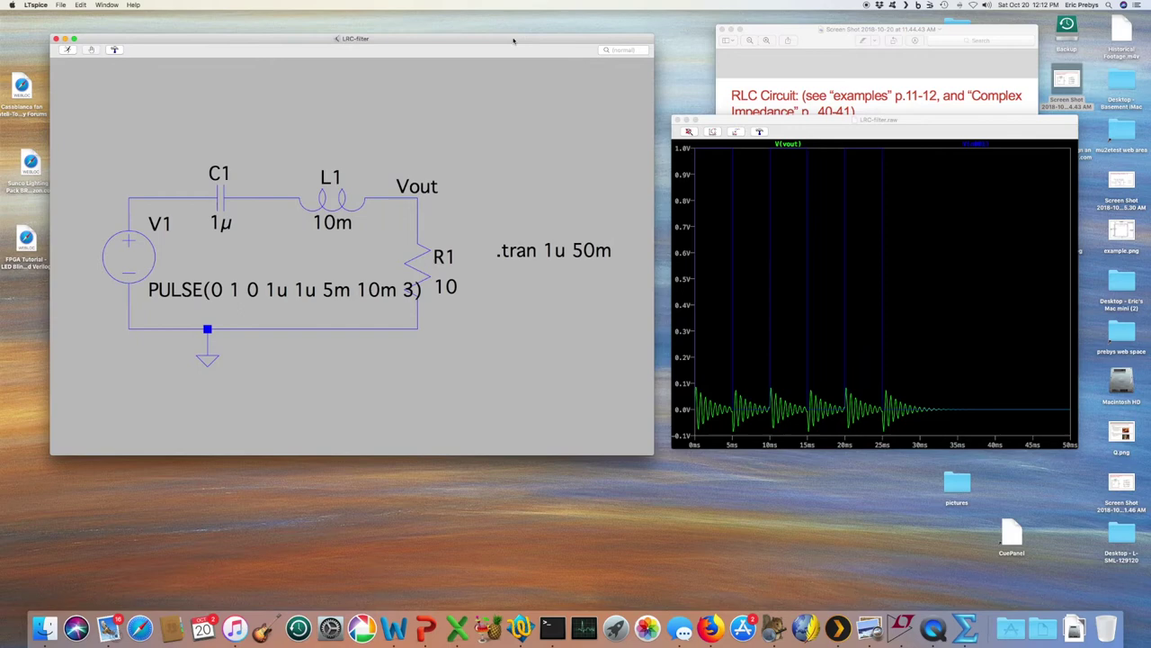
{"action": "left_click", "coordinate": [61, 6]}
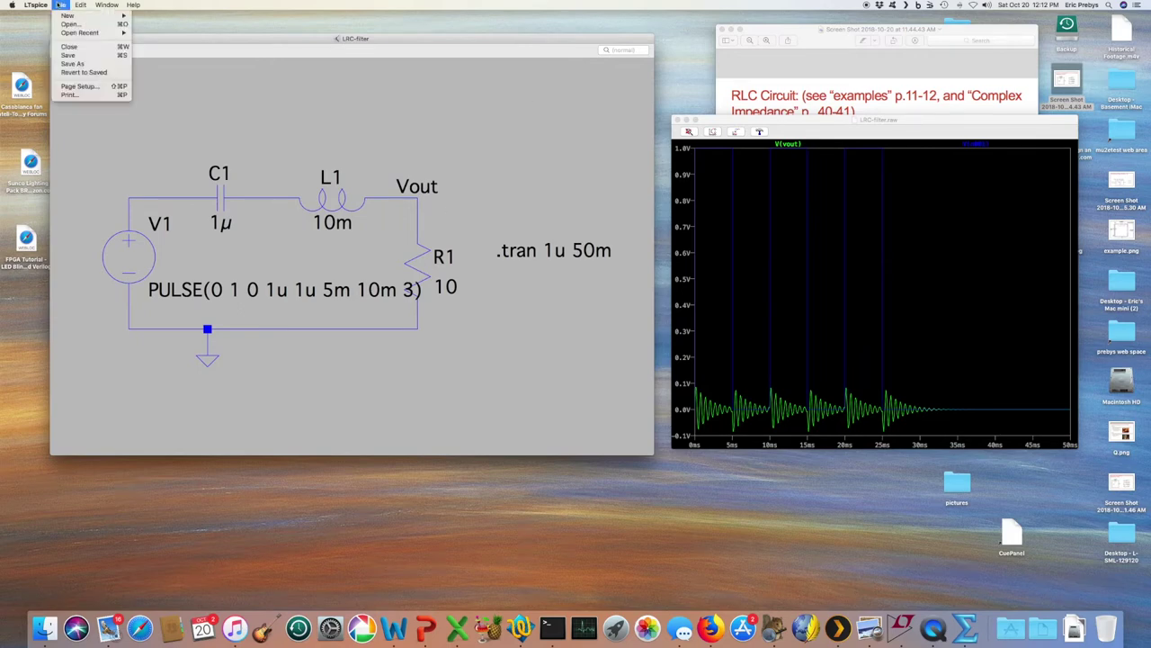
{"action": "left_click", "coordinate": [70, 55]}
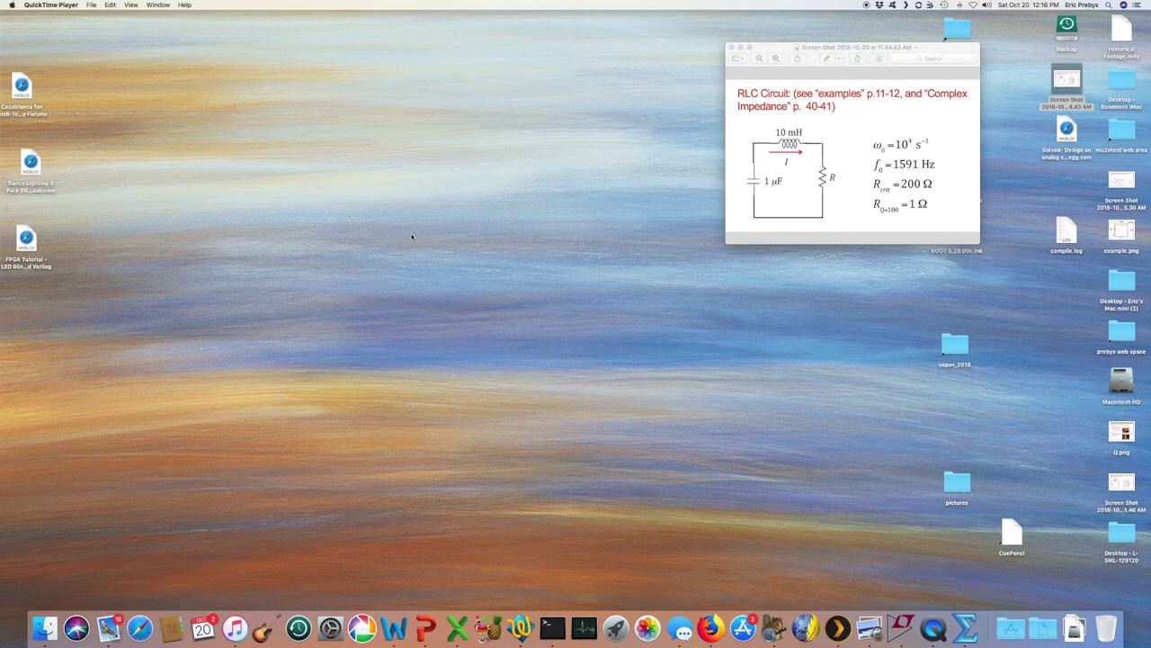
Step: Switch to LTspice, open the existing LRC-filter schematic, and reposition and enlarge its window
{"action": "left_click", "coordinate": [899, 627]}
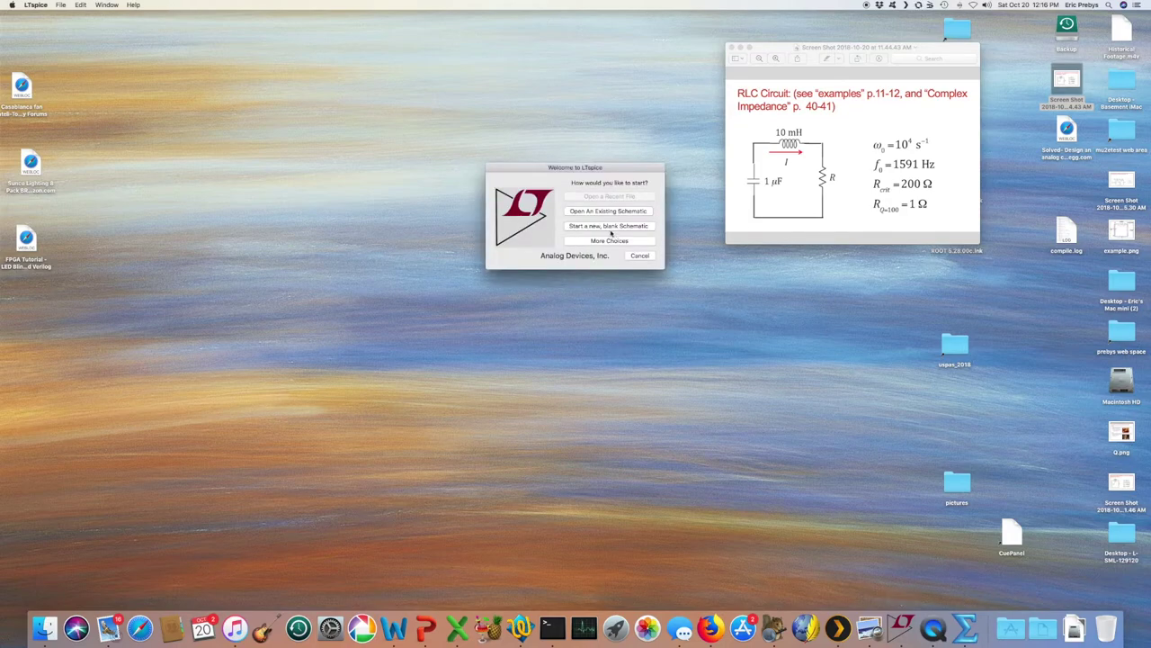
{"action": "left_click", "coordinate": [608, 212]}
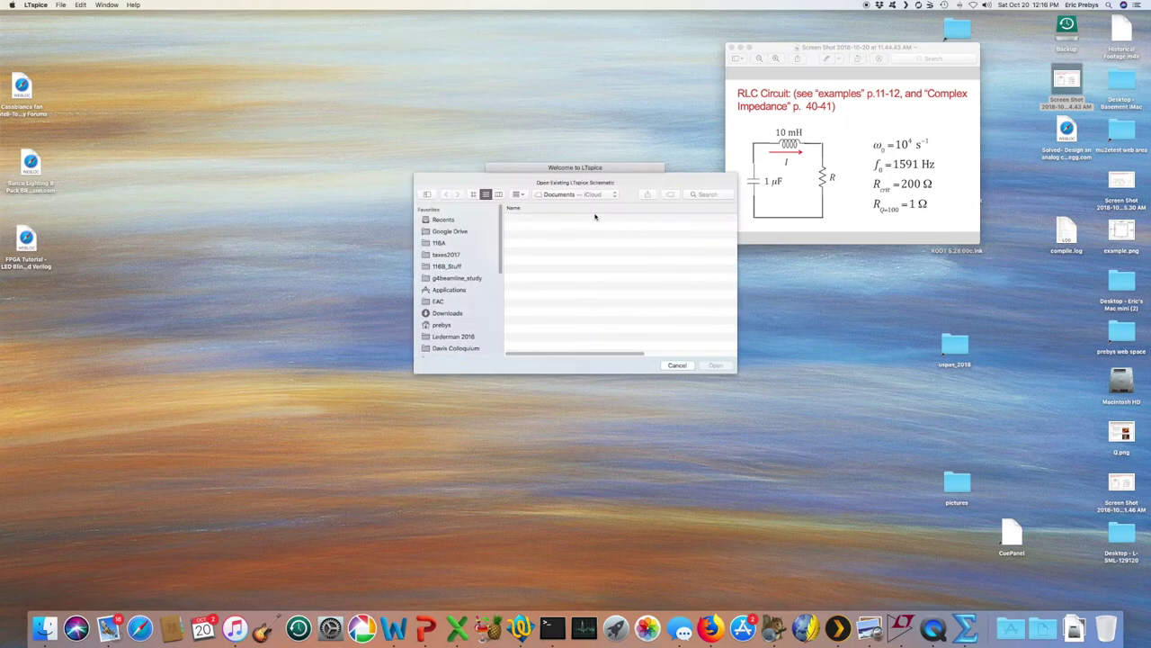
{"action": "double_click", "coordinate": [542, 230]}
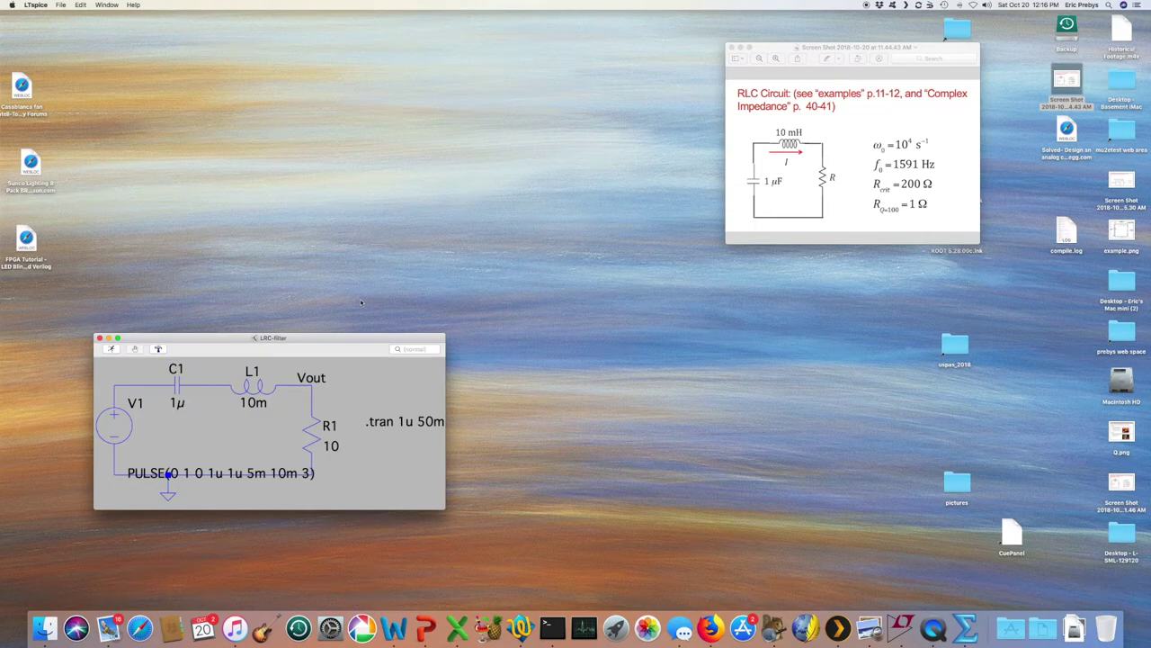
{"action": "left_click_drag", "start_coordinate": [326, 342], "coordinate": [337, 116]}
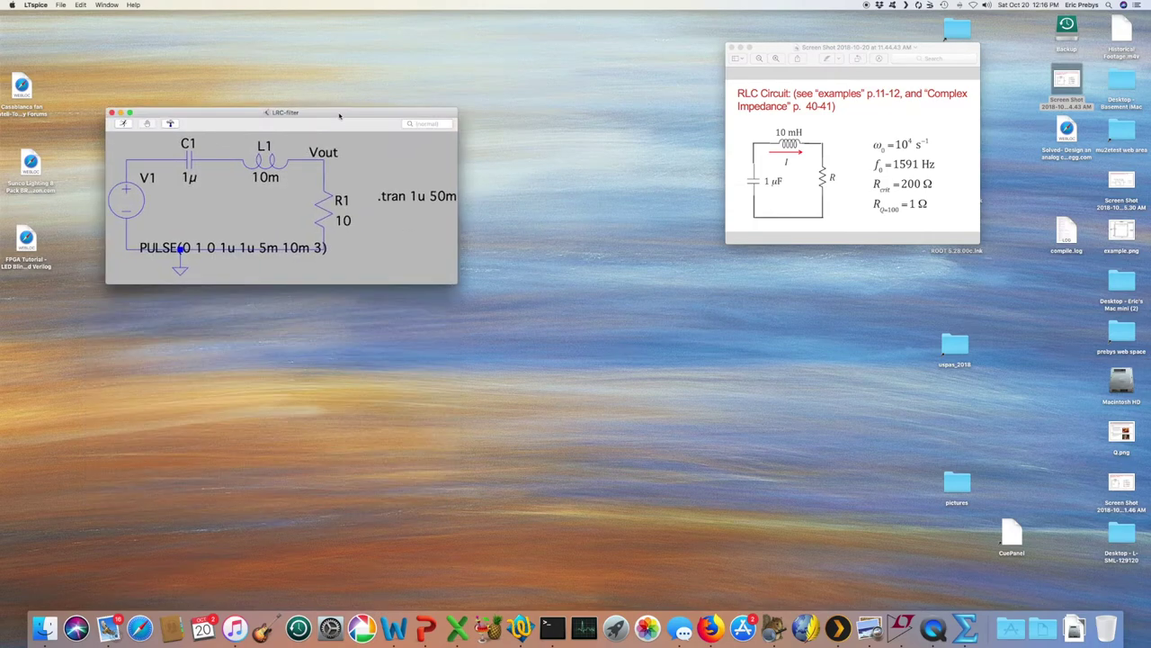
{"action": "left_click_drag", "start_coordinate": [458, 282], "coordinate": [525, 382]}
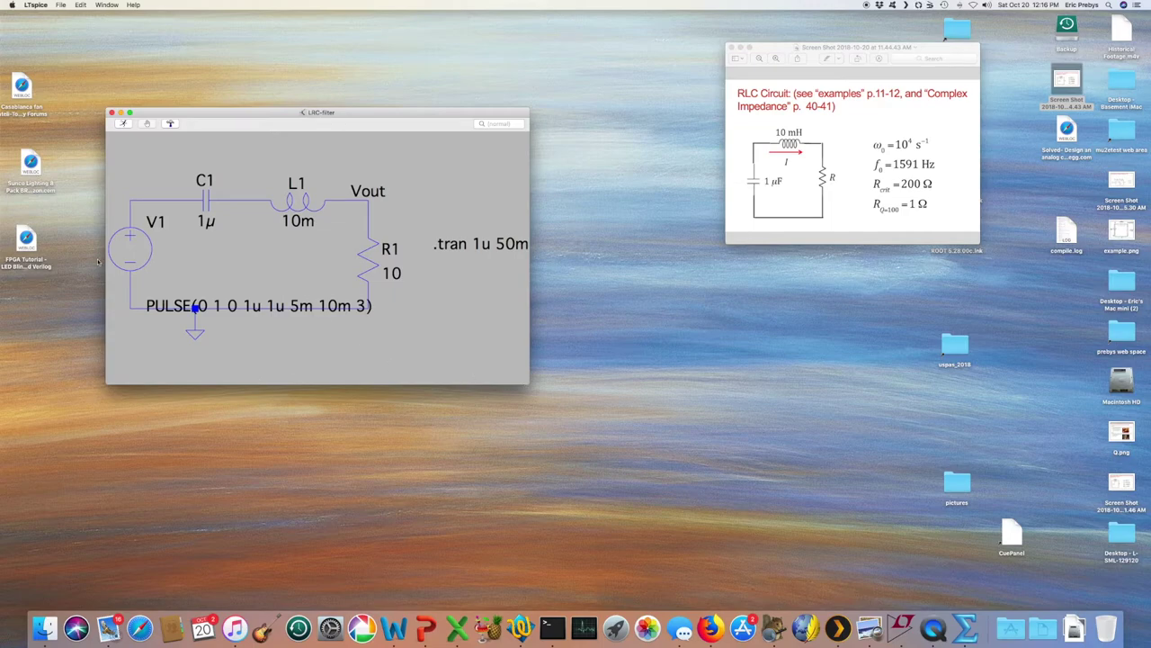
Step: Give voltage source V1 a small-signal AC amplitude of 1 and show it on the schematic
{"action": "right_click", "coordinate": [140, 250]}
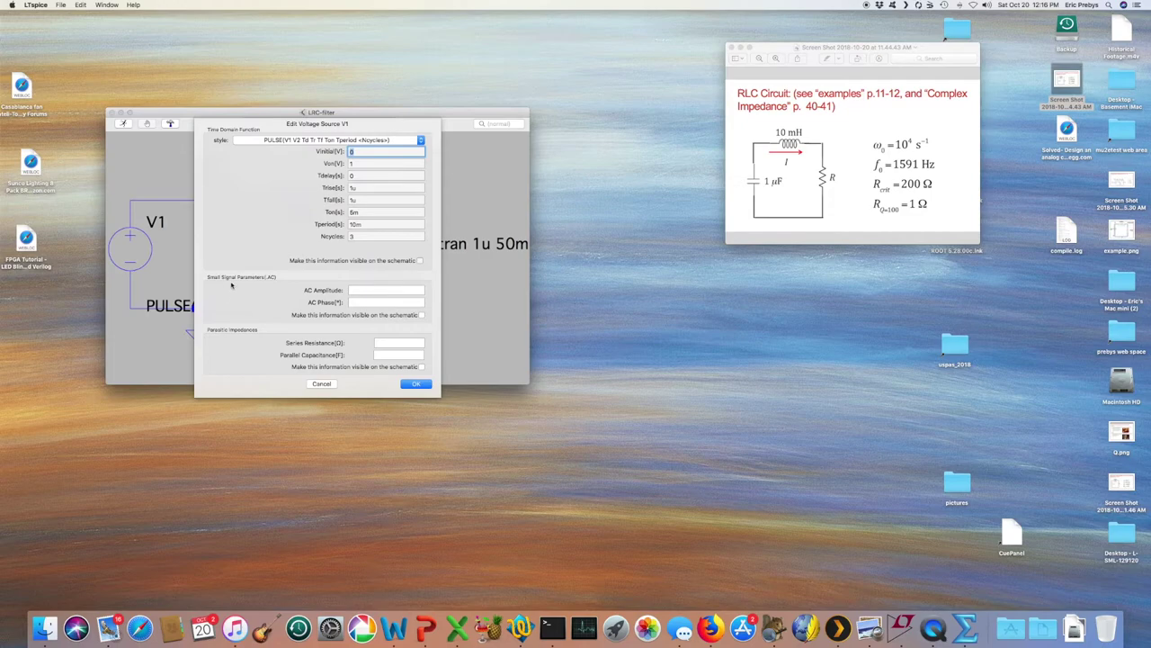
{"action": "left_click", "coordinate": [353, 290]}
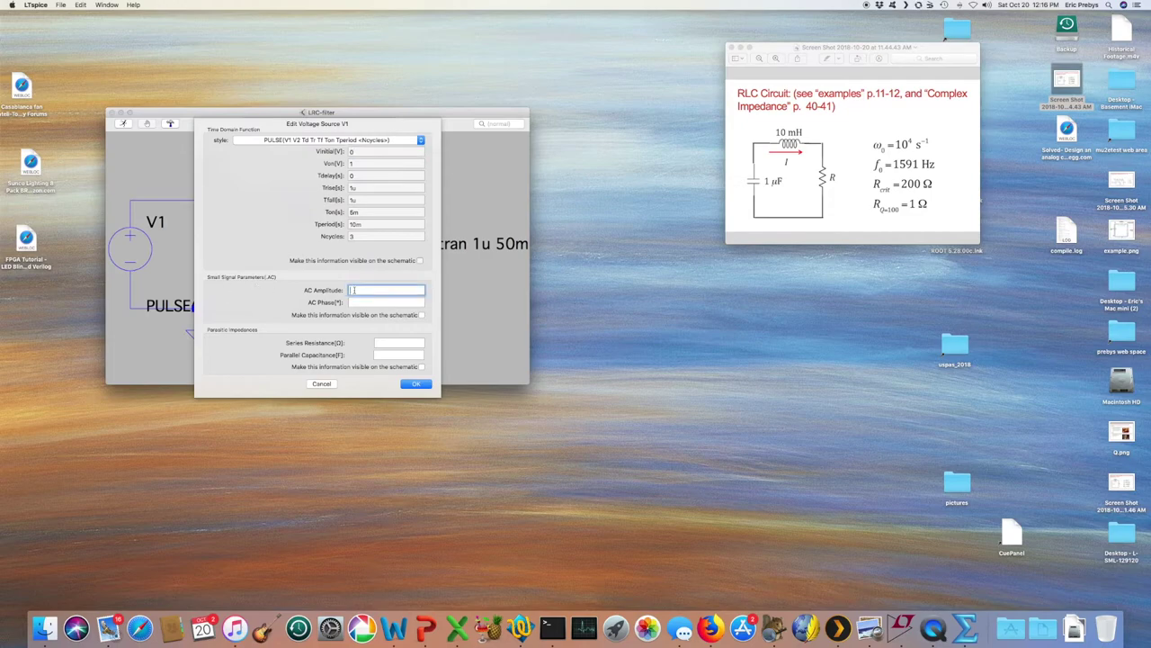
{"action": "type", "text": "1"}
{"action": "left_click", "coordinate": [420, 314]}
{"action": "left_click", "coordinate": [415, 384]}
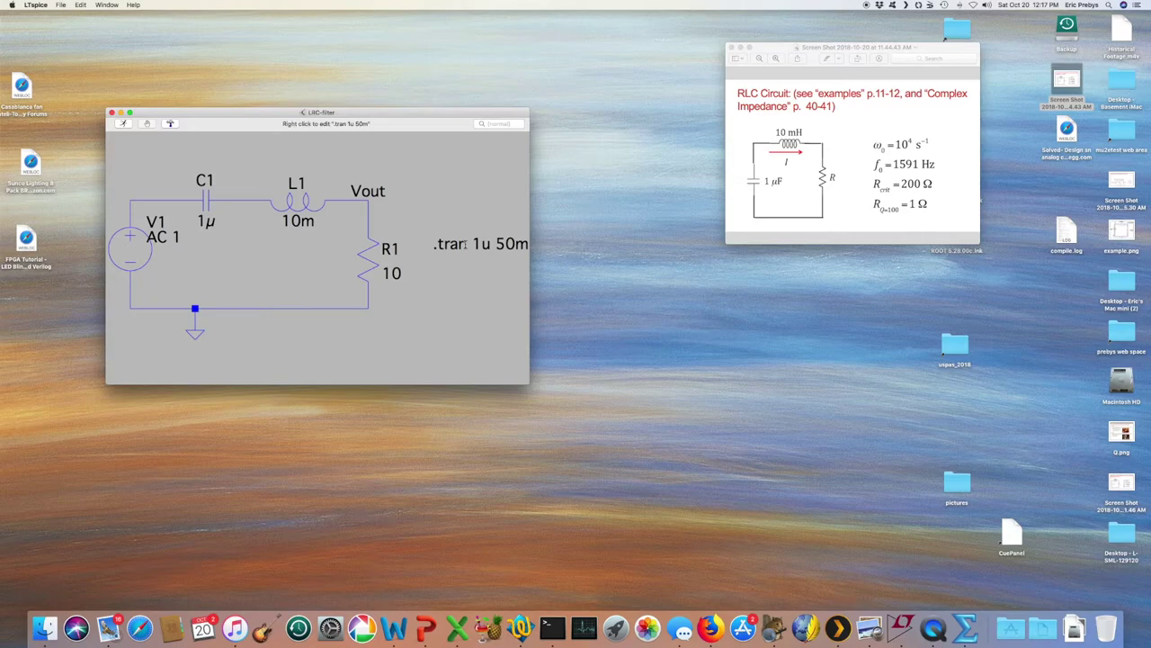
Step: Replace the transient directive with a decade .ac sweep using 10000 points per decade from 100 Hz to 100 kHz
{"action": "left_click_drag", "start_coordinate": [530, 384], "coordinate": [583, 415]}
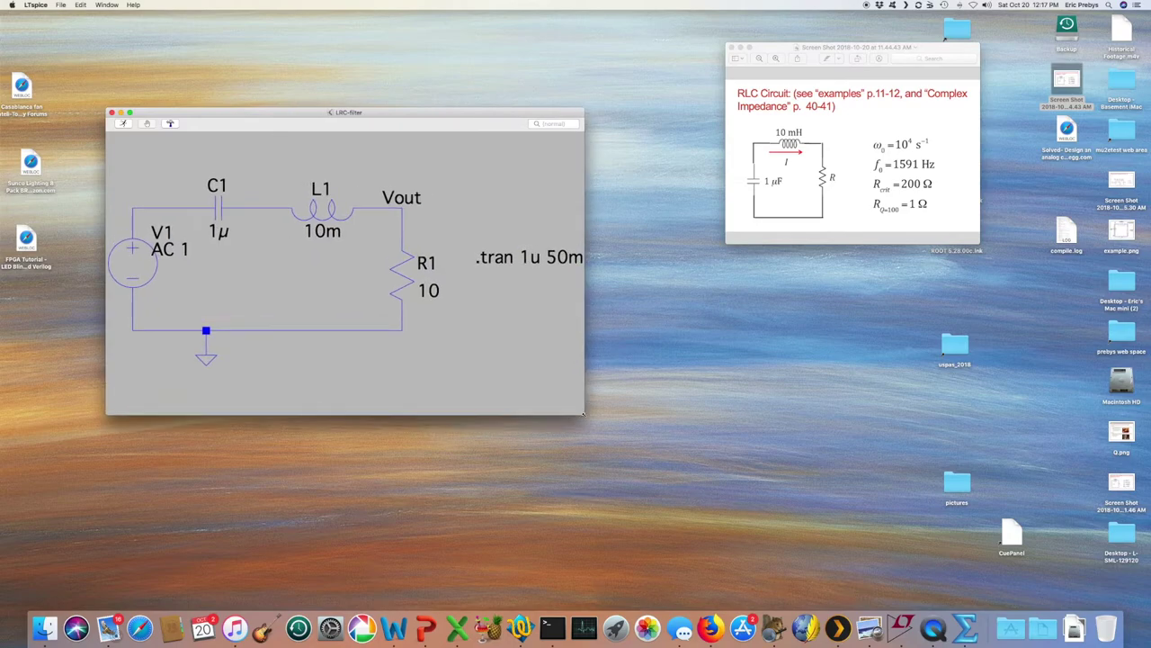
{"action": "scroll", "coordinate": [496, 331], "scroll_direction": "down", "scroll_amount": 2}
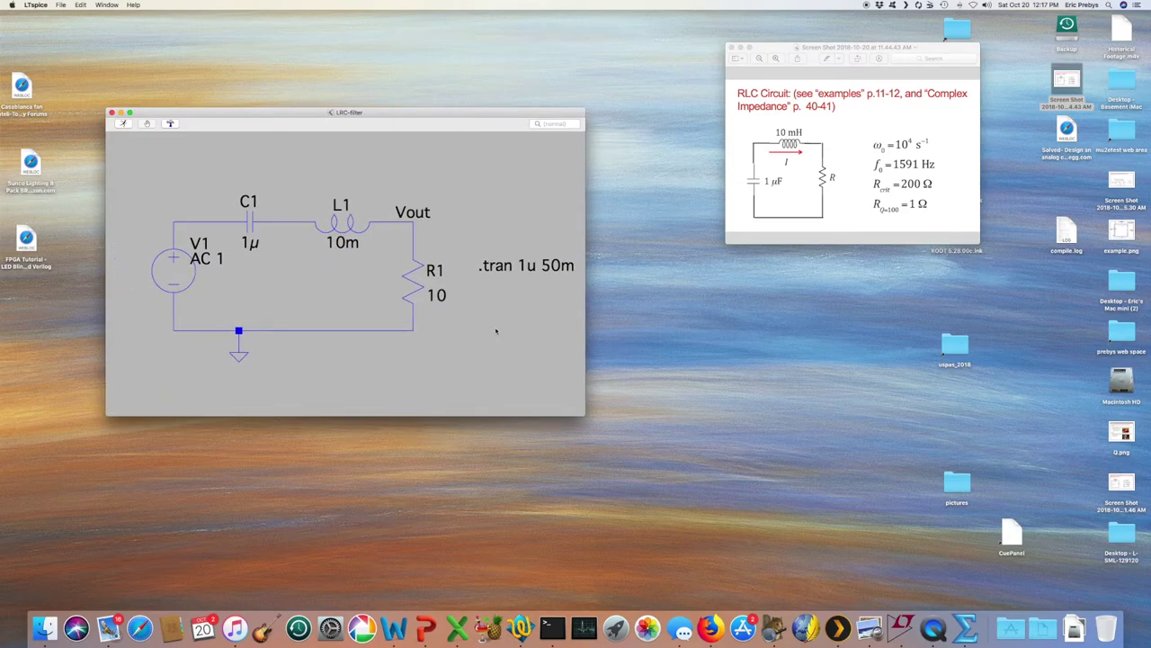
{"action": "right_click", "coordinate": [526, 265]}
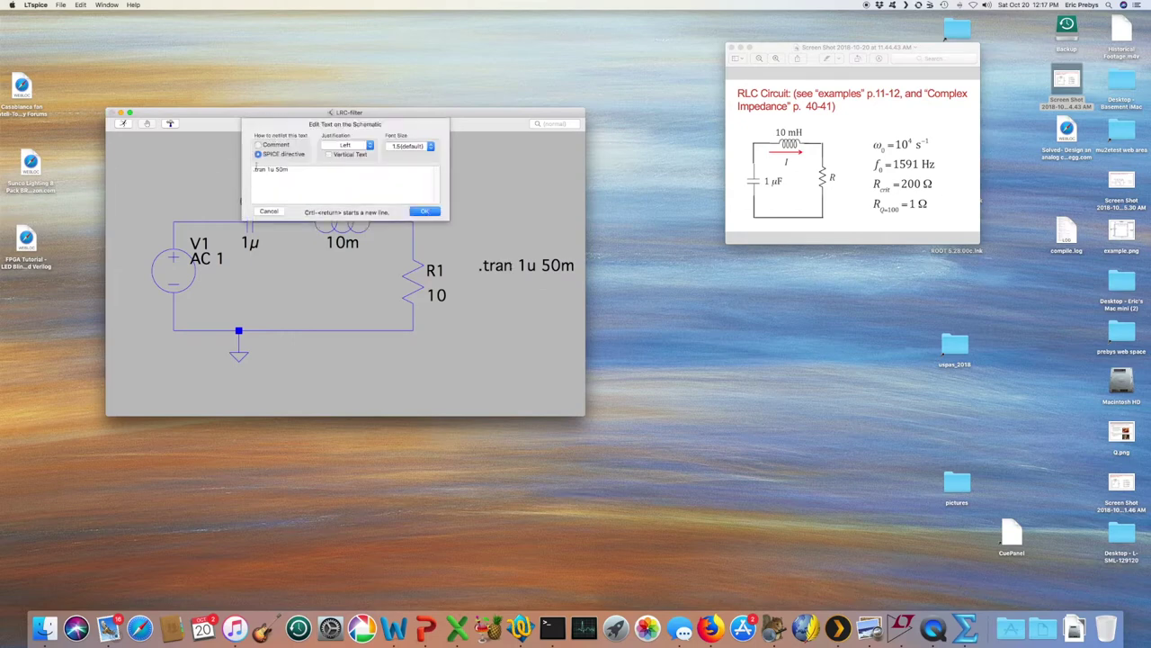
{"action": "left_click_drag", "start_coordinate": [254, 169], "coordinate": [290, 169]}
{"action": "type", "text": ".ac dec 10000 10010000"}
{"action": "key", "text": "BackSpace"}
{"action": "key", "text": "BackSpace"}
{"action": "left_click", "coordinate": [424, 212]}
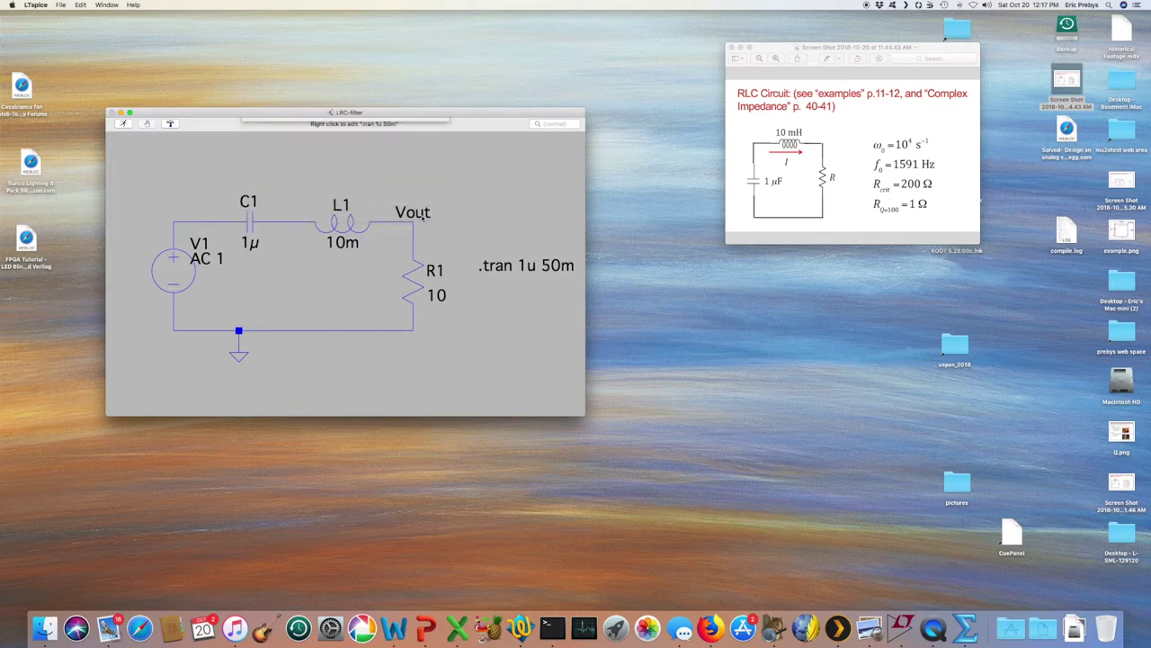
Step: Set the resistance of R1 to 200 ohms and run the AC sweep
{"action": "right_click", "coordinate": [420, 273]}
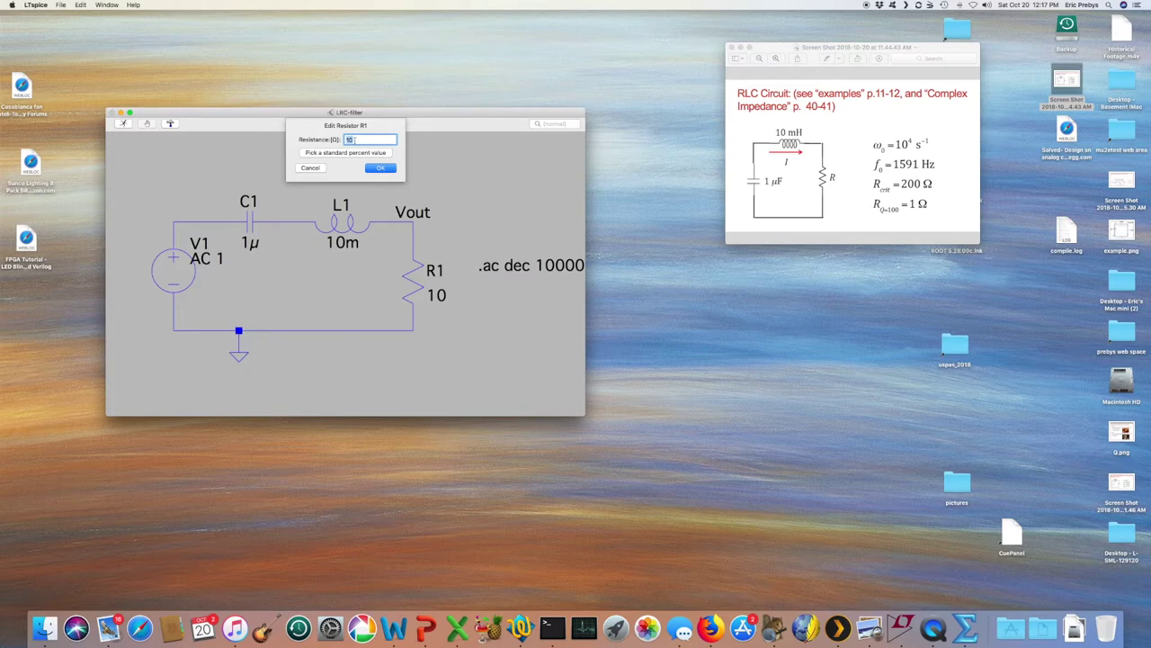
{"action": "type", "text": "200"}
{"action": "left_click", "coordinate": [382, 169]}
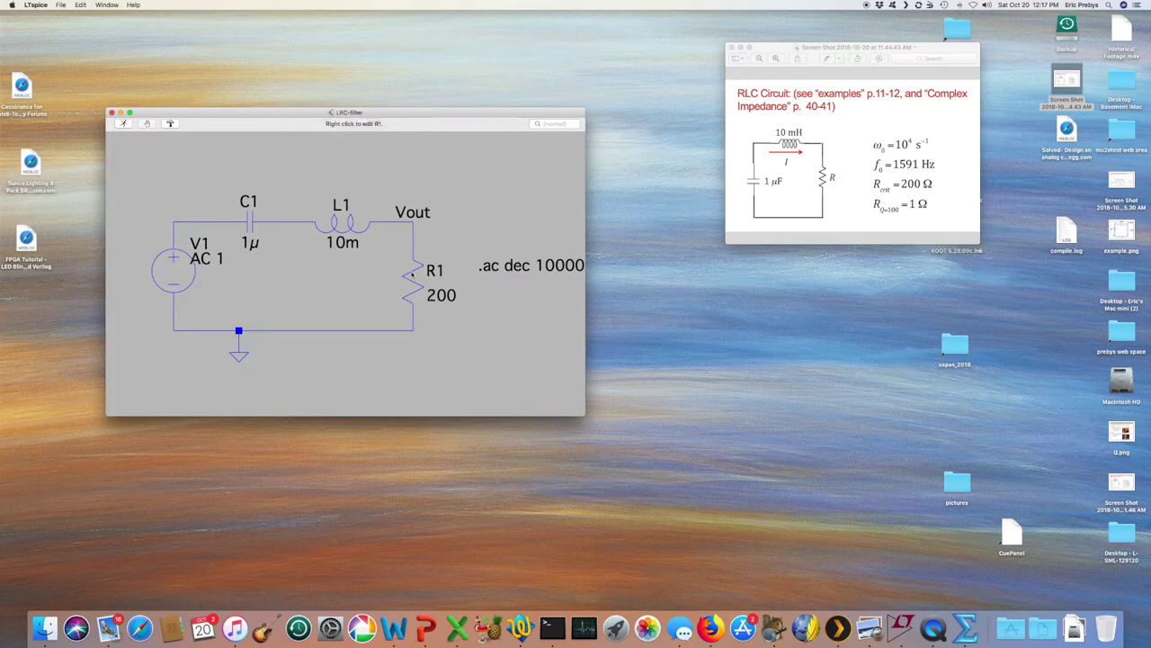
{"action": "left_click", "coordinate": [124, 126]}
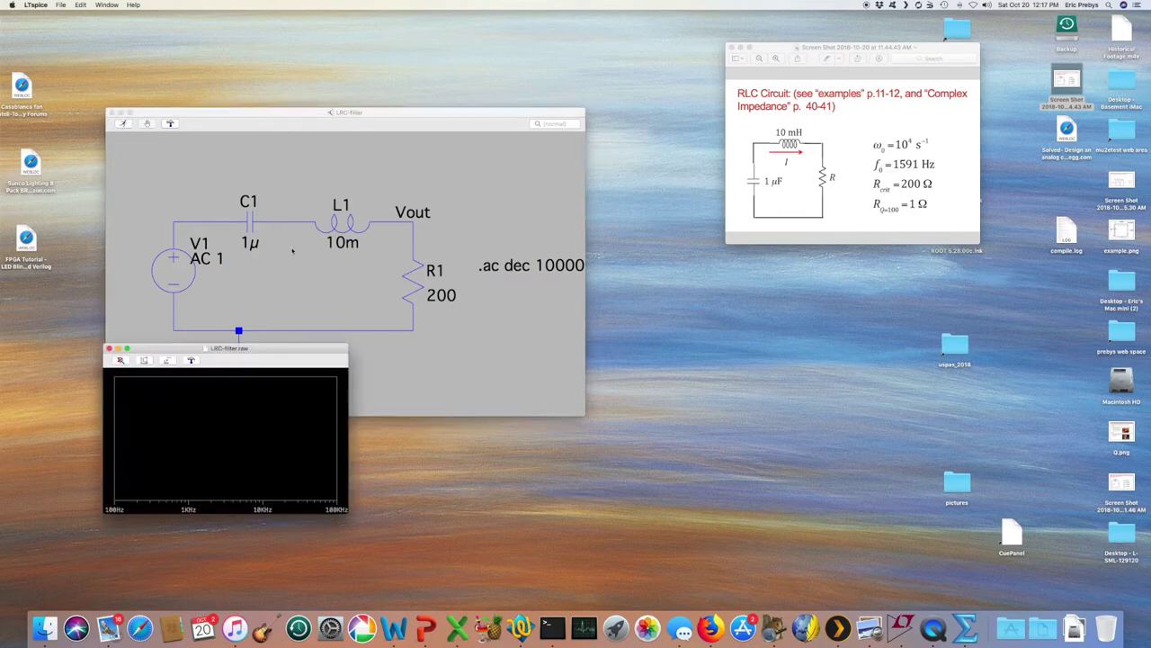
Step: Enlarge the plot window beside the schematic, plot the Vout frequency response, and move the schematic clear of it
{"action": "left_click_drag", "start_coordinate": [277, 347], "coordinate": [720, 204]}
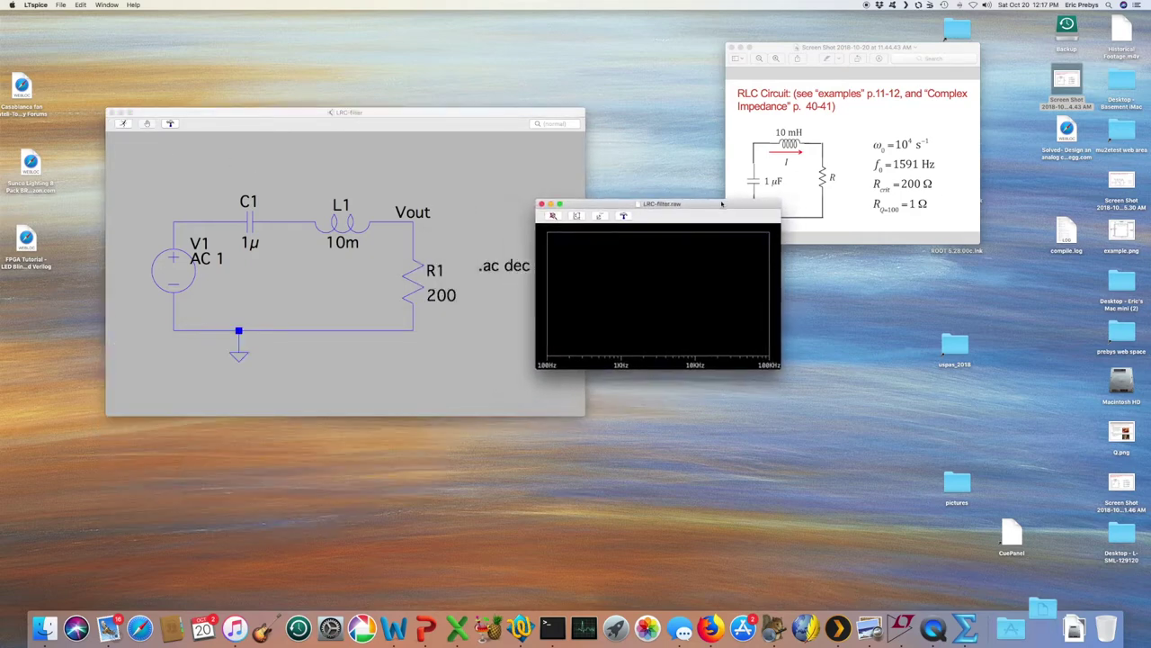
{"action": "left_click_drag", "start_coordinate": [781, 366], "coordinate": [913, 526]}
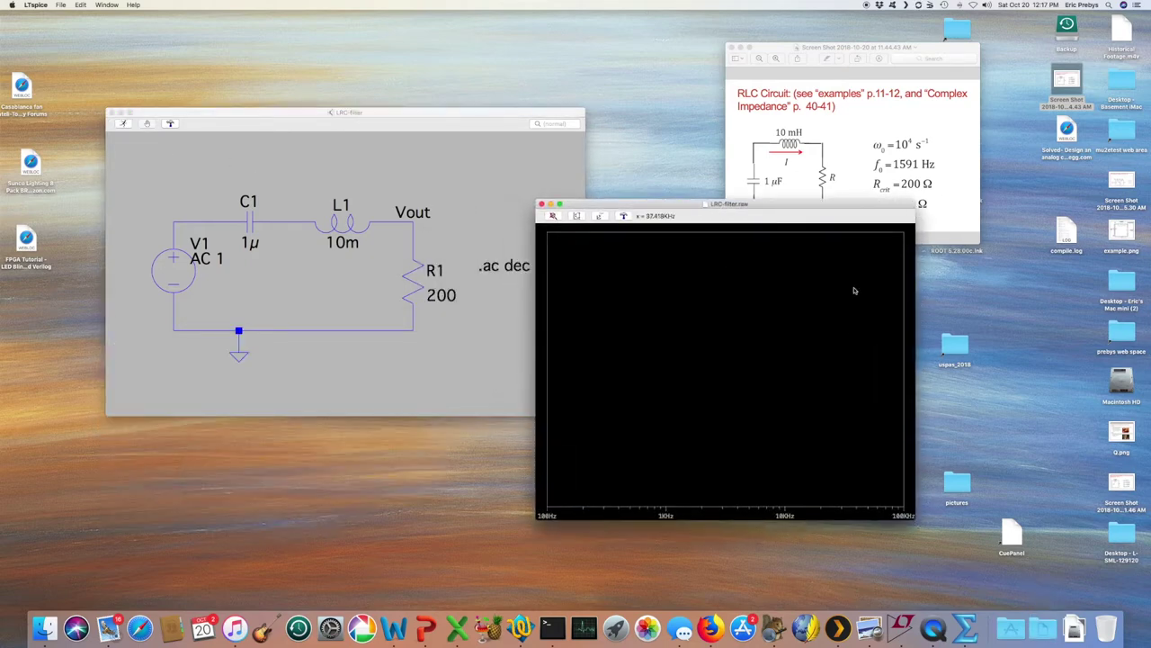
{"action": "left_click_drag", "start_coordinate": [791, 206], "coordinate": [784, 101]}
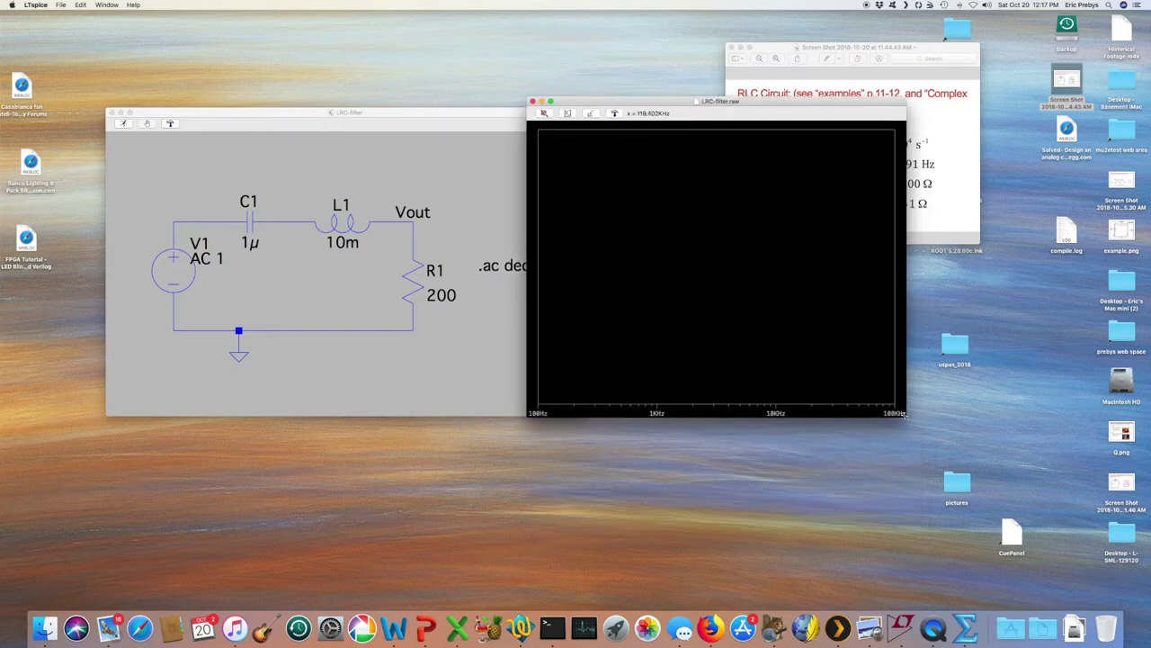
{"action": "left_click_drag", "start_coordinate": [905, 416], "coordinate": [942, 445]}
{"action": "left_click", "coordinate": [416, 196]}
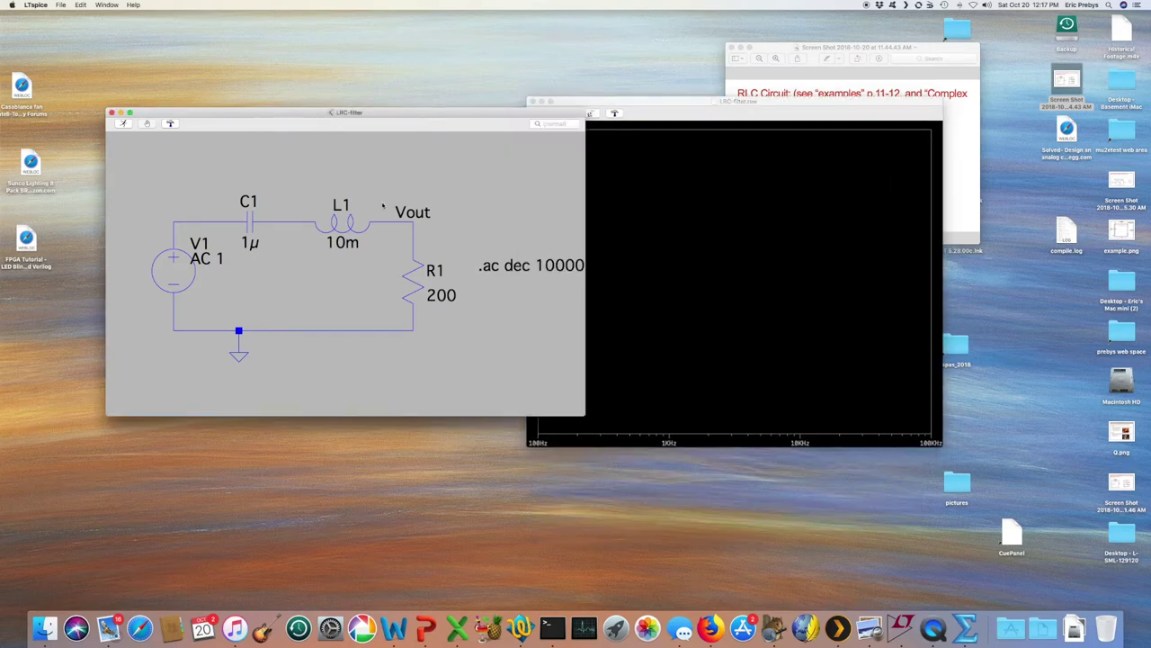
{"action": "left_click", "coordinate": [410, 215]}
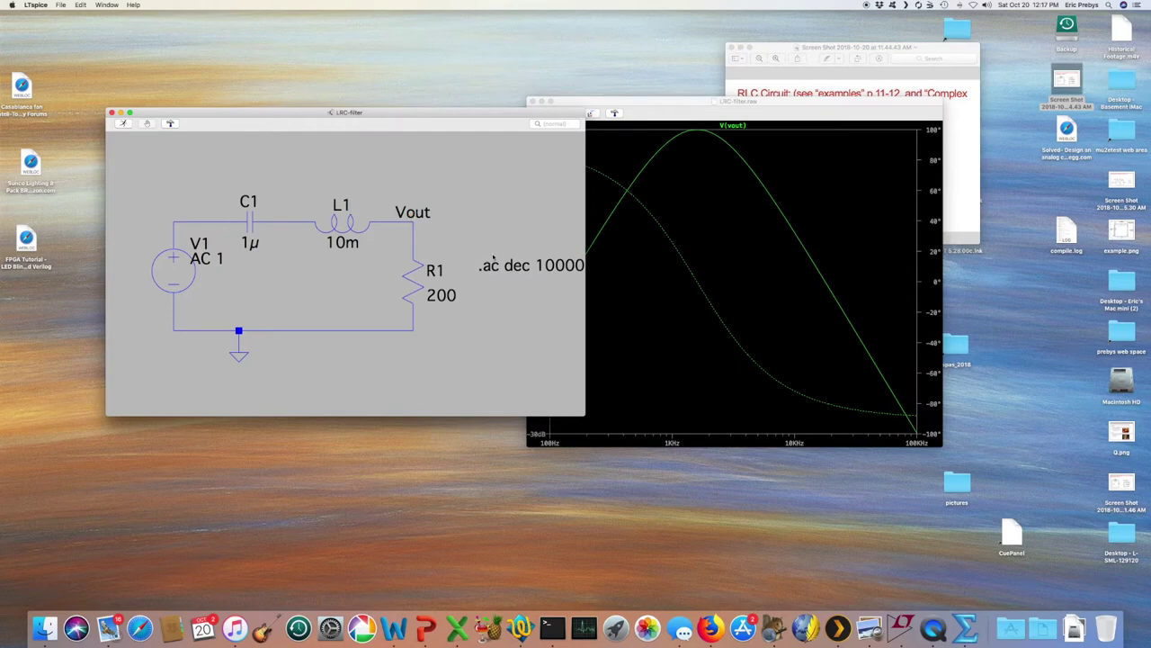
{"action": "left_click_drag", "start_coordinate": [473, 114], "coordinate": [414, 67]}
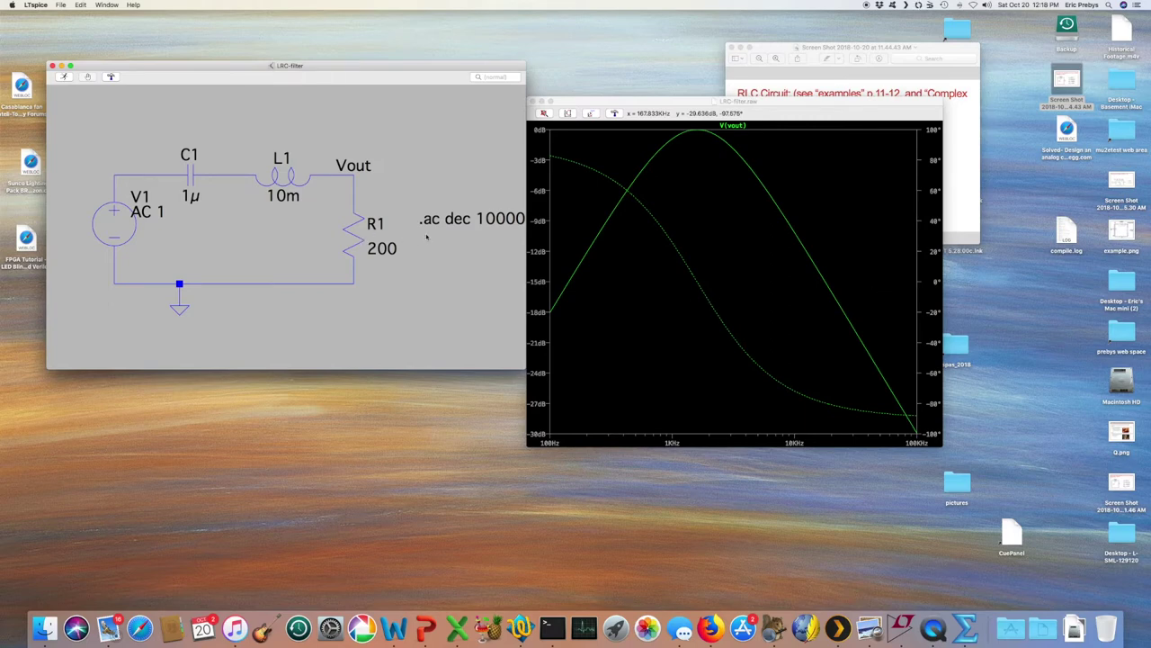
Step: Set the resistance of R1 to 100 ohms and rerun the AC sweep
{"action": "right_click", "coordinate": [356, 230]}
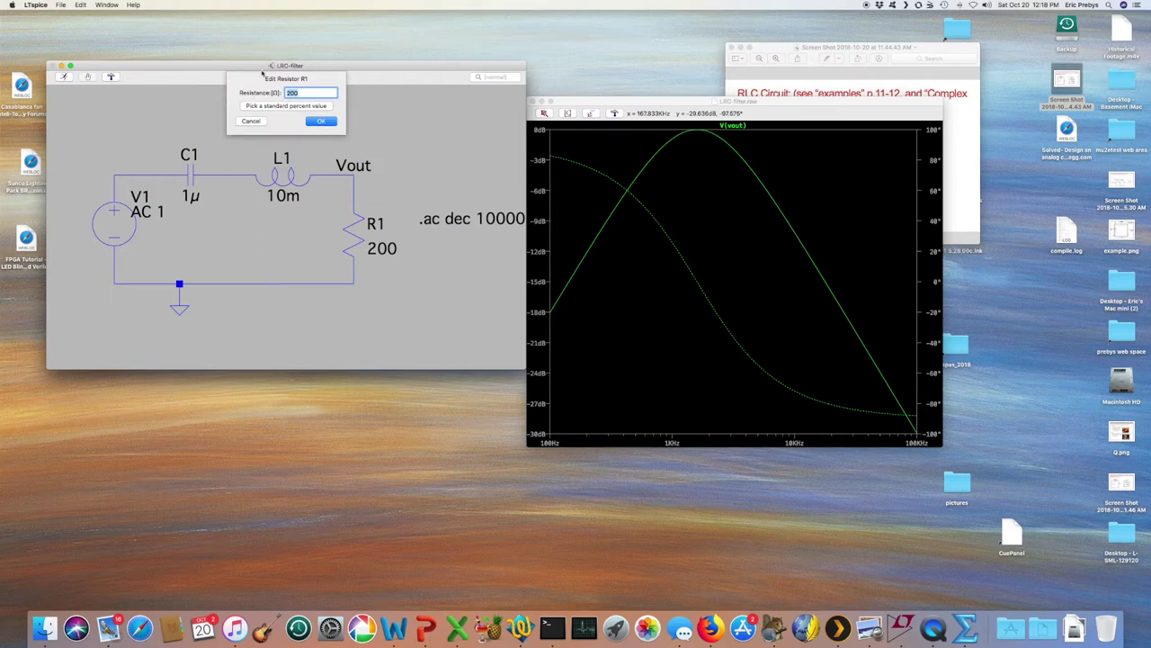
{"action": "key", "text": "BackSpace"}
{"action": "type", "text": "100"}
{"action": "left_click", "coordinate": [321, 120]}
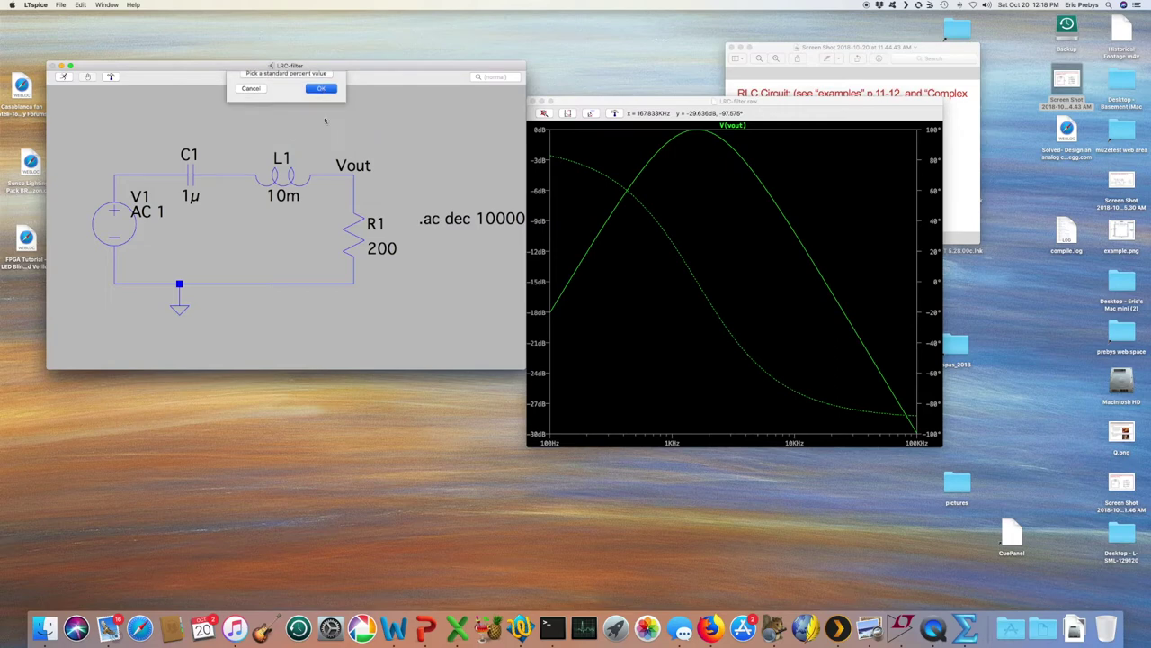
{"action": "left_click", "coordinate": [63, 76]}
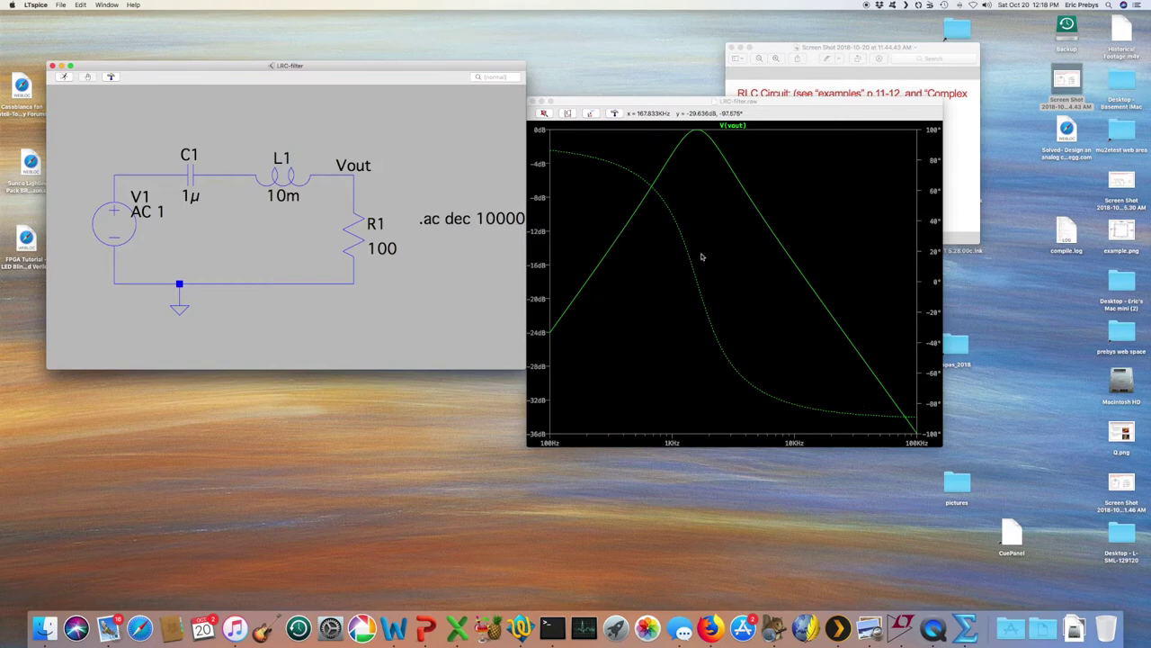
Step: Set the resistance of R1 to 50 ohms and rerun the AC sweep
{"action": "right_click", "coordinate": [358, 227]}
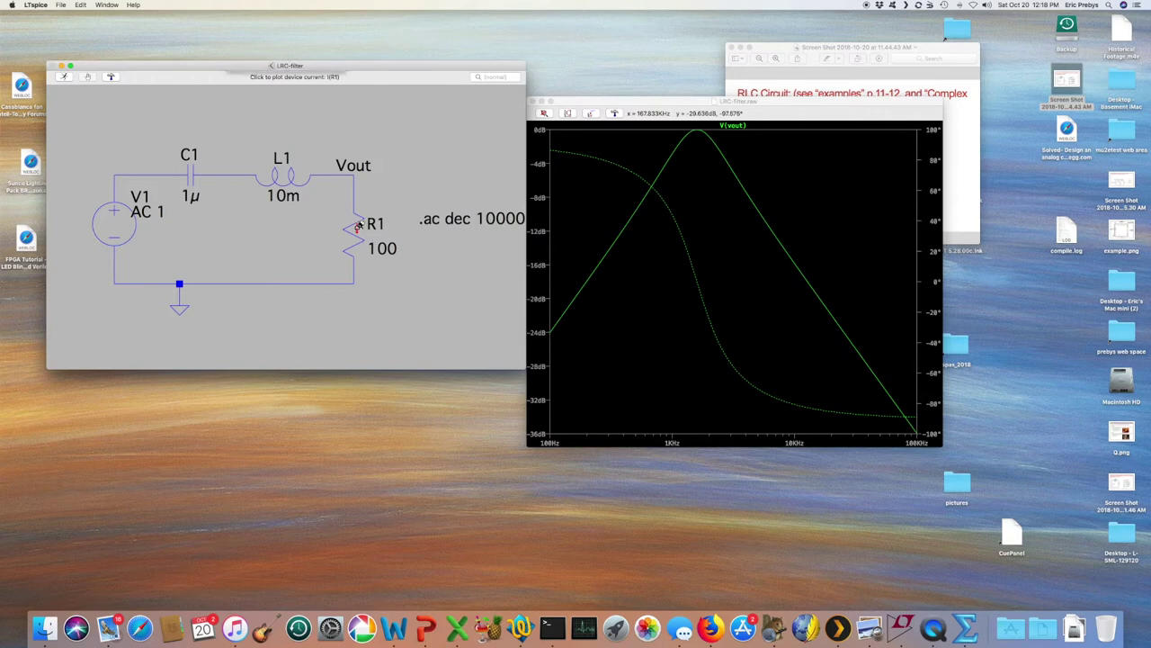
{"action": "type", "text": "50"}
{"action": "left_click", "coordinate": [321, 120]}
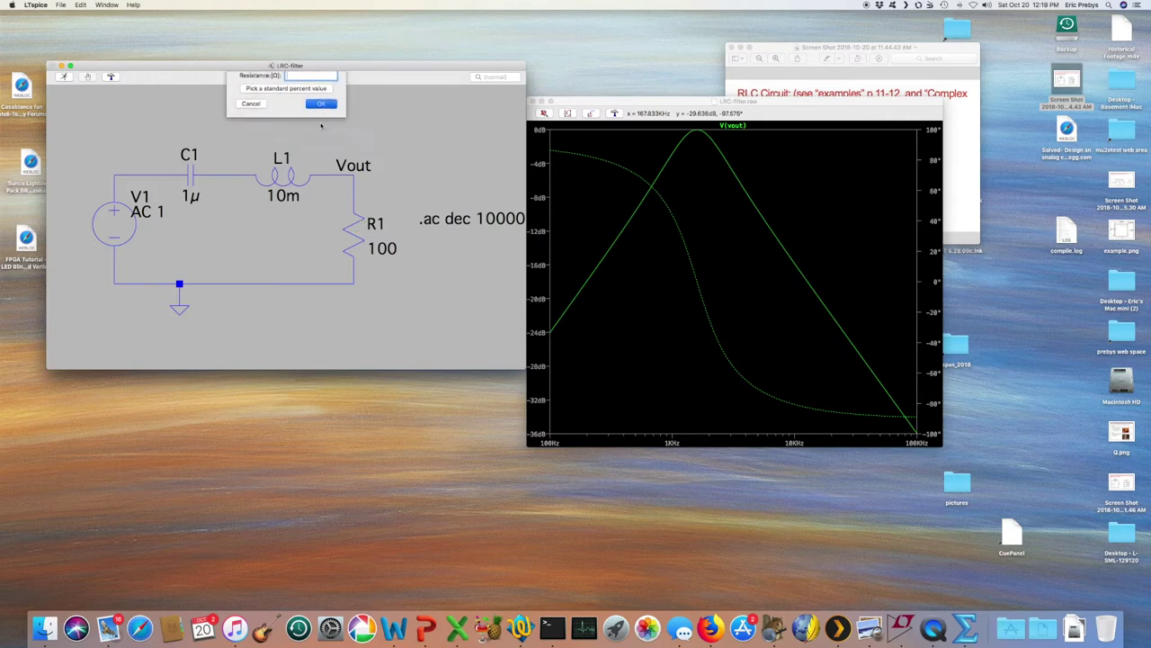
{"action": "left_click", "coordinate": [64, 77]}
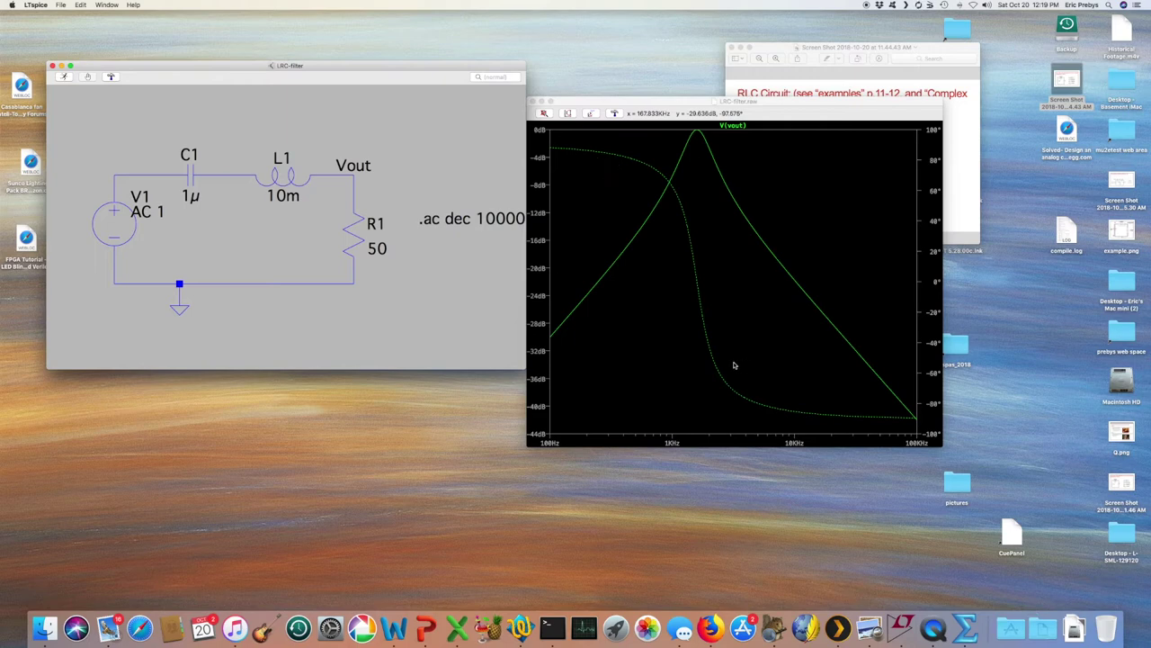
Step: Set the resistance of R1 to 10 ohms and rerun the AC sweep
{"action": "right_click", "coordinate": [377, 242]}
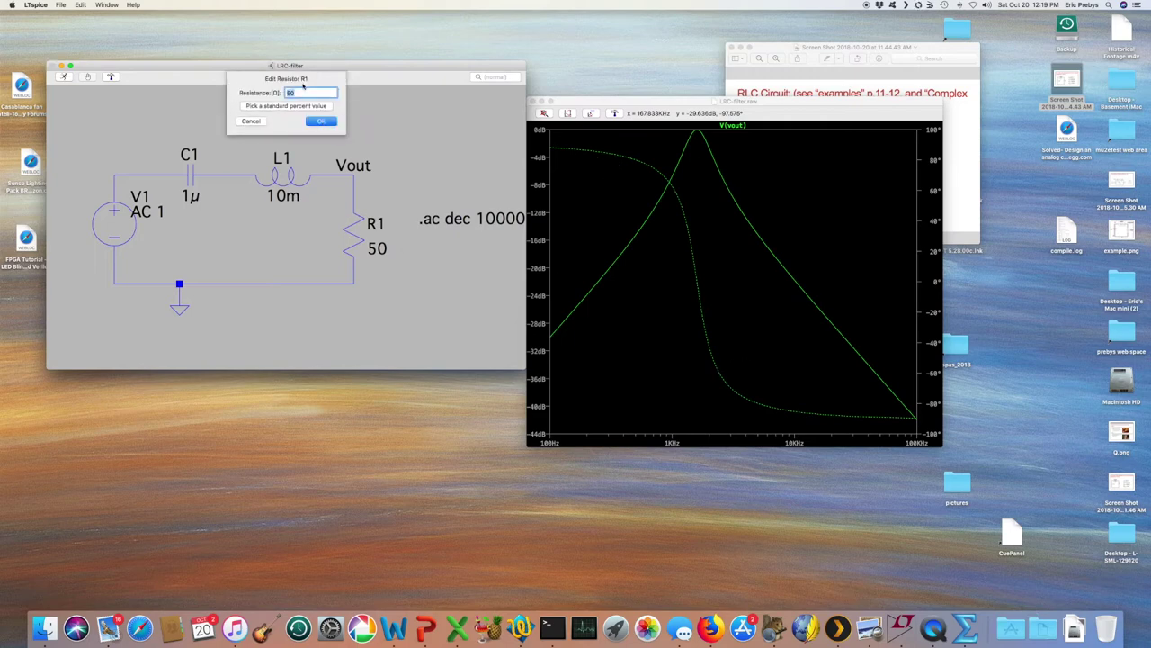
{"action": "type", "text": "10"}
{"action": "left_click", "coordinate": [321, 120]}
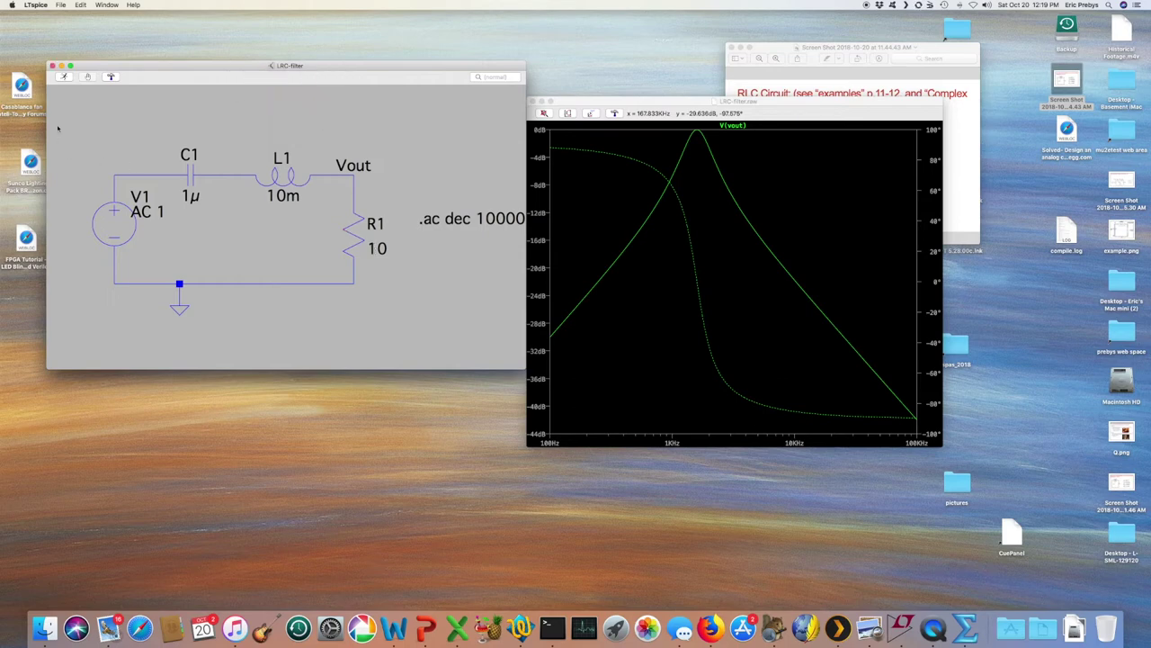
{"action": "left_click", "coordinate": [64, 77]}
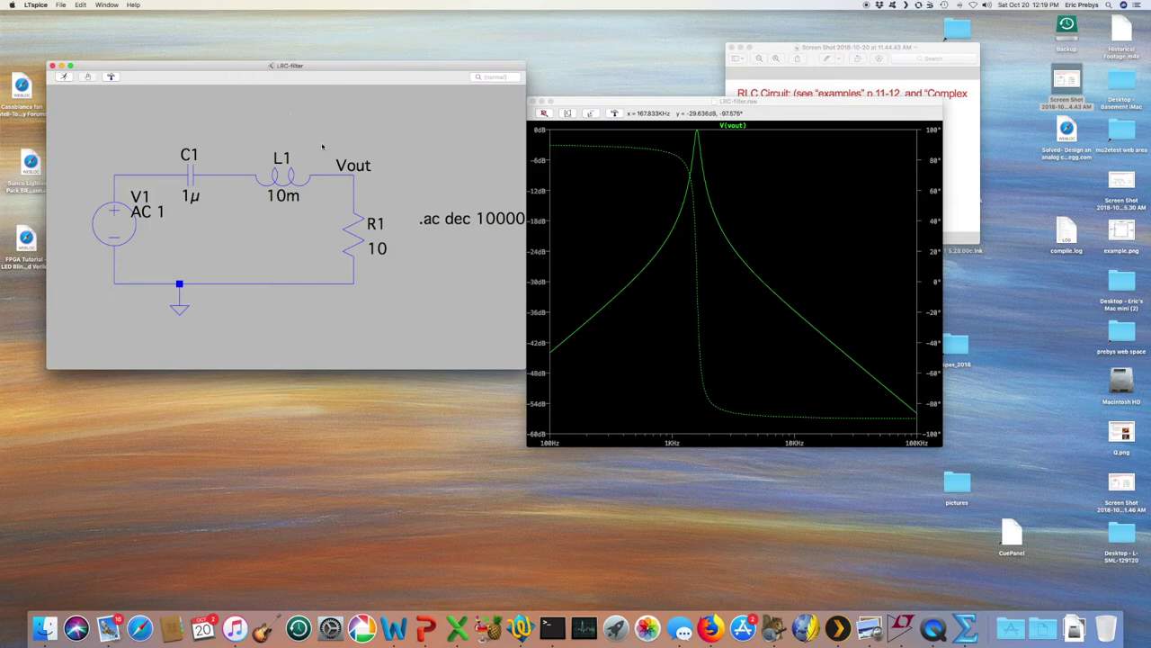
Step: Set the resistance of R1 to 1 ohm and rerun the AC sweep
{"action": "right_click", "coordinate": [351, 241]}
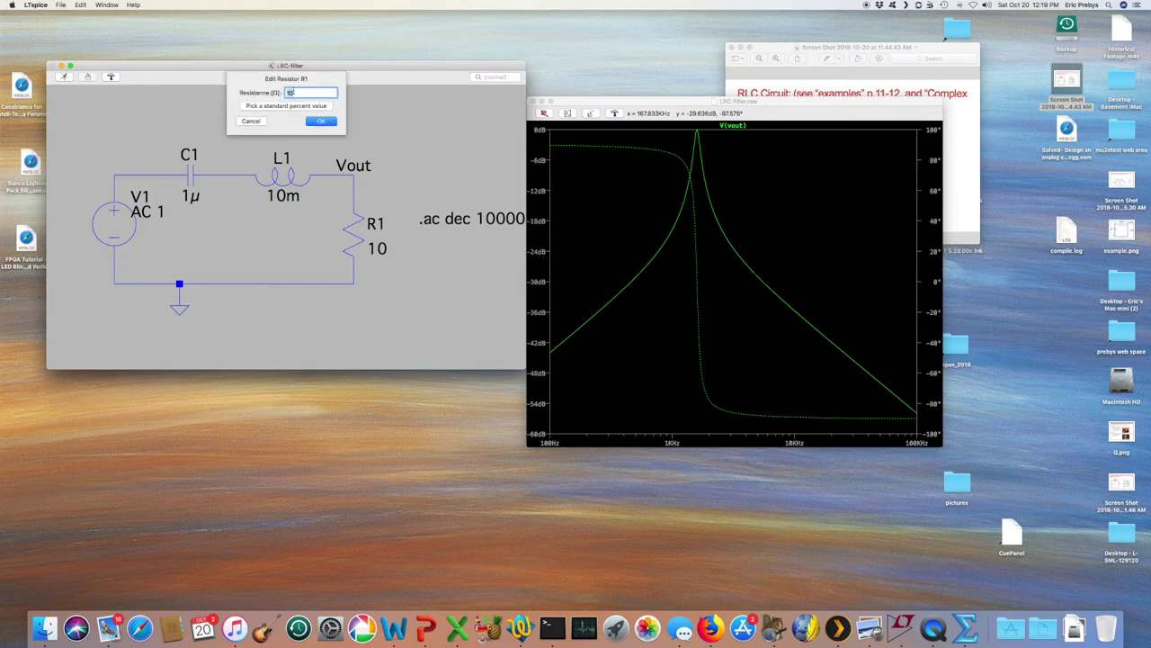
{"action": "type", "text": "1"}
{"action": "left_click", "coordinate": [324, 122]}
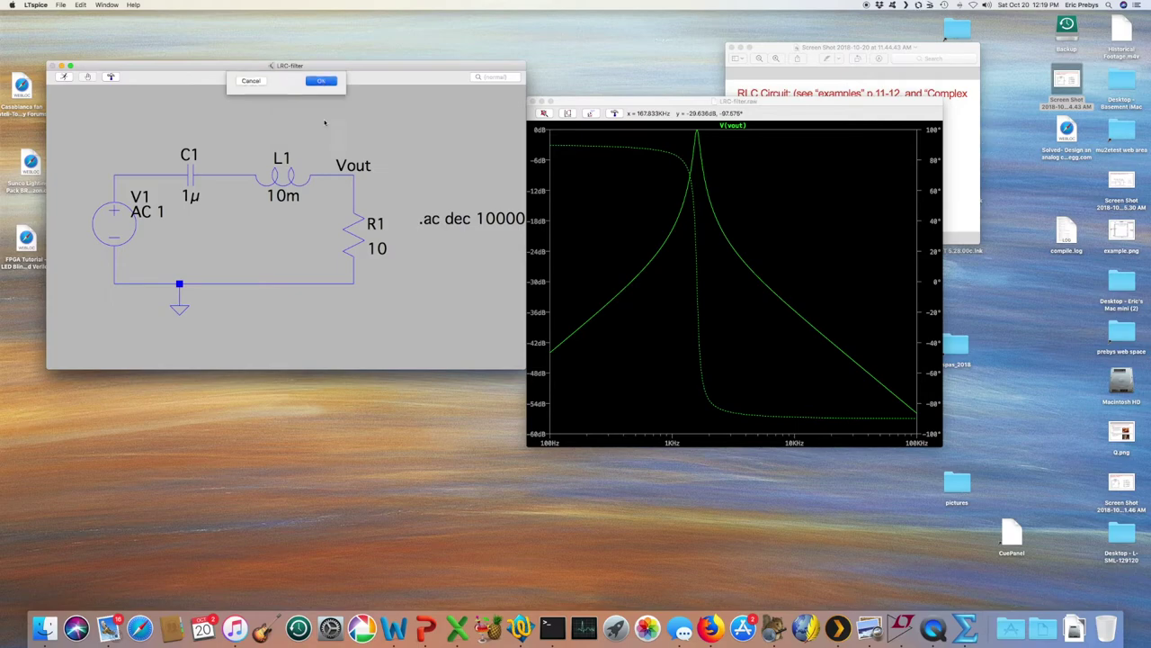
{"action": "left_click", "coordinate": [64, 77]}
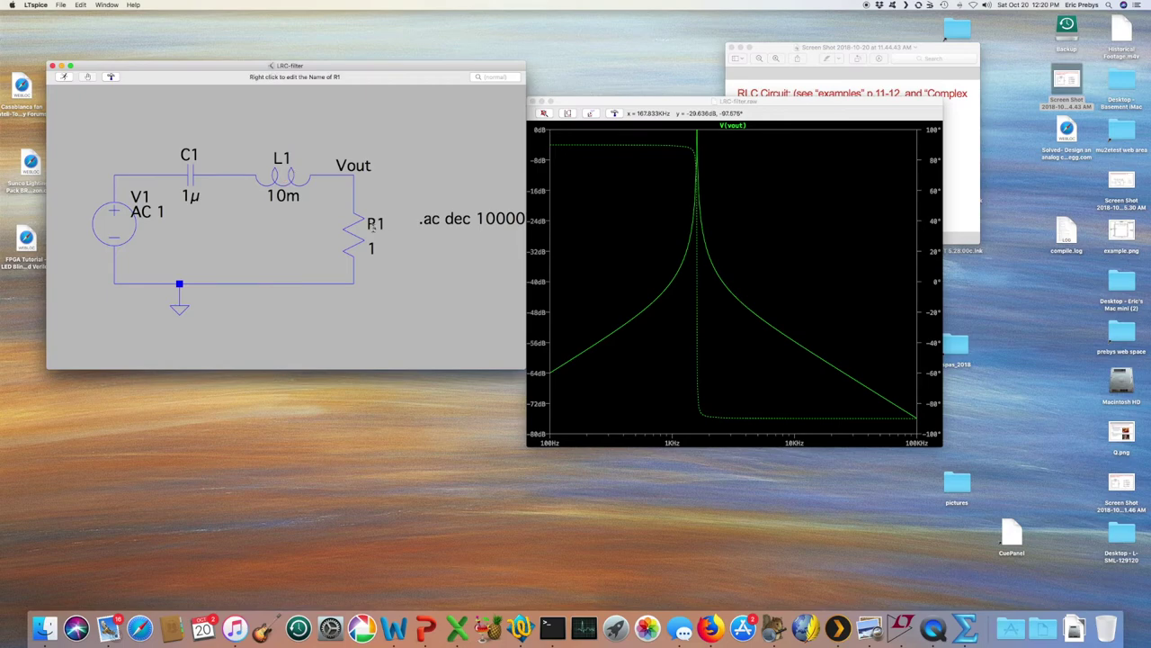
Step: Set the resistance of R1 to .1 ohm and rerun the AC sweep
{"action": "right_click", "coordinate": [360, 223]}
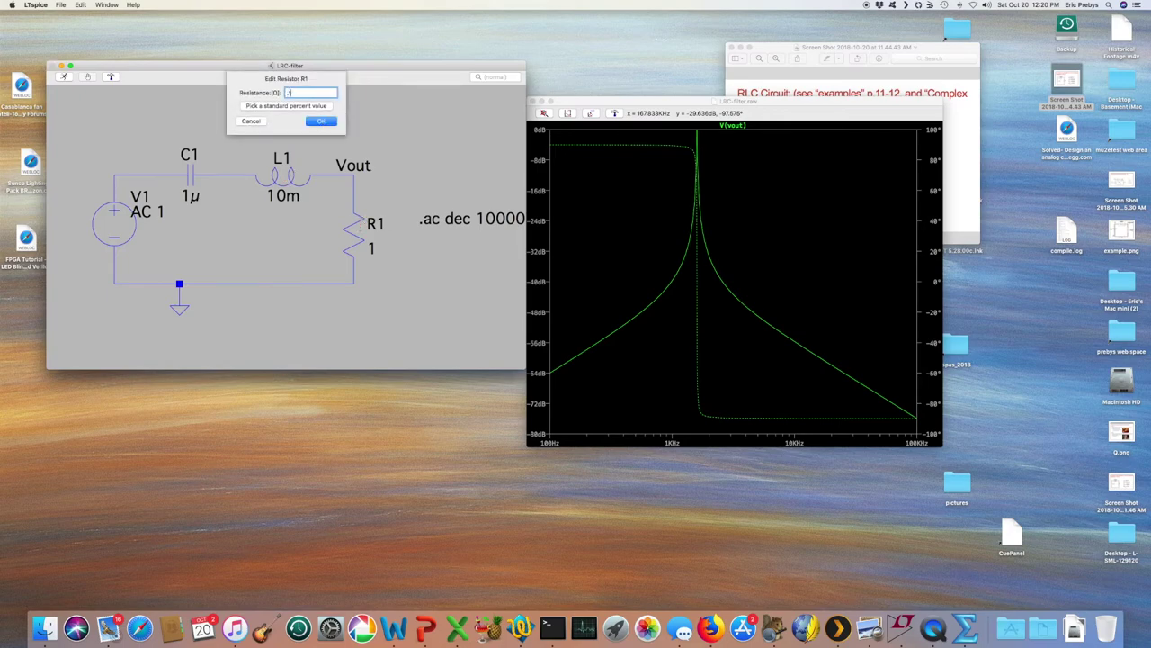
{"action": "left_click", "coordinate": [329, 123]}
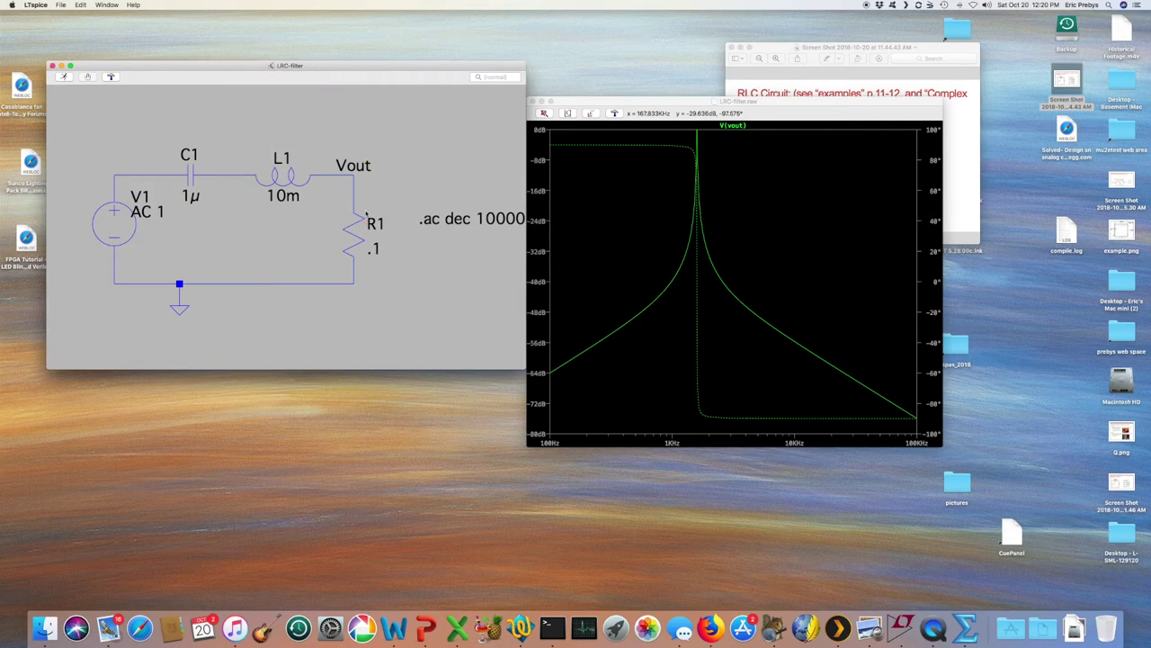
{"action": "left_click", "coordinate": [63, 77]}
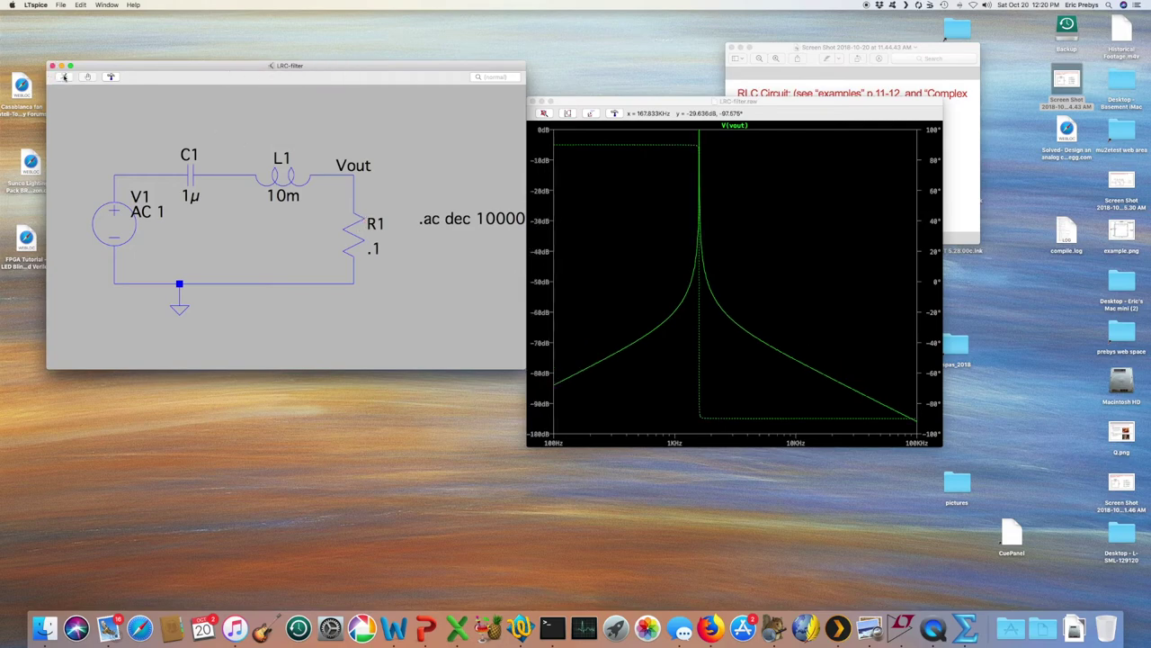
Step: Change the Vout plot's magnitude axis from decibel to a linear representation
{"action": "left_click", "coordinate": [543, 252]}
{"action": "left_click", "coordinate": [542, 252]}
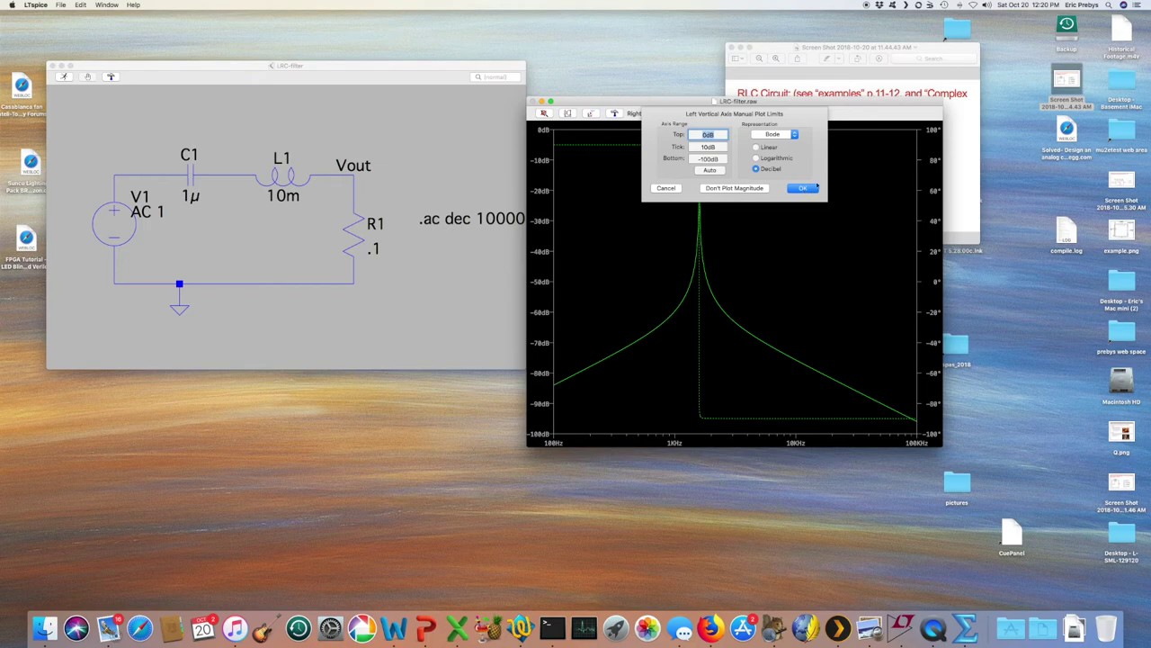
{"action": "left_click", "coordinate": [756, 147]}
{"action": "left_click", "coordinate": [803, 188]}
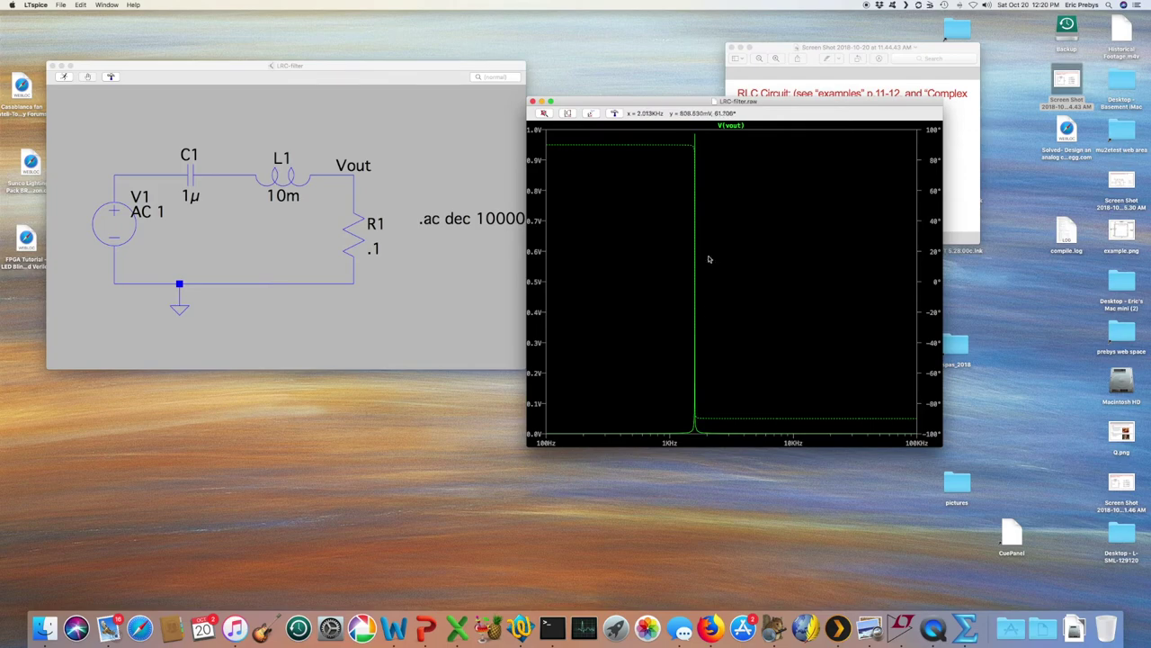
Step: Rerun the AC sweep with R1 set to 1 ohm and show the Vout magnitude on a linear axis
{"action": "right_click", "coordinate": [357, 223]}
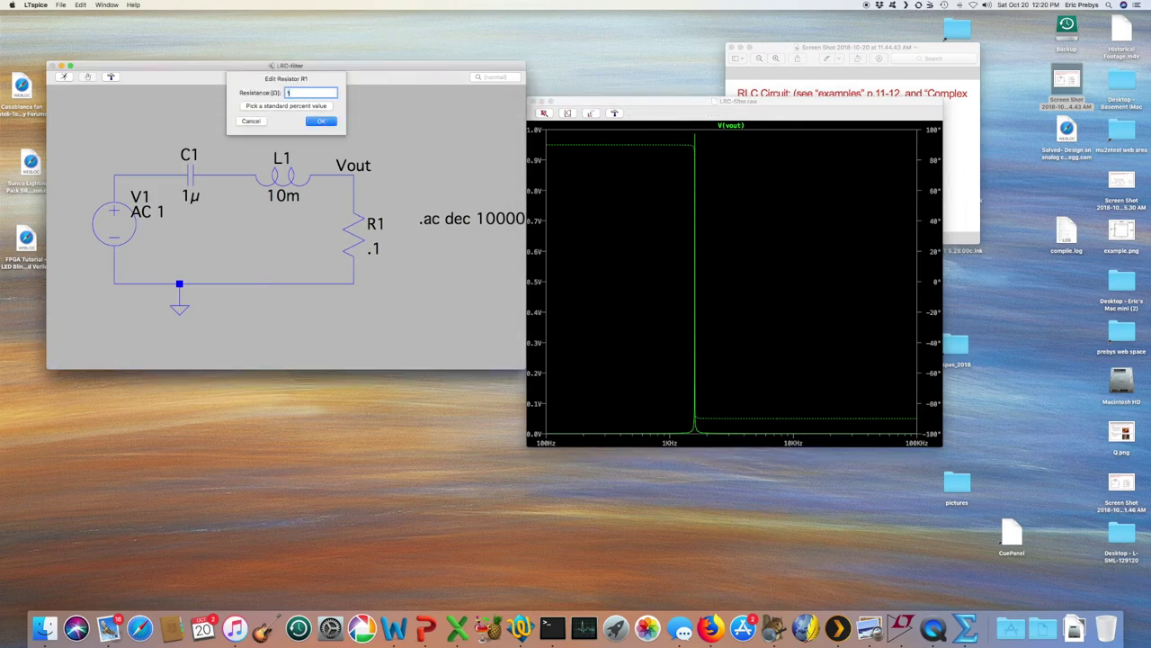
{"action": "type", "text": "1"}
{"action": "left_click", "coordinate": [320, 121]}
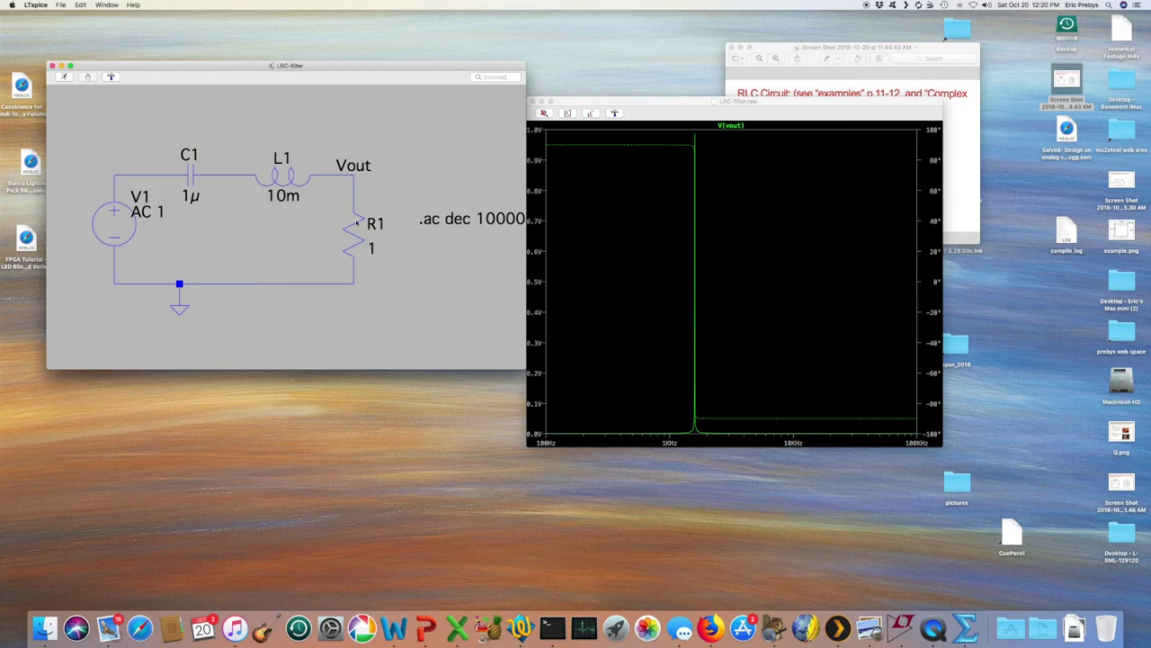
{"action": "left_click", "coordinate": [62, 77]}
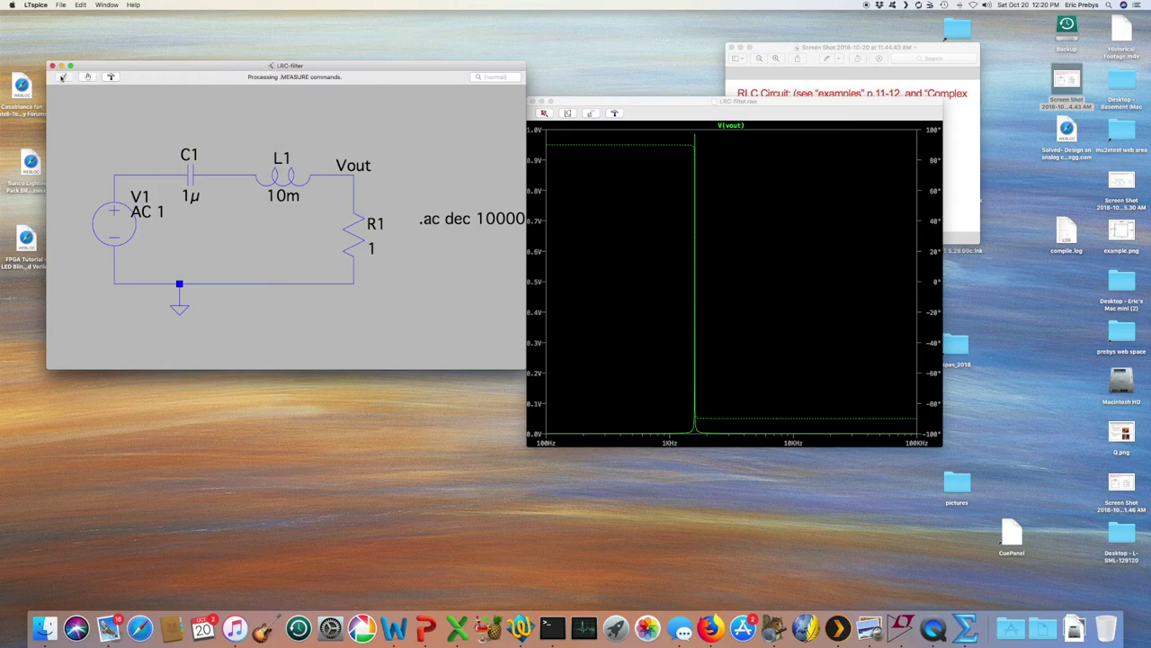
{"action": "left_click", "coordinate": [545, 251]}
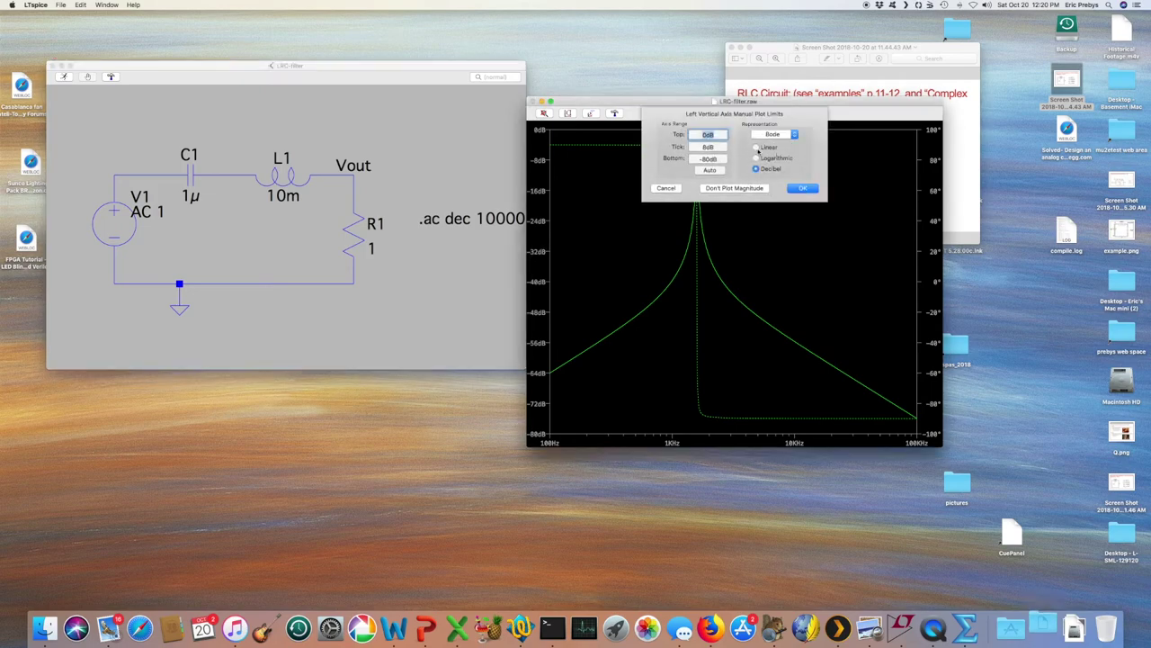
{"action": "left_click", "coordinate": [803, 188]}
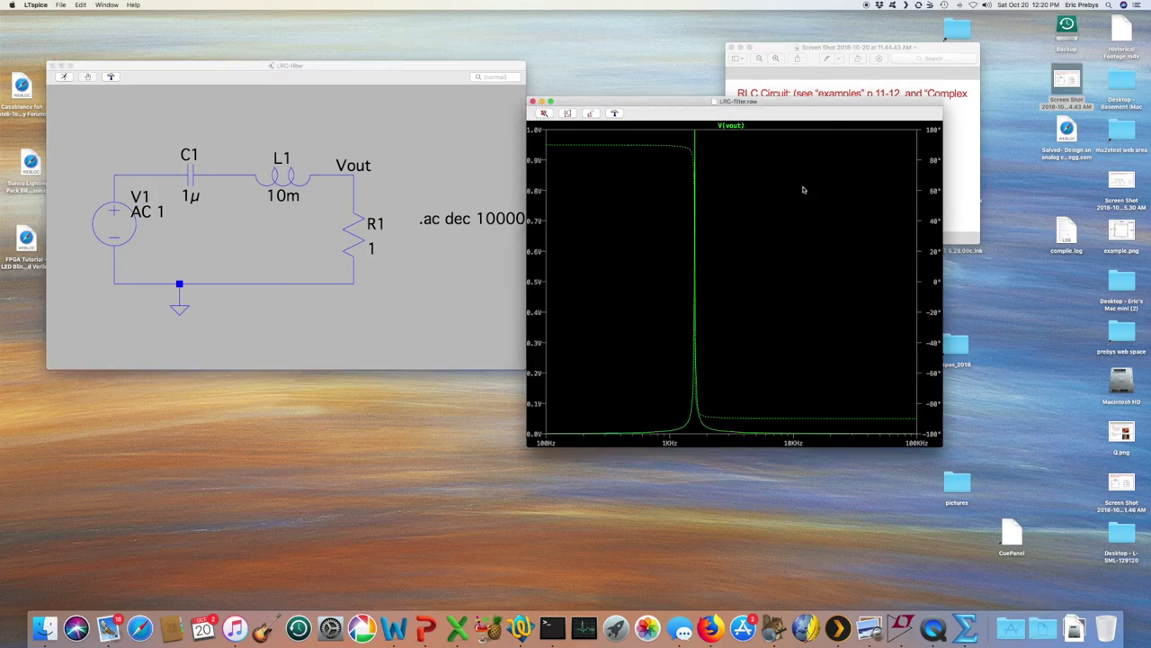
Step: Set the resistance of R1 to 200 ohms and rerun the AC sweep
{"action": "left_click", "coordinate": [358, 239]}
{"action": "right_click", "coordinate": [357, 224]}
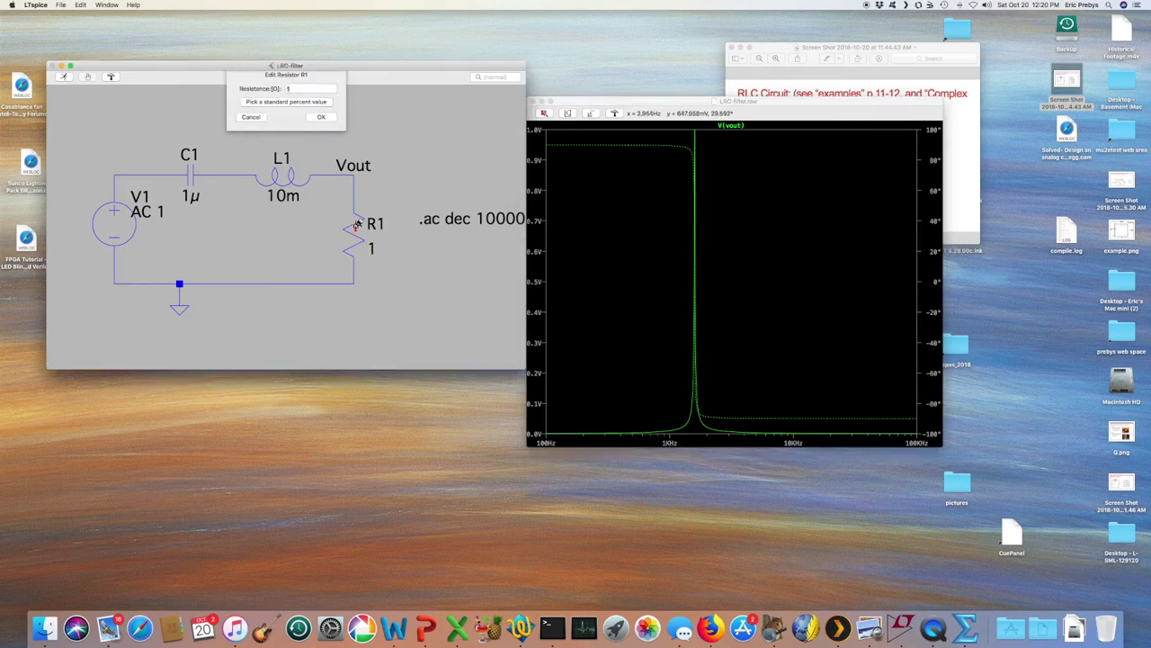
{"action": "type", "text": "200"}
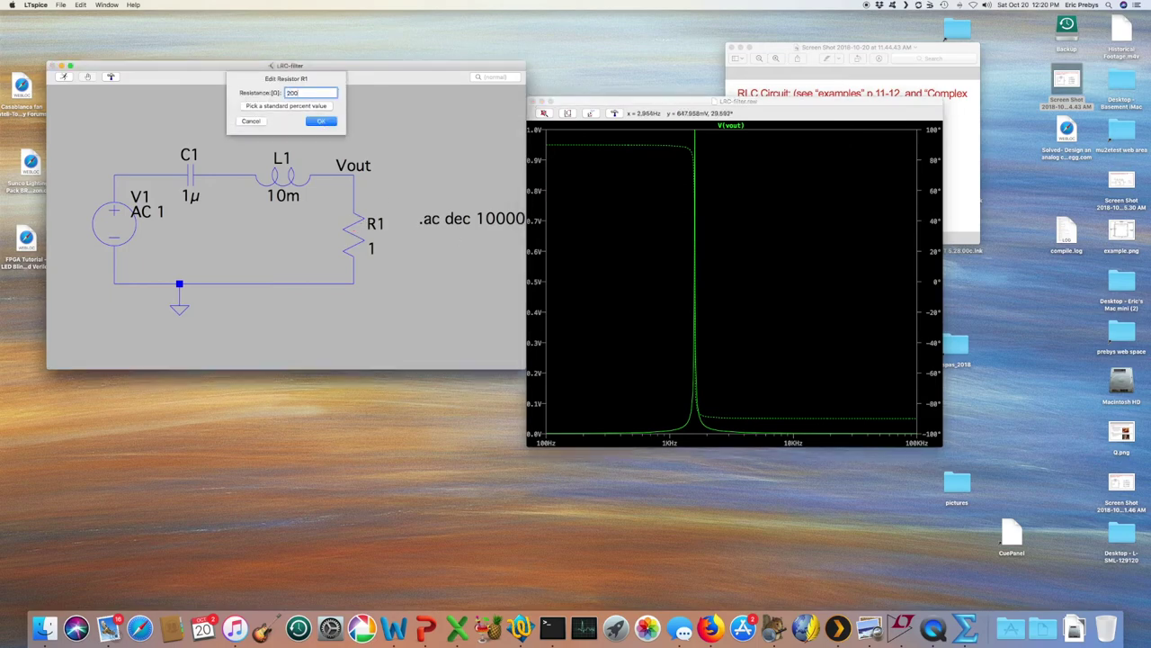
{"action": "key", "text": "Return"}
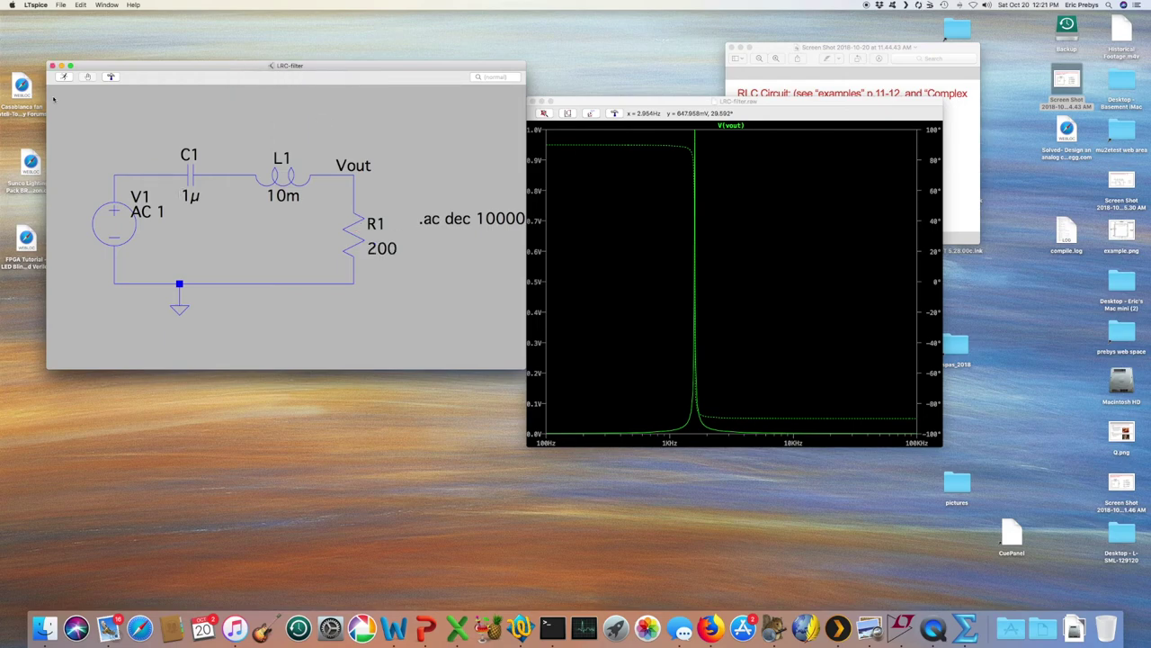
{"action": "left_click", "coordinate": [63, 75]}
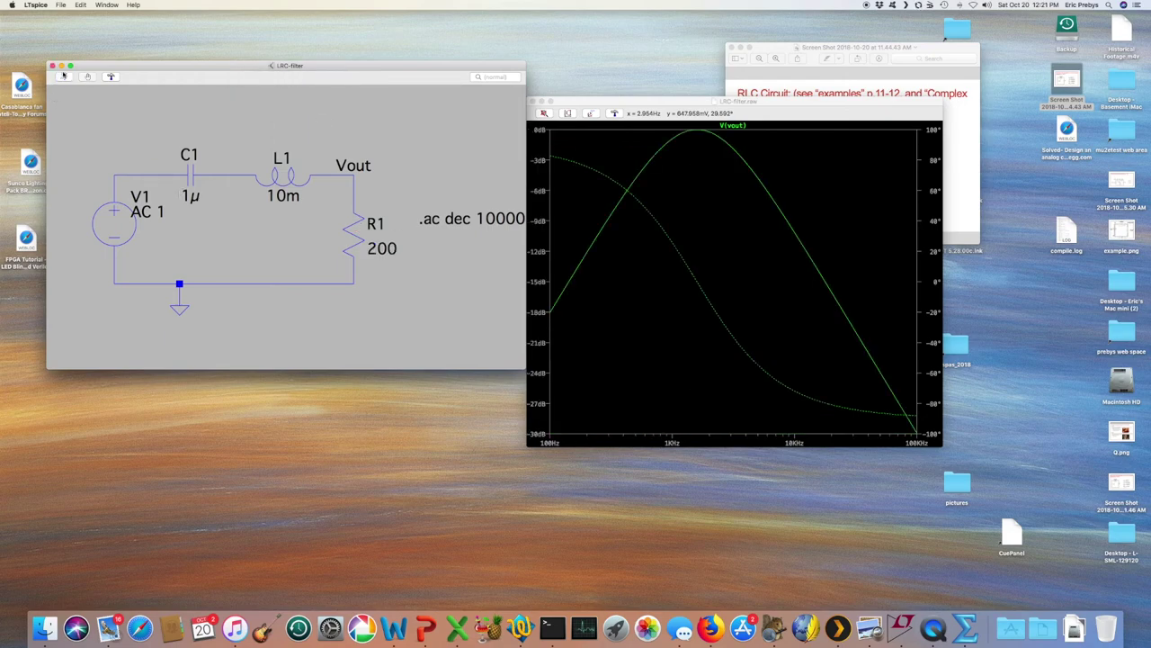
Step: Show the magnitude of the 200 ohm Vout response on a linear axis
{"action": "left_click", "coordinate": [542, 254]}
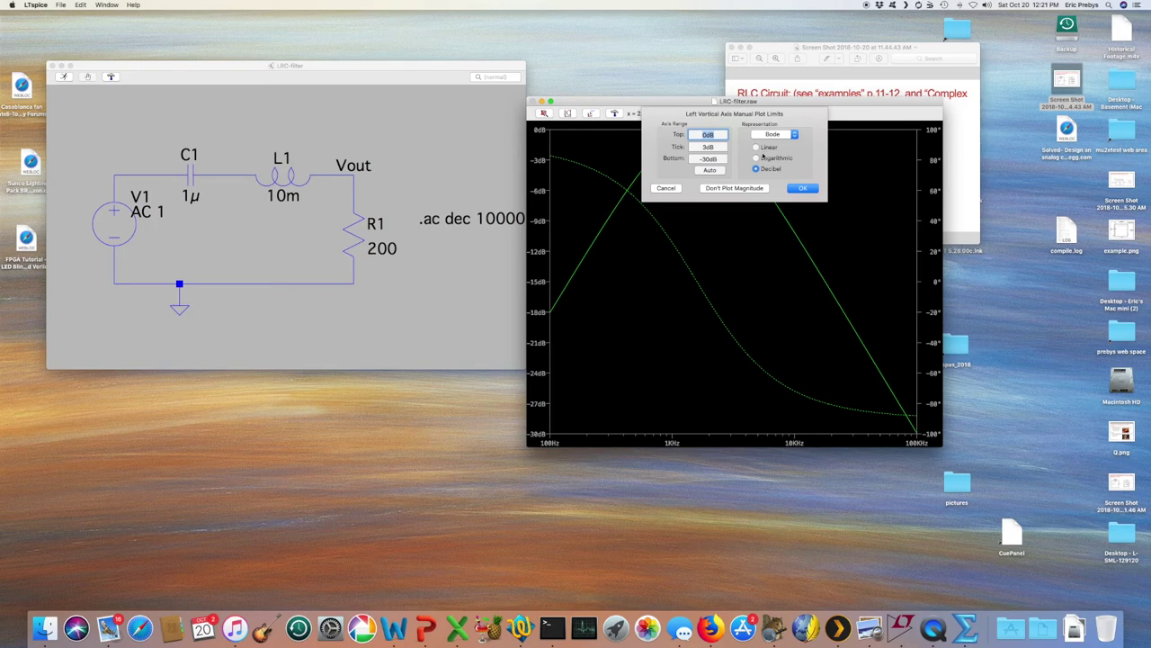
{"action": "left_click", "coordinate": [756, 147]}
{"action": "left_click", "coordinate": [801, 188]}
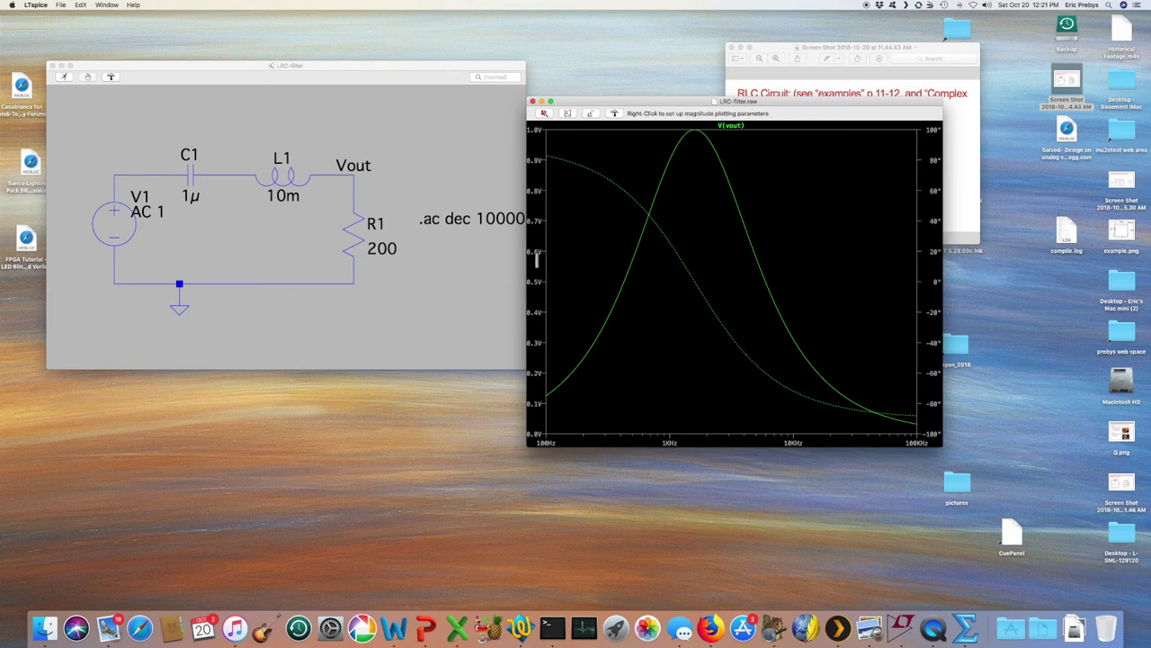
Step: Set the resistance of R1 to 1k and rerun the AC sweep
{"action": "left_click", "coordinate": [64, 77]}
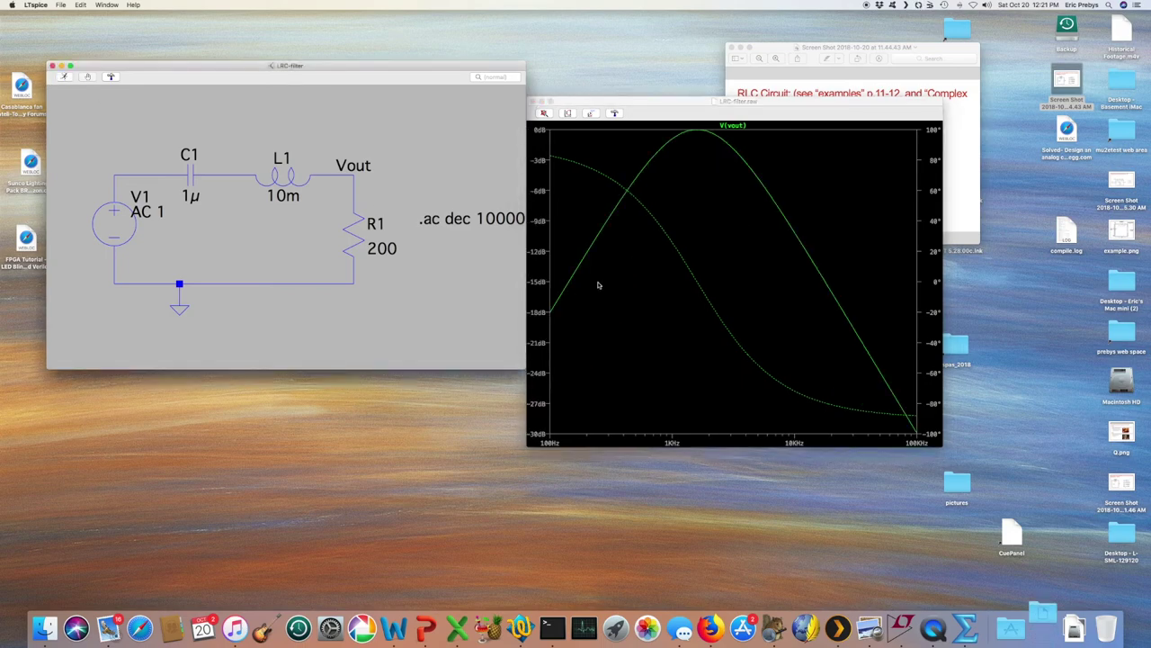
{"action": "right_click", "coordinate": [356, 227]}
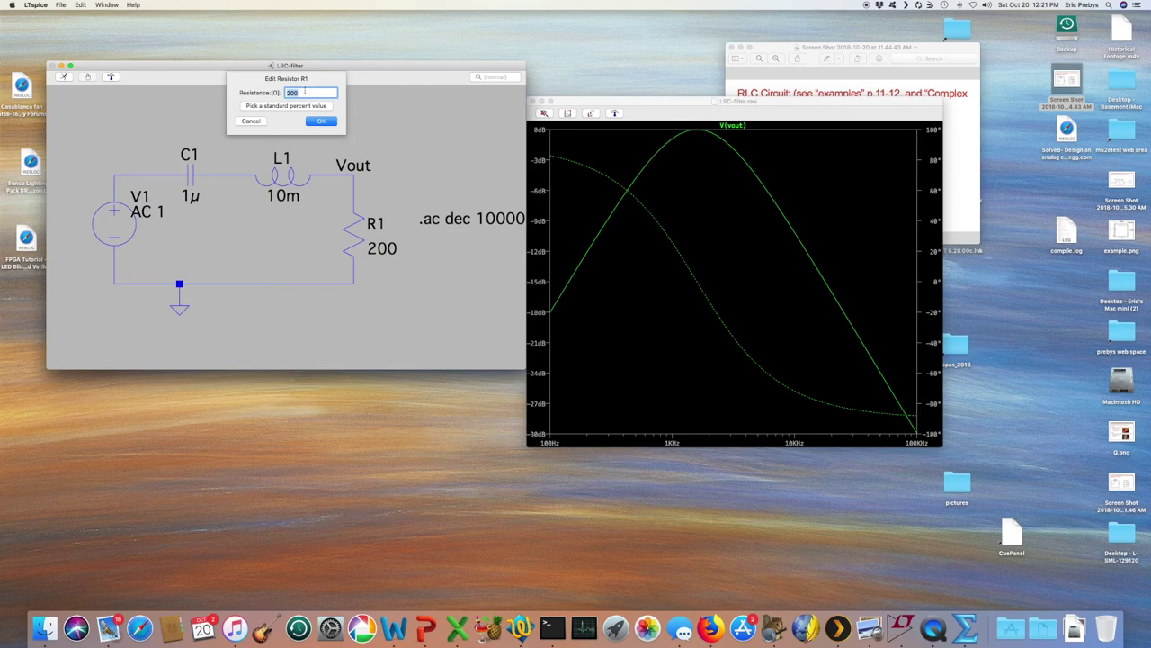
{"action": "key", "text": "BackSpace"}
{"action": "left_click", "coordinate": [316, 124]}
{"action": "left_click", "coordinate": [64, 76]}
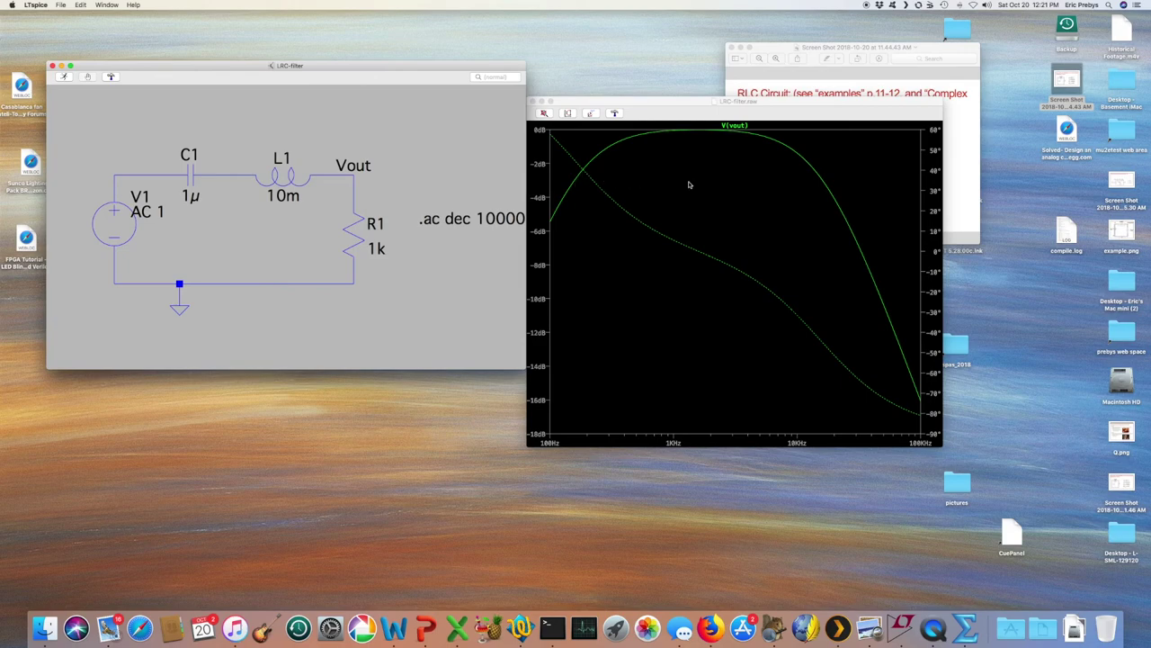
Step: Show the Vout magnitude on a linear axis and move the plot and schematic windows apart near the top of the desktop
{"action": "left_click", "coordinate": [538, 238]}
{"action": "left_click", "coordinate": [755, 147]}
{"action": "left_click", "coordinate": [801, 188]}
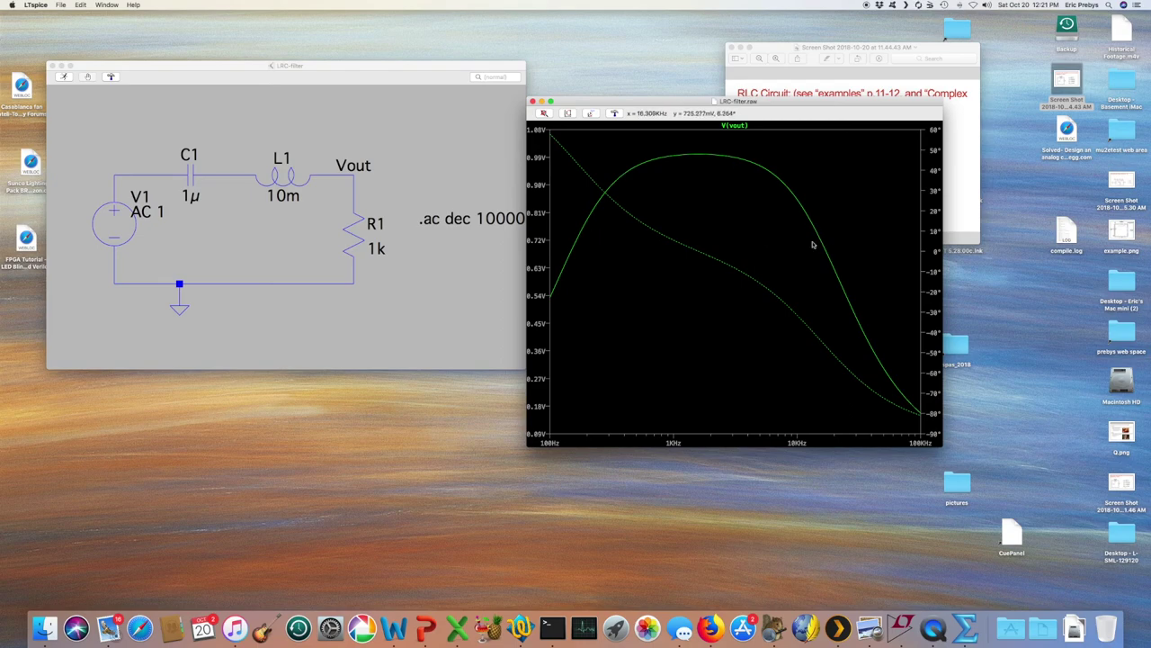
{"action": "left_click_drag", "start_coordinate": [690, 102], "coordinate": [708, 64]}
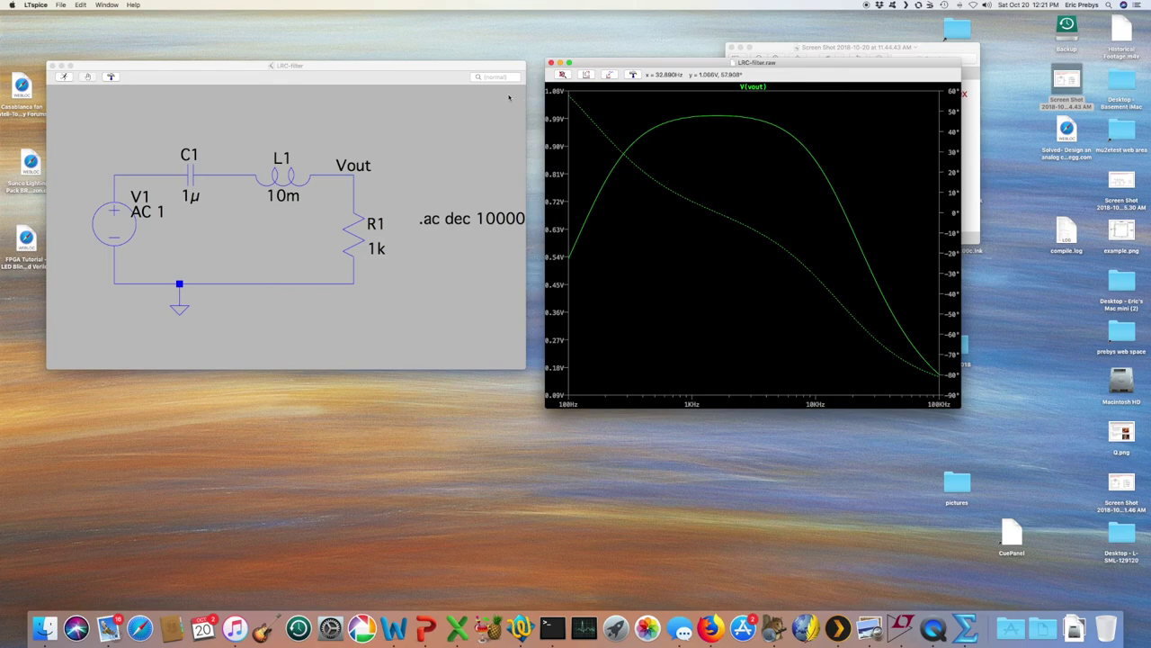
{"action": "left_click_drag", "start_coordinate": [437, 66], "coordinate": [440, 62]}
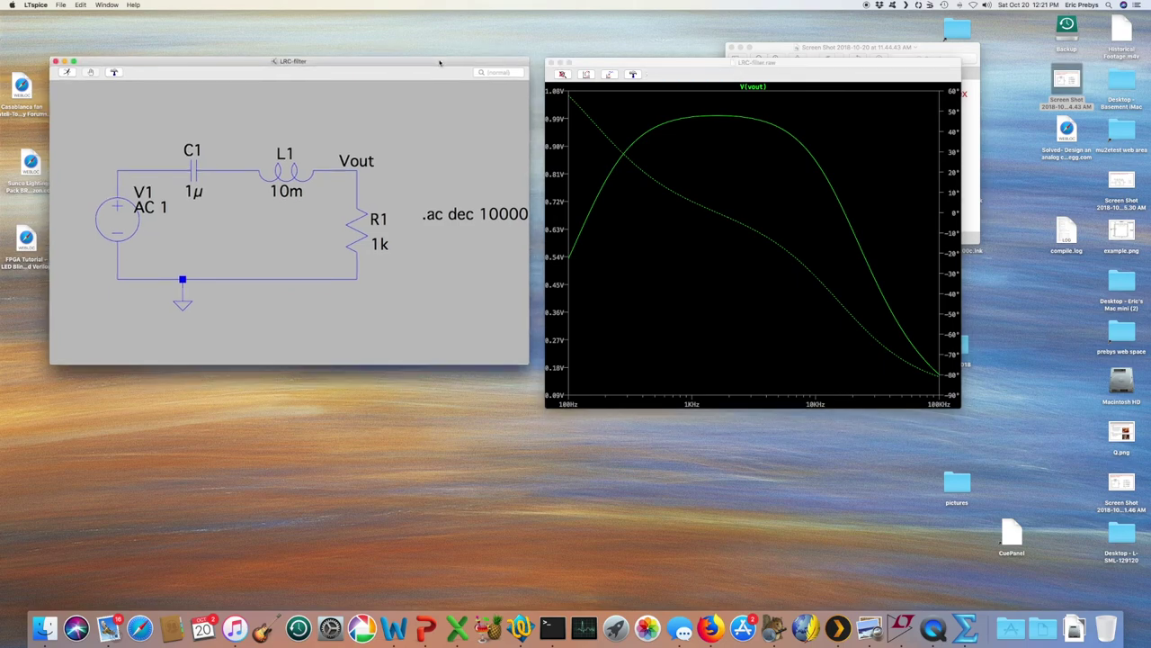